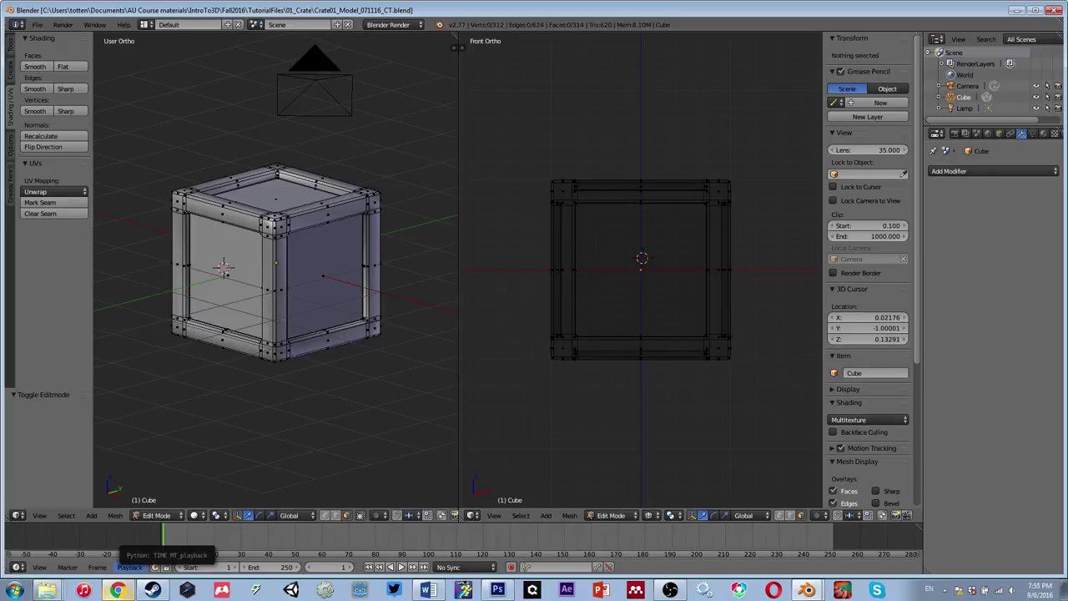
Step: Bring up the Twitch channel page in Chrome and start its stream video playing
{"action": "left_click", "coordinate": [116, 590]}
{"action": "left_click", "coordinate": [283, 358]}
{"action": "scroll", "coordinate": [283, 358], "scroll_direction": "down", "scroll_amount": 3}
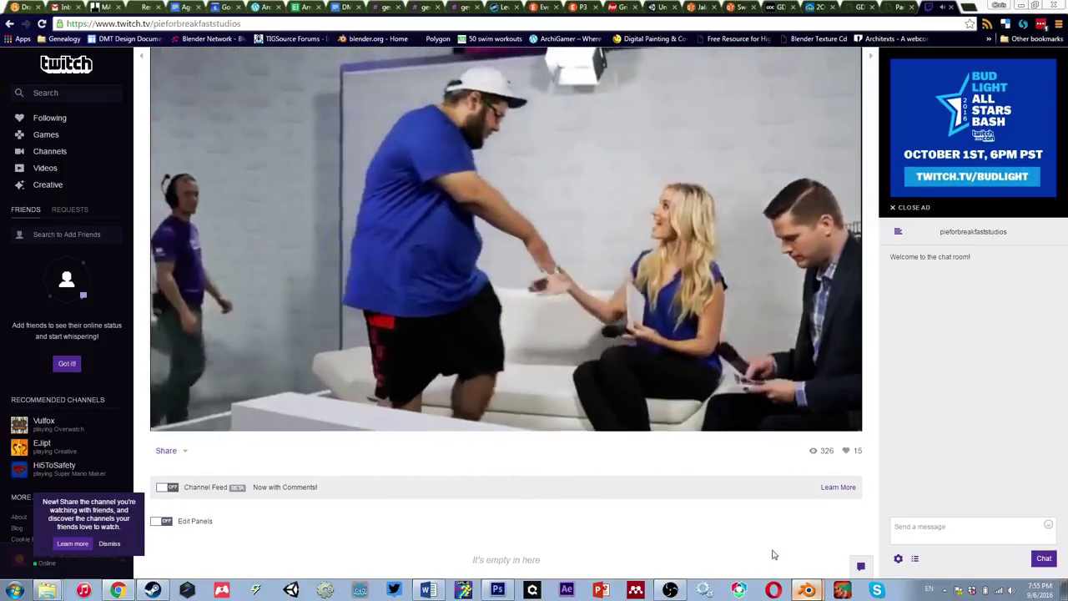
Step: Move between Blender, the broadcasting software and Chrome, then close the Twitch tab and return to Blender
{"action": "left_click", "coordinate": [766, 563]}
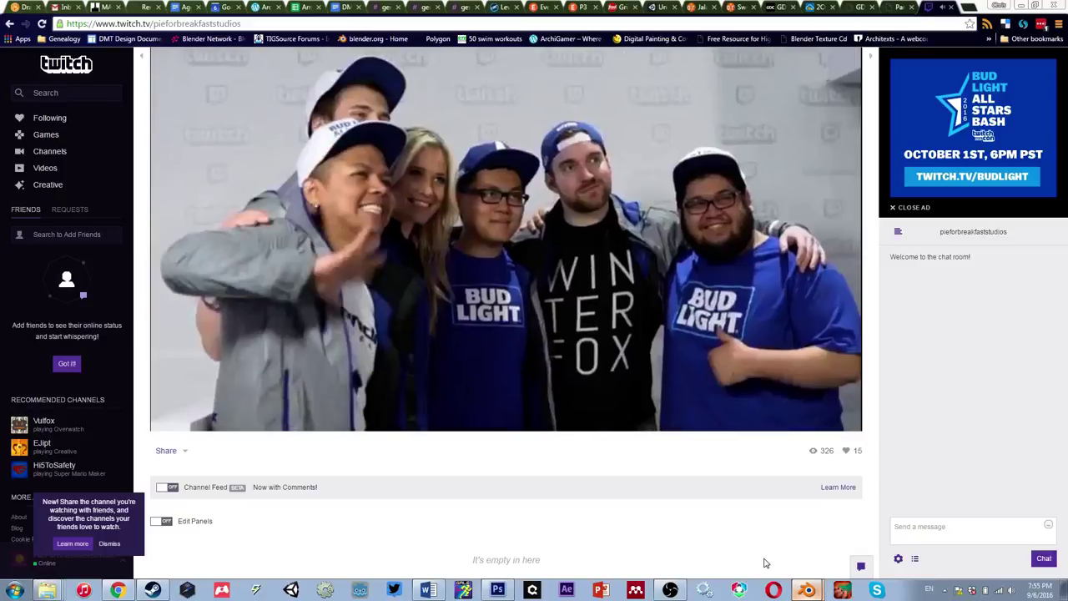
{"action": "key", "text": "alt+Tab"}
{"action": "left_click", "coordinate": [670, 590]}
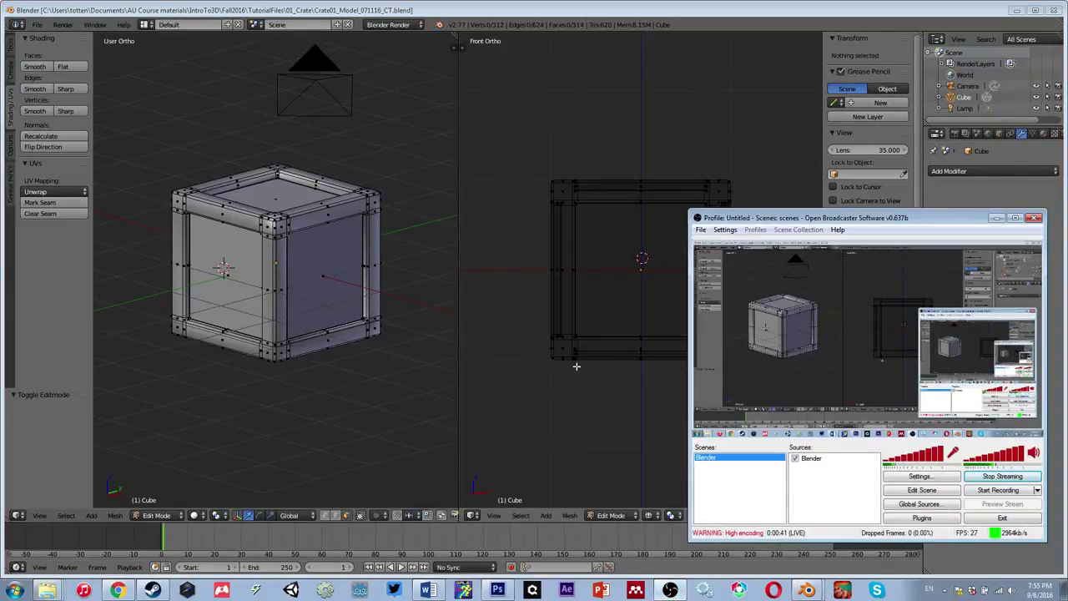
{"action": "left_click", "coordinate": [118, 589]}
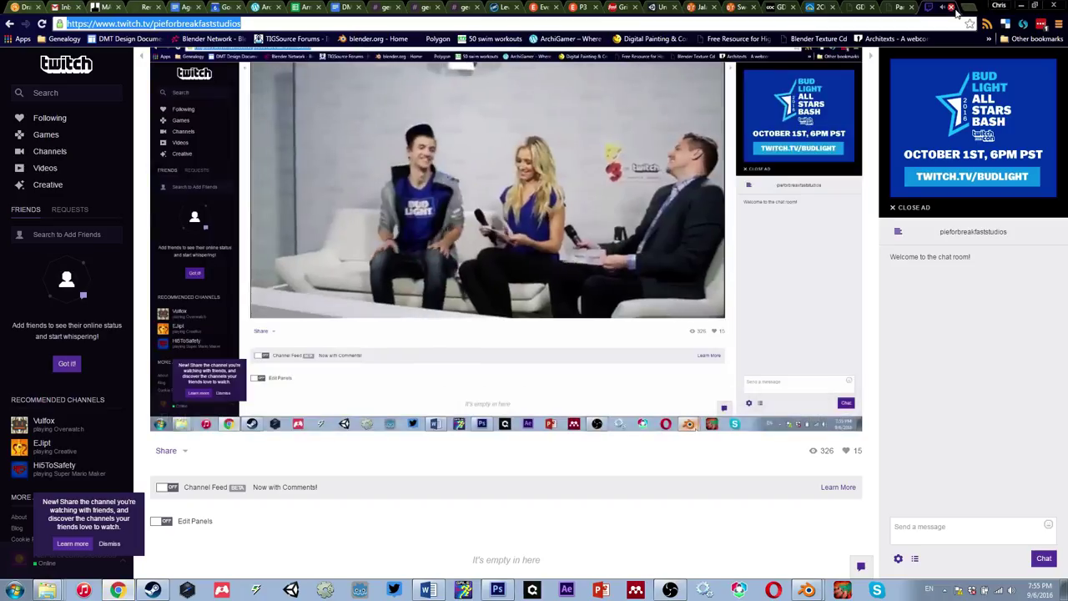
{"action": "left_click", "coordinate": [950, 7]}
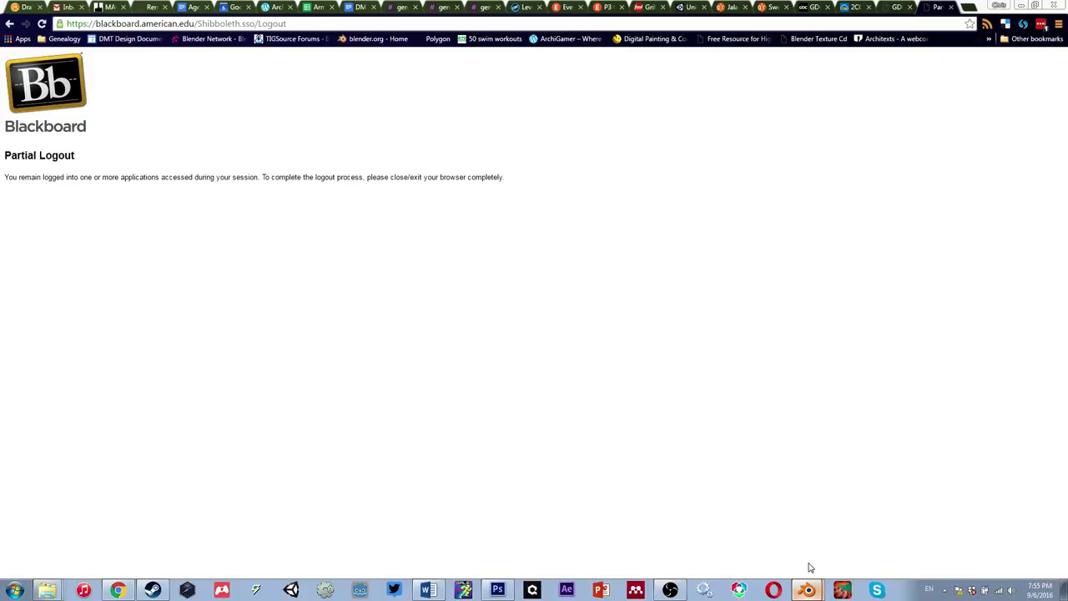
{"action": "left_click", "coordinate": [808, 589]}
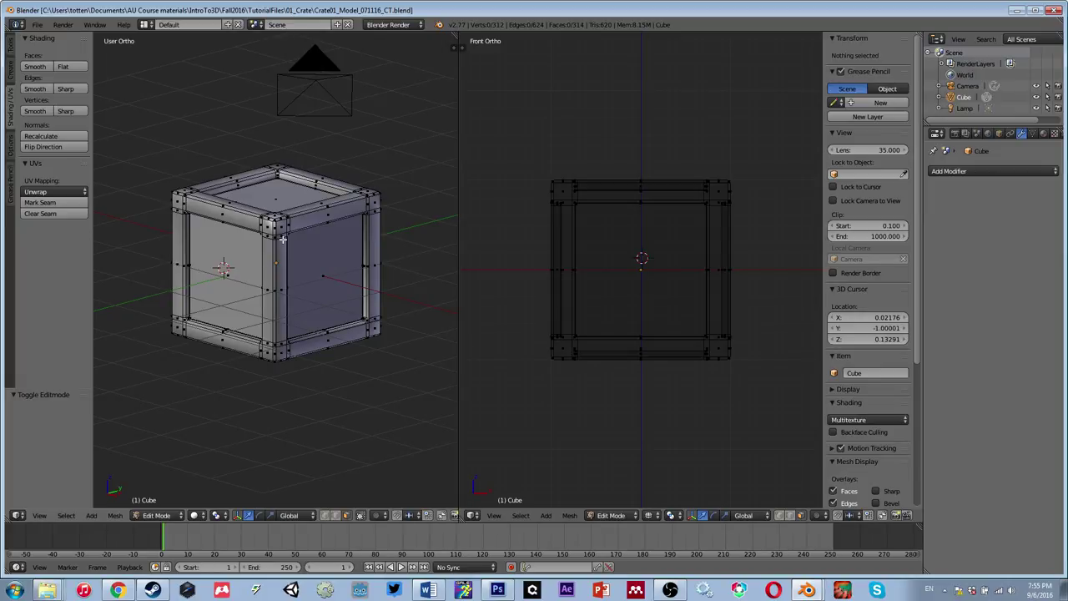
Step: Orbit and zoom around the beveled crate to inspect its top and front faces
{"action": "middle_click_drag", "start_coordinate": [283, 279], "coordinate": [279, 302]}
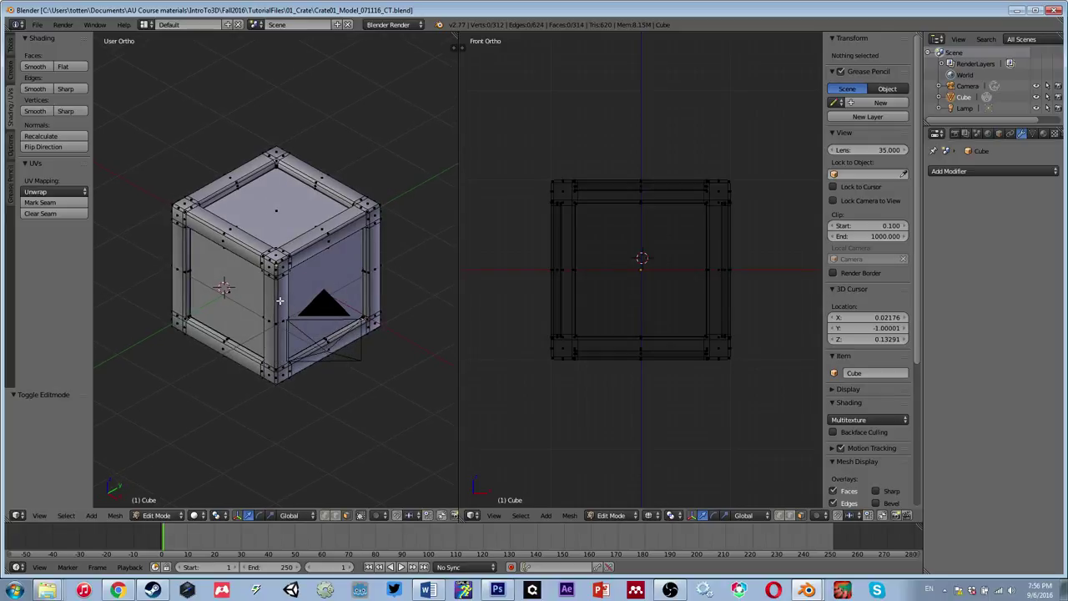
{"action": "scroll", "coordinate": [333, 278], "scroll_direction": "up", "scroll_amount": 1}
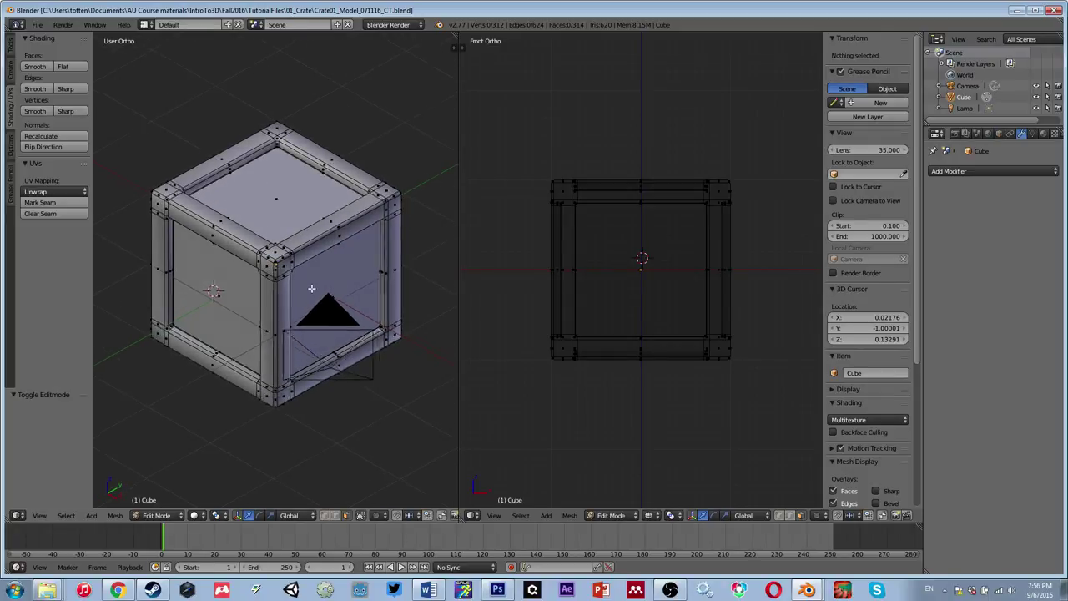
{"action": "middle_click_drag", "start_coordinate": [322, 268], "coordinate": [285, 260]}
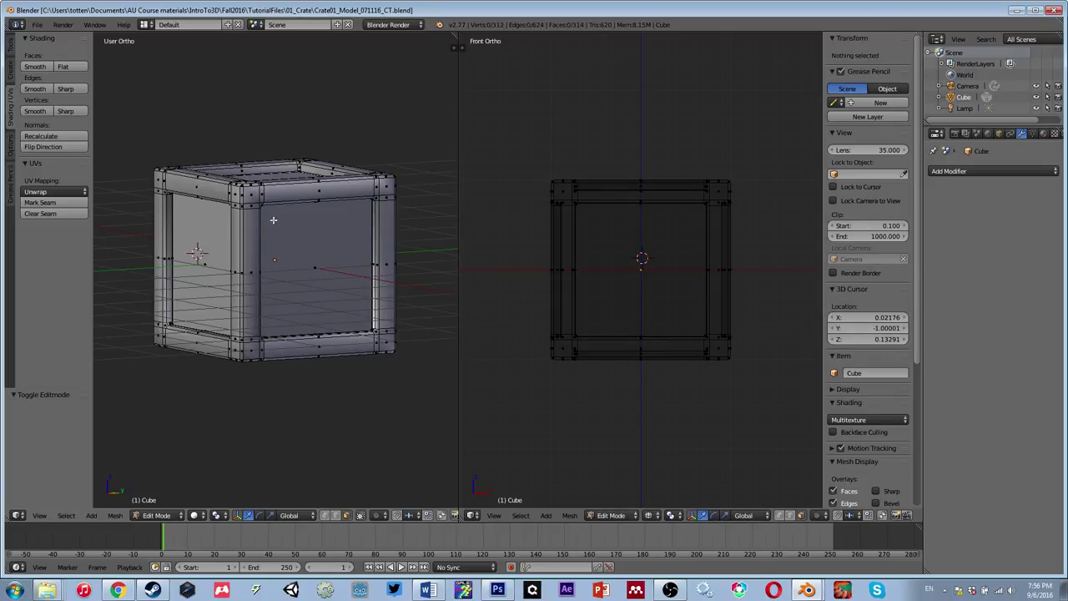
{"action": "middle_click_drag", "start_coordinate": [275, 239], "coordinate": [267, 391]}
{"action": "scroll", "coordinate": [282, 257], "scroll_direction": "up", "scroll_amount": 1}
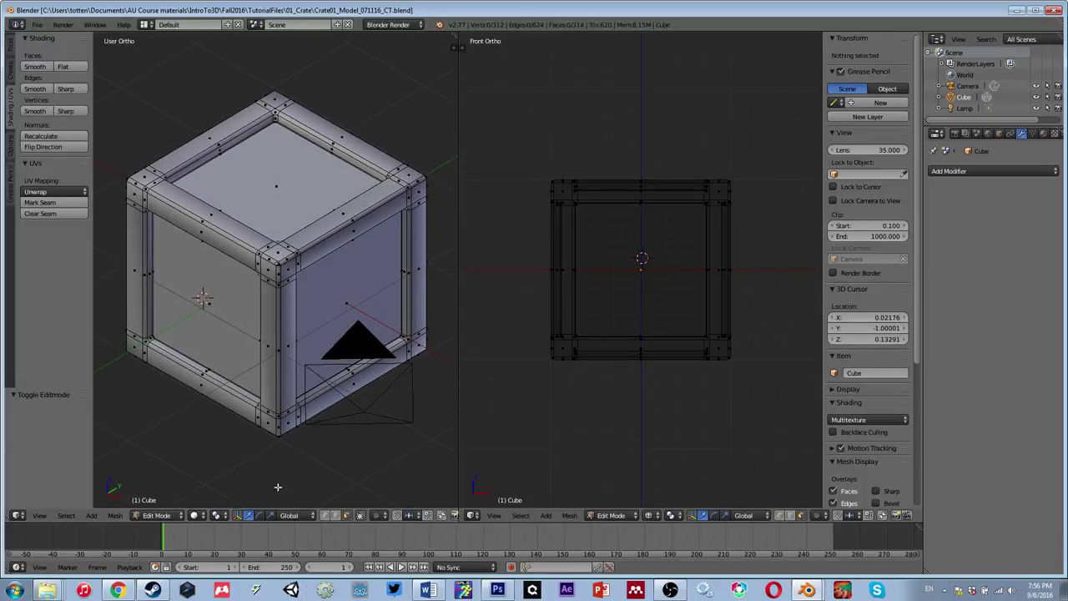
{"action": "middle_click_drag", "start_coordinate": [278, 486], "coordinate": [272, 434]}
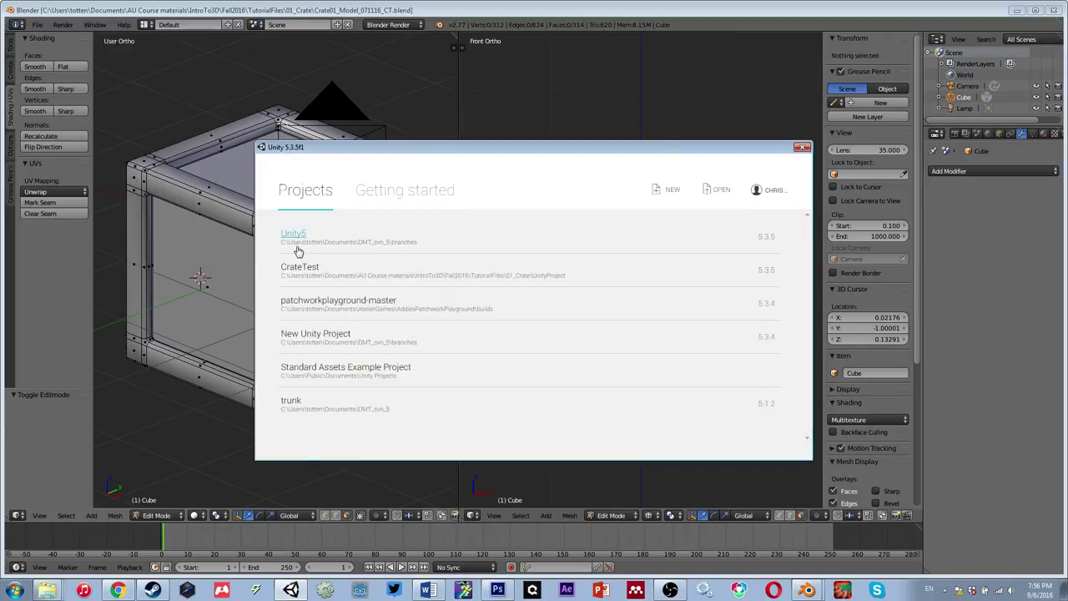
Step: Open the CrateTest project from the Unity launcher and bring the editor forward
{"action": "left_click", "coordinate": [305, 266]}
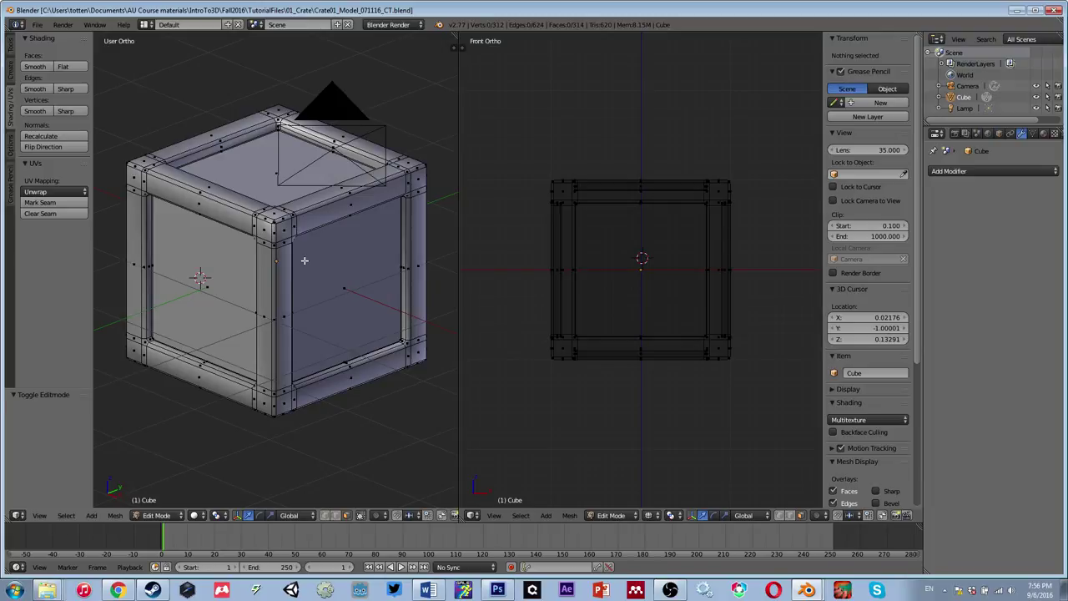
{"action": "middle_click_drag", "start_coordinate": [294, 281], "coordinate": [291, 299]}
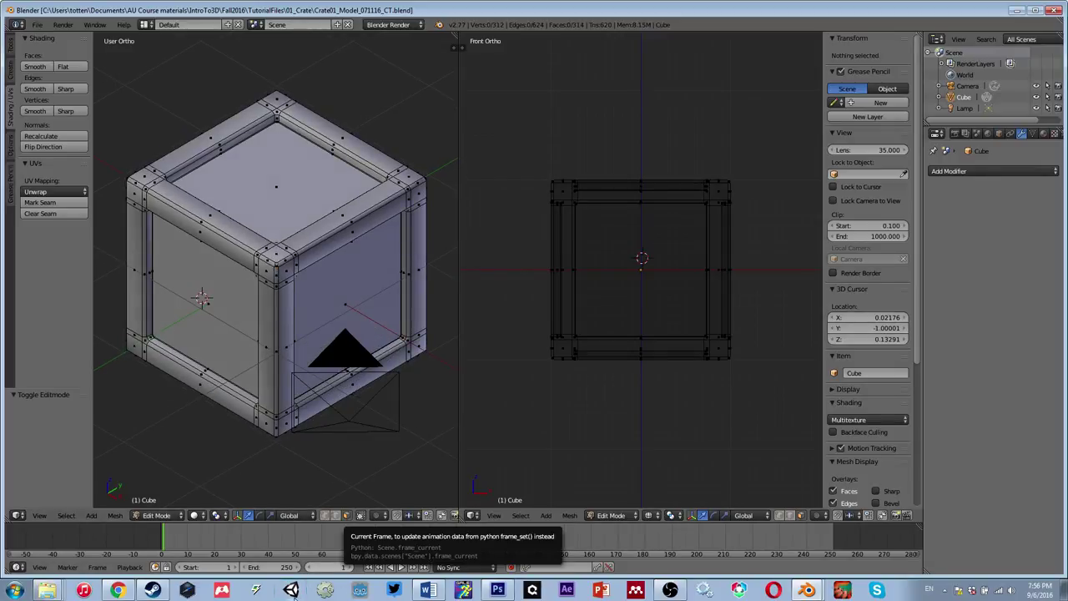
{"action": "left_click", "coordinate": [292, 590]}
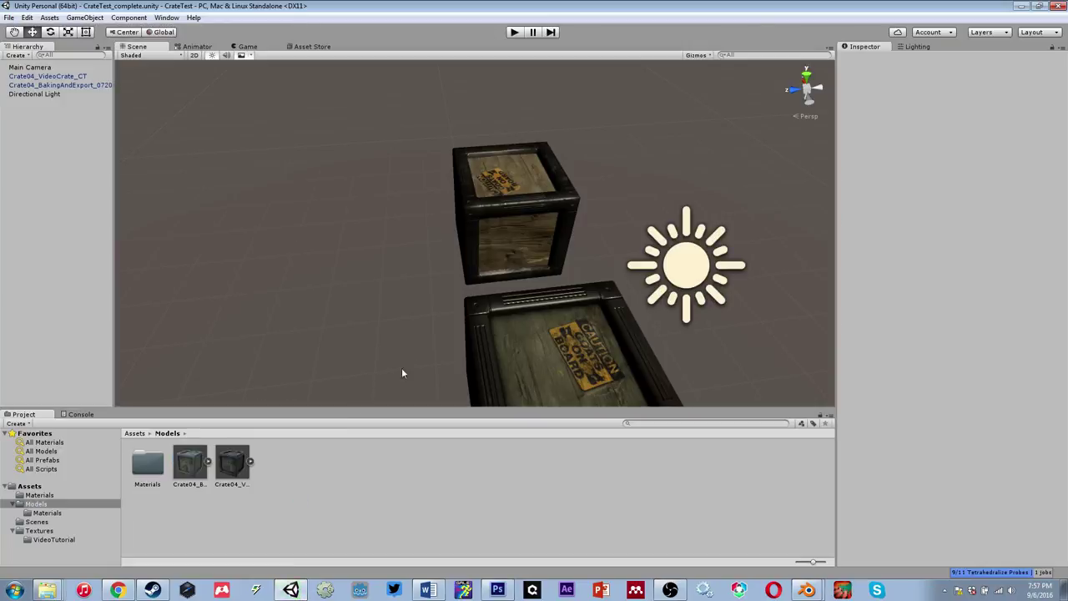
{"action": "left_click_drag", "start_coordinate": [401, 367], "coordinate": [342, 205]}
{"action": "scroll", "coordinate": [434, 200], "scroll_direction": "up", "scroll_amount": 3}
{"action": "scroll", "coordinate": [484, 186], "scroll_direction": "up", "scroll_amount": 2}
{"action": "scroll", "coordinate": [484, 186], "scroll_direction": "down", "scroll_amount": 2}
{"action": "scroll", "coordinate": [440, 209], "scroll_direction": "up", "scroll_amount": 3}
{"action": "left_click_drag", "start_coordinate": [440, 210], "coordinate": [530, 221], "text": "alt"}
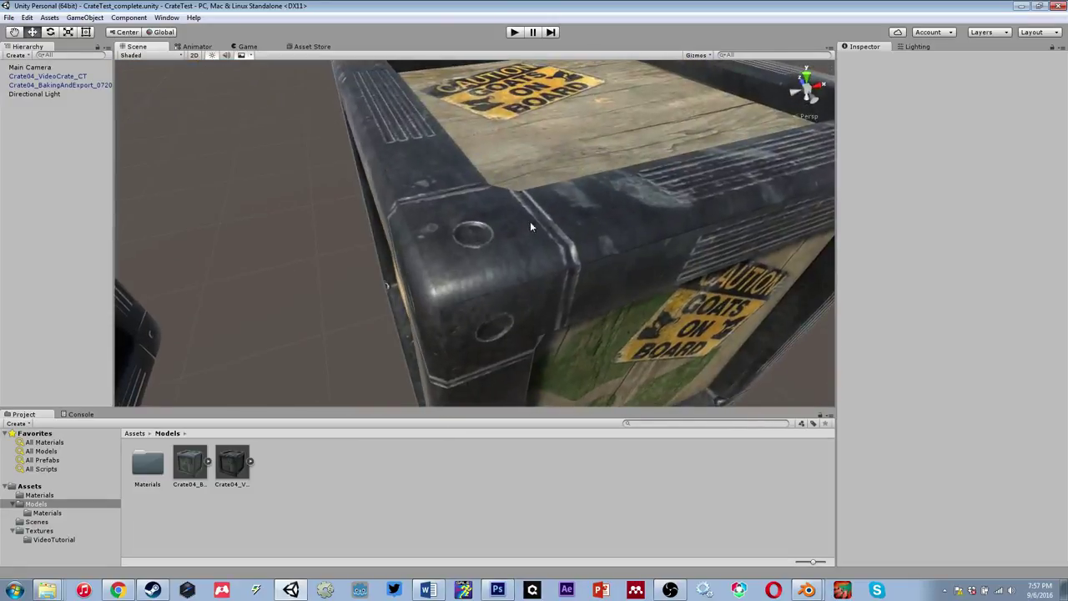
{"action": "middle_click_drag", "start_coordinate": [530, 221], "coordinate": [407, 232]}
{"action": "left_click_drag", "start_coordinate": [407, 231], "coordinate": [472, 218], "text": "alt"}
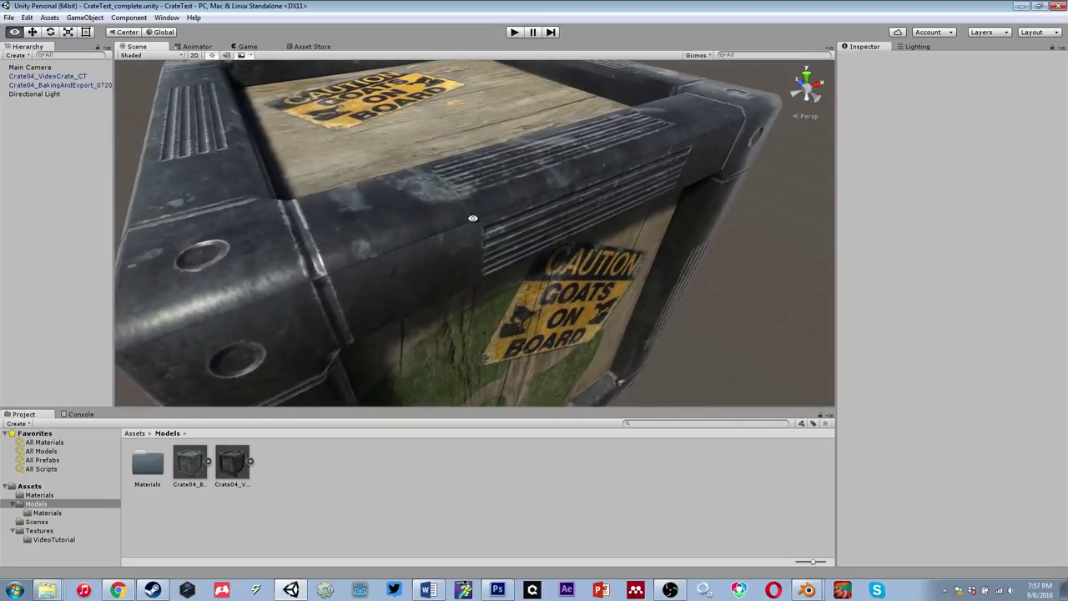
{"action": "scroll", "coordinate": [472, 218], "scroll_direction": "down", "scroll_amount": 10, "text": "alt"}
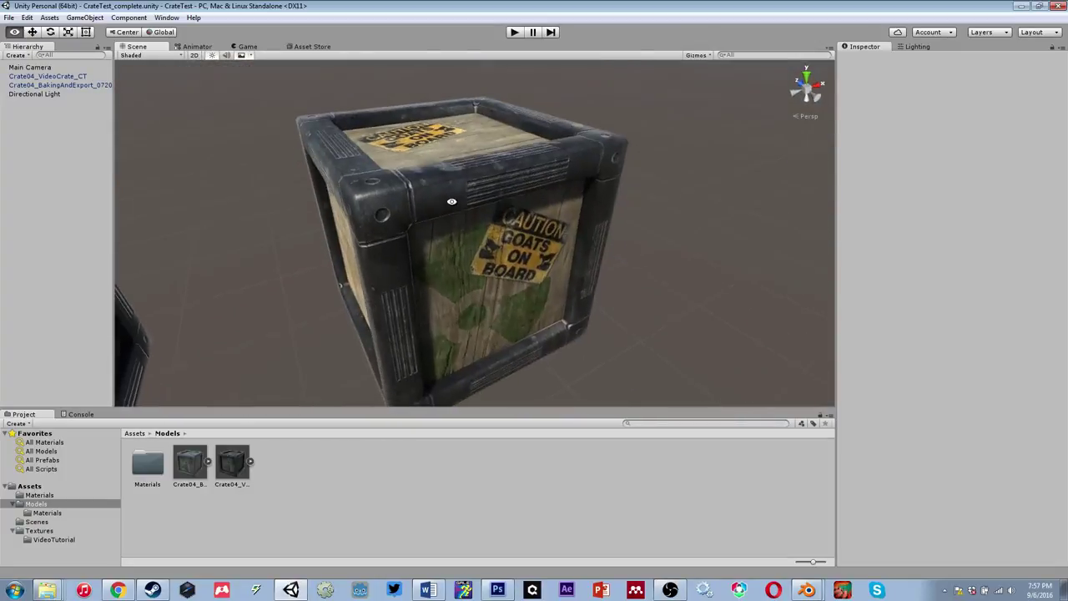
{"action": "mouse_move", "coordinate": [451, 202]}
{"action": "left_mouse_down", "text": "alt"}
{"action": "mouse_move", "coordinate": [444, 219]}
{"action": "mouse_move", "coordinate": [461, 204]}
{"action": "left_mouse_up", "text": "alt"}
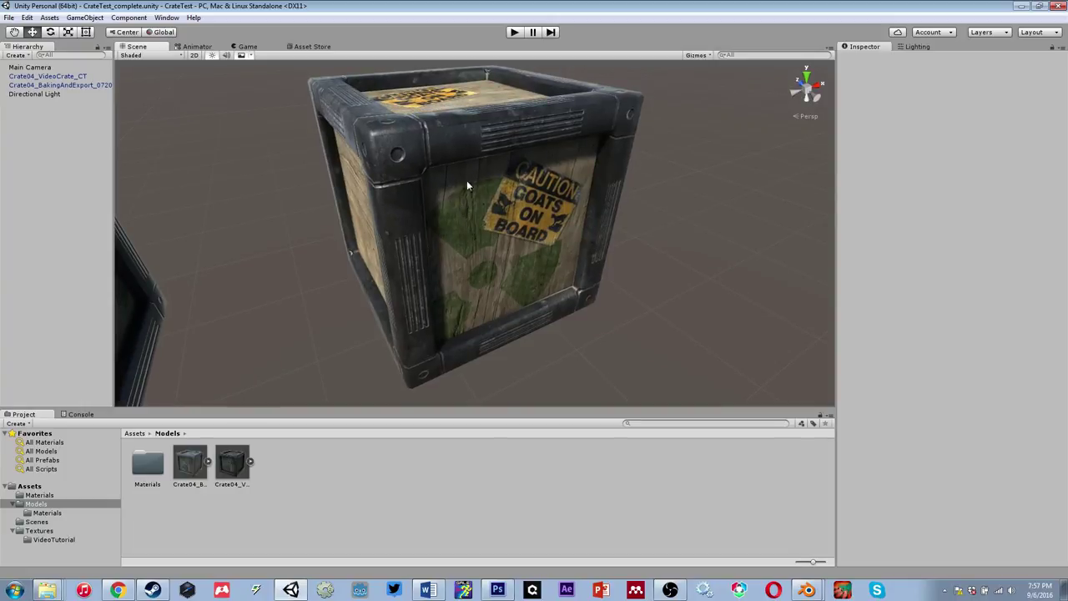
{"action": "left_click_drag", "start_coordinate": [467, 184], "coordinate": [468, 191], "text": "alt"}
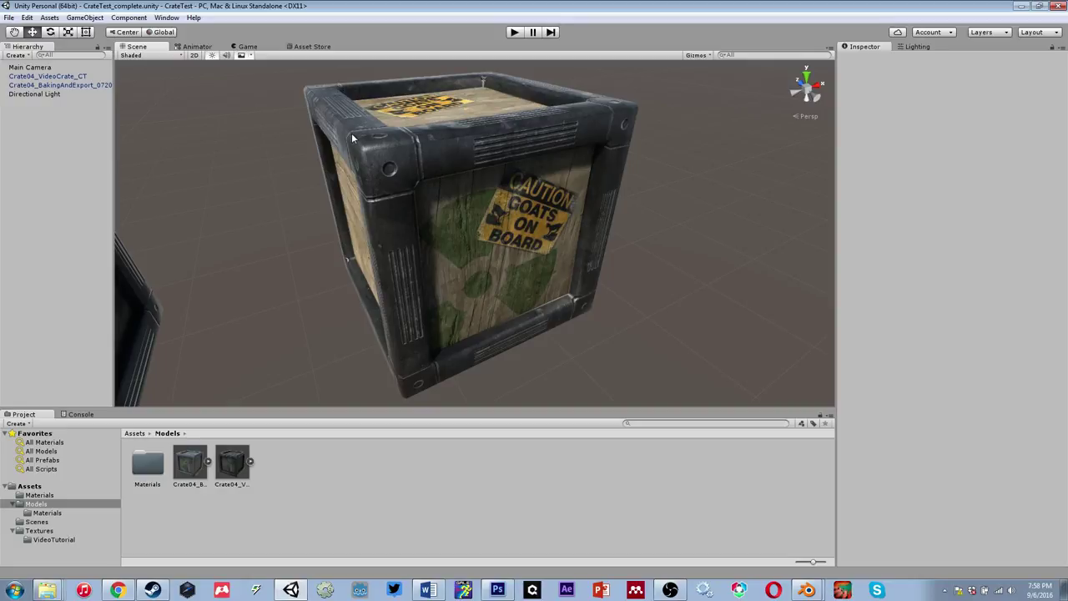
{"action": "key", "text": "super"}
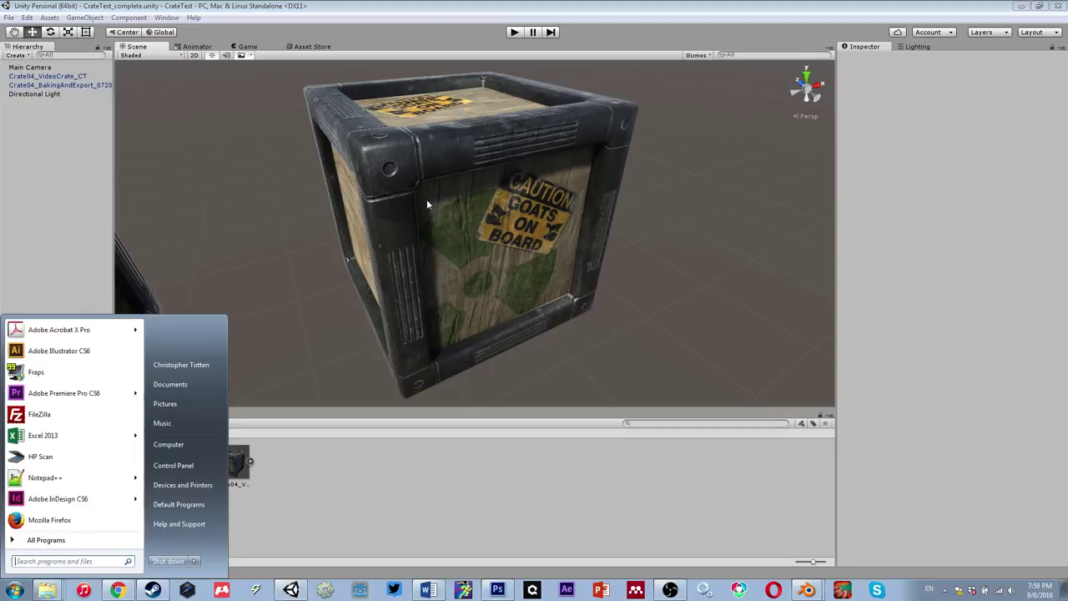
{"action": "key", "text": "alt"}
{"action": "left_click_drag", "start_coordinate": [373, 165], "coordinate": [436, 207], "text": "alt"}
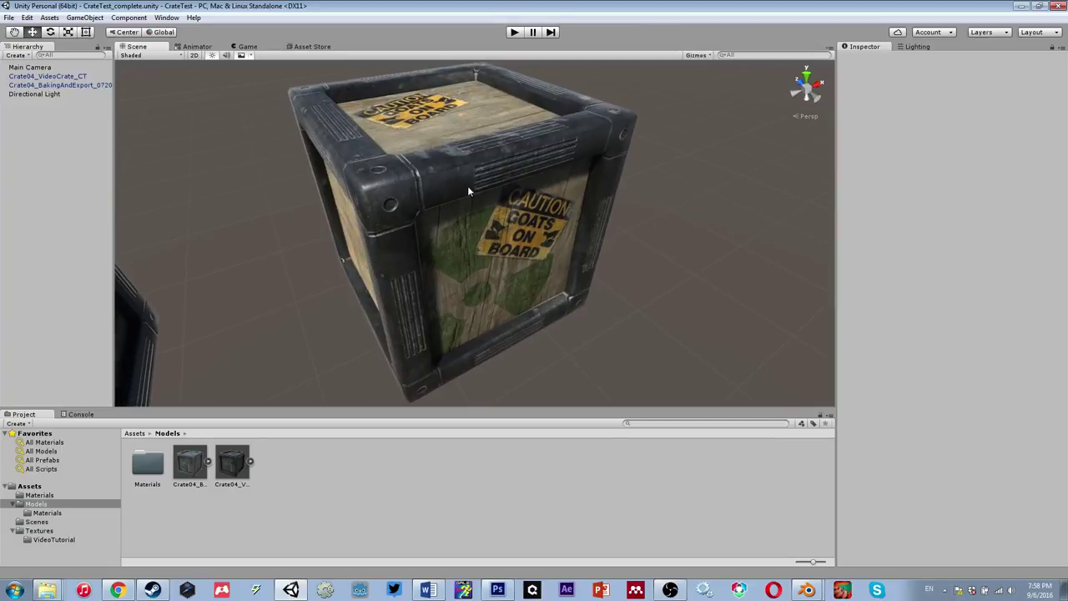
{"action": "mouse_move", "coordinate": [374, 183]}
{"action": "left_mouse_down", "text": "alt"}
{"action": "mouse_move", "coordinate": [405, 197]}
{"action": "mouse_move", "coordinate": [579, 181]}
{"action": "mouse_move", "coordinate": [353, 172]}
{"action": "mouse_move", "coordinate": [276, 193]}
{"action": "mouse_move", "coordinate": [382, 196]}
{"action": "mouse_move", "coordinate": [388, 184]}
{"action": "left_mouse_up", "text": "alt"}
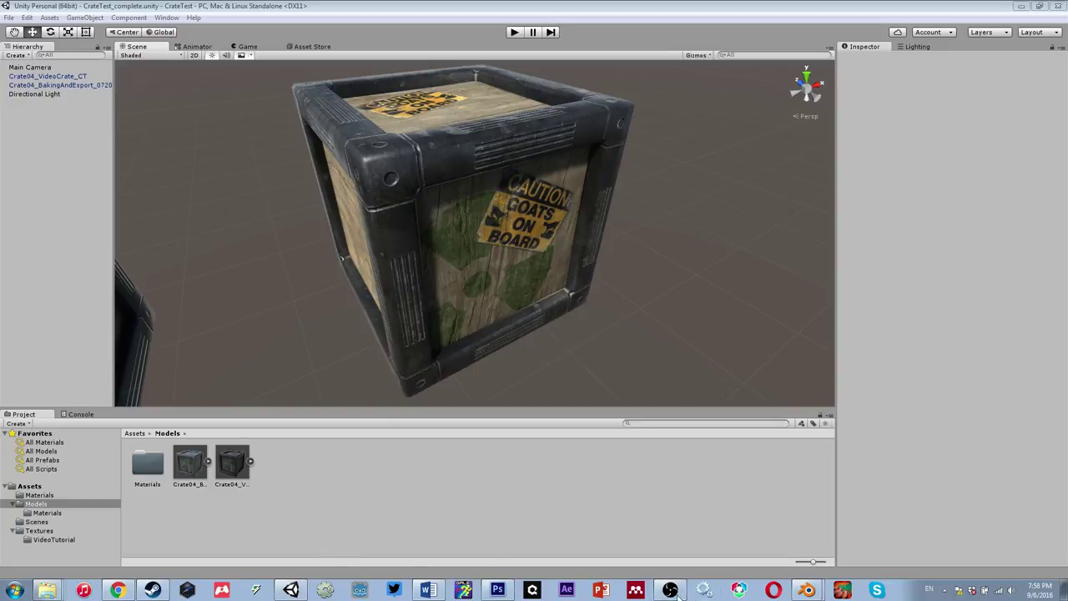
{"action": "left_click", "coordinate": [798, 589]}
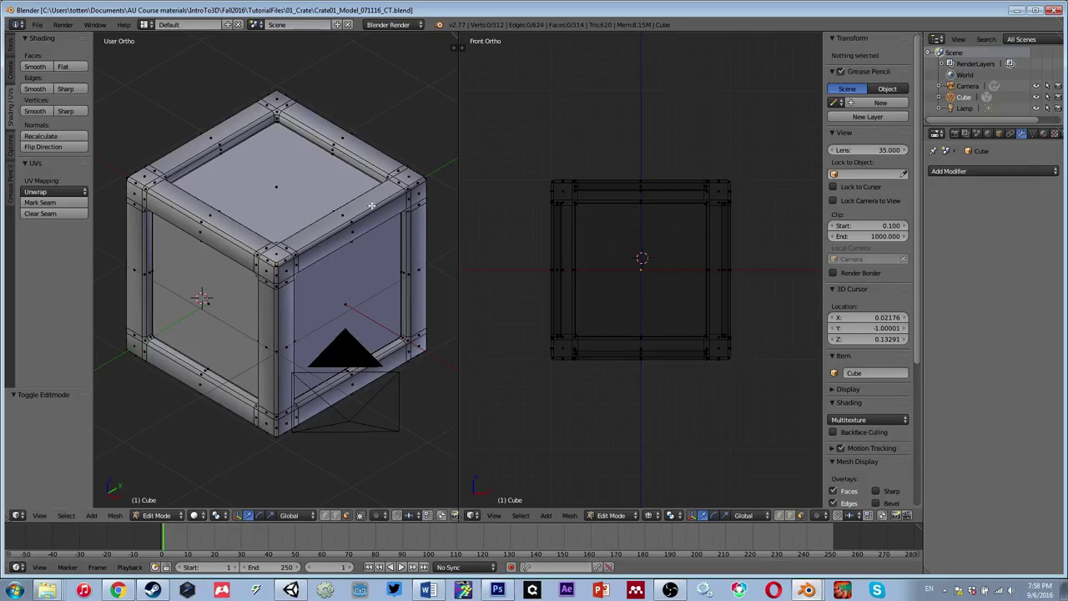
Step: Orbit the untextured crate to near-front and front-right angles
{"action": "middle_click_drag", "start_coordinate": [268, 288], "coordinate": [276, 309]}
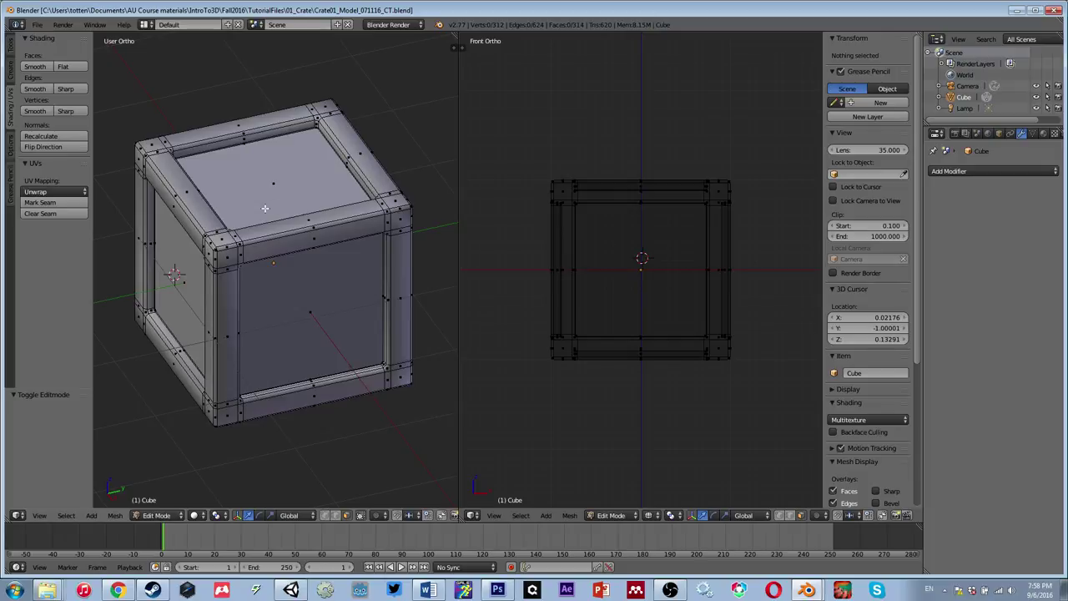
{"action": "mouse_move", "coordinate": [264, 208]}
{"action": "middle_mouse_down"}
{"action": "mouse_move", "coordinate": [250, 218]}
{"action": "mouse_move", "coordinate": [429, 96]}
{"action": "mouse_move", "coordinate": [368, 198]}
{"action": "mouse_move", "coordinate": [424, 168]}
{"action": "mouse_move", "coordinate": [435, 158]}
{"action": "mouse_move", "coordinate": [308, 205]}
{"action": "mouse_move", "coordinate": [261, 196]}
{"action": "middle_mouse_up"}
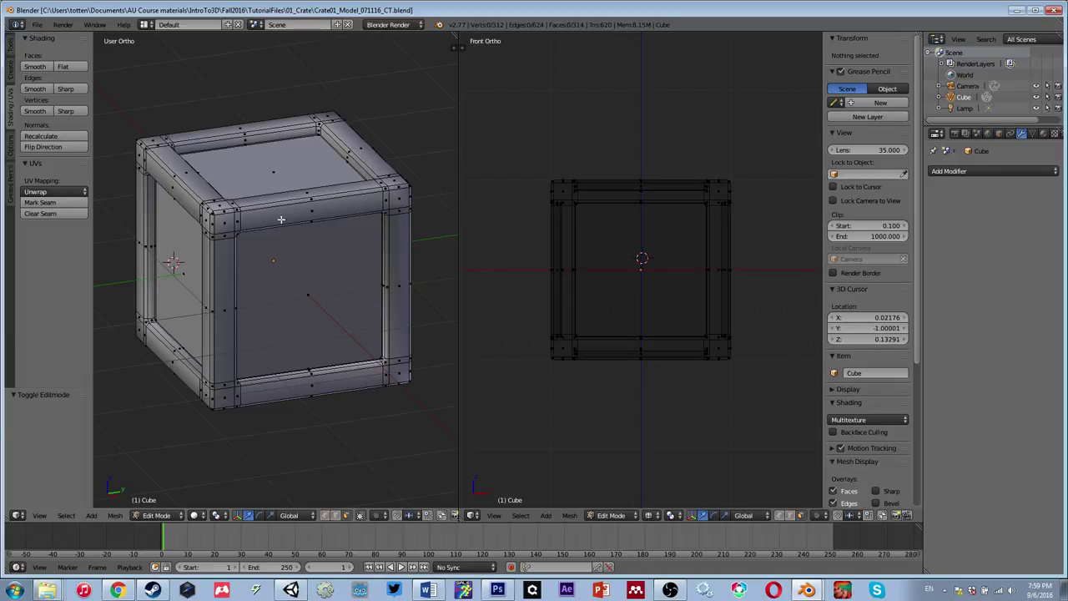
{"action": "mouse_move", "coordinate": [285, 223]}
{"action": "middle_mouse_down"}
{"action": "mouse_move", "coordinate": [291, 241]}
{"action": "mouse_move", "coordinate": [367, 221]}
{"action": "mouse_move", "coordinate": [305, 196]}
{"action": "mouse_move", "coordinate": [268, 215]}
{"action": "mouse_move", "coordinate": [317, 265]}
{"action": "mouse_move", "coordinate": [313, 249]}
{"action": "mouse_move", "coordinate": [317, 262]}
{"action": "mouse_move", "coordinate": [276, 231]}
{"action": "mouse_move", "coordinate": [215, 237]}
{"action": "mouse_move", "coordinate": [282, 228]}
{"action": "middle_mouse_up"}
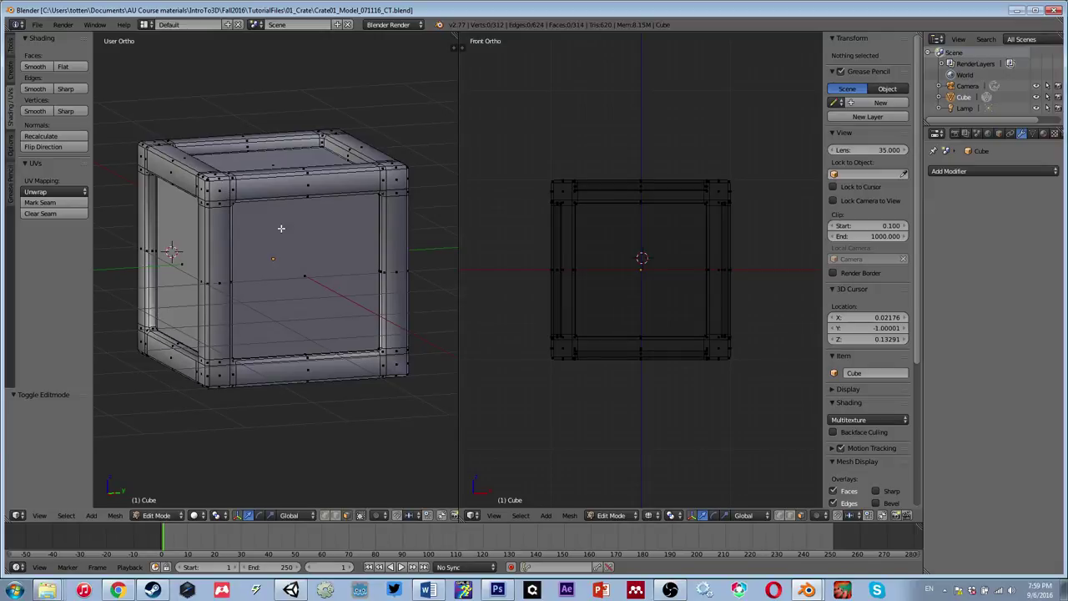
{"action": "middle_click_drag", "start_coordinate": [281, 228], "coordinate": [317, 266]}
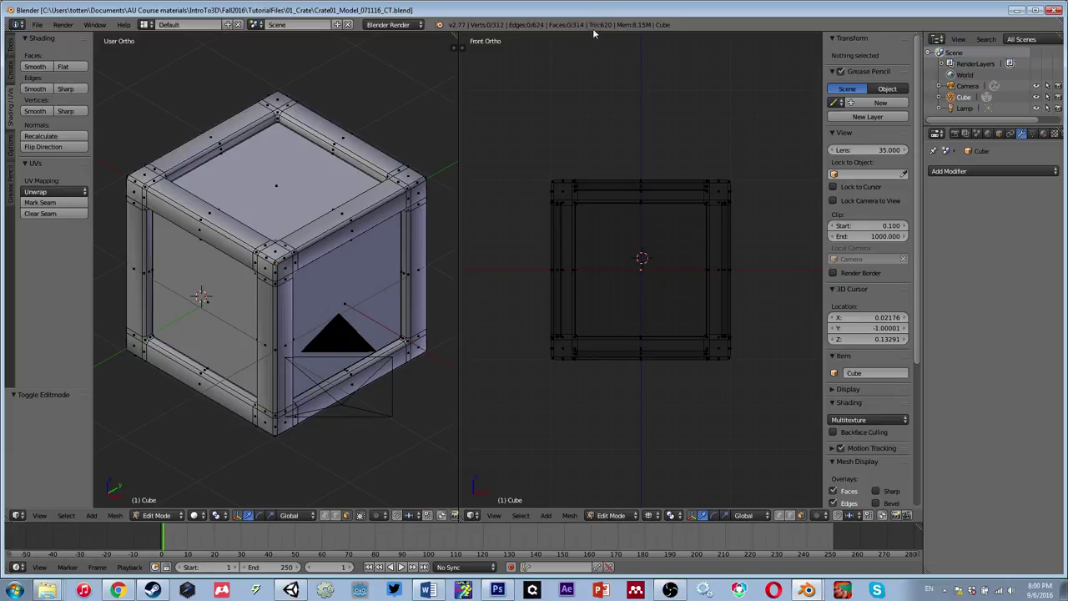
{"action": "mouse_move", "coordinate": [259, 244]}
{"action": "middle_mouse_down"}
{"action": "mouse_move", "coordinate": [260, 200]}
{"action": "mouse_move", "coordinate": [252, 218]}
{"action": "mouse_move", "coordinate": [263, 204]}
{"action": "mouse_move", "coordinate": [311, 211]}
{"action": "mouse_move", "coordinate": [303, 195]}
{"action": "mouse_move", "coordinate": [288, 203]}
{"action": "mouse_move", "coordinate": [295, 209]}
{"action": "middle_mouse_up"}
{"action": "scroll", "coordinate": [254, 216], "scroll_direction": "up", "scroll_amount": 3}
{"action": "scroll", "coordinate": [267, 206], "scroll_direction": "down", "scroll_amount": 4}
{"action": "scroll", "coordinate": [273, 195], "scroll_direction": "up", "scroll_amount": 1}
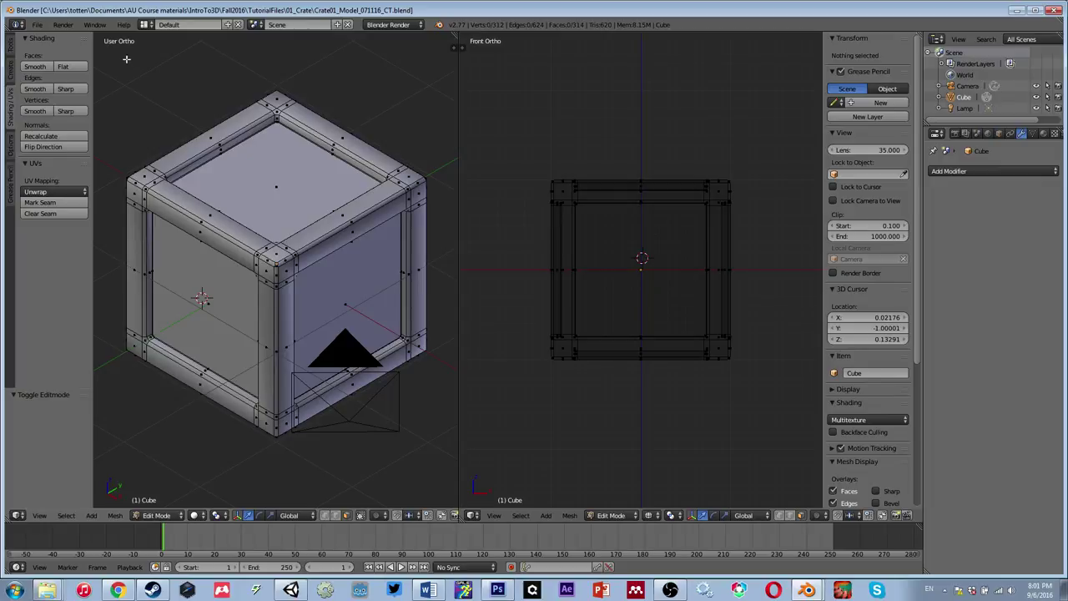
Step: Reset Blender with File > New > Reload Start-Up File, then switch to the browser
{"action": "left_click", "coordinate": [37, 24]}
{"action": "left_click", "coordinate": [42, 38]}
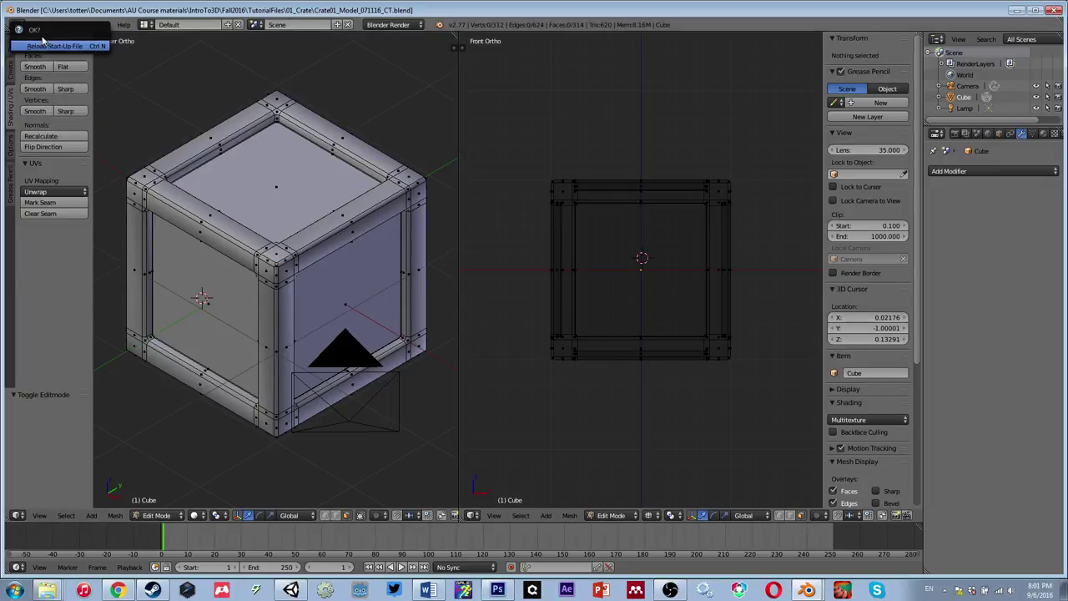
{"action": "left_click", "coordinate": [45, 48]}
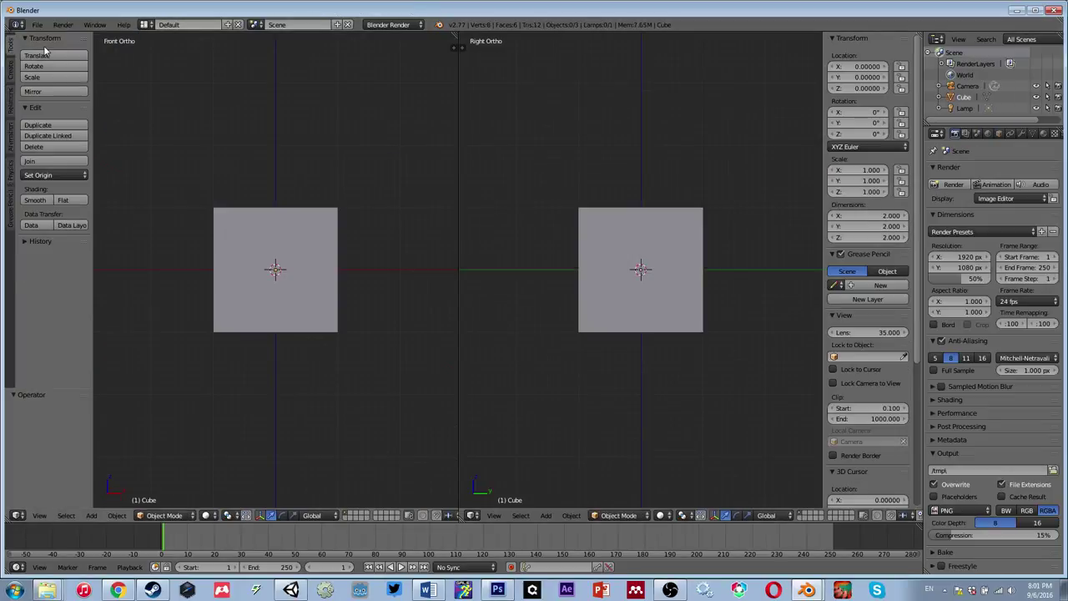
{"action": "left_click", "coordinate": [118, 591]}
Step: Load 'twitch' from the Chrome address bar, close that tab, and return to Blender
{"action": "left_click", "coordinate": [941, 25]}
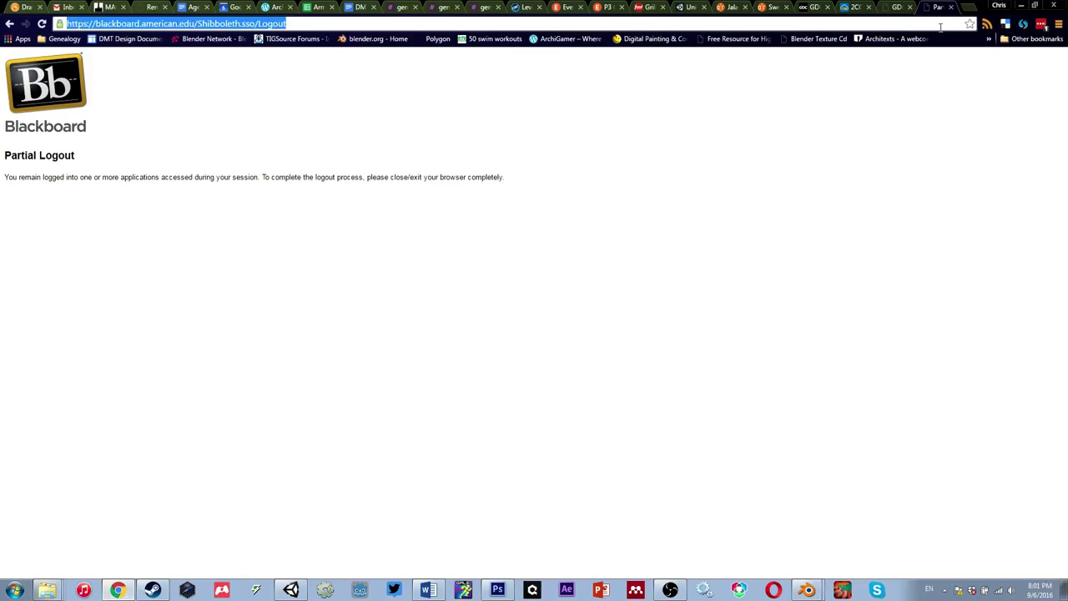
{"action": "type", "text": "twitch"}
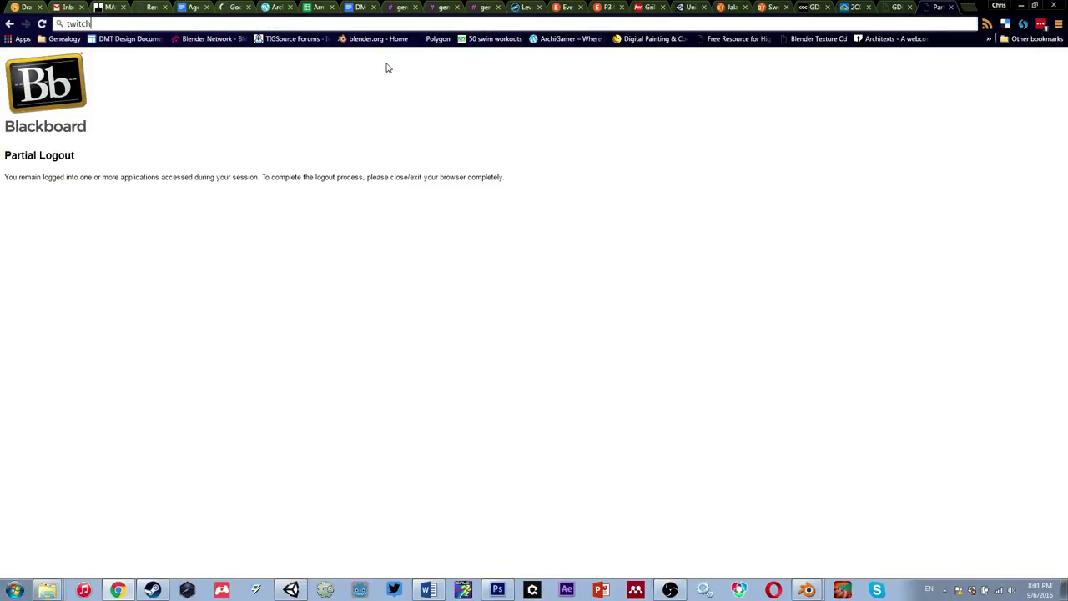
{"action": "key", "text": "Return"}
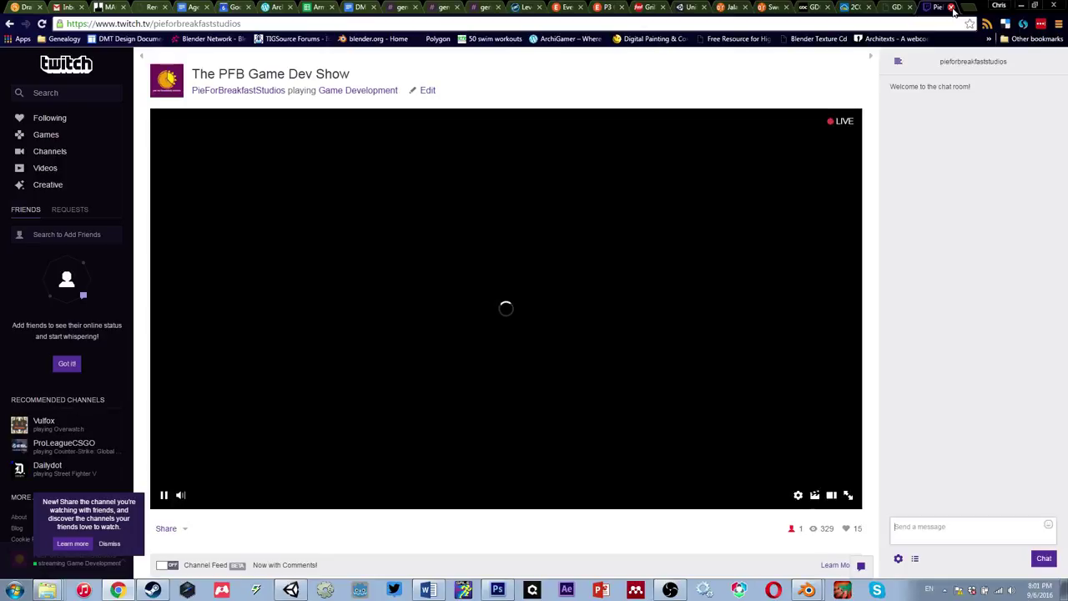
{"action": "left_click", "coordinate": [953, 7]}
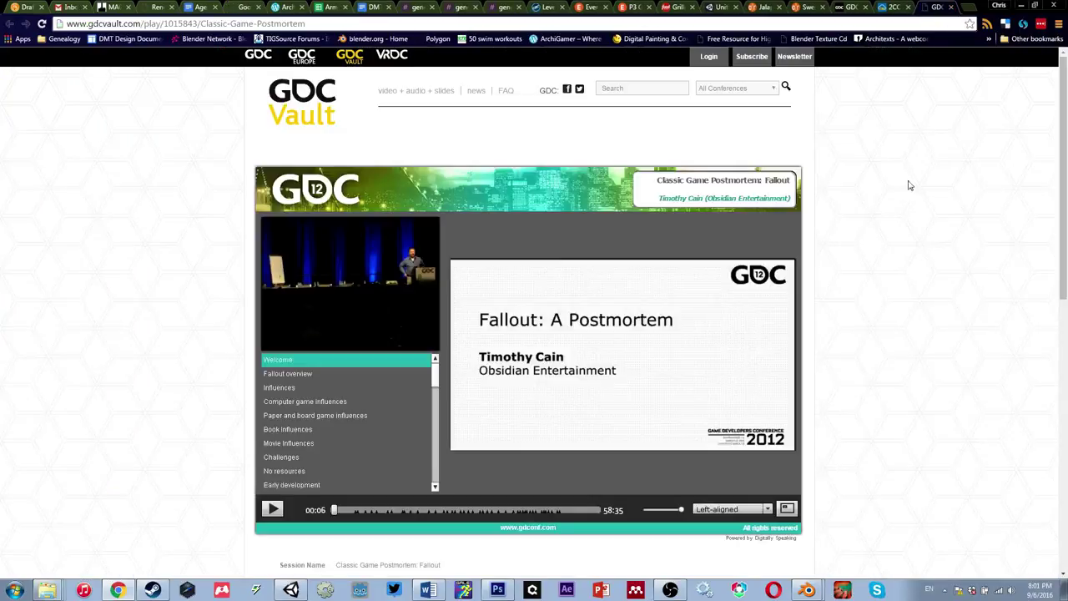
{"action": "left_click", "coordinate": [808, 590]}
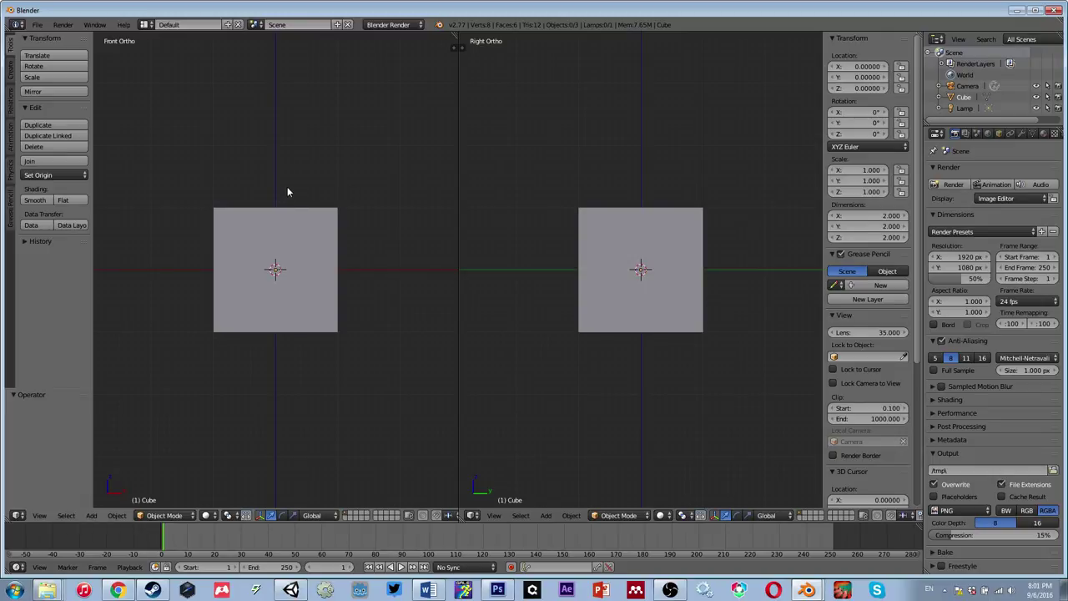
Step: Select the cube and merge the split viewports into a single 3D view
{"action": "right_click", "coordinate": [282, 254]}
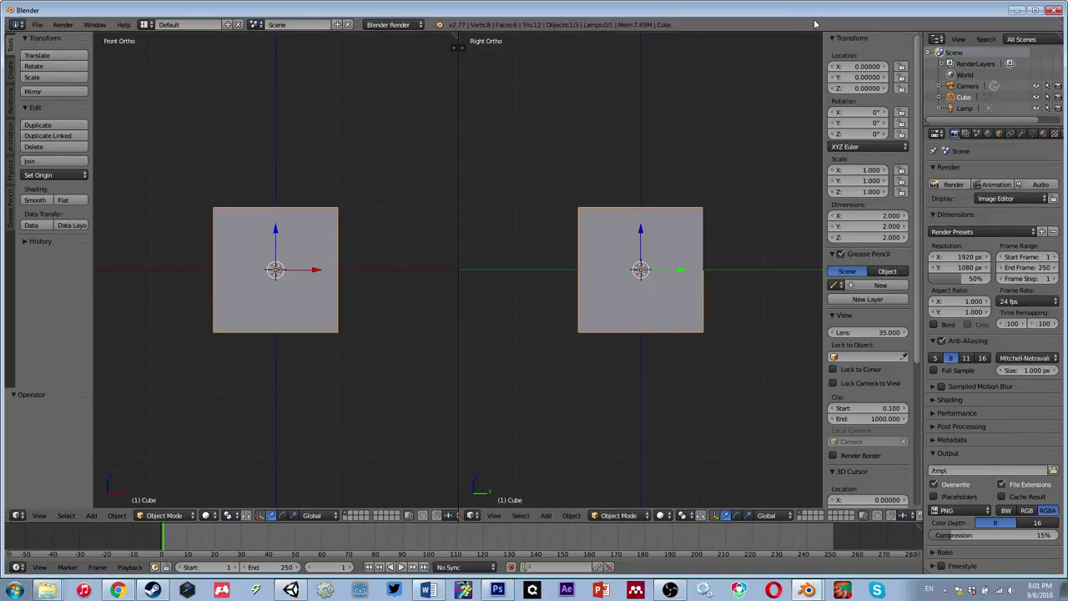
{"action": "left_click_drag", "start_coordinate": [819, 37], "coordinate": [760, 89]}
{"action": "left_click_drag", "start_coordinate": [760, 35], "coordinate": [843, 114]}
{"action": "left_click_drag", "start_coordinate": [456, 35], "coordinate": [657, 138]}
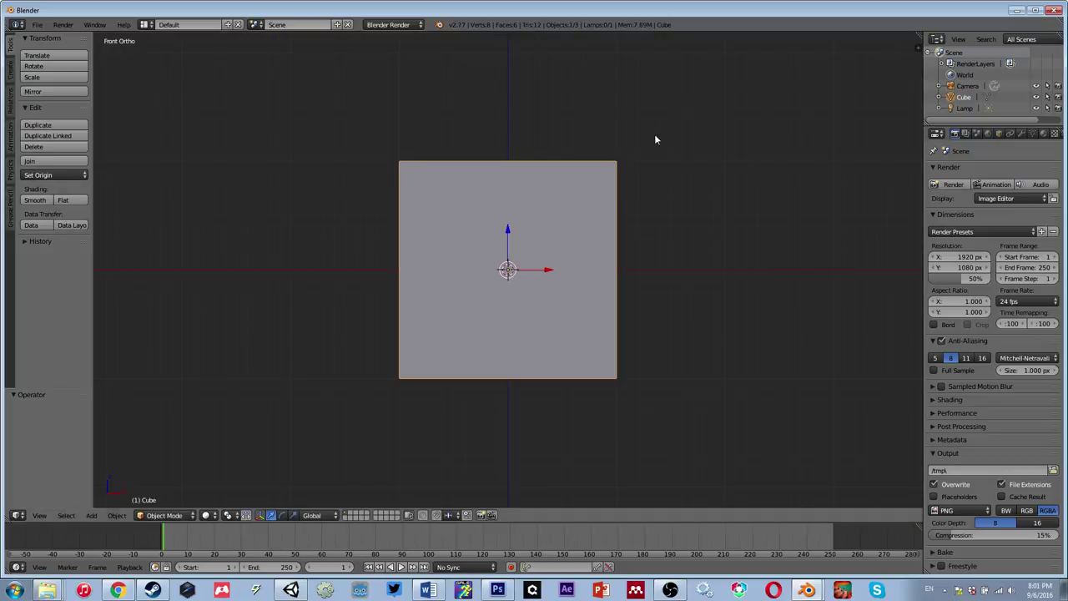
Step: Switch to perspective with Numpad 5 and orbit and zoom around the cube
{"action": "middle_click_drag", "start_coordinate": [413, 230], "coordinate": [465, 256]}
{"action": "key", "text": "KP_5"}
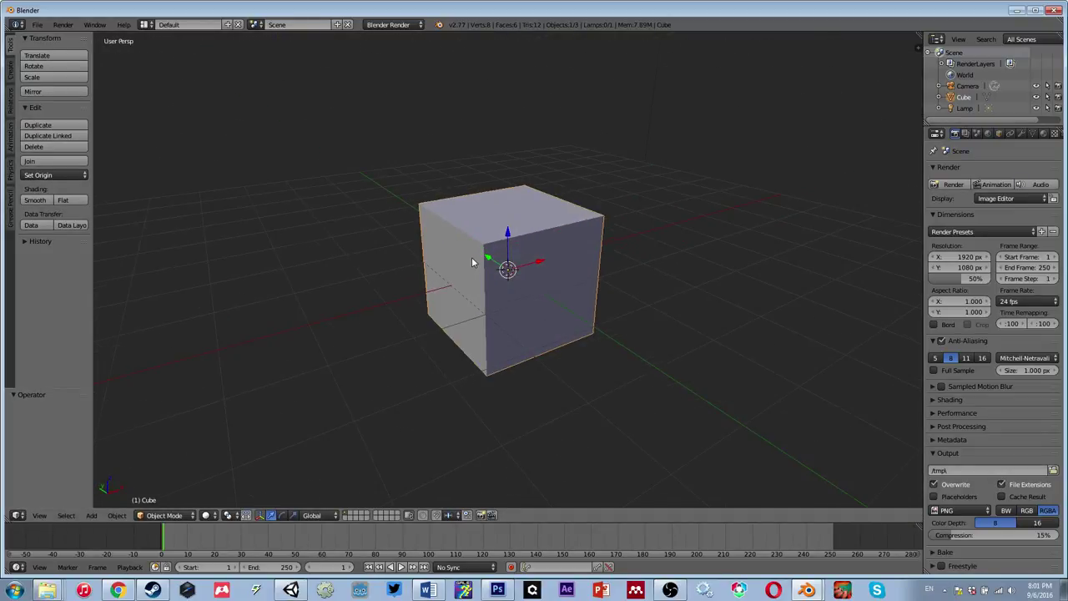
{"action": "scroll", "coordinate": [472, 263], "scroll_direction": "down", "scroll_amount": 1}
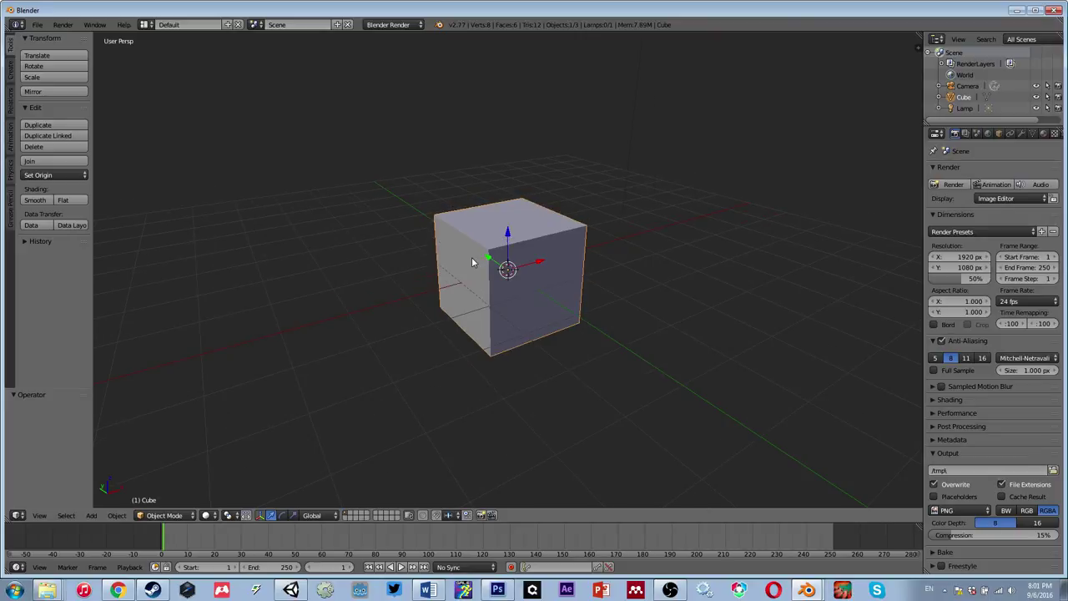
{"action": "mouse_move", "coordinate": [587, 302]}
{"action": "middle_mouse_down"}
{"action": "mouse_move", "coordinate": [475, 298]}
{"action": "mouse_move", "coordinate": [501, 314]}
{"action": "mouse_move", "coordinate": [642, 314]}
{"action": "mouse_move", "coordinate": [566, 305]}
{"action": "mouse_move", "coordinate": [610, 306]}
{"action": "mouse_move", "coordinate": [603, 314]}
{"action": "middle_mouse_up"}
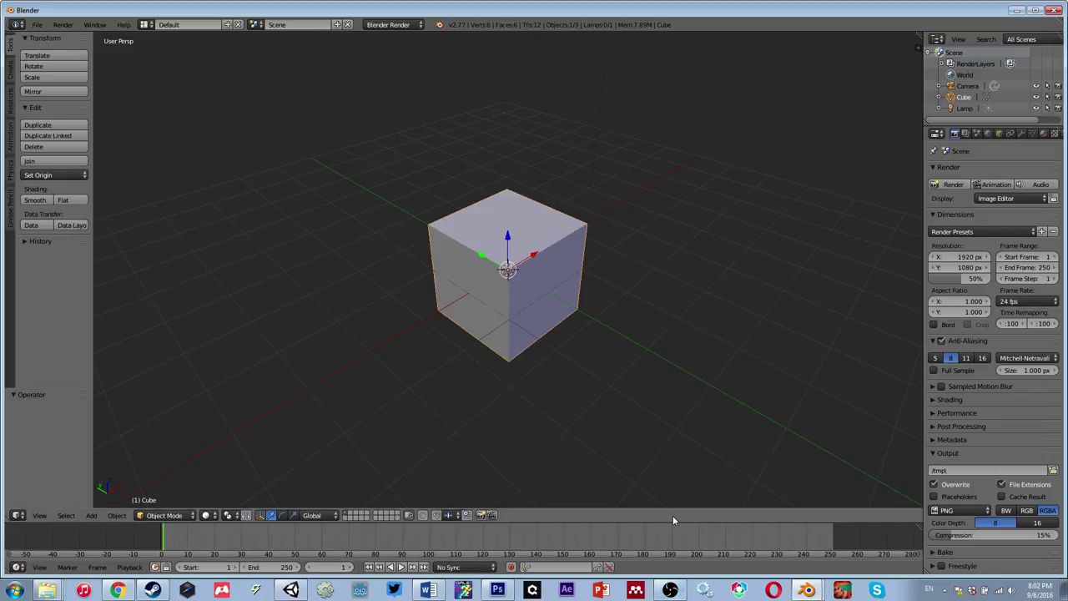
{"action": "left_click", "coordinate": [669, 590]}
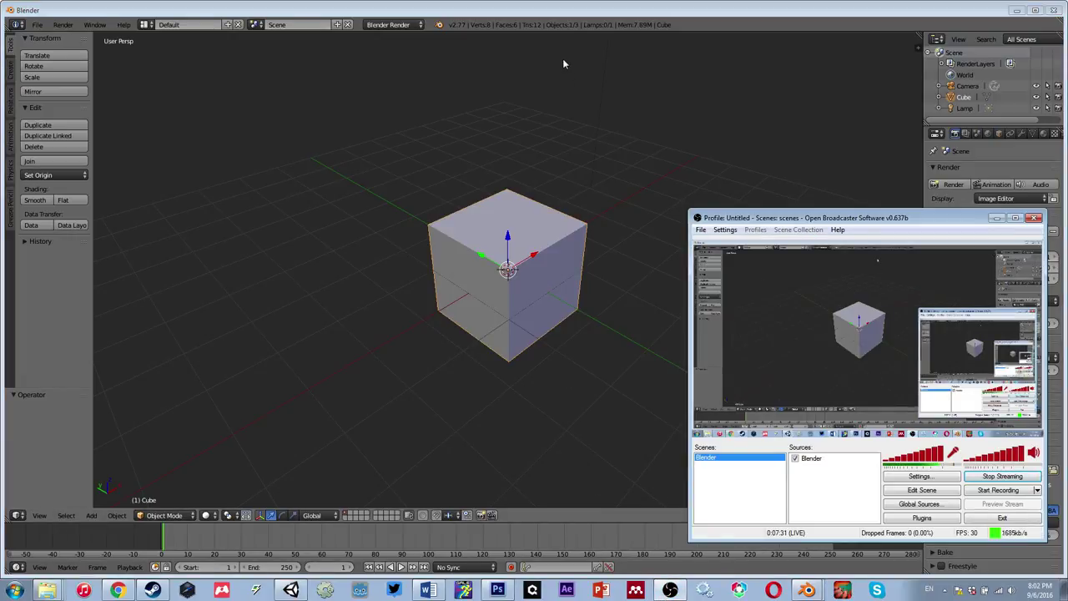
{"action": "left_click", "coordinate": [558, 4]}
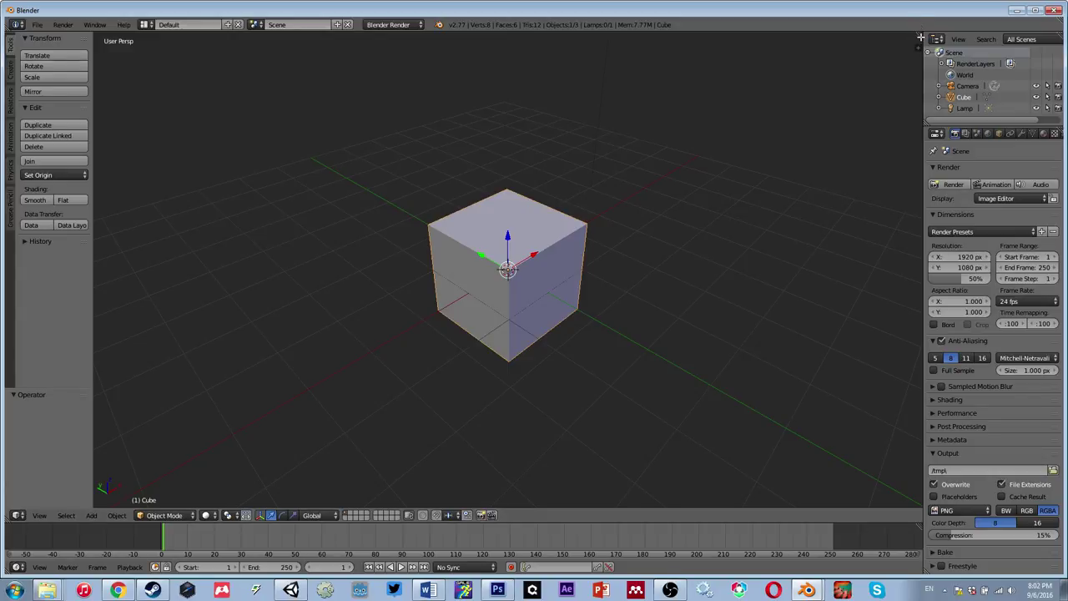
{"action": "left_click", "coordinate": [18, 517]}
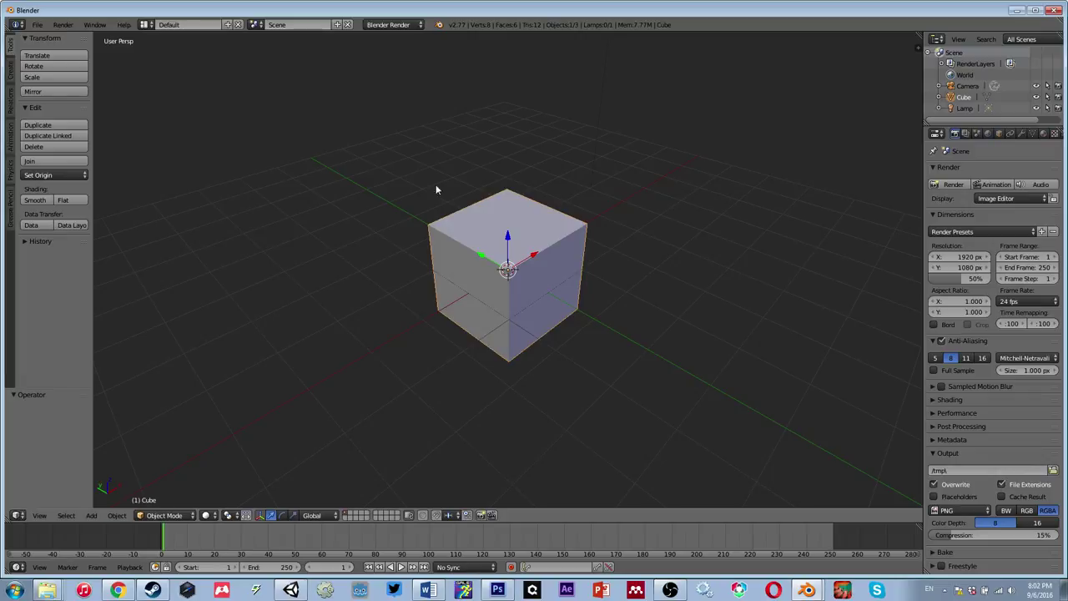
{"action": "left_click", "coordinate": [16, 517]}
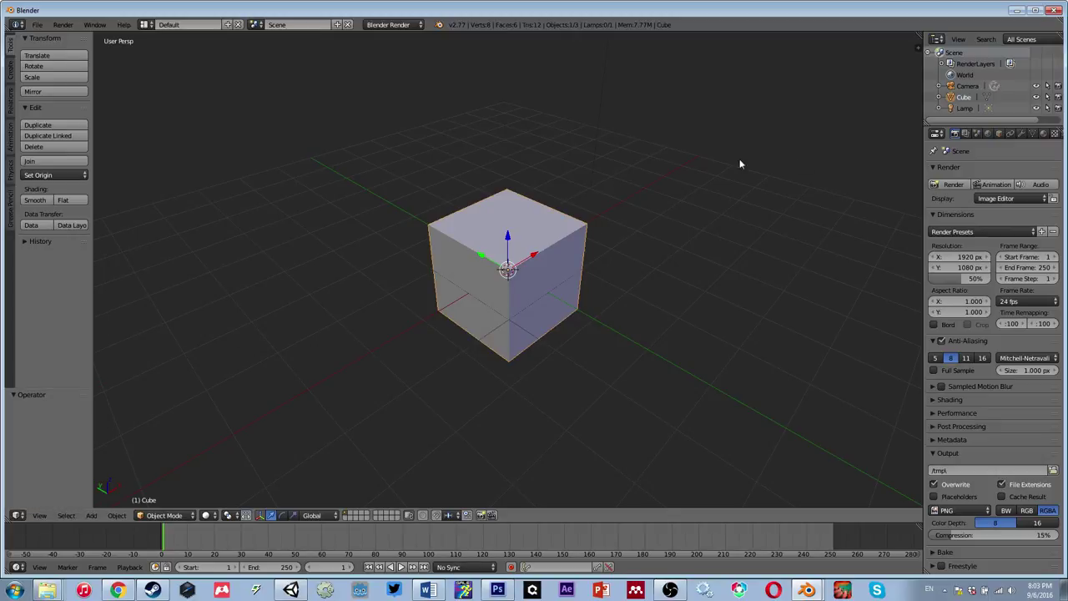
{"action": "left_click", "coordinate": [17, 515]}
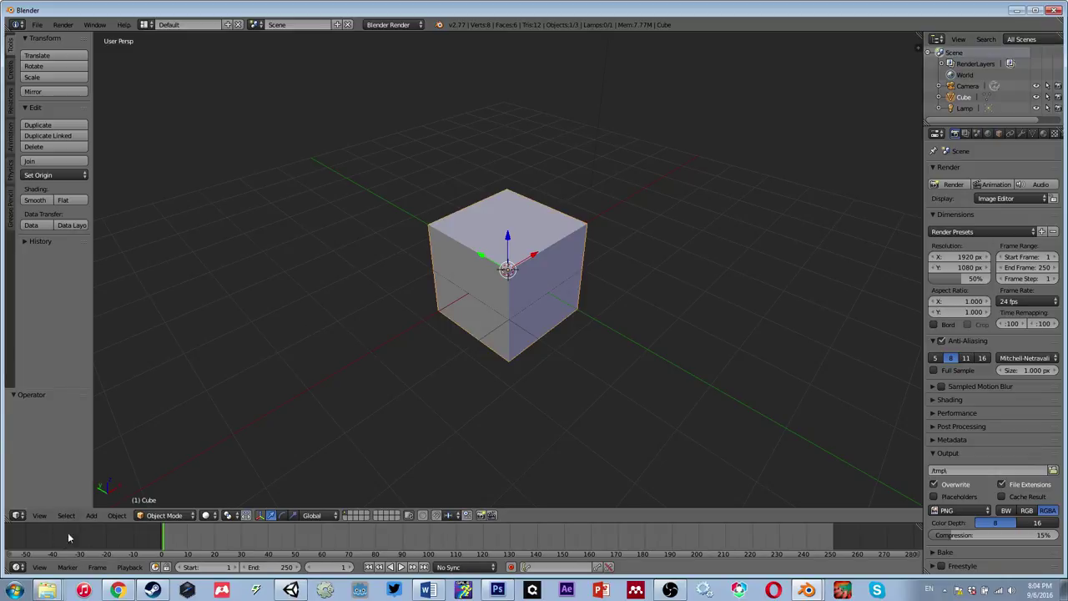
{"action": "left_click", "coordinate": [17, 515]}
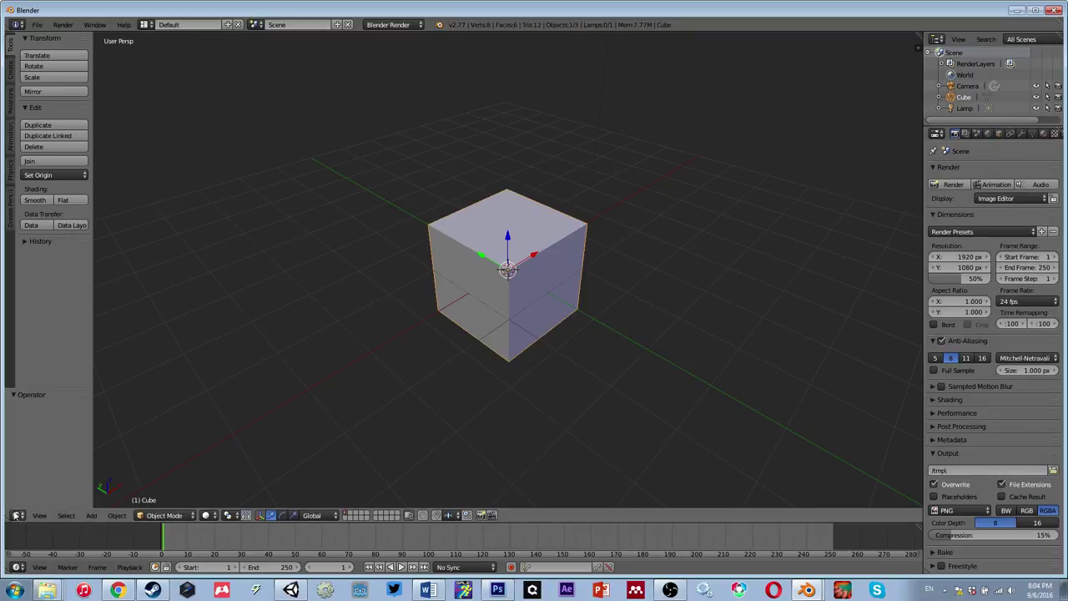
{"action": "left_click", "coordinate": [15, 515]}
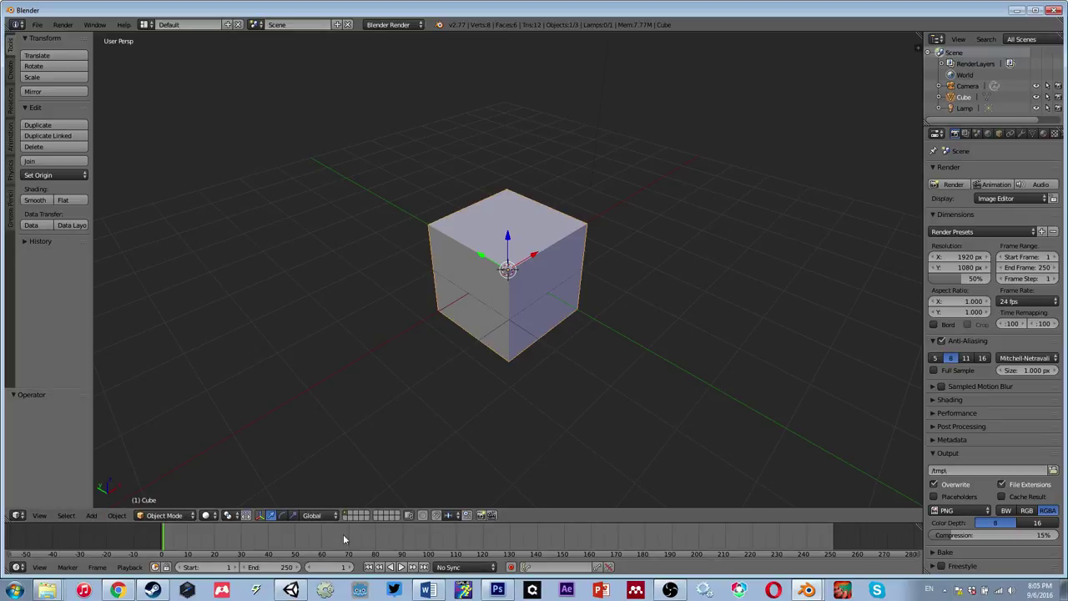
{"action": "left_click", "coordinate": [18, 514]}
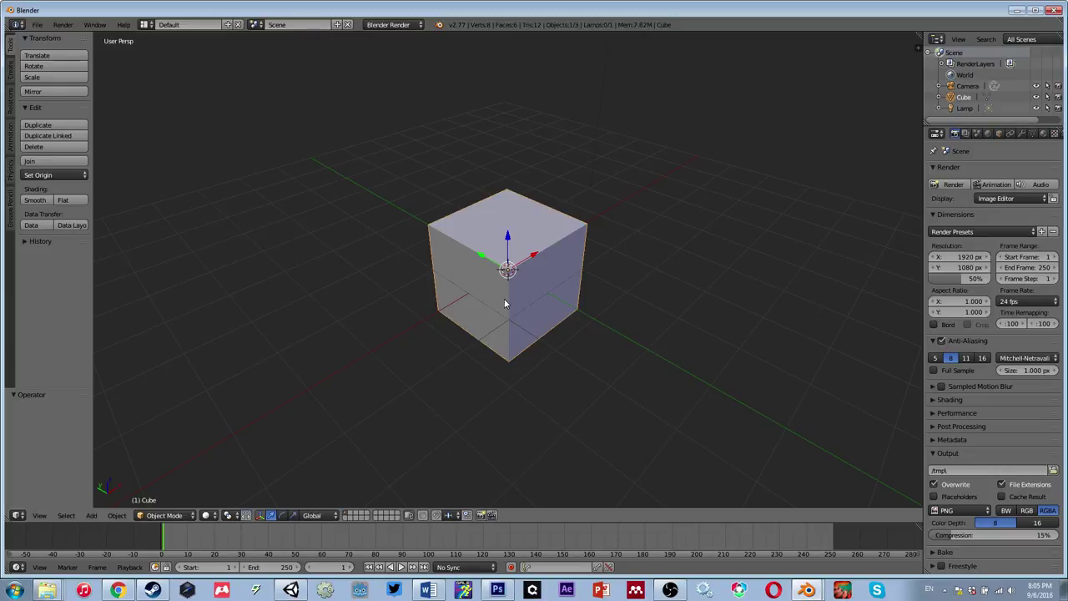
{"action": "mouse_move", "coordinate": [568, 286]}
{"action": "middle_mouse_down"}
{"action": "mouse_move", "coordinate": [480, 245]}
{"action": "mouse_move", "coordinate": [579, 292]}
{"action": "mouse_move", "coordinate": [567, 287]}
{"action": "middle_mouse_up"}
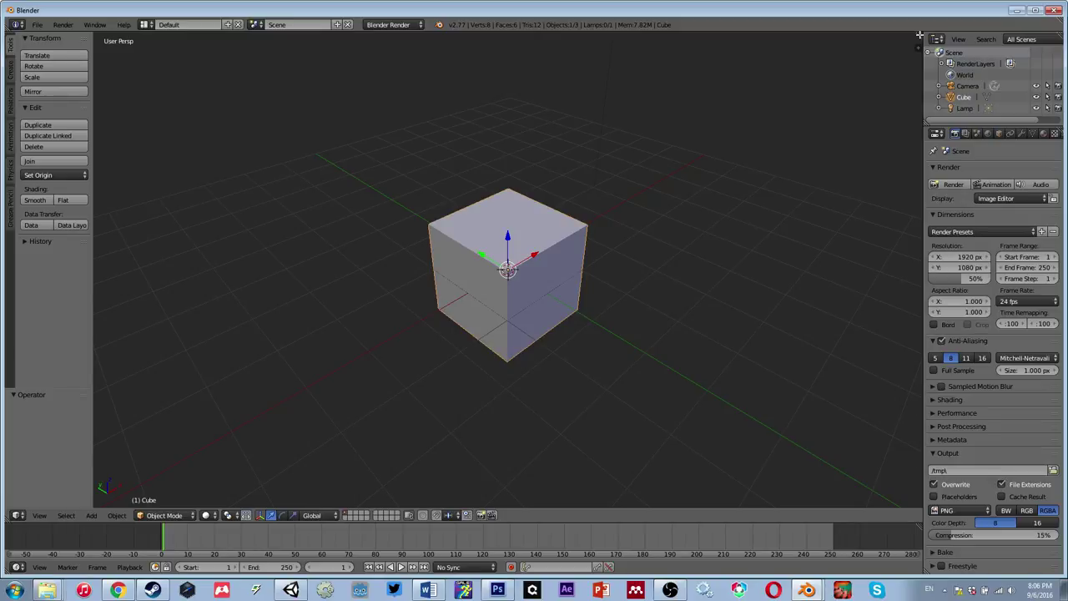
Step: Split the 3D view into two side-by-side views and hide the tool shelf
{"action": "left_click_drag", "start_coordinate": [919, 35], "coordinate": [472, 99]}
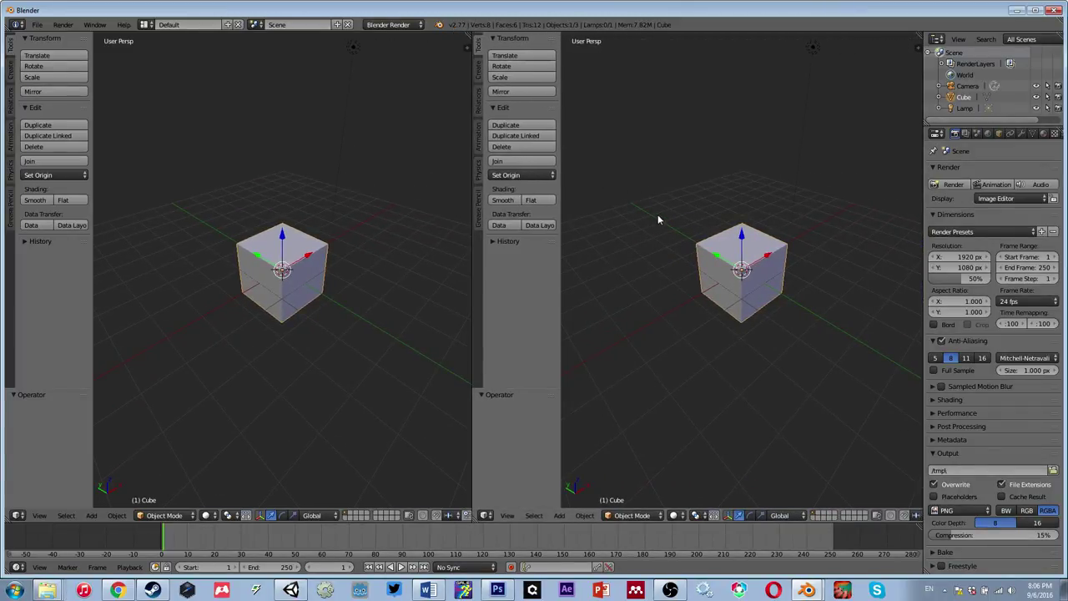
{"action": "key", "text": "t"}
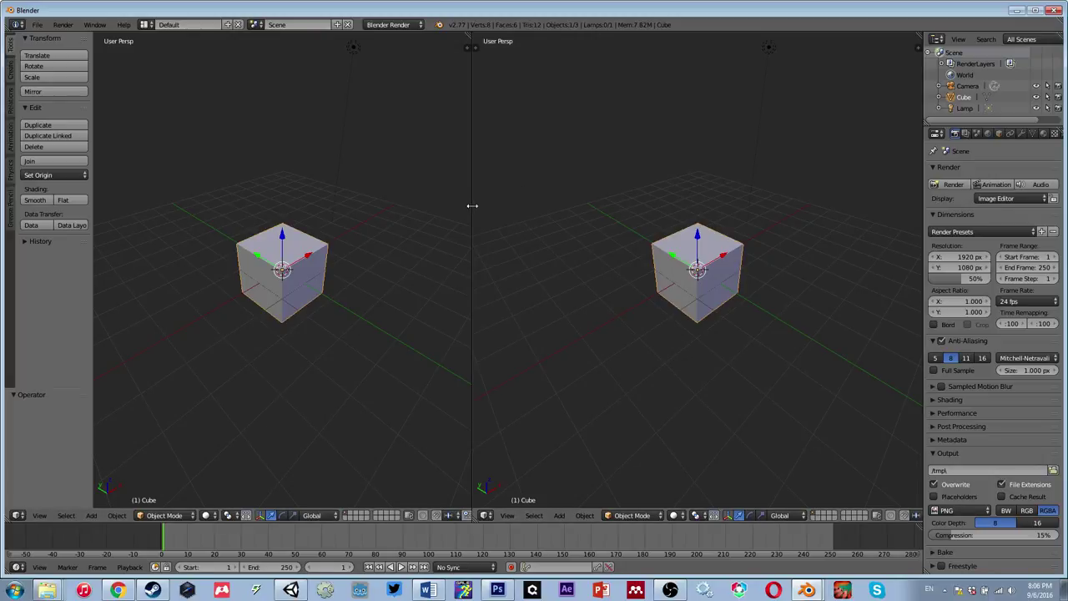
{"action": "mouse_move", "coordinate": [472, 205]}
{"action": "left_mouse_down"}
{"action": "mouse_move", "coordinate": [499, 203]}
{"action": "mouse_move", "coordinate": [480, 211]}
{"action": "left_mouse_up"}
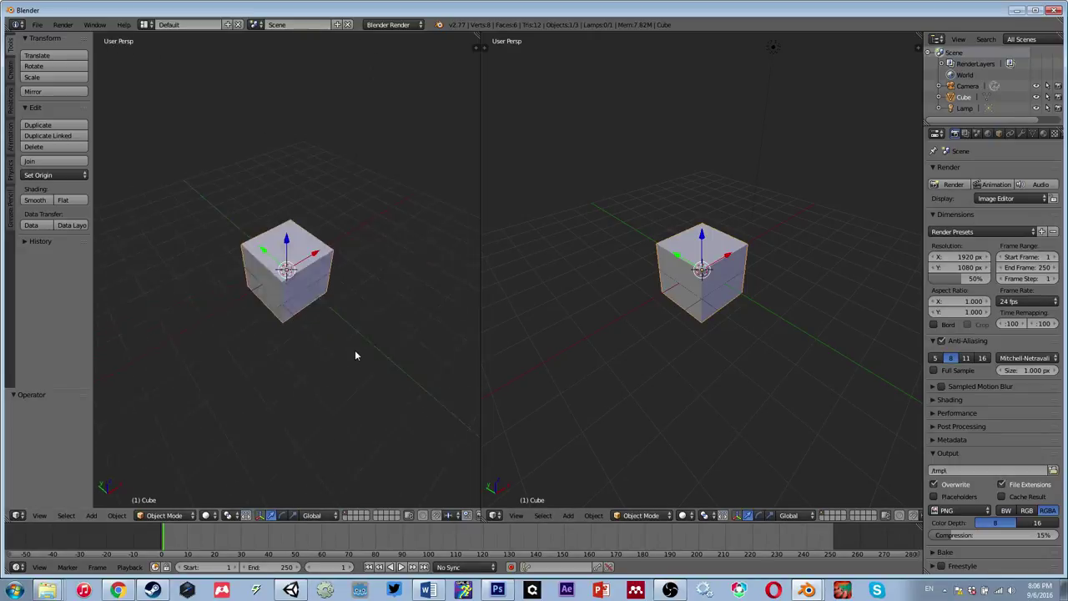
Step: Tilt and zoom both views, making each orthographic with Numpad 5
{"action": "scroll", "coordinate": [355, 348], "scroll_direction": "up", "scroll_amount": 2}
{"action": "middle_click_drag", "start_coordinate": [364, 340], "coordinate": [367, 327]}
{"action": "scroll", "coordinate": [651, 296], "scroll_direction": "up", "scroll_amount": 2}
{"action": "middle_click_drag", "start_coordinate": [668, 297], "coordinate": [739, 303]}
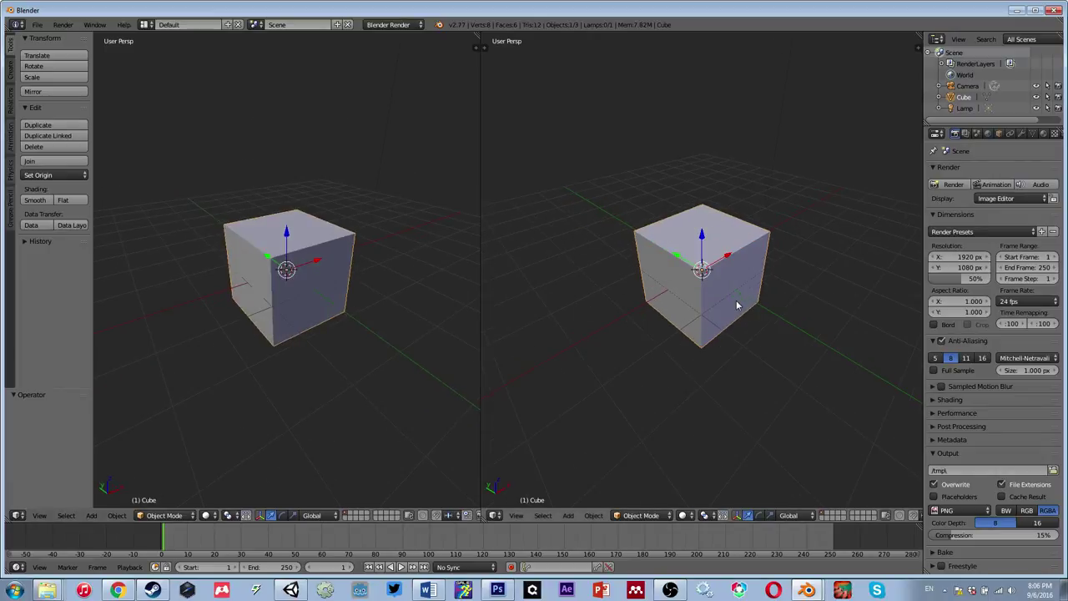
{"action": "scroll", "coordinate": [279, 292], "scroll_direction": "up", "scroll_amount": 2}
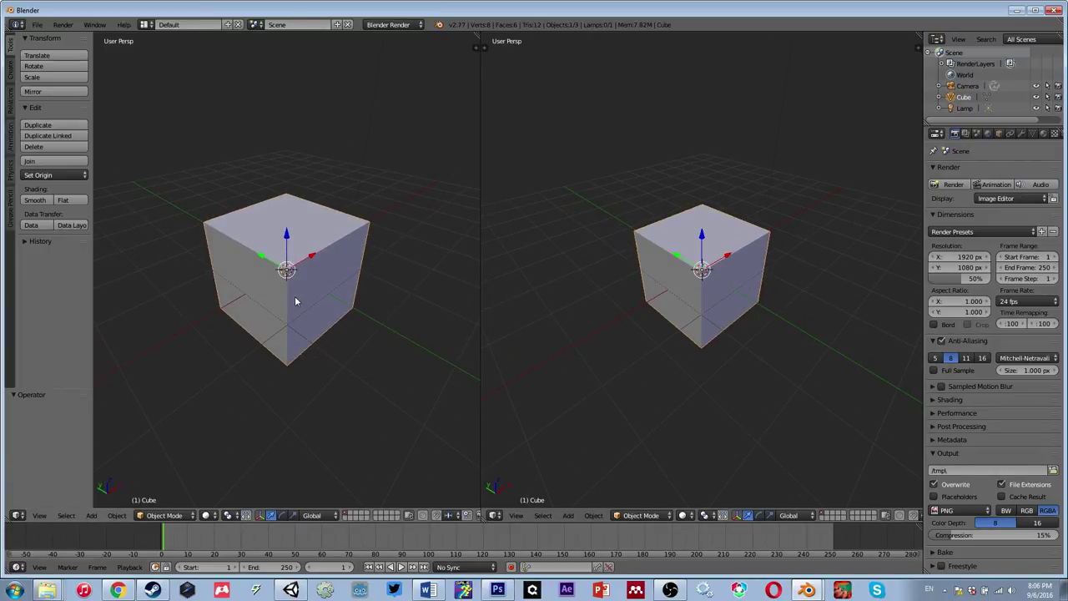
{"action": "key", "text": "KP_5"}
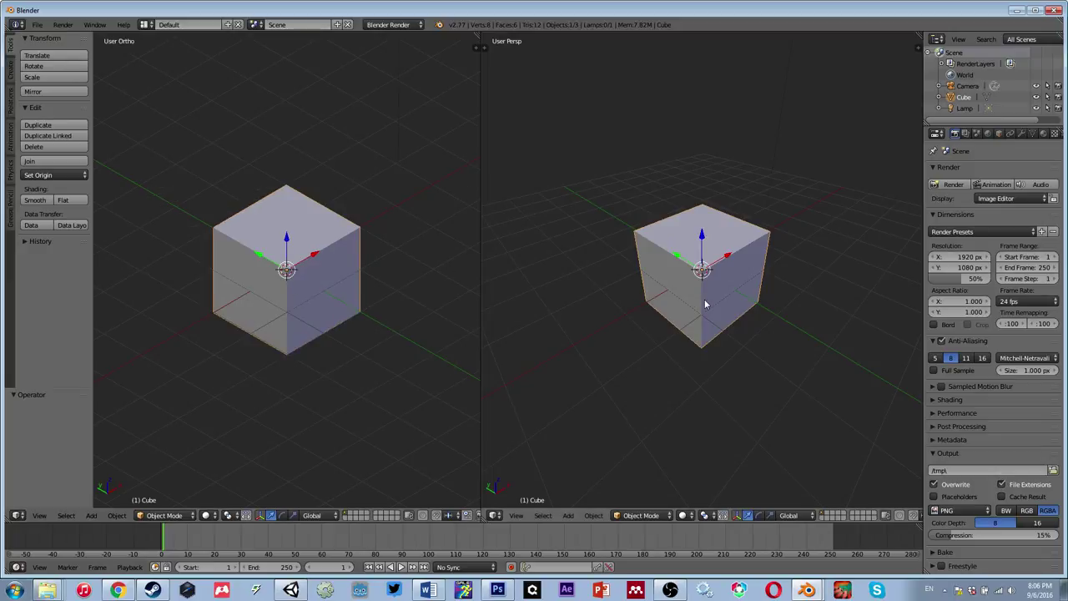
{"action": "key", "text": "KP_5"}
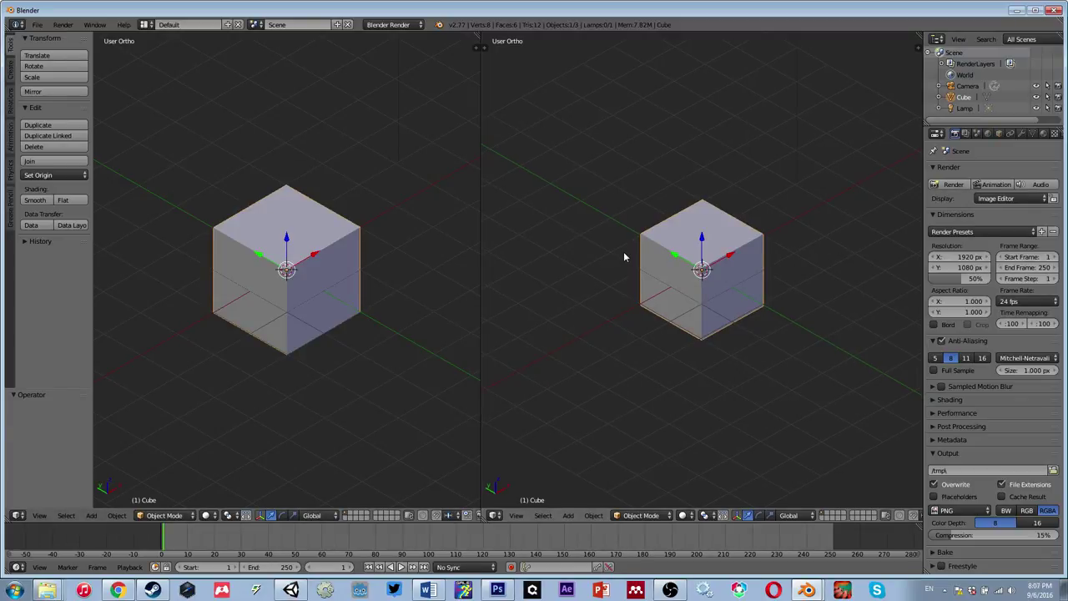
{"action": "scroll", "coordinate": [624, 258], "scroll_direction": "down", "scroll_amount": 1}
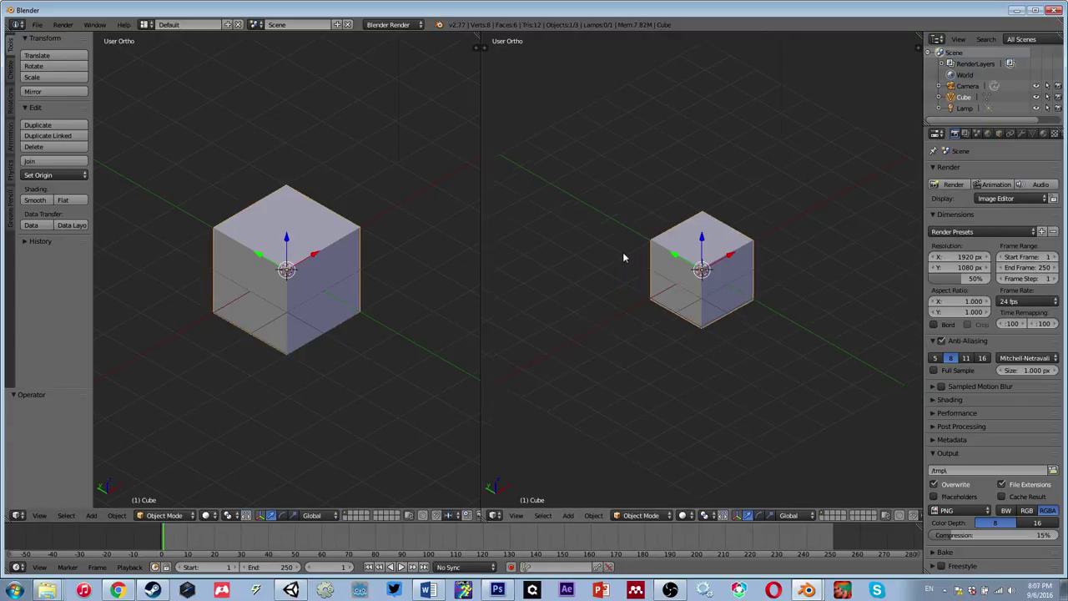
{"action": "scroll", "coordinate": [607, 244], "scroll_direction": "up", "scroll_amount": 1}
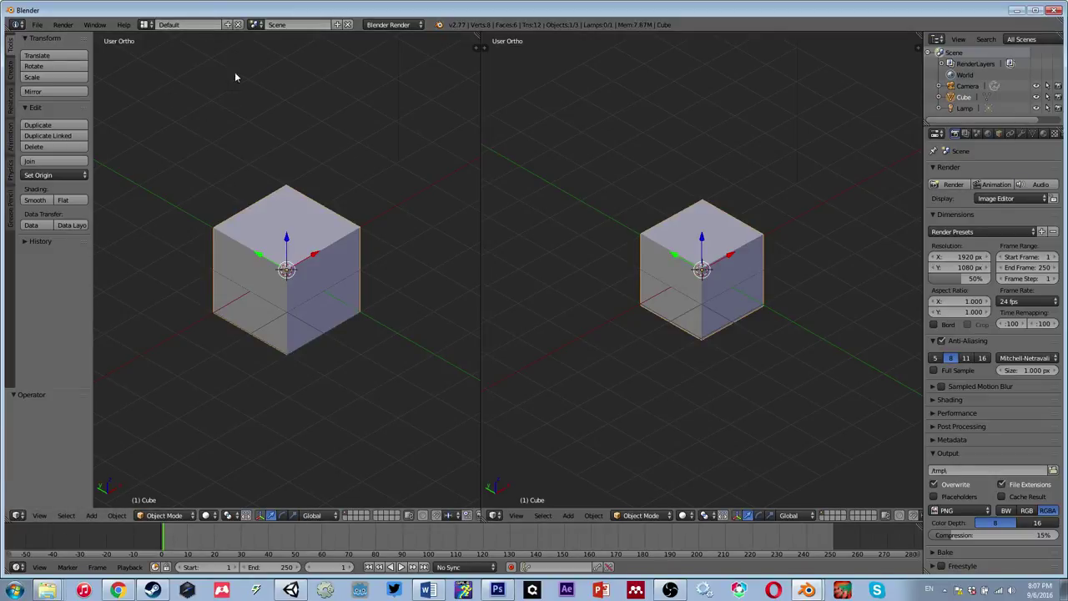
Step: Turn the left pane into User Preferences showing the Input settings
{"action": "left_click", "coordinate": [17, 516]}
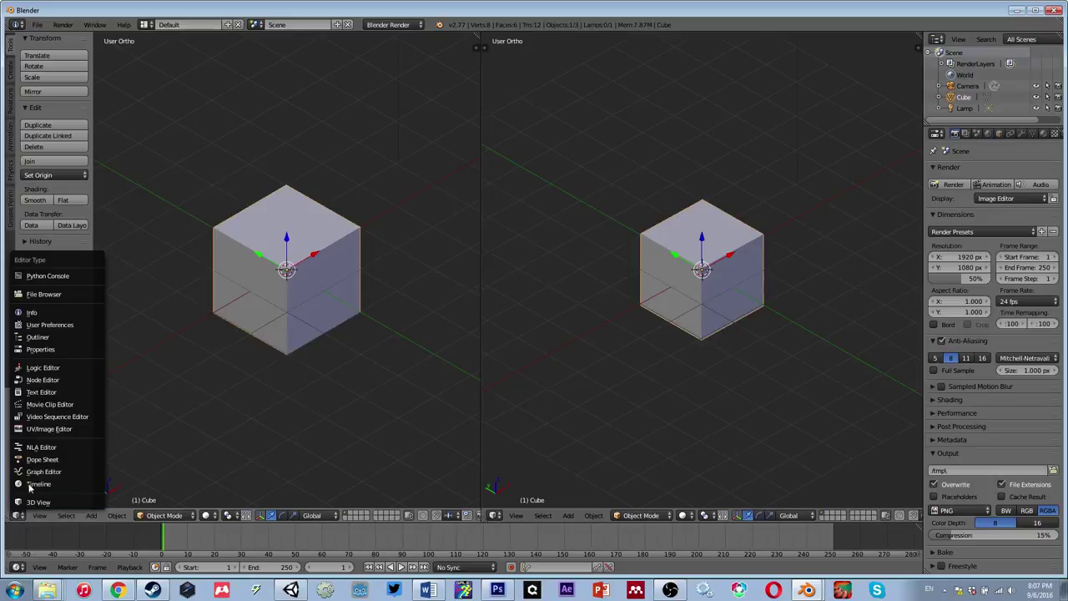
{"action": "left_click", "coordinate": [41, 325]}
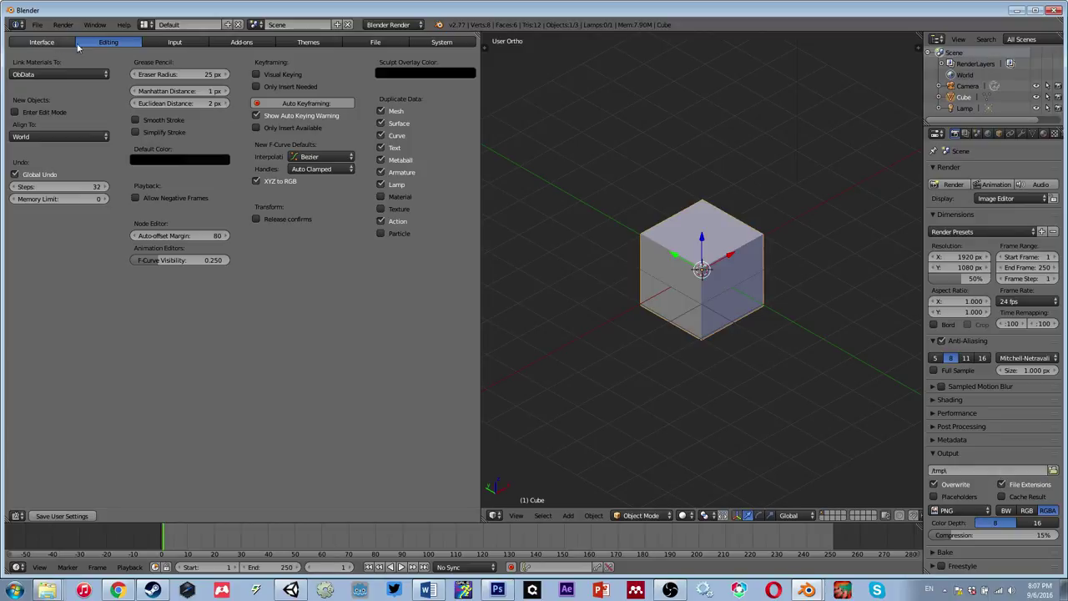
{"action": "left_click", "coordinate": [172, 42]}
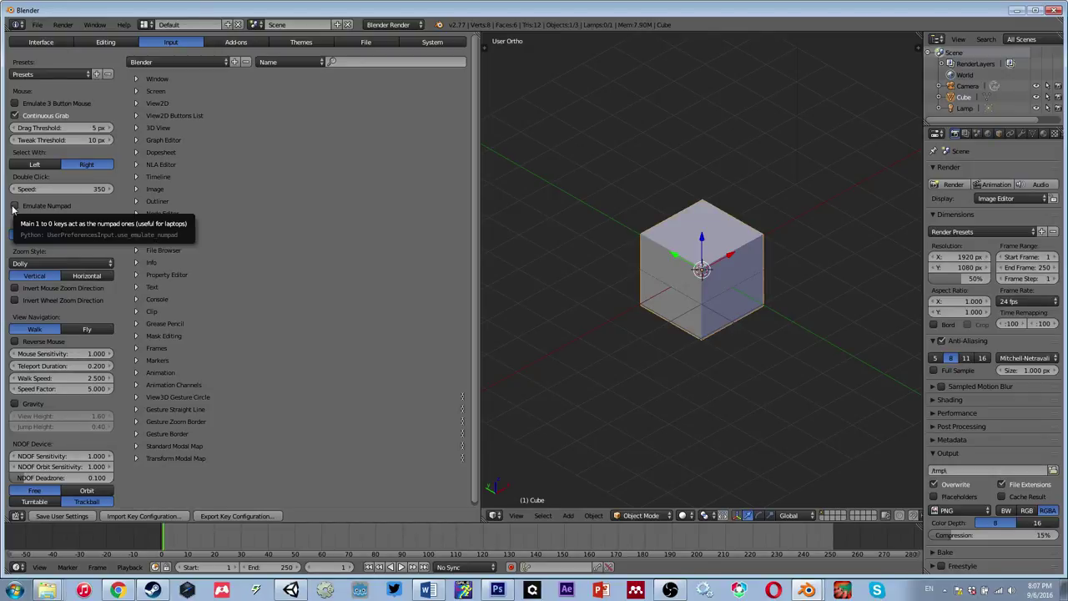
Step: Try out Emulate Numpad and left-click select, ending with both reverted to off and right-click
{"action": "left_click", "coordinate": [14, 207]}
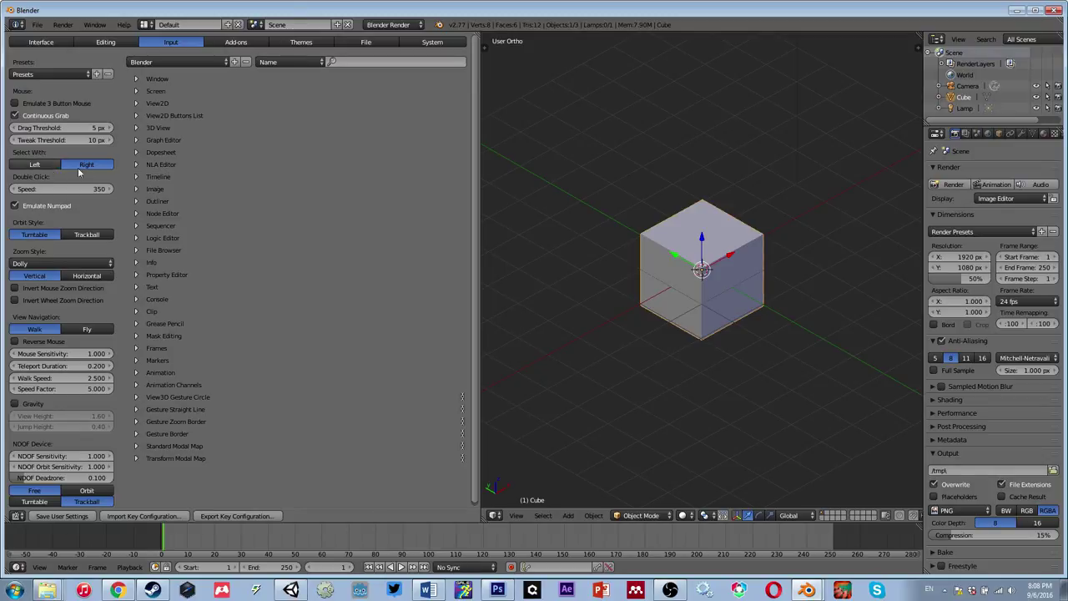
{"action": "left_click", "coordinate": [34, 165]}
{"action": "left_click", "coordinate": [86, 171]}
{"action": "left_click", "coordinate": [50, 167]}
{"action": "left_click", "coordinate": [82, 170]}
{"action": "left_click", "coordinate": [14, 206]}
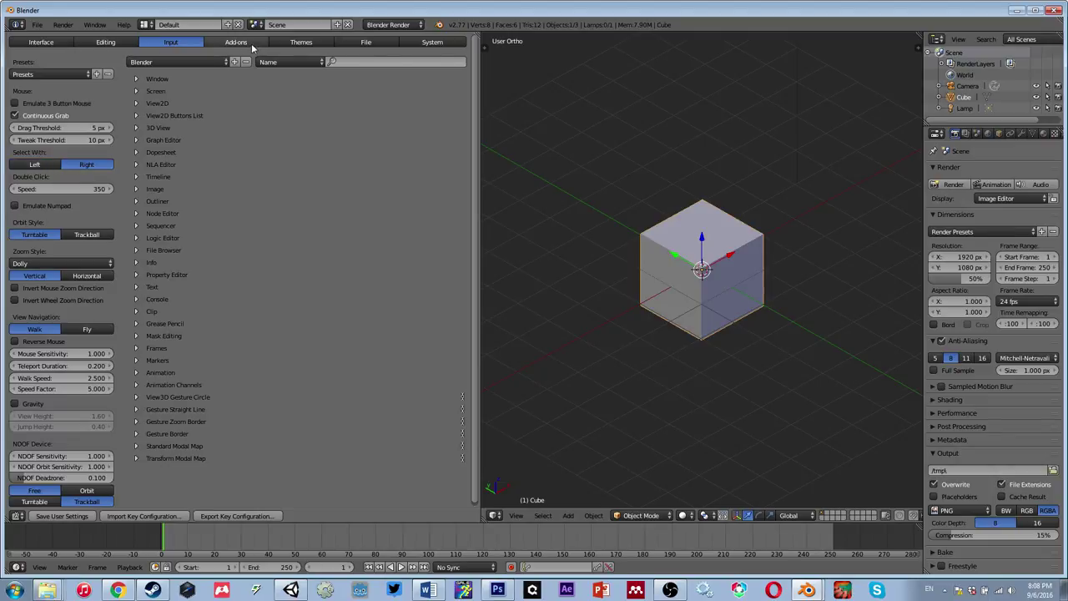
{"action": "left_click", "coordinate": [17, 516]}
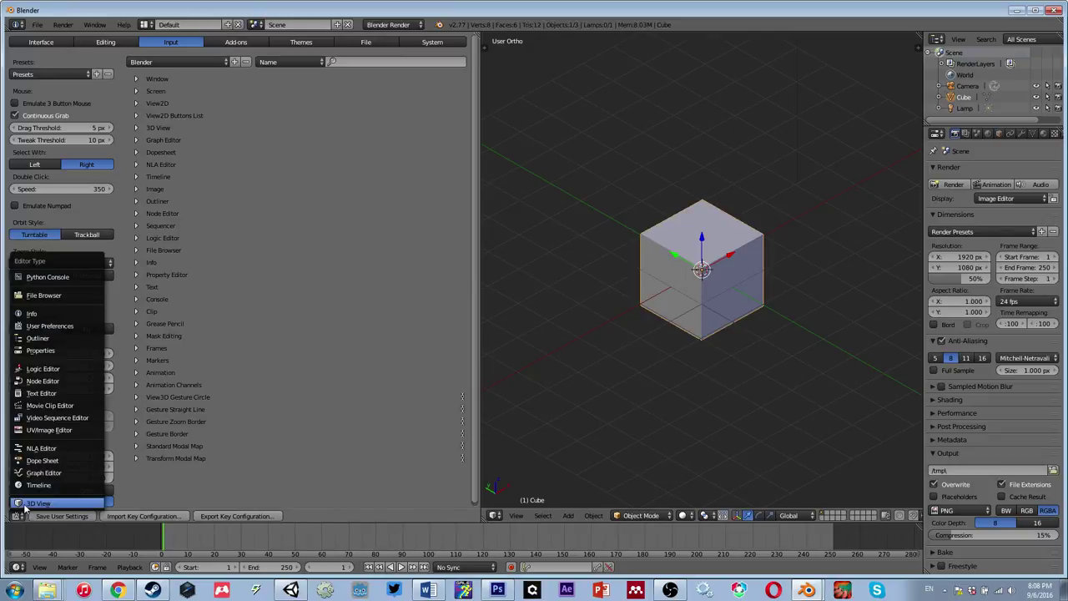
Step: Switch the left pane back to a 3D View, widen it slightly, and orbit around the cube
{"action": "left_click", "coordinate": [34, 503]}
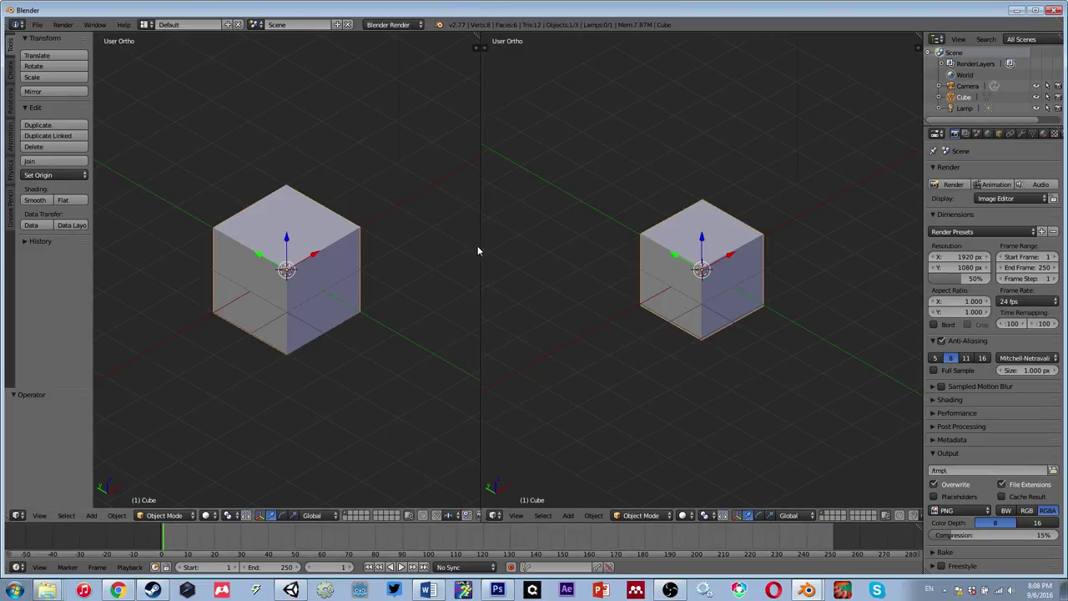
{"action": "left_click_drag", "start_coordinate": [481, 251], "coordinate": [500, 253]}
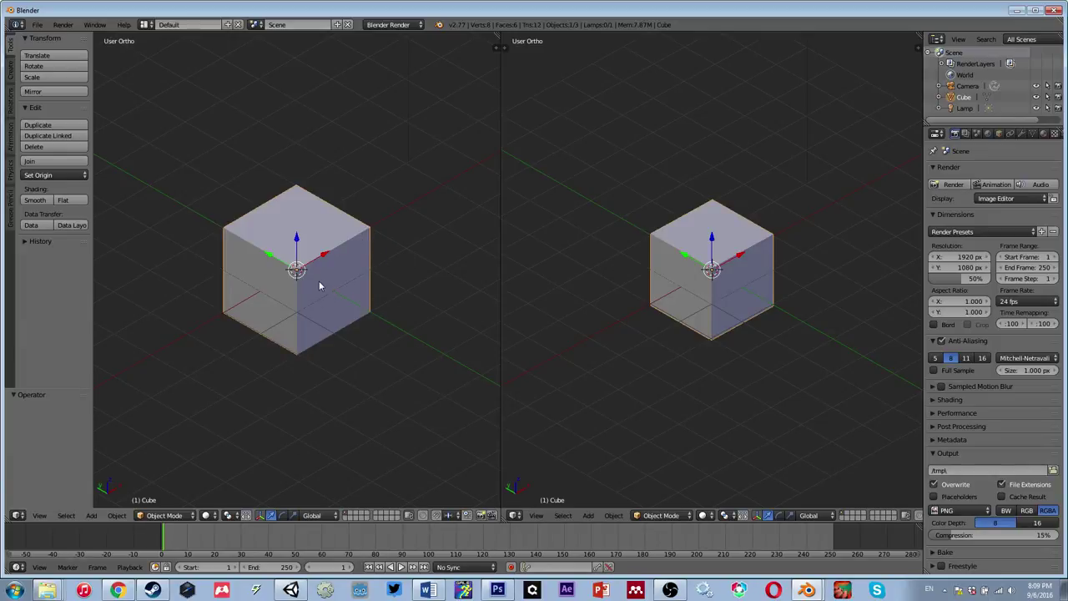
{"action": "mouse_move", "coordinate": [294, 294]}
{"action": "middle_mouse_down"}
{"action": "mouse_move", "coordinate": [255, 296]}
{"action": "mouse_move", "coordinate": [176, 212]}
{"action": "mouse_move", "coordinate": [312, 119]}
{"action": "mouse_move", "coordinate": [394, 217]}
{"action": "mouse_move", "coordinate": [326, 298]}
{"action": "mouse_move", "coordinate": [183, 236]}
{"action": "mouse_move", "coordinate": [234, 157]}
{"action": "mouse_move", "coordinate": [361, 201]}
{"action": "mouse_move", "coordinate": [360, 319]}
{"action": "mouse_move", "coordinate": [211, 330]}
{"action": "mouse_move", "coordinate": [202, 197]}
{"action": "mouse_move", "coordinate": [338, 214]}
{"action": "mouse_move", "coordinate": [358, 300]}
{"action": "mouse_move", "coordinate": [282, 338]}
{"action": "mouse_move", "coordinate": [184, 312]}
{"action": "mouse_move", "coordinate": [199, 157]}
{"action": "mouse_move", "coordinate": [308, 205]}
{"action": "mouse_move", "coordinate": [308, 279]}
{"action": "mouse_move", "coordinate": [266, 302]}
{"action": "mouse_move", "coordinate": [194, 242]}
{"action": "mouse_move", "coordinate": [291, 186]}
{"action": "mouse_move", "coordinate": [360, 258]}
{"action": "mouse_move", "coordinate": [310, 326]}
{"action": "mouse_move", "coordinate": [204, 296]}
{"action": "mouse_move", "coordinate": [241, 181]}
{"action": "mouse_move", "coordinate": [343, 220]}
{"action": "mouse_move", "coordinate": [303, 309]}
{"action": "mouse_move", "coordinate": [166, 212]}
{"action": "mouse_move", "coordinate": [309, 192]}
{"action": "mouse_move", "coordinate": [348, 286]}
{"action": "mouse_move", "coordinate": [206, 293]}
{"action": "mouse_move", "coordinate": [232, 173]}
{"action": "mouse_move", "coordinate": [353, 232]}
{"action": "mouse_move", "coordinate": [298, 305]}
{"action": "mouse_move", "coordinate": [230, 287]}
{"action": "mouse_move", "coordinate": [225, 234]}
{"action": "mouse_move", "coordinate": [303, 214]}
{"action": "mouse_move", "coordinate": [348, 272]}
{"action": "mouse_move", "coordinate": [258, 309]}
{"action": "mouse_move", "coordinate": [235, 237]}
{"action": "mouse_move", "coordinate": [310, 208]}
{"action": "mouse_move", "coordinate": [341, 245]}
{"action": "mouse_move", "coordinate": [290, 322]}
{"action": "mouse_move", "coordinate": [267, 305]}
{"action": "mouse_move", "coordinate": [273, 242]}
{"action": "mouse_move", "coordinate": [351, 217]}
{"action": "mouse_move", "coordinate": [353, 267]}
{"action": "mouse_move", "coordinate": [314, 284]}
{"action": "mouse_move", "coordinate": [286, 231]}
{"action": "mouse_move", "coordinate": [317, 227]}
{"action": "mouse_move", "coordinate": [341, 245]}
{"action": "mouse_move", "coordinate": [329, 267]}
{"action": "mouse_move", "coordinate": [293, 281]}
{"action": "mouse_move", "coordinate": [290, 304]}
{"action": "mouse_move", "coordinate": [299, 302]}
{"action": "middle_mouse_up"}
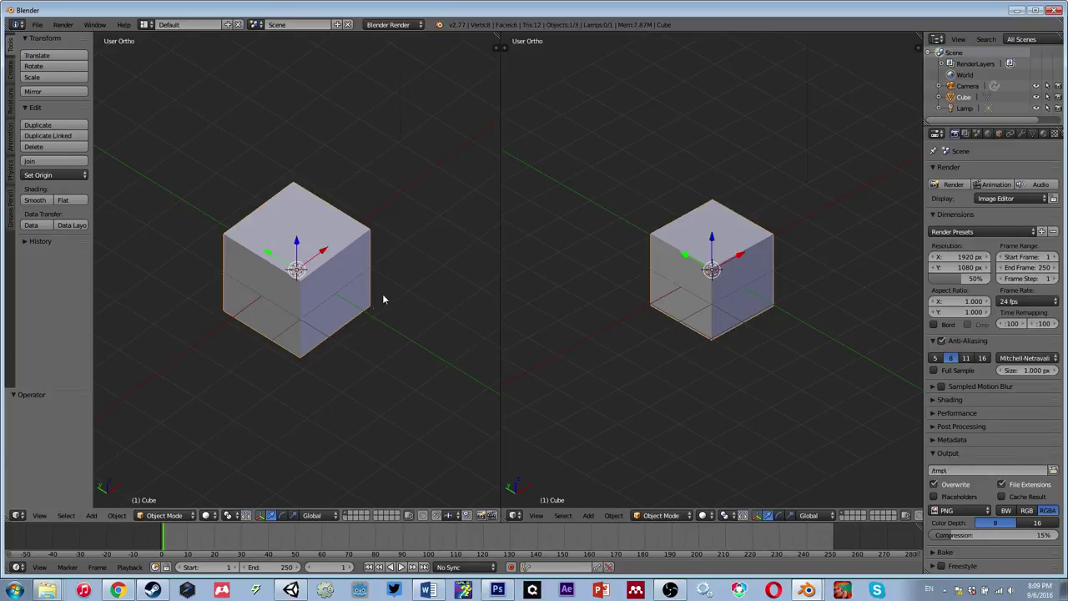
Step: Orbit, pan and zoom the left view to a close three-quarter view of the cube
{"action": "middle_click_drag", "start_coordinate": [325, 307], "coordinate": [350, 264]}
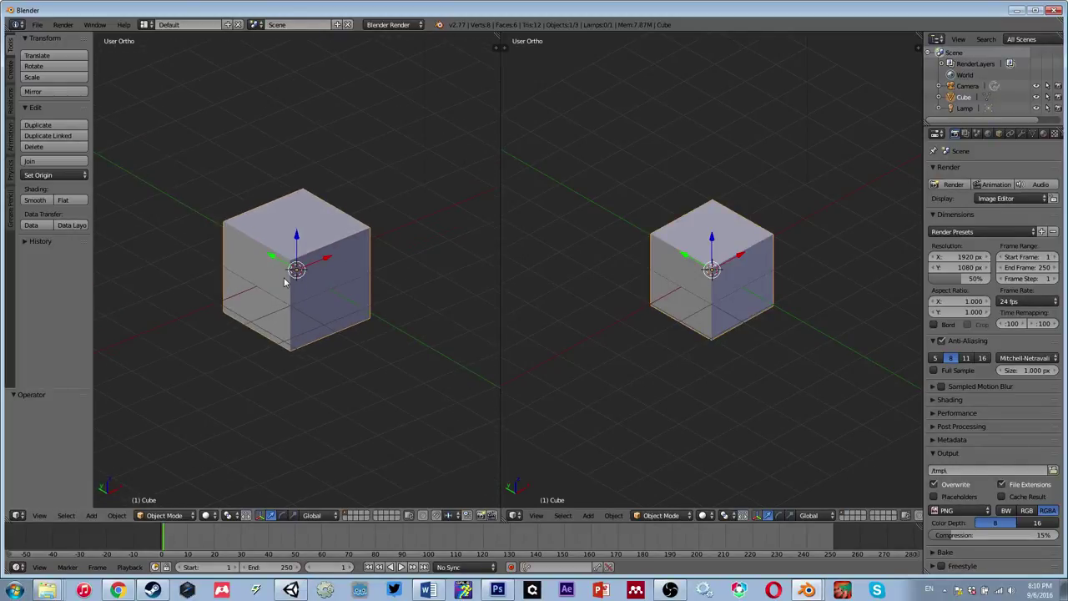
{"action": "middle_click_drag", "start_coordinate": [284, 282], "coordinate": [293, 291]}
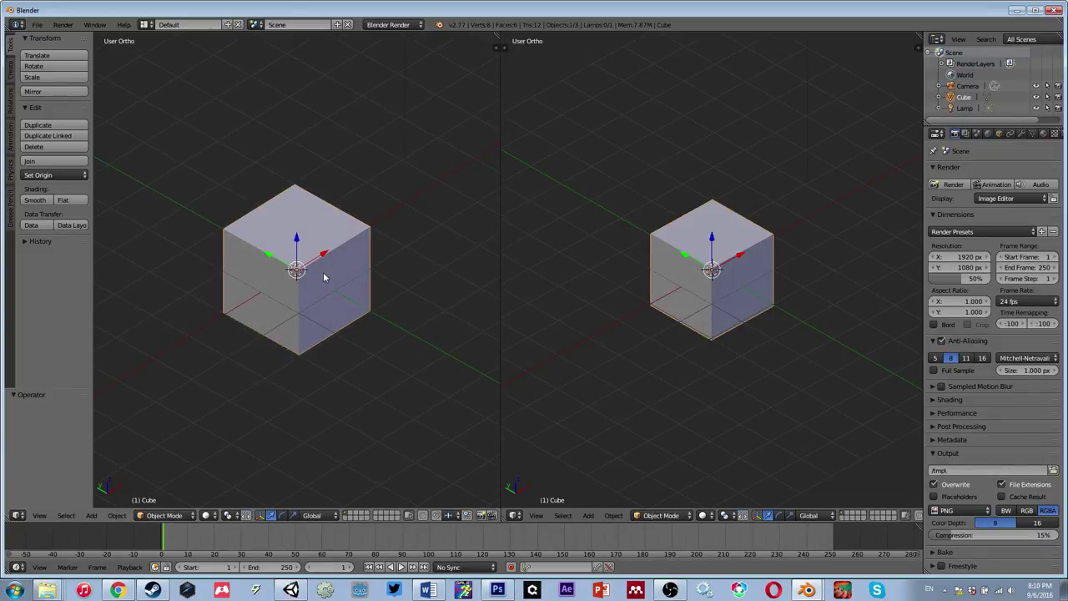
{"action": "mouse_move", "coordinate": [338, 299]}
{"action": "middle_mouse_down", "text": "shift"}
{"action": "mouse_move", "coordinate": [258, 294]}
{"action": "mouse_move", "coordinate": [275, 367]}
{"action": "mouse_move", "coordinate": [381, 369]}
{"action": "mouse_move", "coordinate": [434, 246]}
{"action": "mouse_move", "coordinate": [316, 220]}
{"action": "mouse_move", "coordinate": [199, 324]}
{"action": "mouse_move", "coordinate": [305, 369]}
{"action": "mouse_move", "coordinate": [375, 358]}
{"action": "mouse_move", "coordinate": [325, 270]}
{"action": "mouse_move", "coordinate": [215, 325]}
{"action": "mouse_move", "coordinate": [299, 279]}
{"action": "mouse_move", "coordinate": [394, 297]}
{"action": "mouse_move", "coordinate": [348, 356]}
{"action": "mouse_move", "coordinate": [259, 277]}
{"action": "mouse_move", "coordinate": [214, 336]}
{"action": "mouse_move", "coordinate": [356, 262]}
{"action": "mouse_move", "coordinate": [367, 349]}
{"action": "mouse_move", "coordinate": [333, 302]}
{"action": "middle_mouse_up", "text": "shift"}
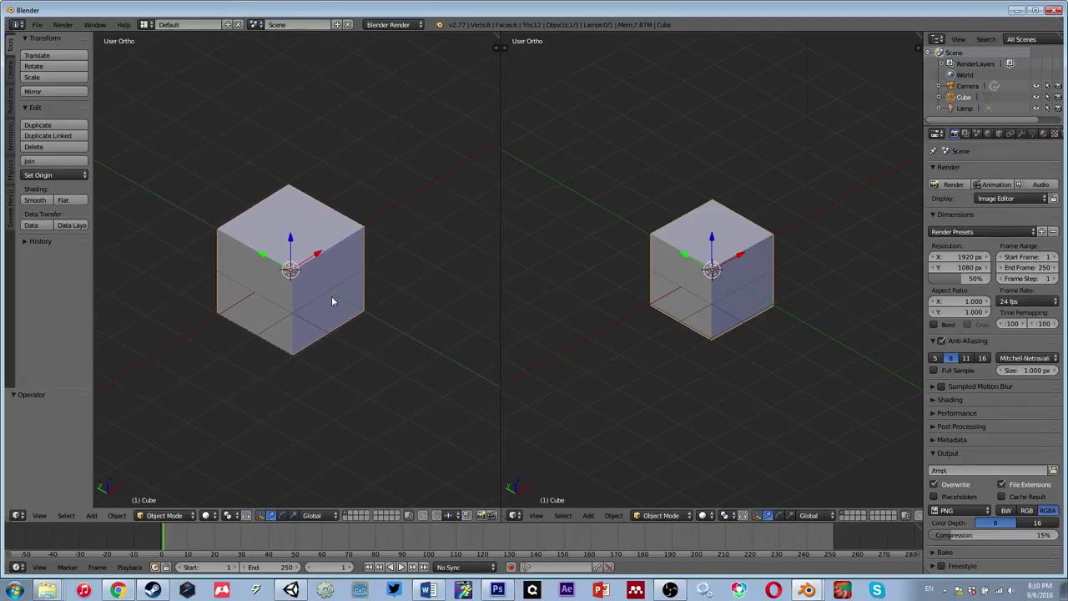
{"action": "scroll", "coordinate": [306, 275], "scroll_direction": "up", "scroll_amount": 1}
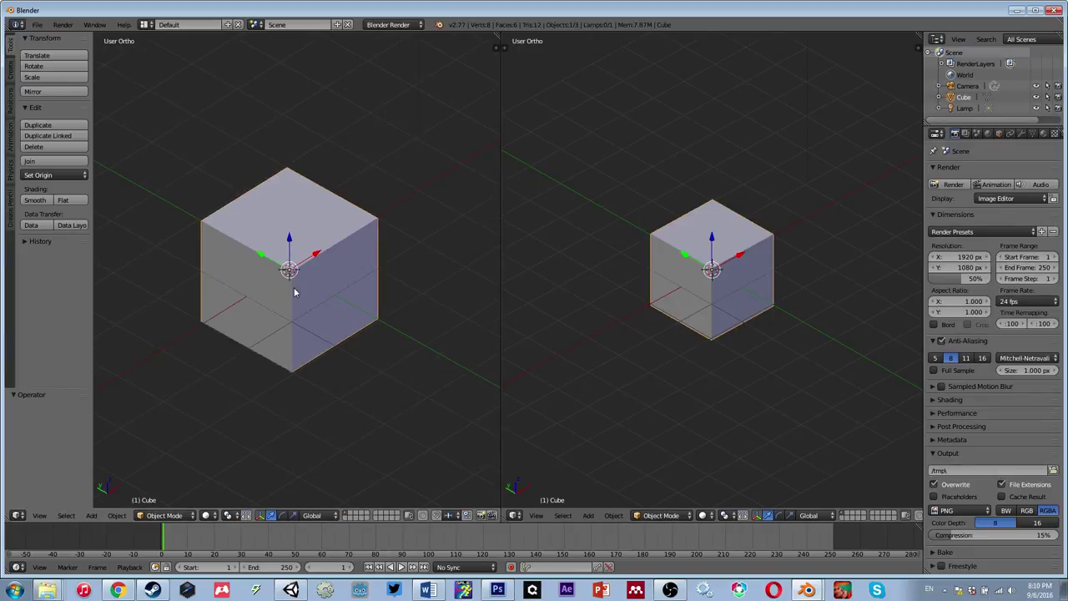
{"action": "scroll", "coordinate": [293, 292], "scroll_direction": "down", "scroll_amount": 2}
{"action": "middle_click_drag", "start_coordinate": [294, 292], "coordinate": [483, 380], "text": "ctrl"}
{"action": "scroll", "coordinate": [294, 292], "scroll_direction": "down", "scroll_amount": 5}
{"action": "scroll", "coordinate": [293, 276], "scroll_direction": "up", "scroll_amount": 2}
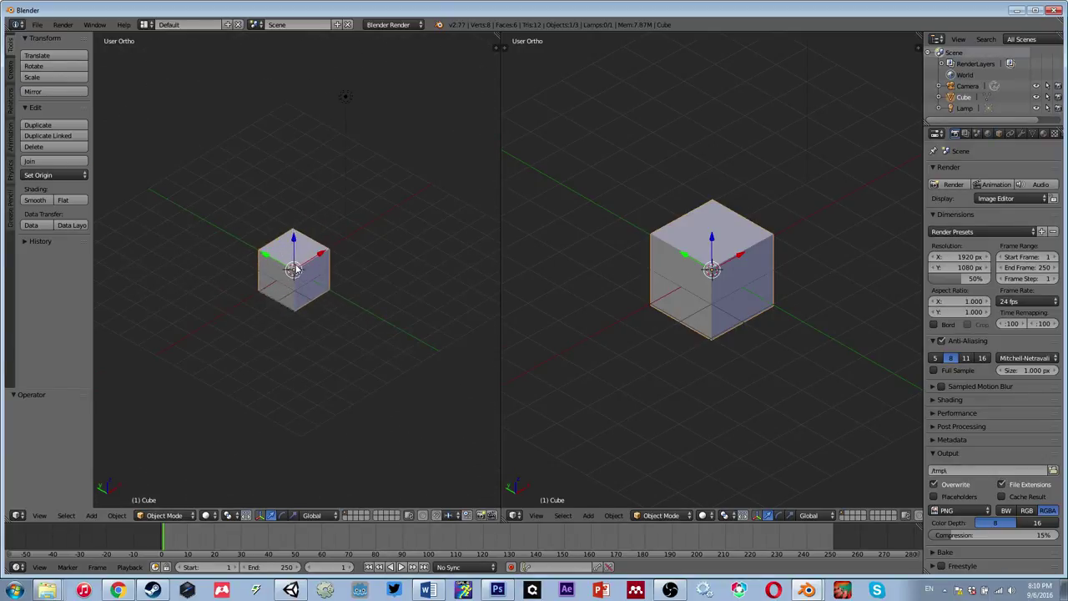
Step: Deselect and reselect the cube, then set the left view to Front Ortho (Numpad 1)
{"action": "key", "text": "a"}
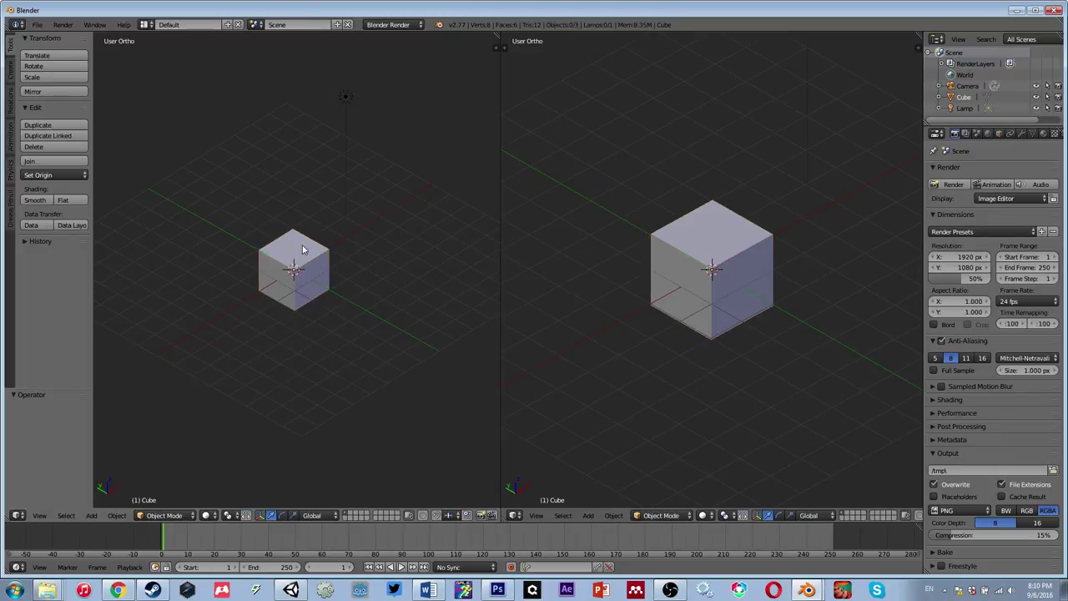
{"action": "right_click", "coordinate": [313, 279]}
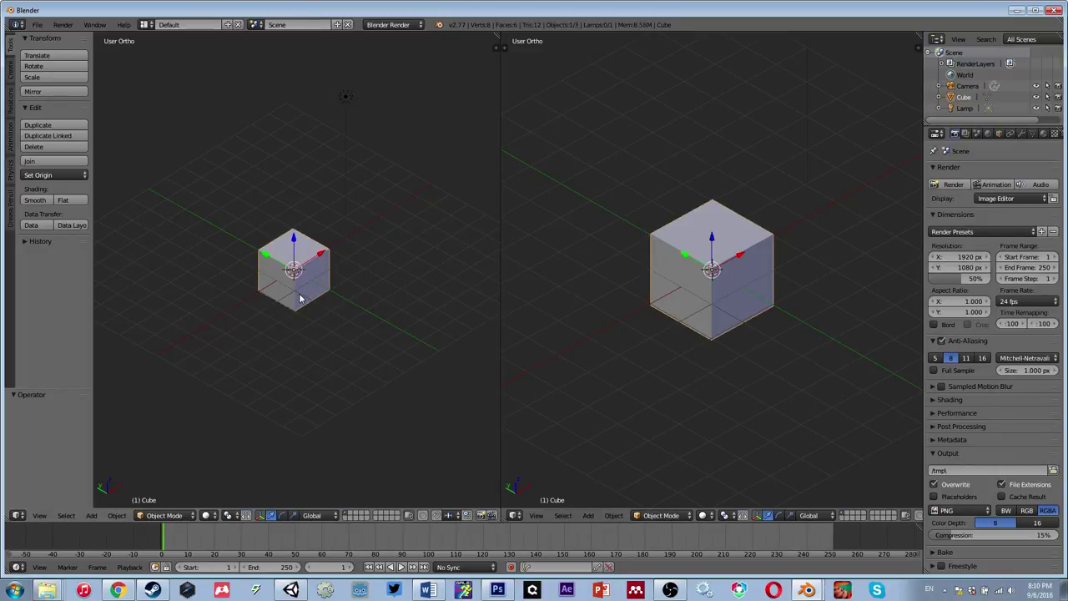
{"action": "scroll", "coordinate": [300, 298], "scroll_direction": "up", "scroll_amount": 3}
{"action": "scroll", "coordinate": [300, 298], "scroll_direction": "down", "scroll_amount": 1}
{"action": "scroll", "coordinate": [300, 299], "scroll_direction": "up", "scroll_amount": 2}
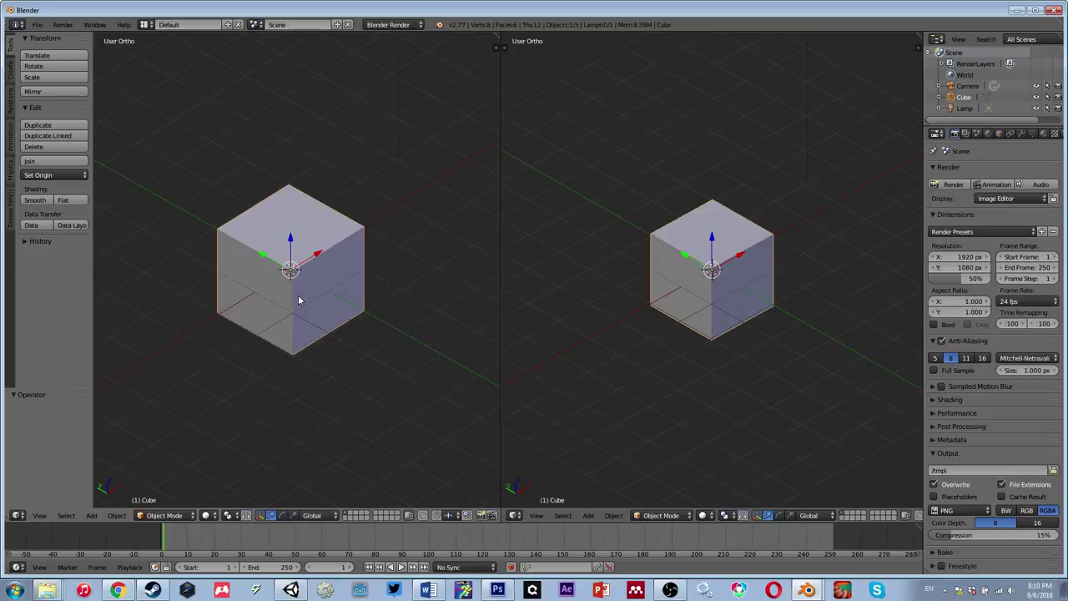
{"action": "mouse_move", "coordinate": [294, 290]}
{"action": "middle_mouse_down"}
{"action": "mouse_move", "coordinate": [302, 282]}
{"action": "mouse_move", "coordinate": [258, 271]}
{"action": "mouse_move", "coordinate": [320, 297]}
{"action": "mouse_move", "coordinate": [293, 267]}
{"action": "mouse_move", "coordinate": [309, 273]}
{"action": "mouse_move", "coordinate": [282, 276]}
{"action": "middle_mouse_up"}
{"action": "scroll", "coordinate": [321, 297], "scroll_direction": "down", "scroll_amount": 1}
{"action": "scroll", "coordinate": [312, 281], "scroll_direction": "up", "scroll_amount": 3}
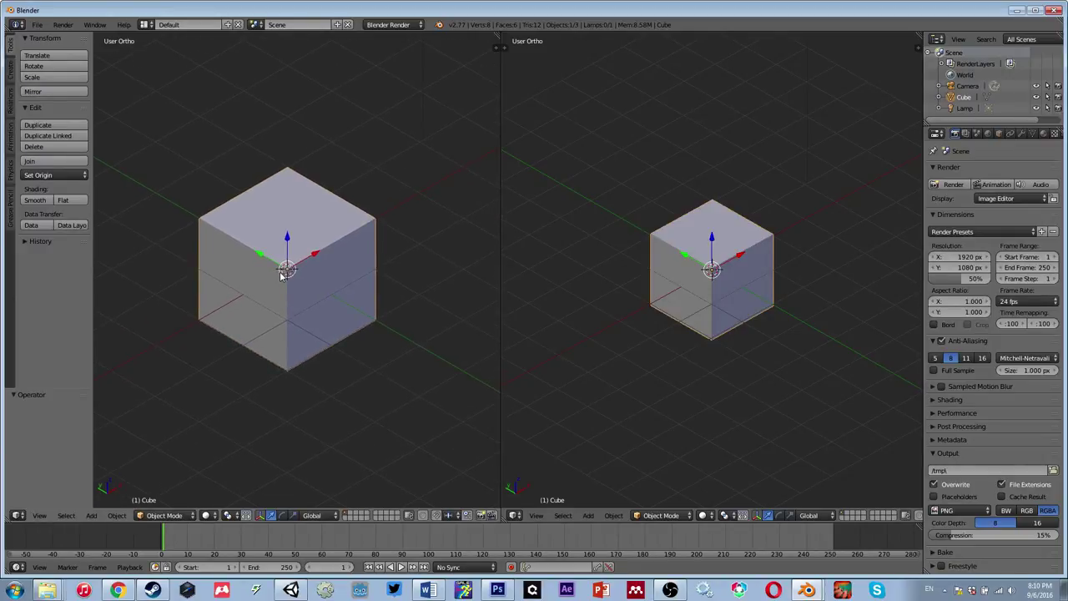
{"action": "scroll", "coordinate": [282, 275], "scroll_direction": "down", "scroll_amount": 1}
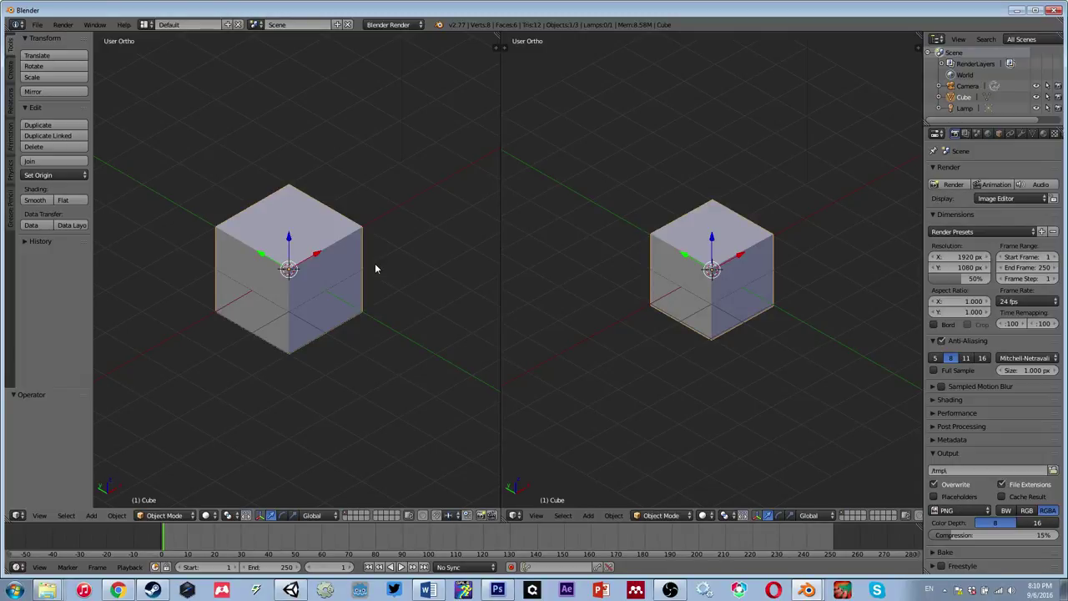
{"action": "scroll", "coordinate": [375, 268], "scroll_direction": "up", "scroll_amount": 1}
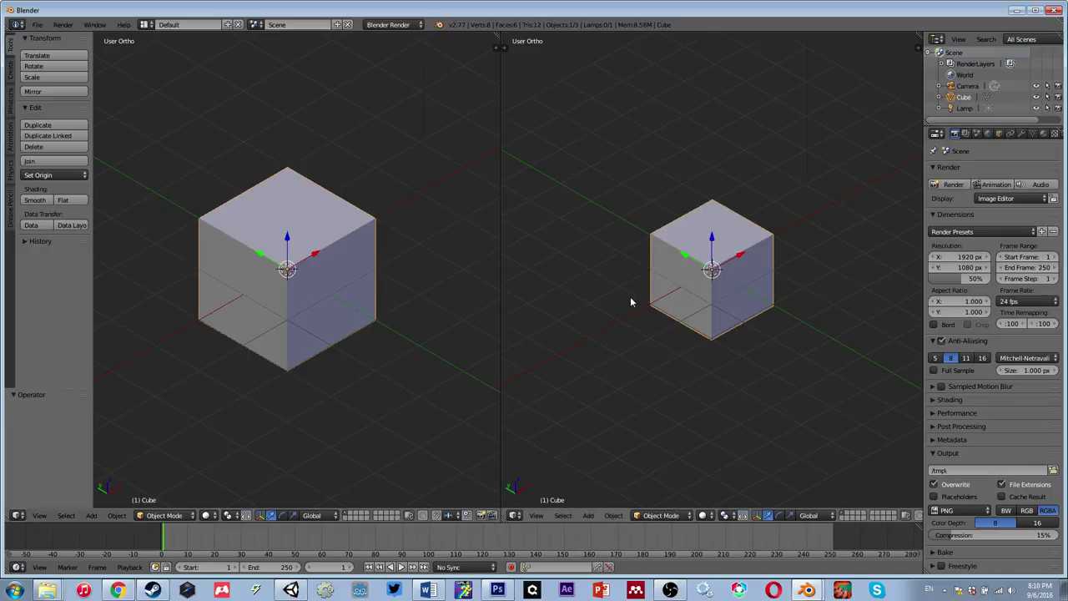
{"action": "scroll", "coordinate": [631, 303], "scroll_direction": "up", "scroll_amount": 1}
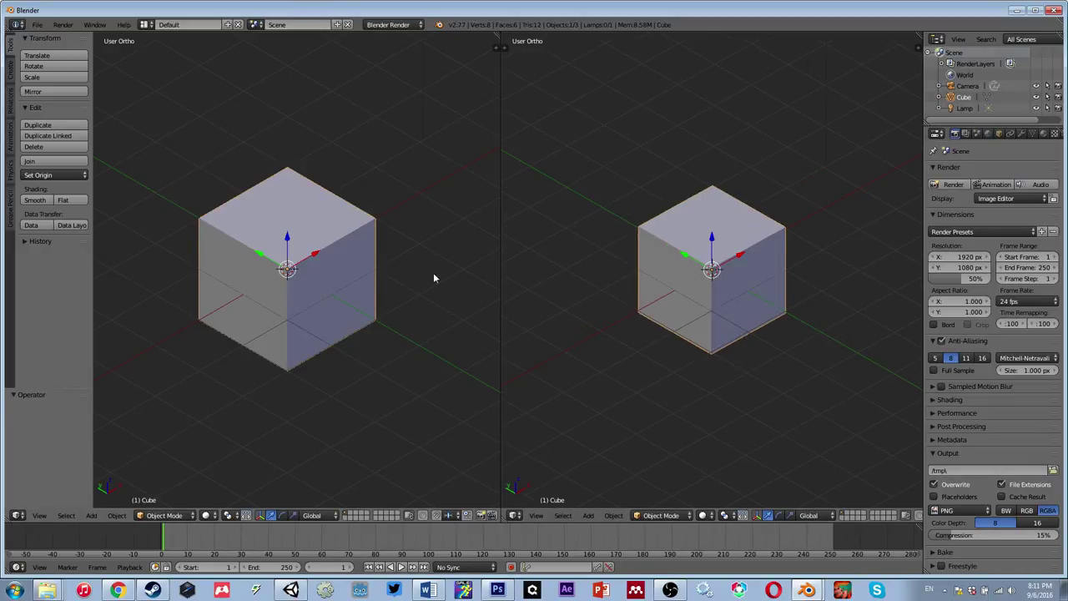
{"action": "key", "text": "KP_1"}
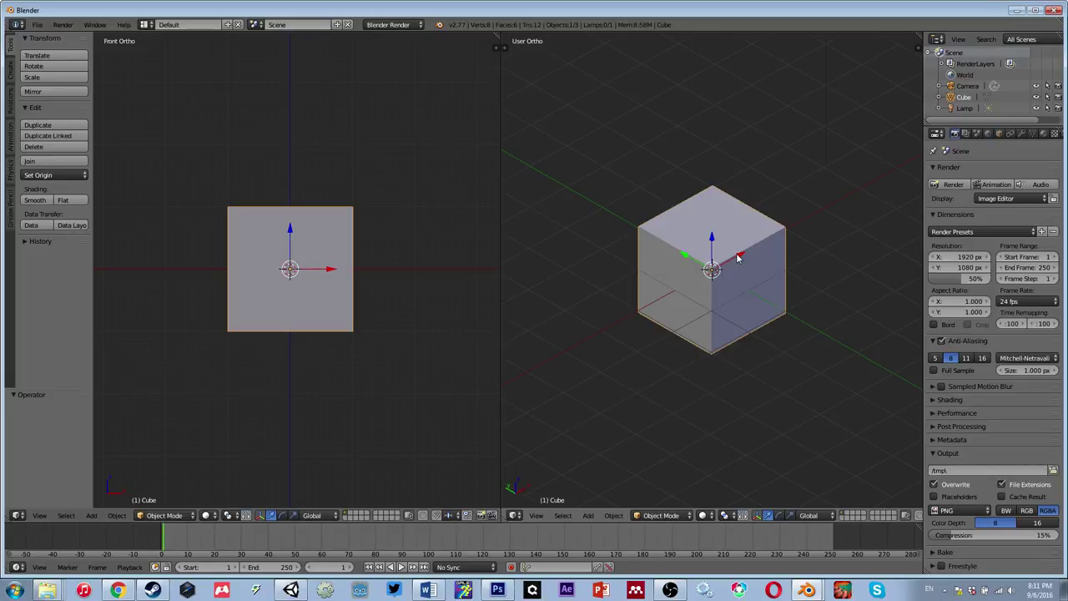
Step: Set the right view to the cube's Right side (Numpad 3) in orthographic (Numpad 5), slightly zoomed out
{"action": "key", "text": "KP_3"}
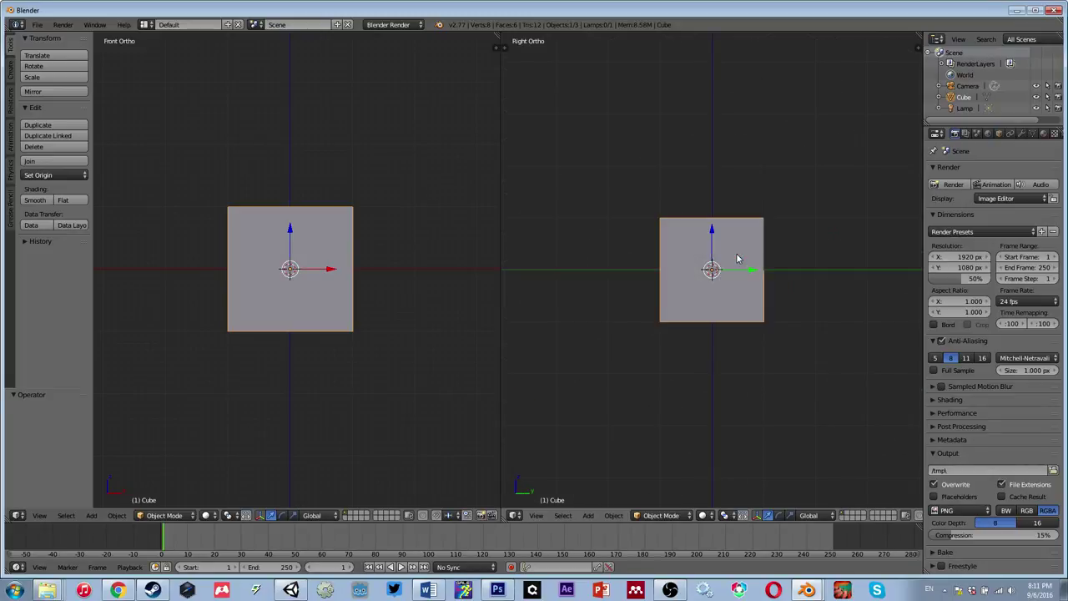
{"action": "scroll", "coordinate": [738, 259], "scroll_direction": "up", "scroll_amount": 1}
{"action": "scroll", "coordinate": [739, 261], "scroll_direction": "down", "scroll_amount": 1}
{"action": "scroll", "coordinate": [726, 267], "scroll_direction": "up", "scroll_amount": 1}
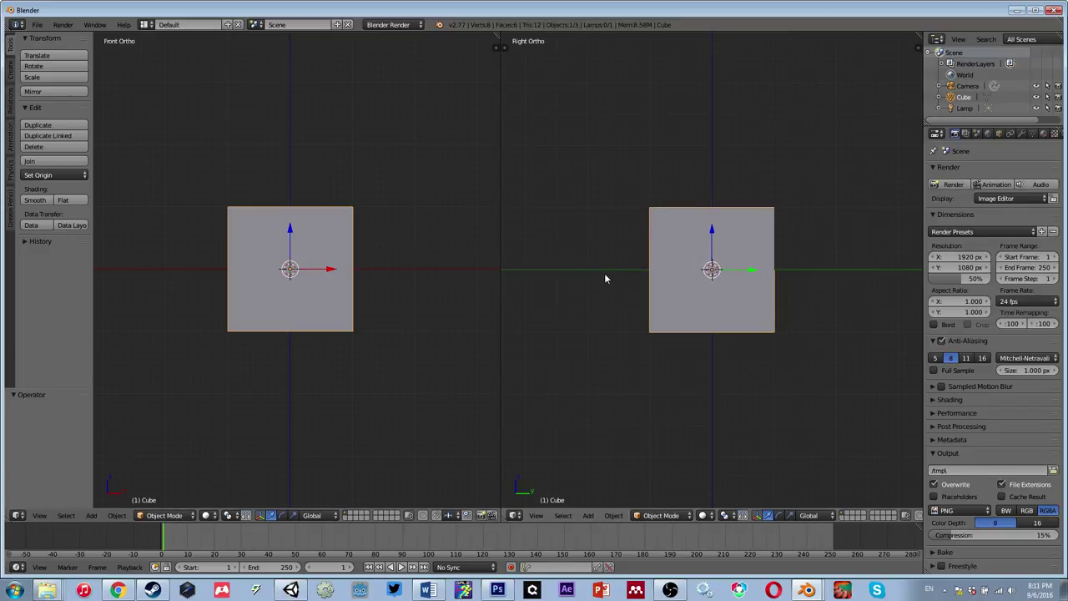
{"action": "middle_click_drag", "start_coordinate": [605, 279], "coordinate": [661, 299]}
{"action": "key", "text": "KP_3"}
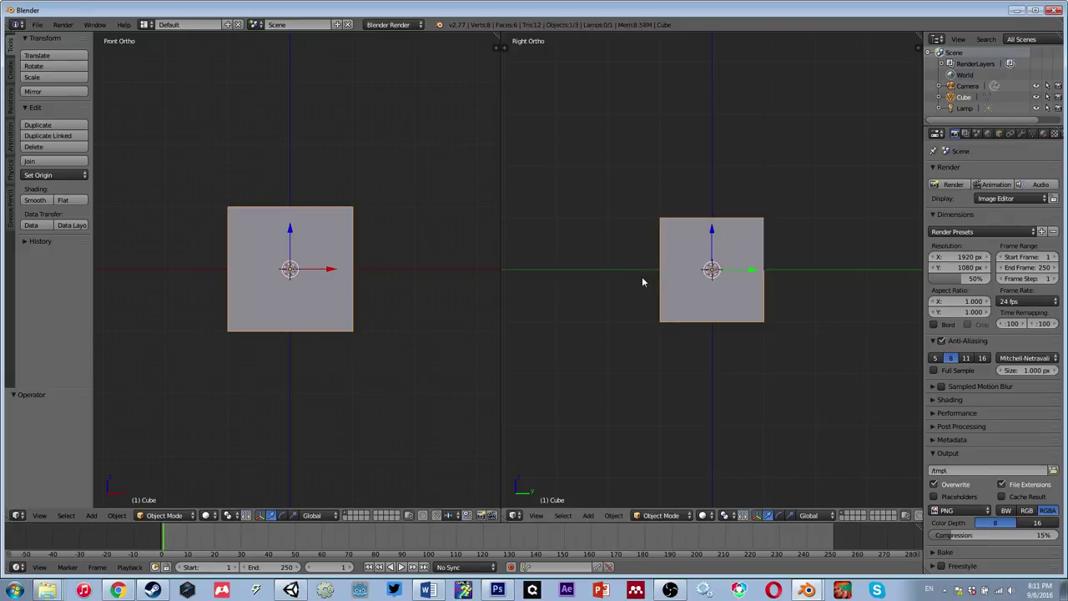
{"action": "key", "text": "KP_7"}
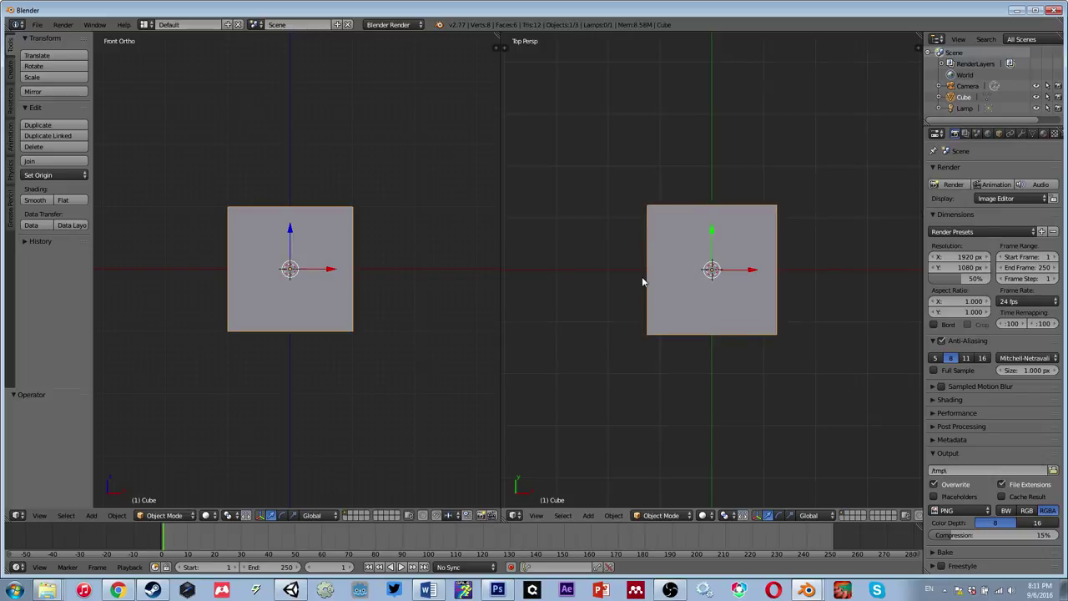
{"action": "middle_click_drag", "start_coordinate": [743, 369], "coordinate": [786, 323]}
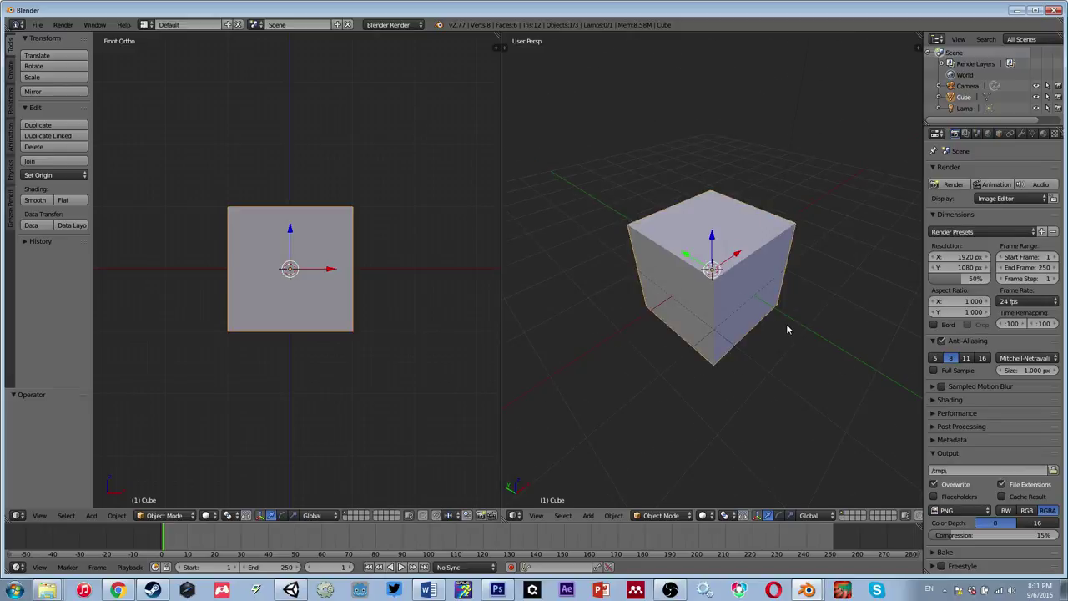
{"action": "key", "text": "KP_3"}
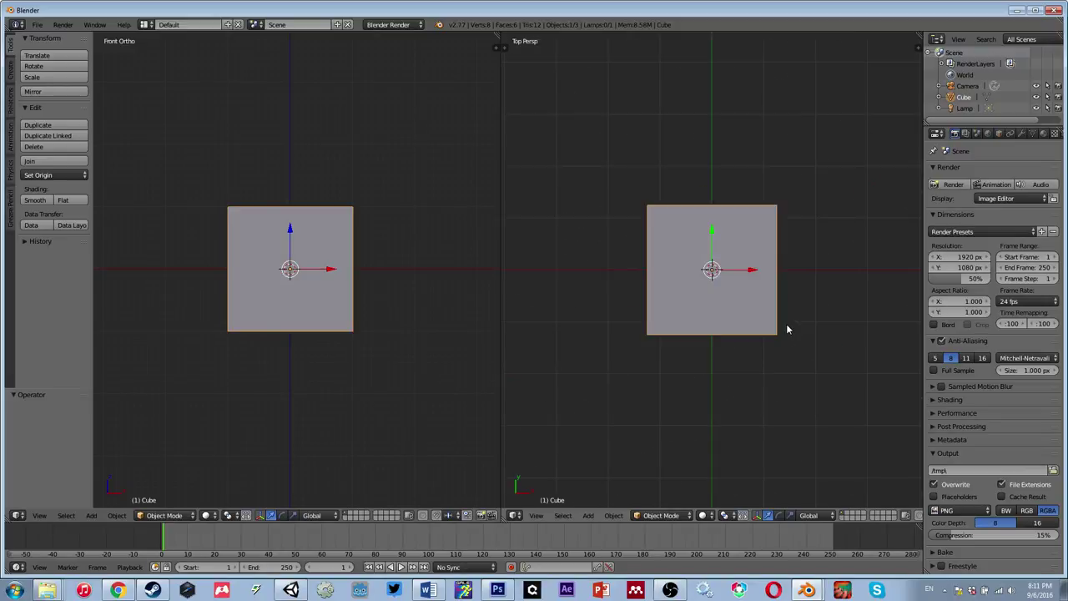
{"action": "key", "text": "KP_5"}
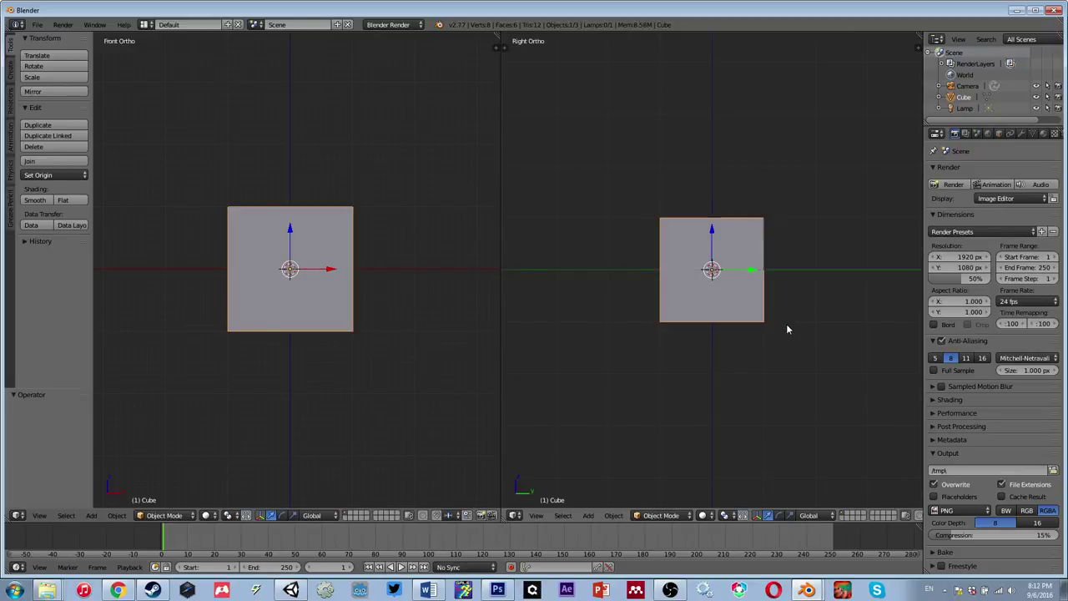
{"action": "scroll", "coordinate": [801, 395], "scroll_direction": "down", "scroll_amount": 1}
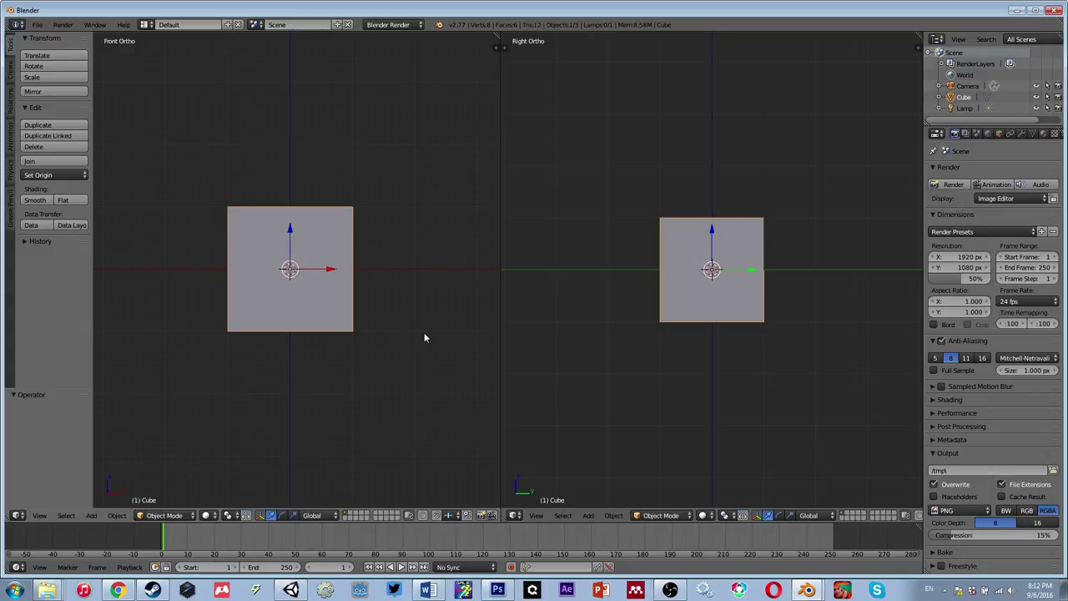
{"action": "key", "text": "ctrl+KP_1"}
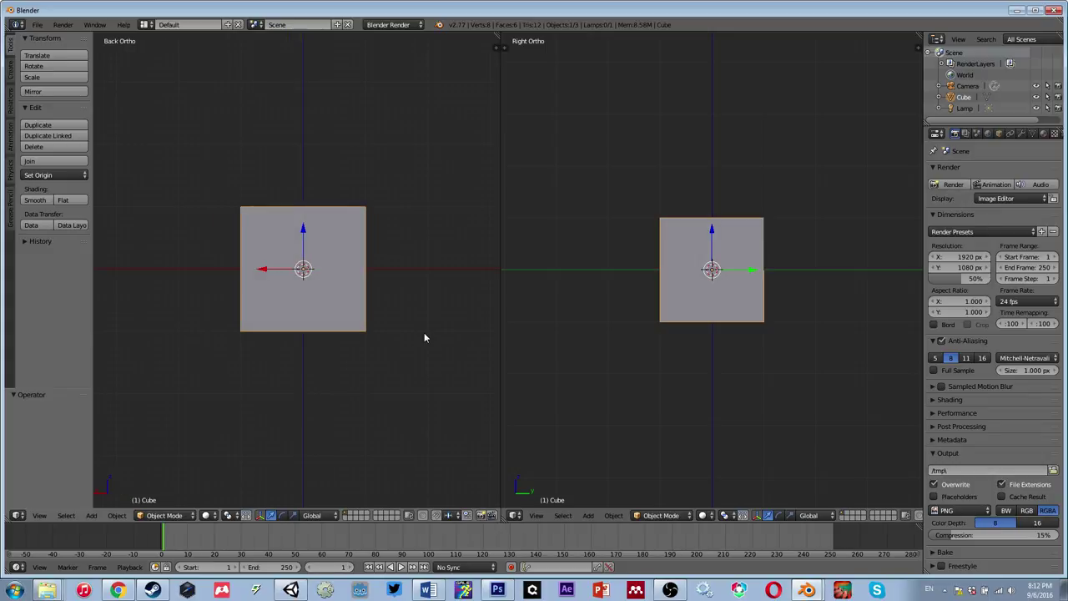
{"action": "key", "text": "ctrl+KP_7"}
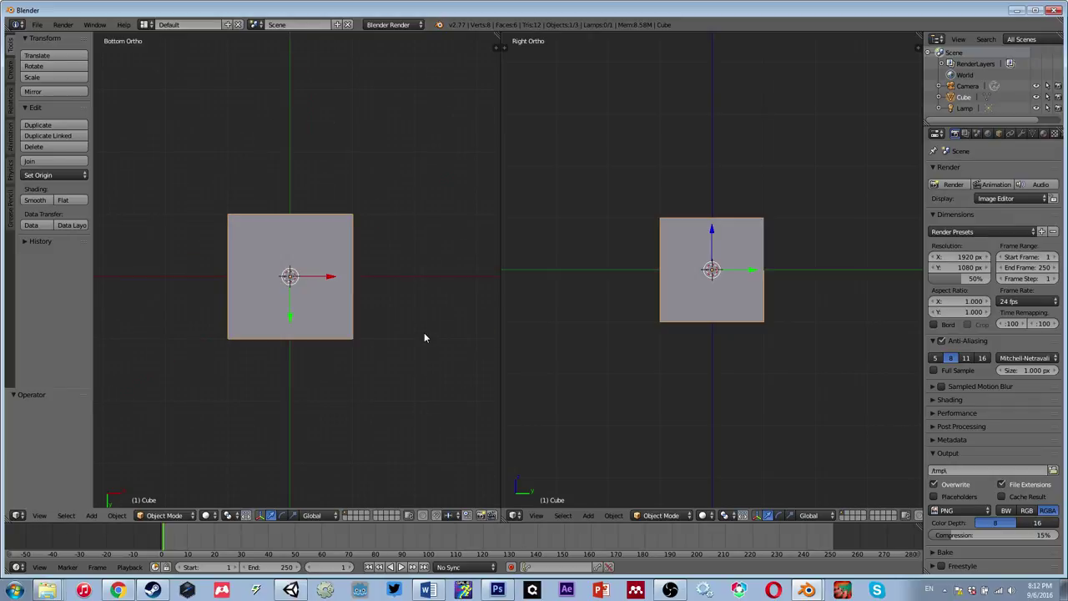
{"action": "key", "text": "ctrl+KP_3"}
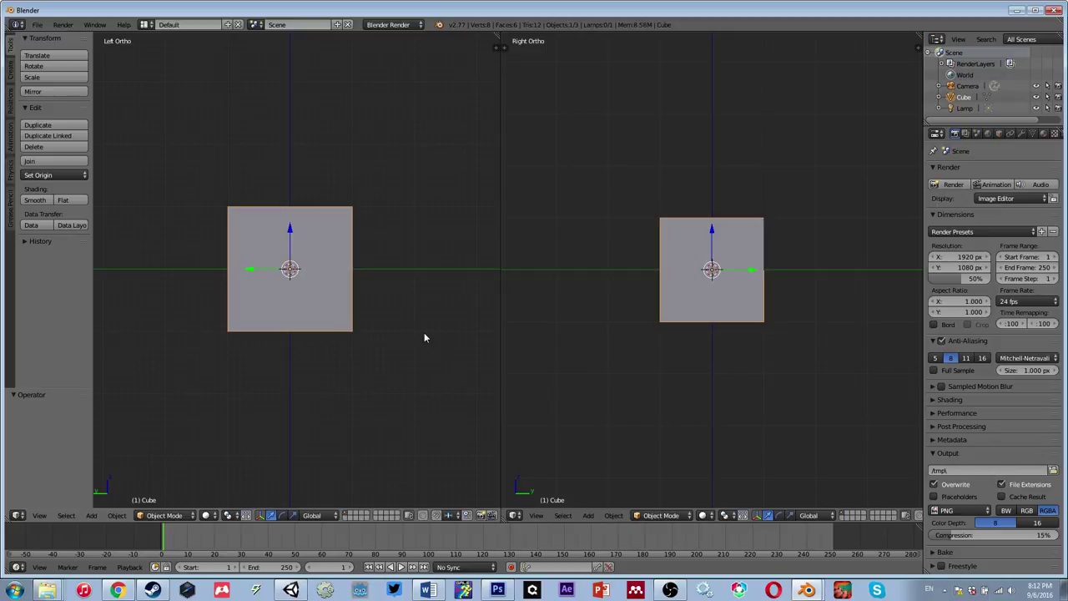
{"action": "key", "text": "ctrl+KP_1"}
{"action": "key", "text": "KP_1"}
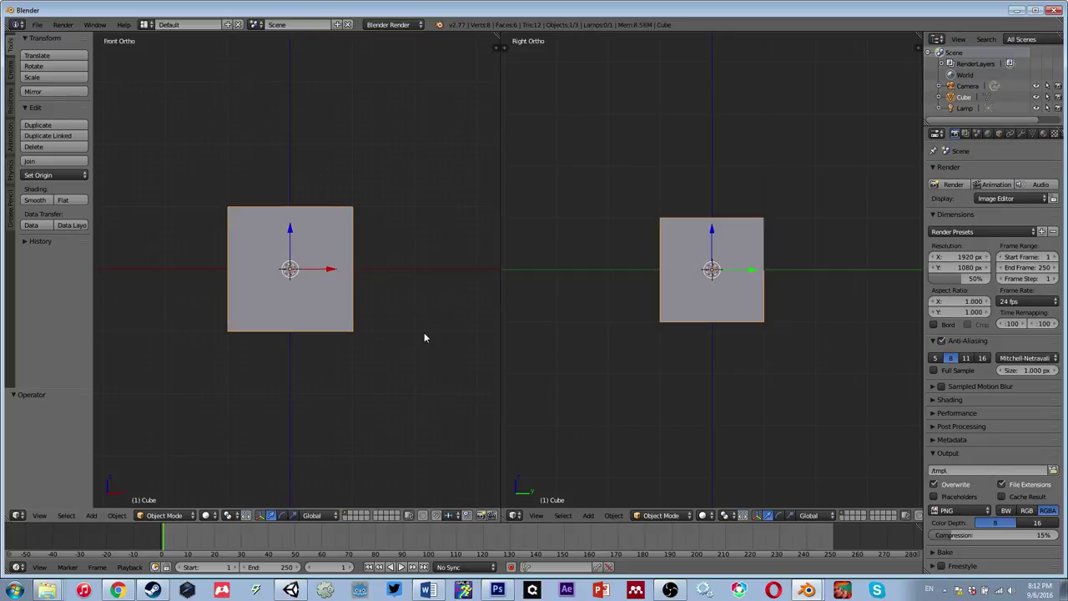
{"action": "key", "text": "KP_8"}
{"action": "key", "text": "KP_8"}
{"action": "key", "text": "KP_8"}
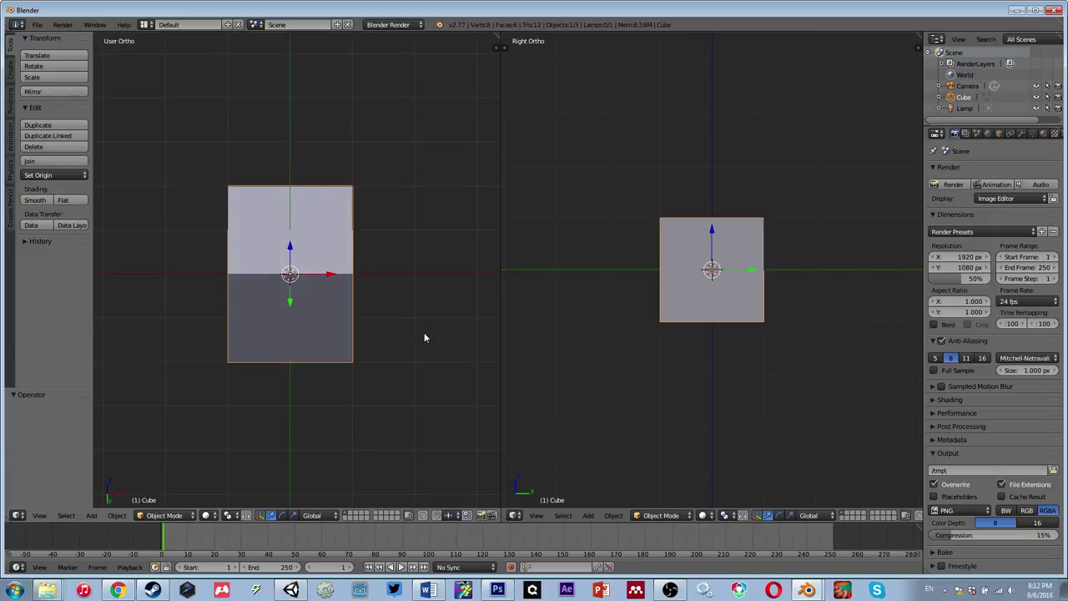
{"action": "key", "text": "KP_4"}
{"action": "key", "text": "KP_4"}
{"action": "key", "text": "KP_4"}
{"action": "key", "text": "KP_2"}
{"action": "key", "text": "KP_2"}
{"action": "key", "text": "KP_2"}
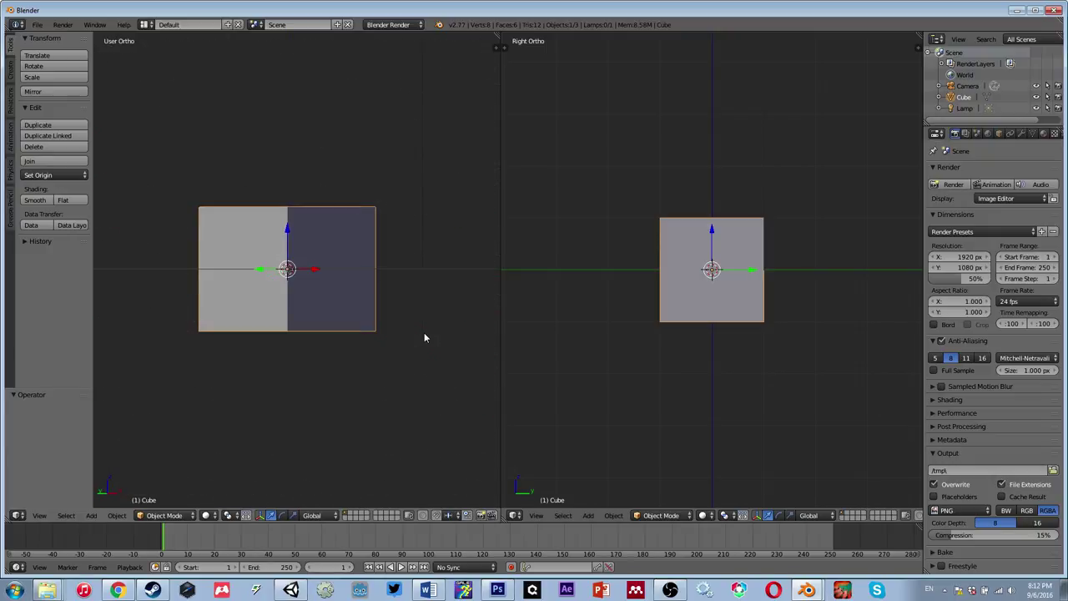
{"action": "key", "text": "ctrl+KP_4"}
{"action": "key", "text": "ctrl+KP_6"}
{"action": "key", "text": "KP_8"}
{"action": "key", "text": "KP_8"}
{"action": "key", "text": "KP_4"}
{"action": "key", "text": "KP_4"}
{"action": "key", "text": "KP_4"}
{"action": "key", "text": "KP_6"}
{"action": "key", "text": "KP_6"}
{"action": "key", "text": "KP_6"}
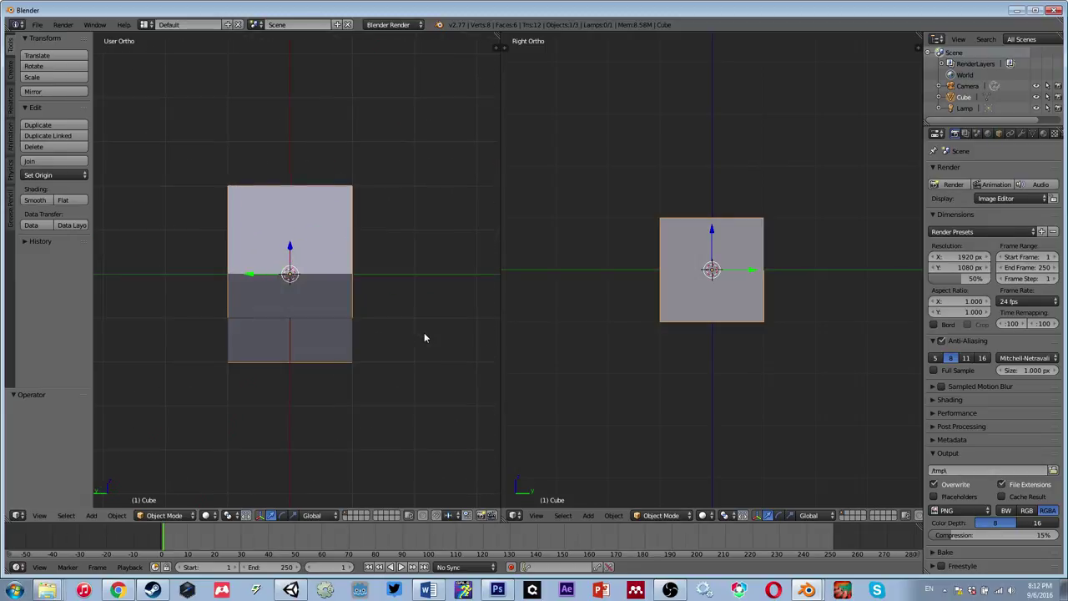
{"action": "key", "text": "KP_2"}
{"action": "key", "text": "KP_2"}
{"action": "key", "text": "KP_1"}
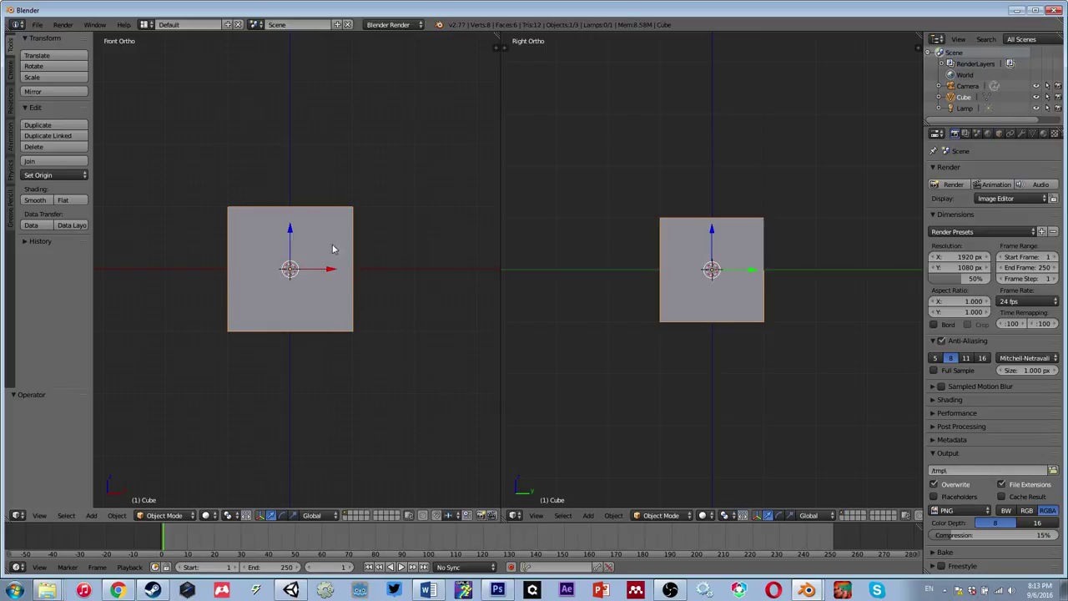
{"action": "key", "text": "a"}
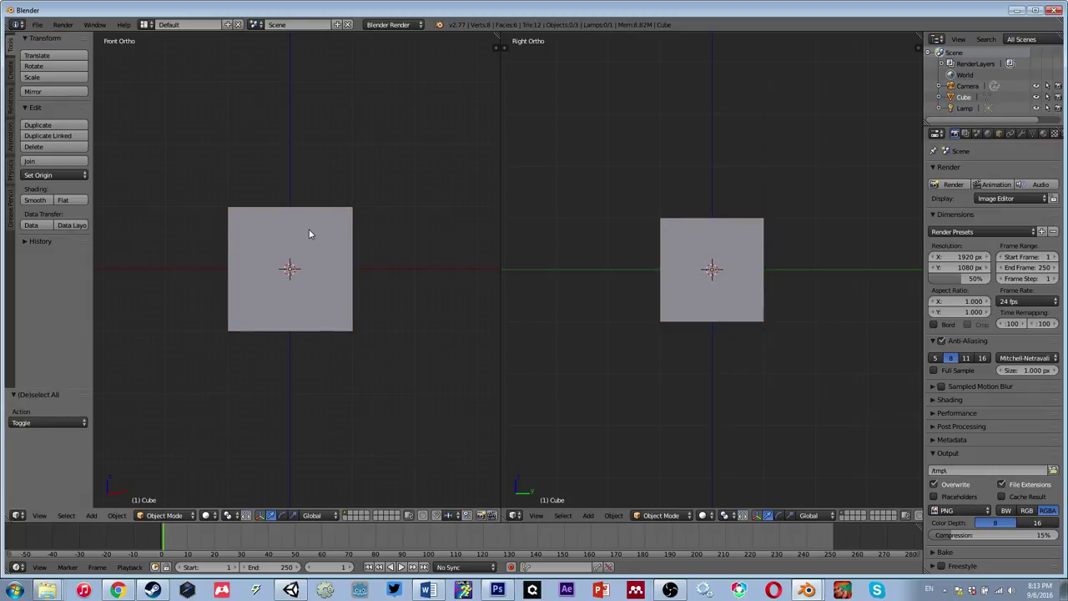
{"action": "right_click", "coordinate": [309, 233]}
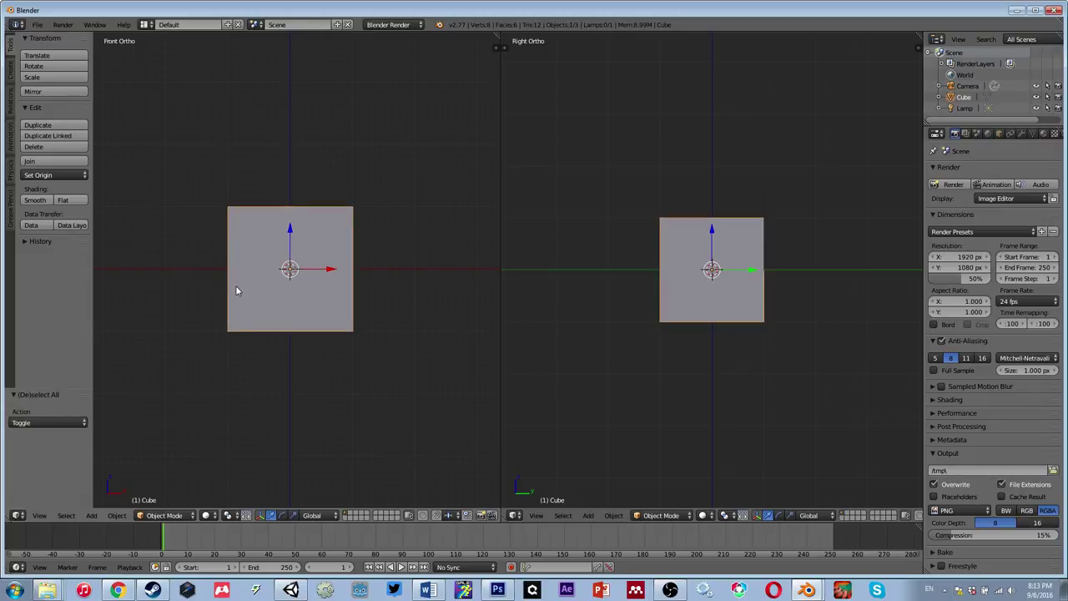
{"action": "scroll", "coordinate": [359, 217], "scroll_direction": "down", "scroll_amount": 3}
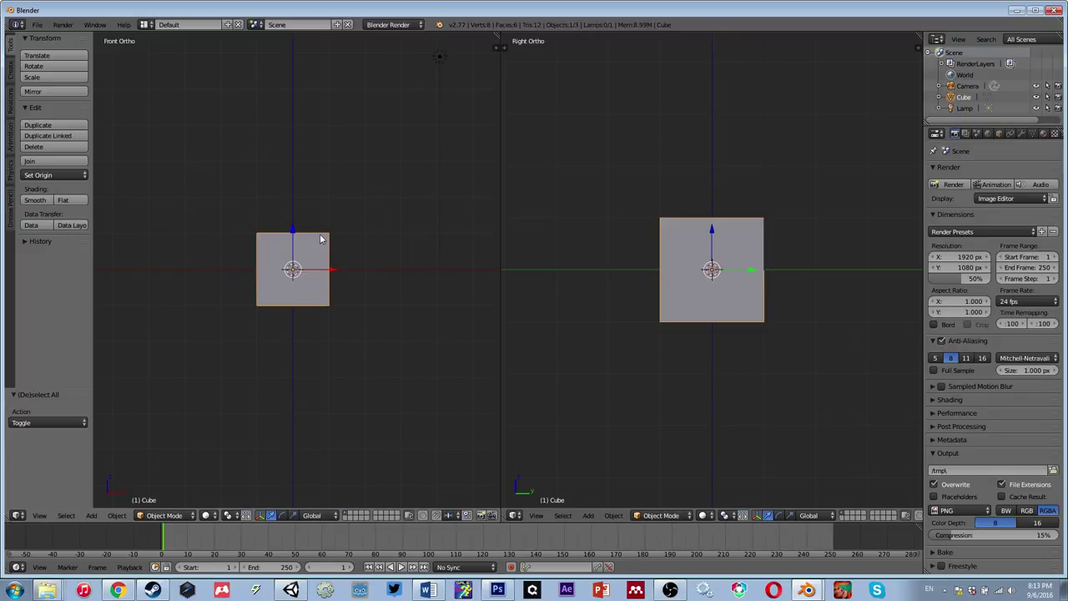
{"action": "scroll", "coordinate": [334, 292], "scroll_direction": "up", "scroll_amount": 2}
{"action": "scroll", "coordinate": [323, 280], "scroll_direction": "down", "scroll_amount": 3}
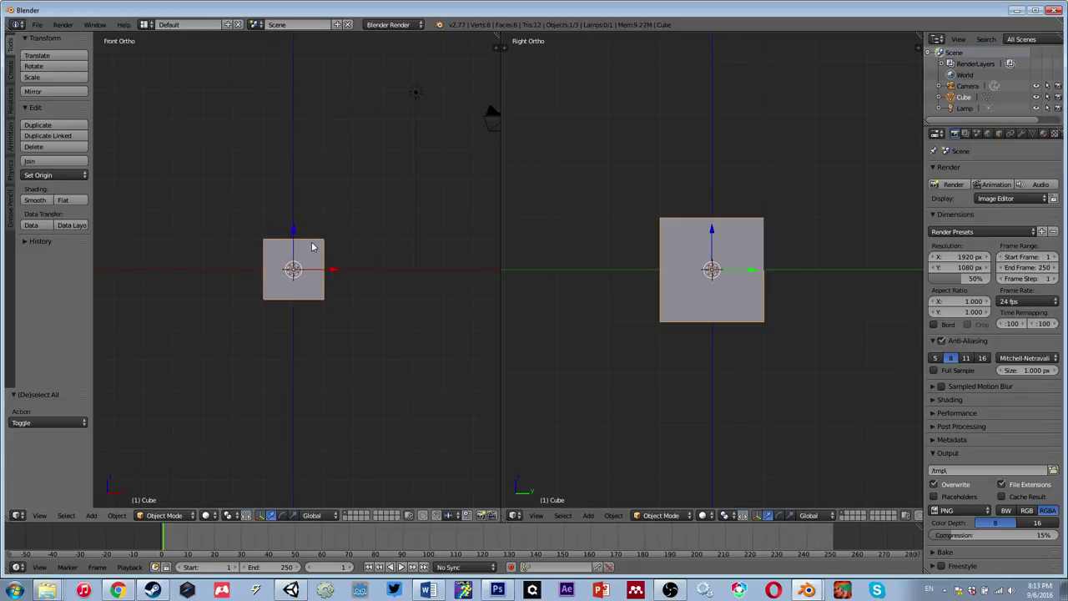
{"action": "right_click", "coordinate": [415, 94]}
{"action": "right_click", "coordinate": [494, 121]}
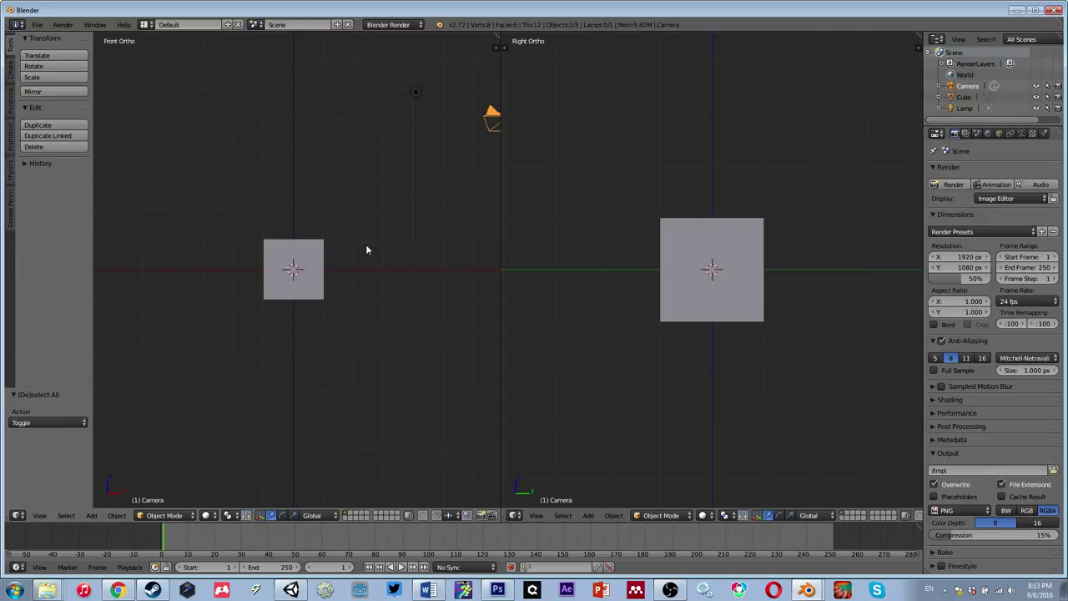
{"action": "right_click", "coordinate": [334, 246]}
{"action": "right_click", "coordinate": [416, 94]}
{"action": "right_click", "coordinate": [492, 115]}
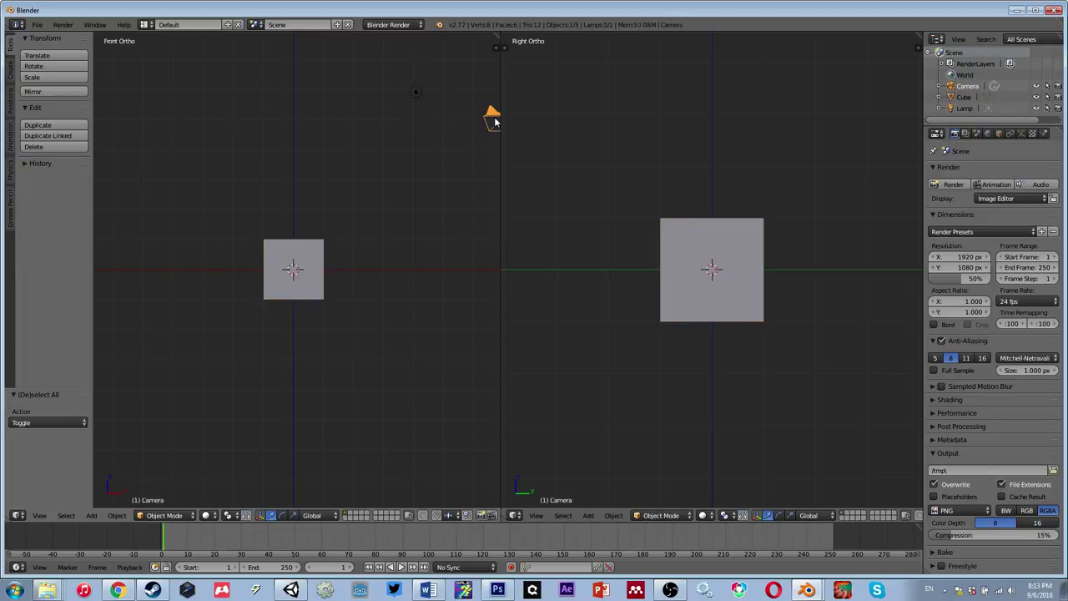
{"action": "right_click", "coordinate": [323, 242]}
{"action": "scroll", "coordinate": [354, 234], "scroll_direction": "up", "scroll_amount": 3}
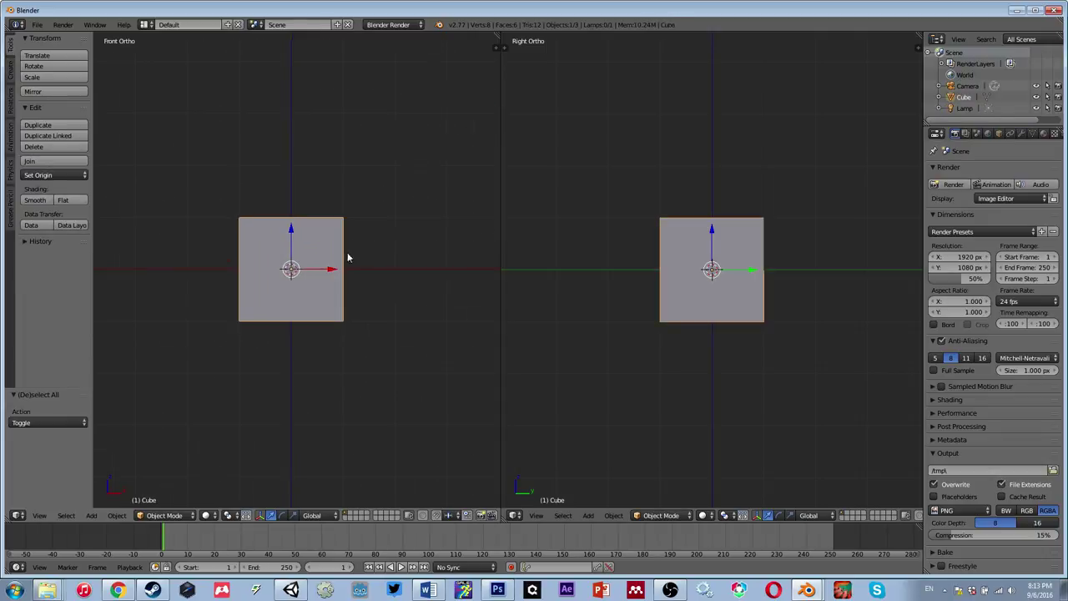
{"action": "scroll", "coordinate": [284, 273], "scroll_direction": "up", "scroll_amount": 4}
{"action": "right_click", "coordinate": [282, 271]}
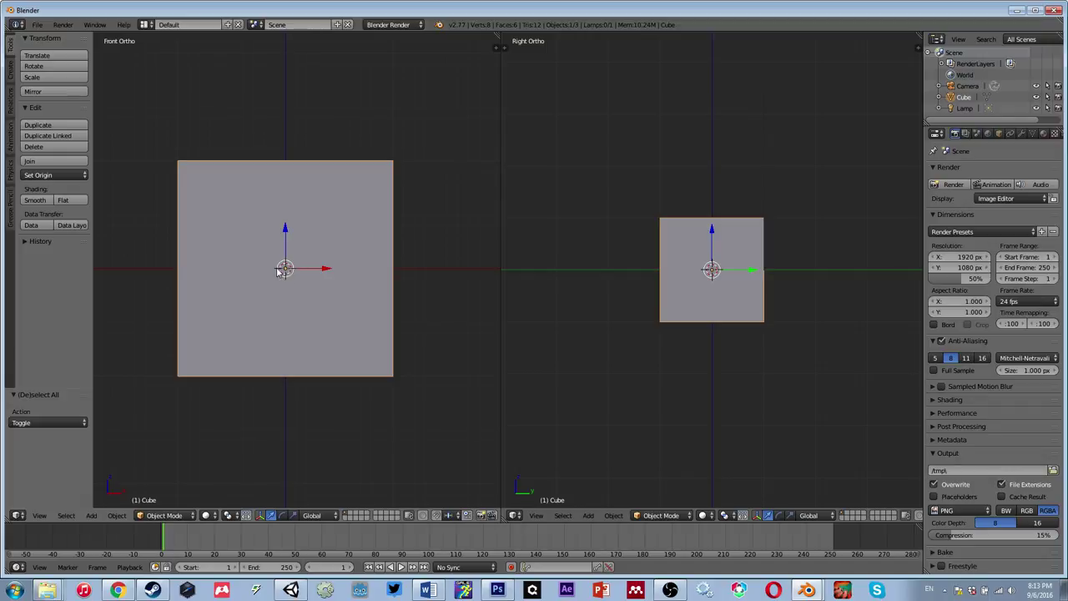
Step: Move the 3D cursor to trial spots above, beside and below the cube in Front Ortho
{"action": "scroll", "coordinate": [324, 265], "scroll_direction": "down", "scroll_amount": 3}
{"action": "left_click", "coordinate": [371, 125]}
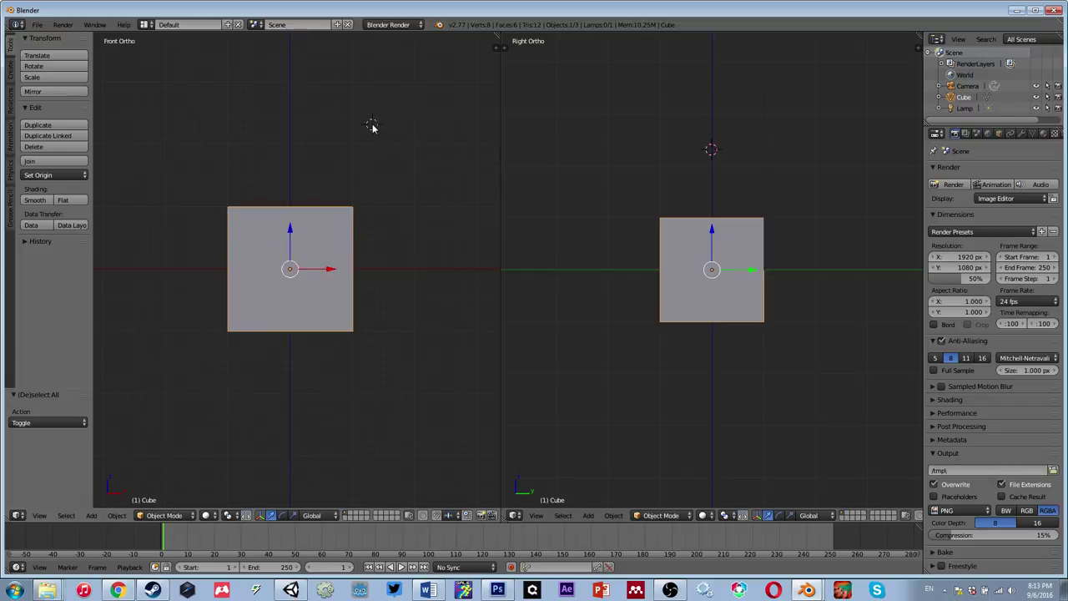
{"action": "left_click", "coordinate": [111, 313]}
{"action": "left_click", "coordinate": [262, 365]}
{"action": "left_click", "coordinate": [369, 241]}
{"action": "left_click", "coordinate": [142, 194]}
{"action": "left_click", "coordinate": [174, 319]}
{"action": "left_click", "coordinate": [281, 395]}
{"action": "left_click", "coordinate": [438, 402]}
{"action": "left_click", "coordinate": [361, 147]}
{"action": "left_click", "coordinate": [187, 92]}
{"action": "left_click", "coordinate": [151, 269]}
{"action": "left_click", "coordinate": [369, 406]}
{"action": "left_click", "coordinate": [453, 264]}
{"action": "left_click", "coordinate": [341, 109]}
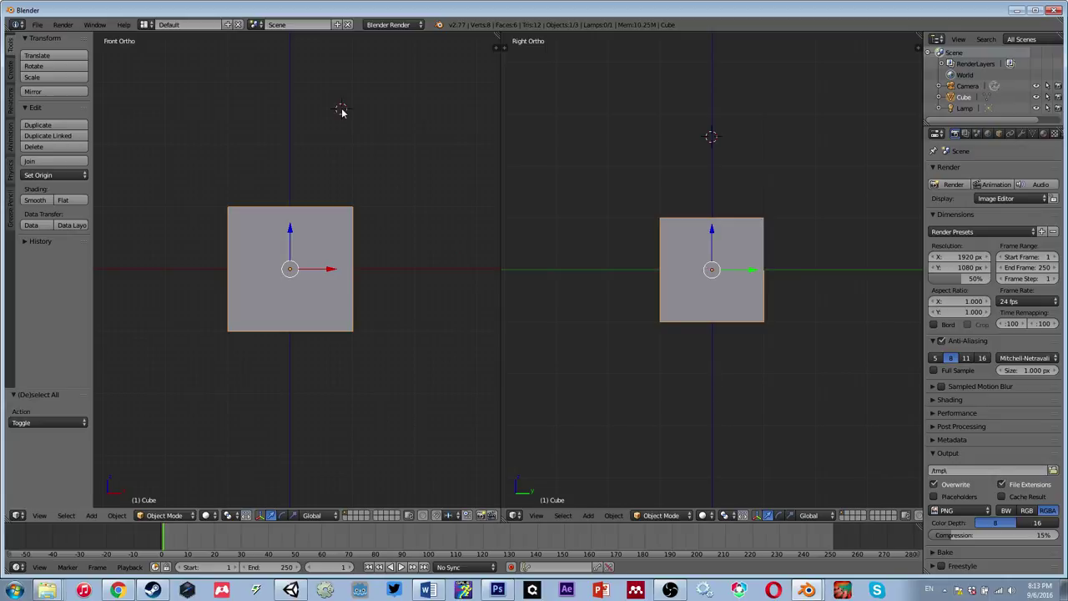
{"action": "left_click", "coordinate": [156, 113]}
{"action": "left_click", "coordinate": [134, 269]}
{"action": "left_click", "coordinate": [162, 364]}
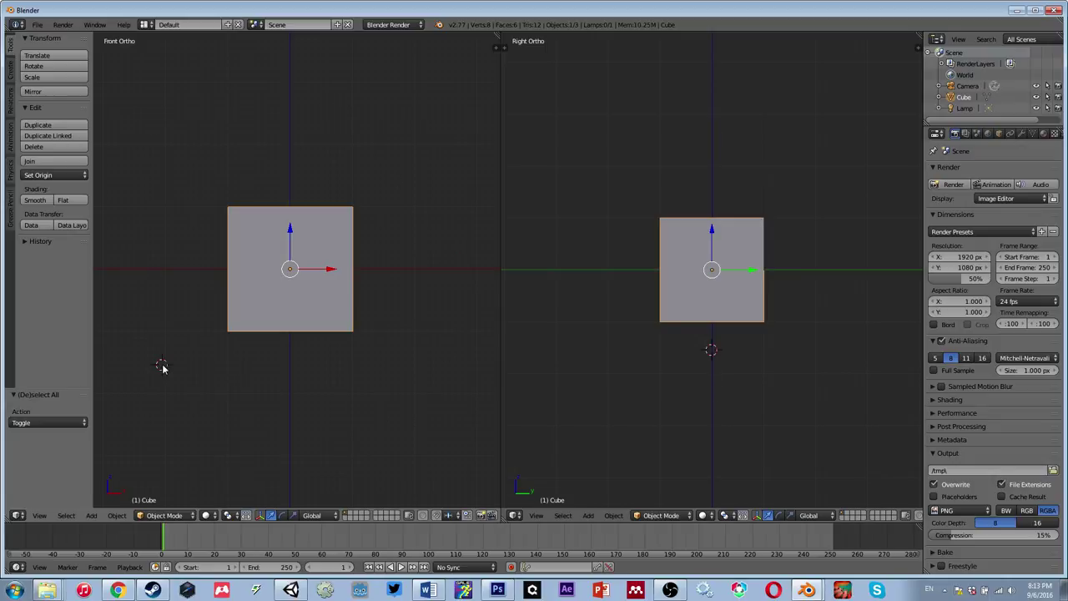
{"action": "left_click", "coordinate": [290, 460]}
Step: Settle the 3D cursor just above and to the right of the cube
{"action": "scroll", "coordinate": [381, 310], "scroll_direction": "down", "scroll_amount": 4}
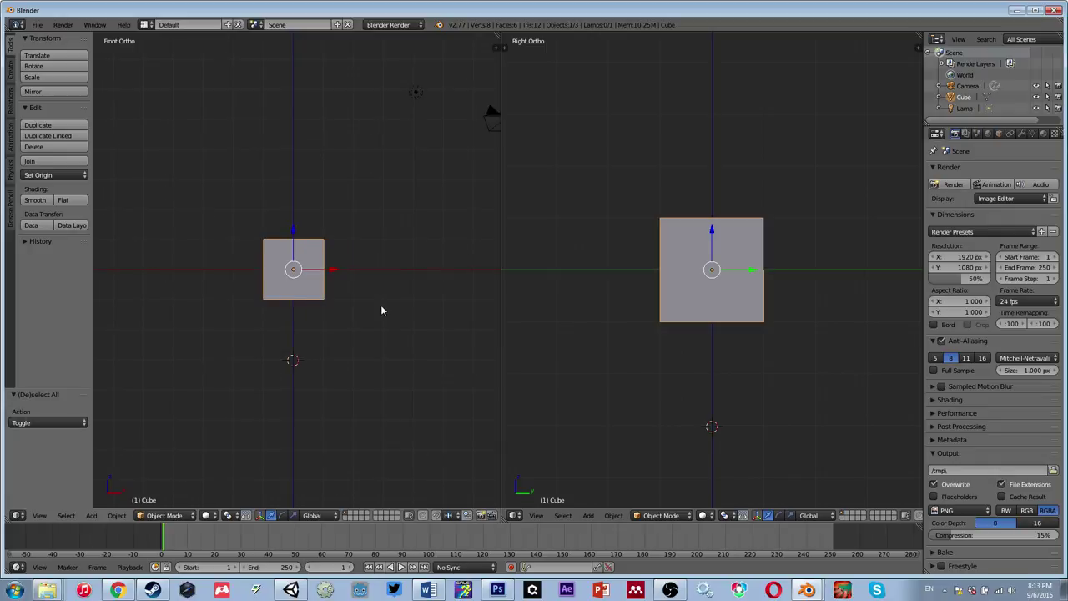
{"action": "left_click", "coordinate": [383, 180]}
{"action": "left_click", "coordinate": [293, 152]}
{"action": "left_click", "coordinate": [220, 169]}
{"action": "left_click", "coordinate": [158, 268]}
{"action": "left_click", "coordinate": [190, 324]}
{"action": "left_click", "coordinate": [400, 180]}
{"action": "scroll", "coordinate": [344, 222], "scroll_direction": "up", "scroll_amount": 4}
{"action": "left_click", "coordinate": [381, 100]}
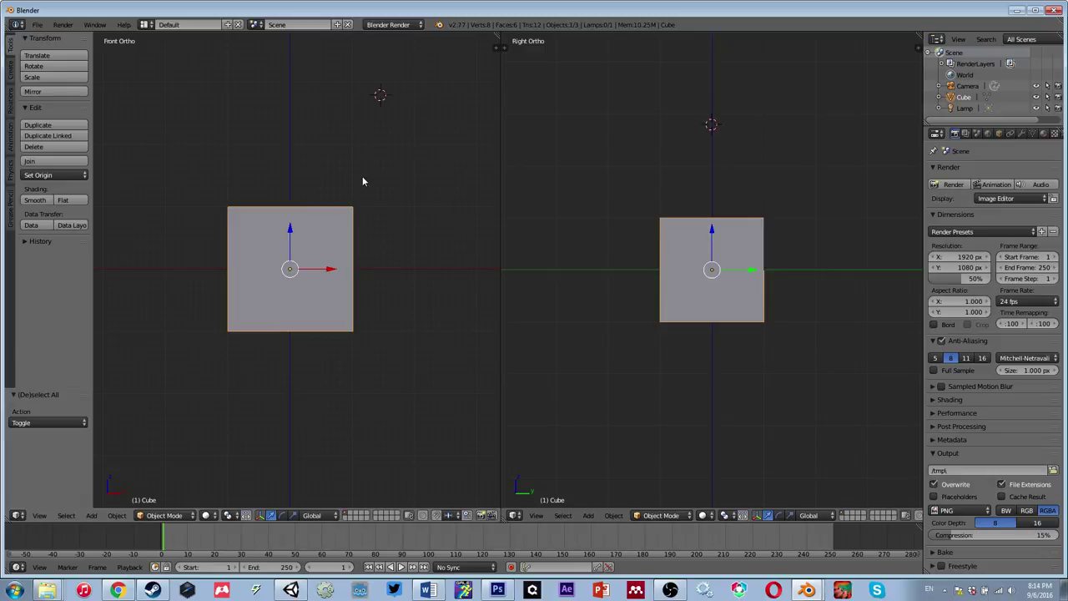
{"action": "scroll", "coordinate": [363, 184], "scroll_direction": "down", "scroll_amount": 5}
{"action": "scroll", "coordinate": [366, 193], "scroll_direction": "up", "scroll_amount": 3}
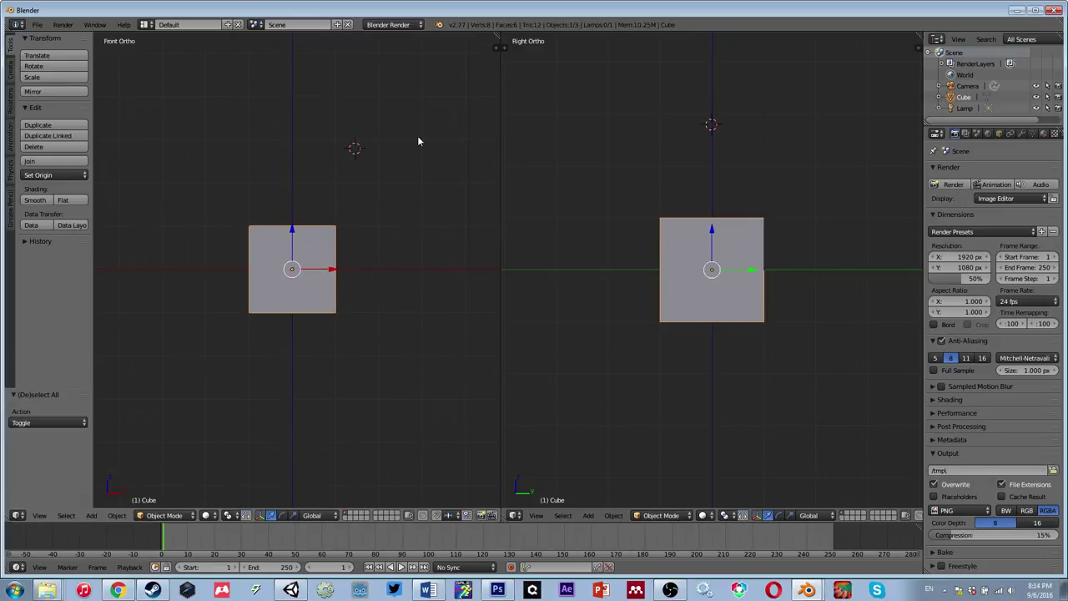
{"action": "scroll", "coordinate": [422, 159], "scroll_direction": "down", "scroll_amount": 2}
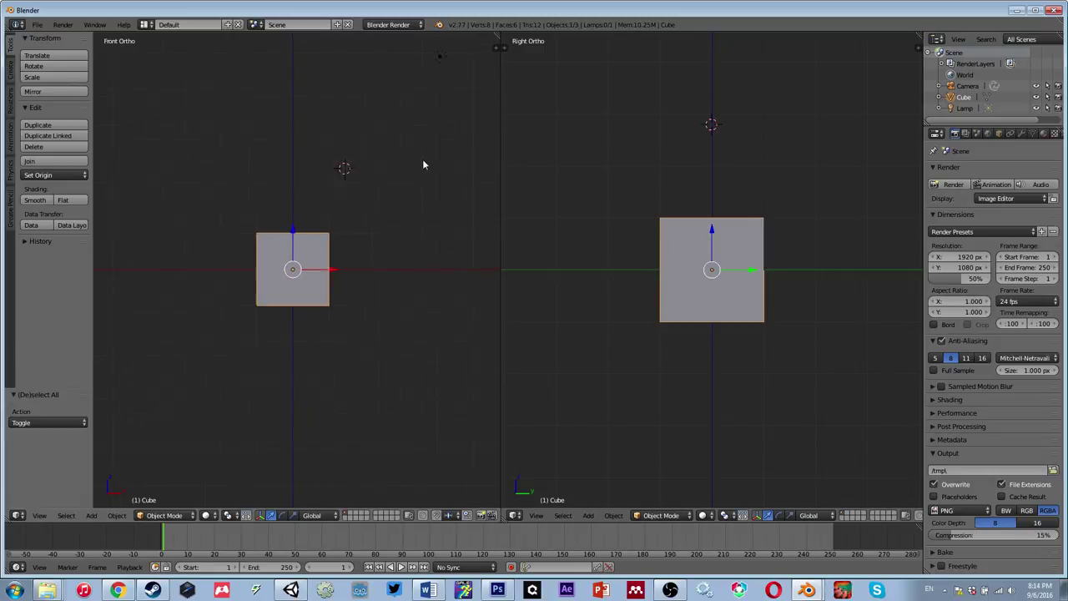
{"action": "left_click", "coordinate": [338, 195]}
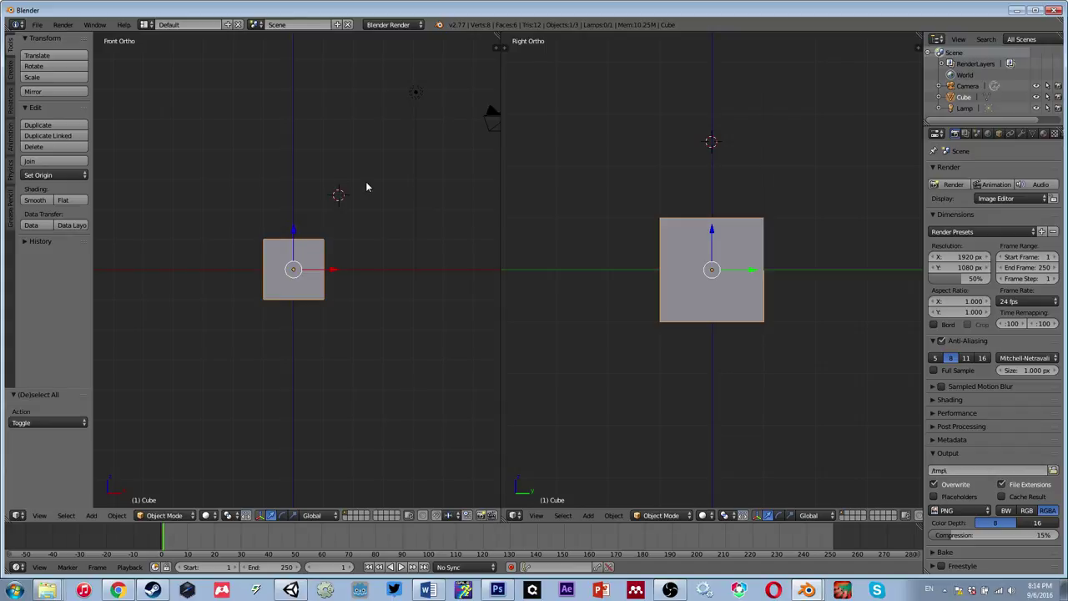
{"action": "scroll", "coordinate": [348, 236], "scroll_direction": "up", "scroll_amount": 3}
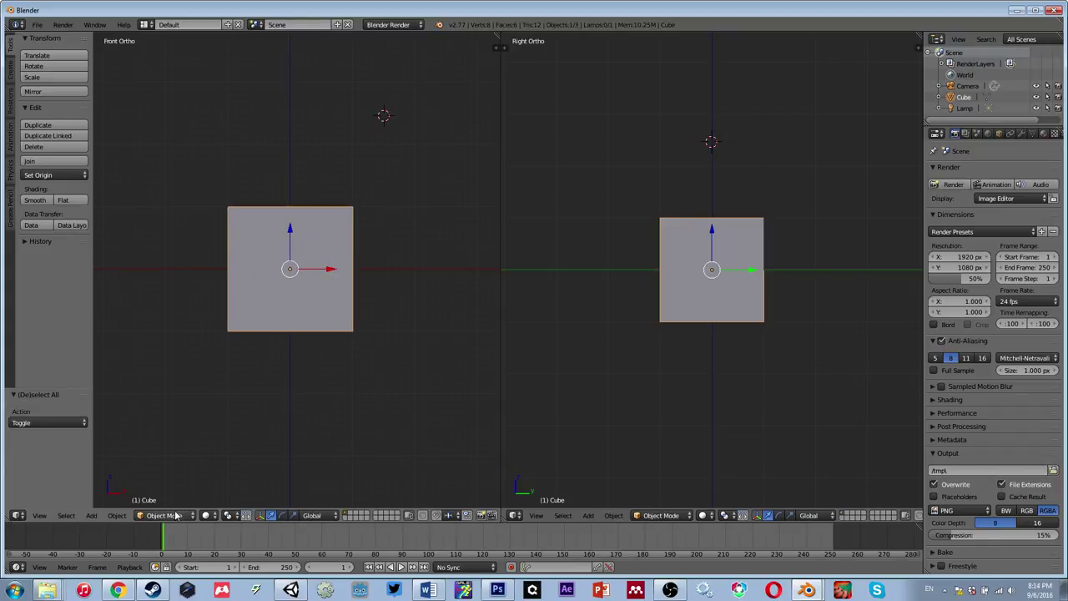
Step: Set the pivot point to 3D Cursor and try a rotation, then cancel it
{"action": "left_click", "coordinate": [237, 515]}
{"action": "left_click", "coordinate": [233, 516]}
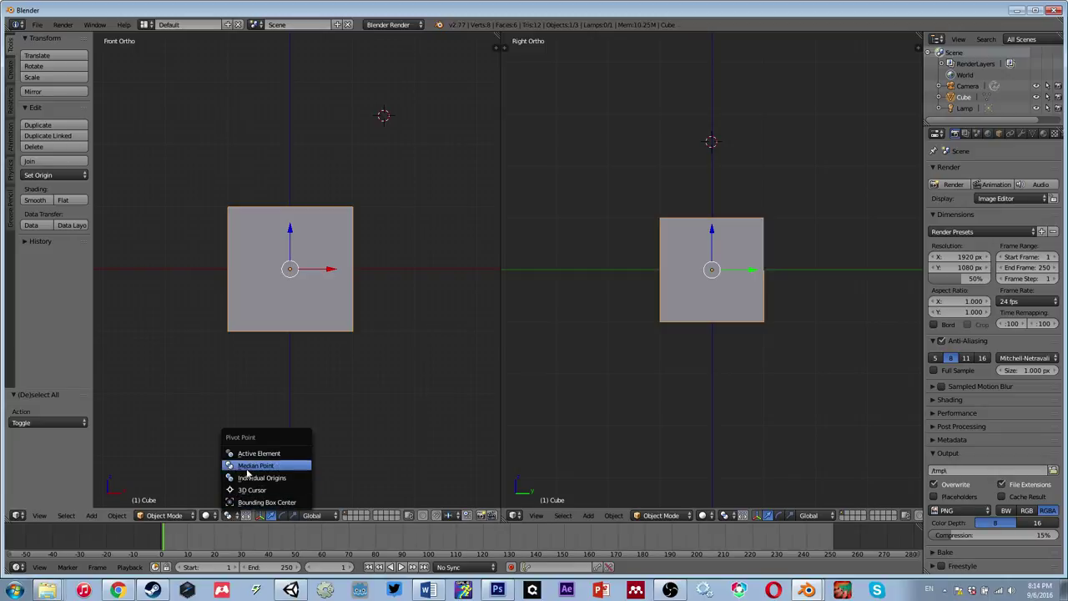
{"action": "left_click", "coordinate": [251, 490]}
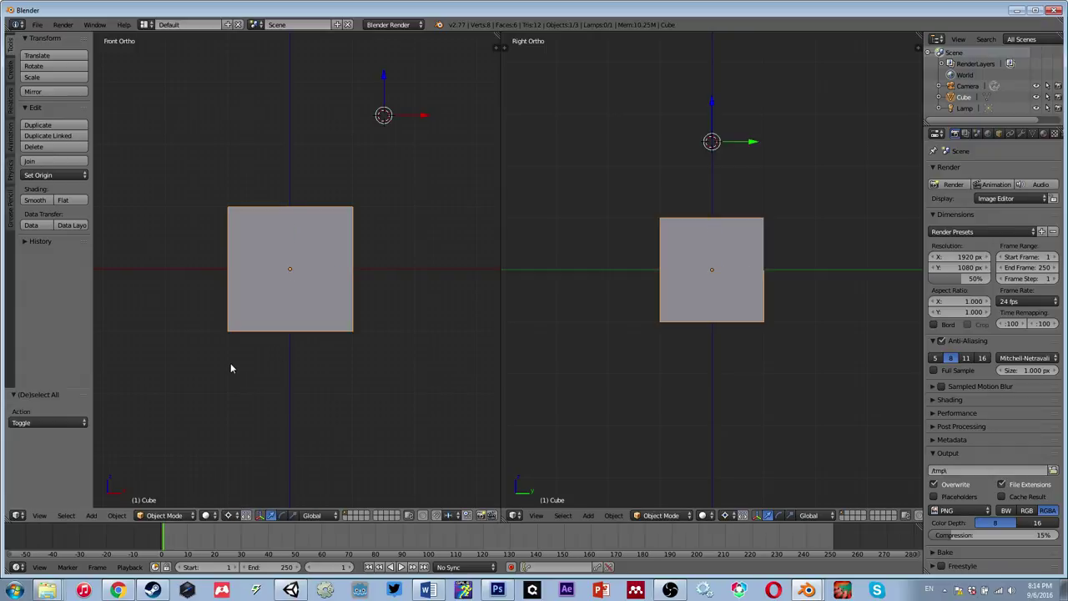
{"action": "key", "text": "r"}
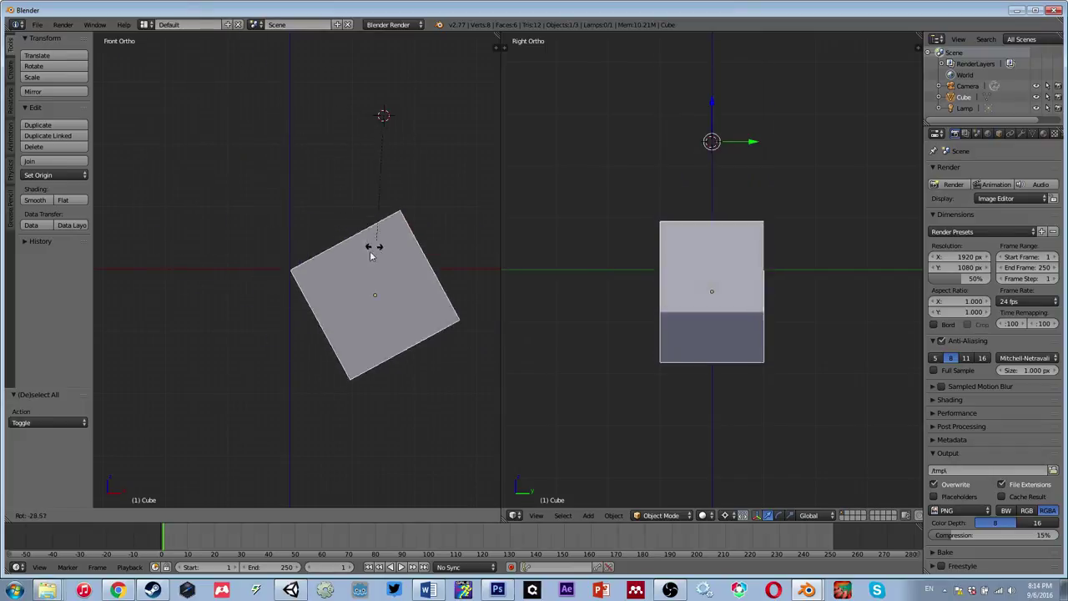
{"action": "key", "text": "Escape"}
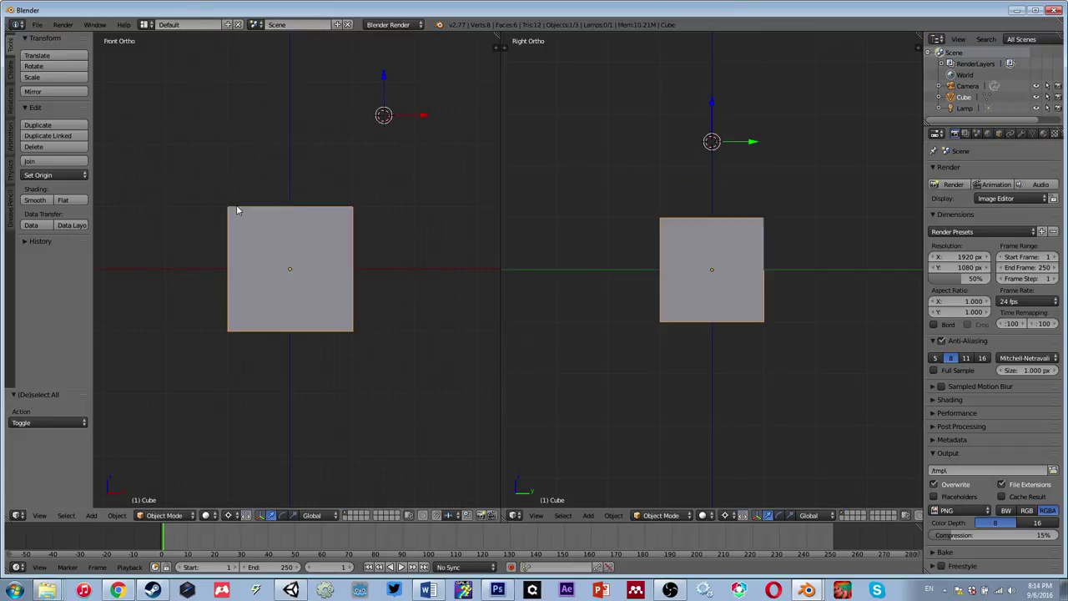
Step: With pivot at Median Point, rotate the cube about Z until square, then deselect it
{"action": "left_click", "coordinate": [231, 515]}
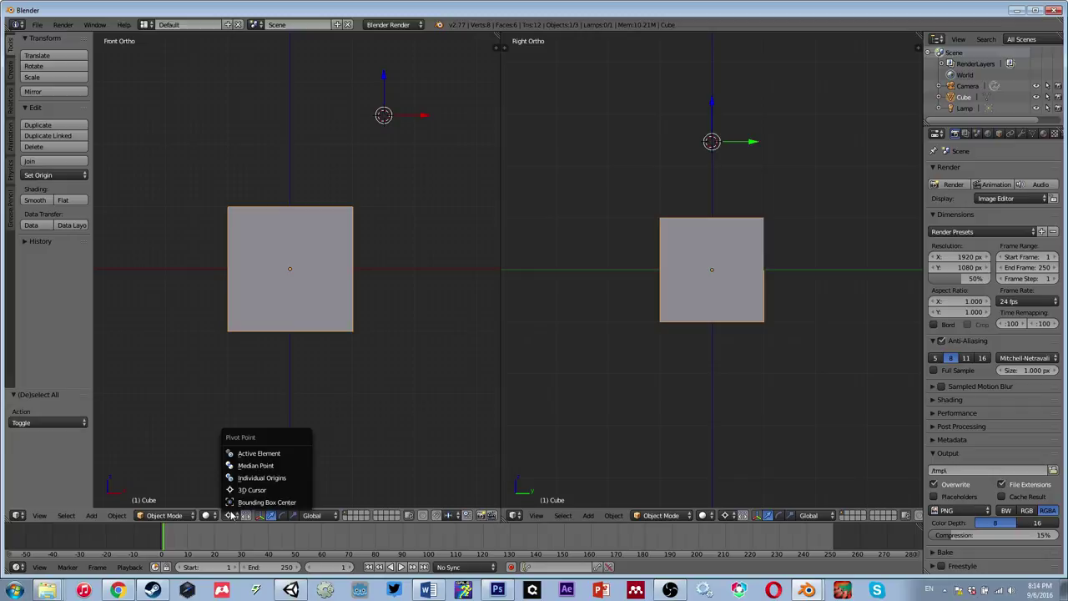
{"action": "left_click", "coordinate": [250, 465]}
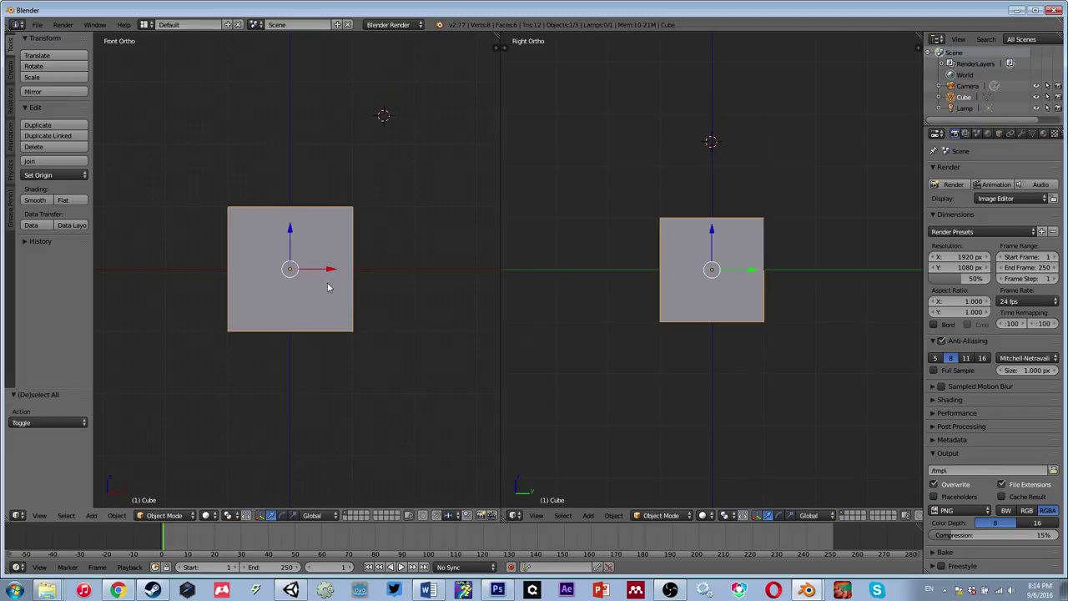
{"action": "key", "text": "r"}
{"action": "key", "text": "z"}
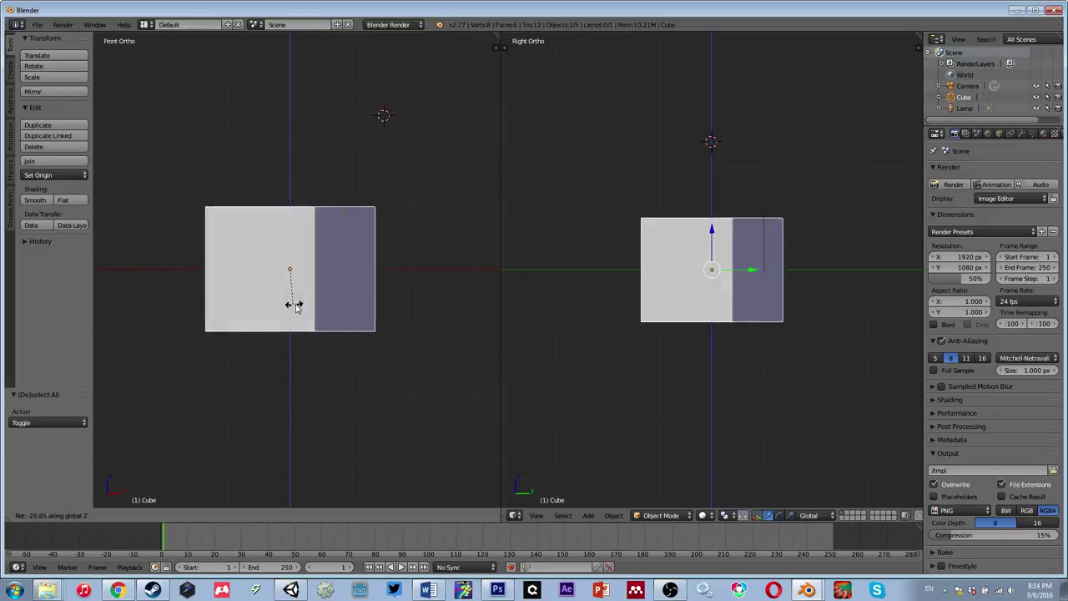
{"action": "left_click", "coordinate": [248, 364]}
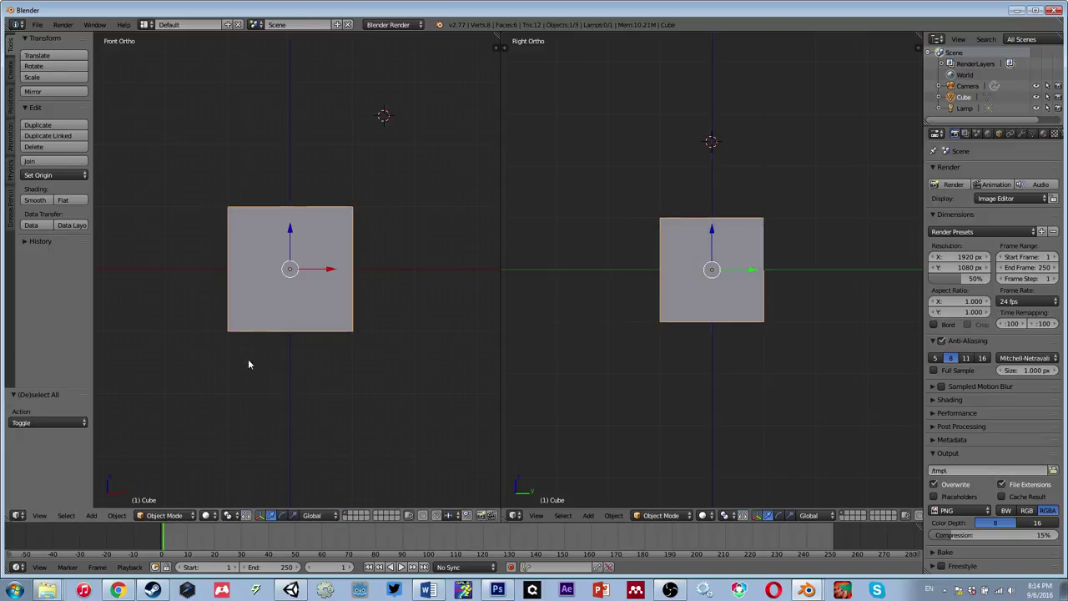
{"action": "key", "text": "a"}
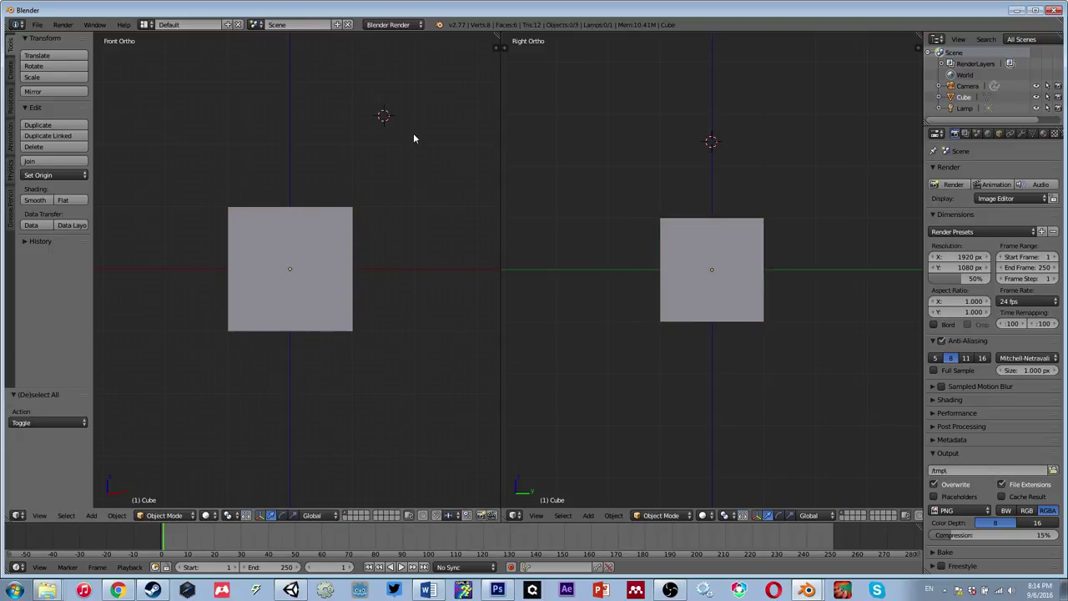
{"action": "scroll", "coordinate": [369, 171], "scroll_direction": "down", "scroll_amount": 2}
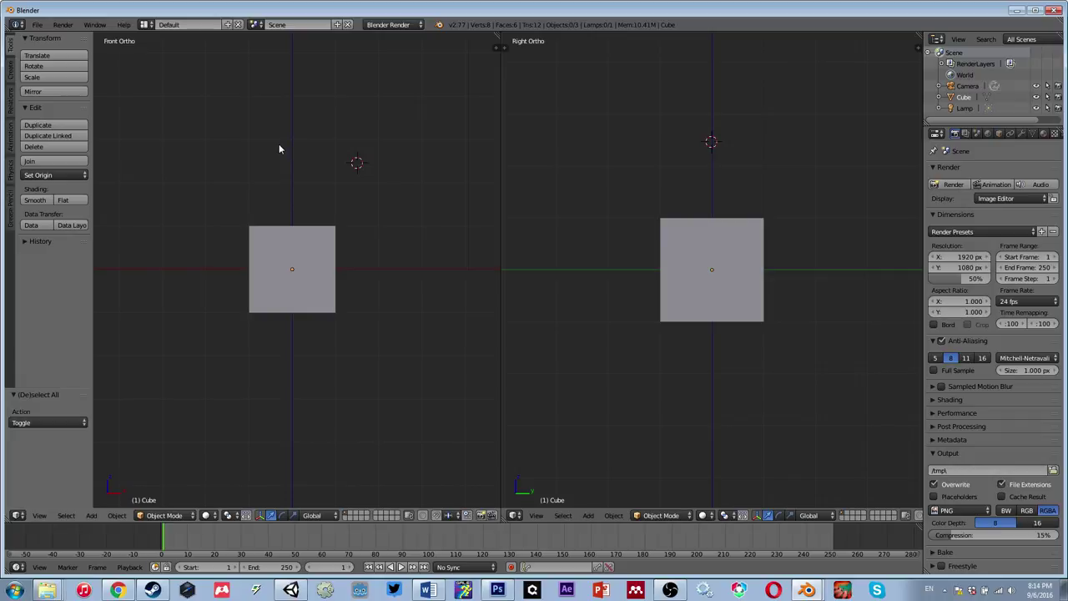
{"action": "scroll", "coordinate": [276, 167], "scroll_direction": "up", "scroll_amount": 2}
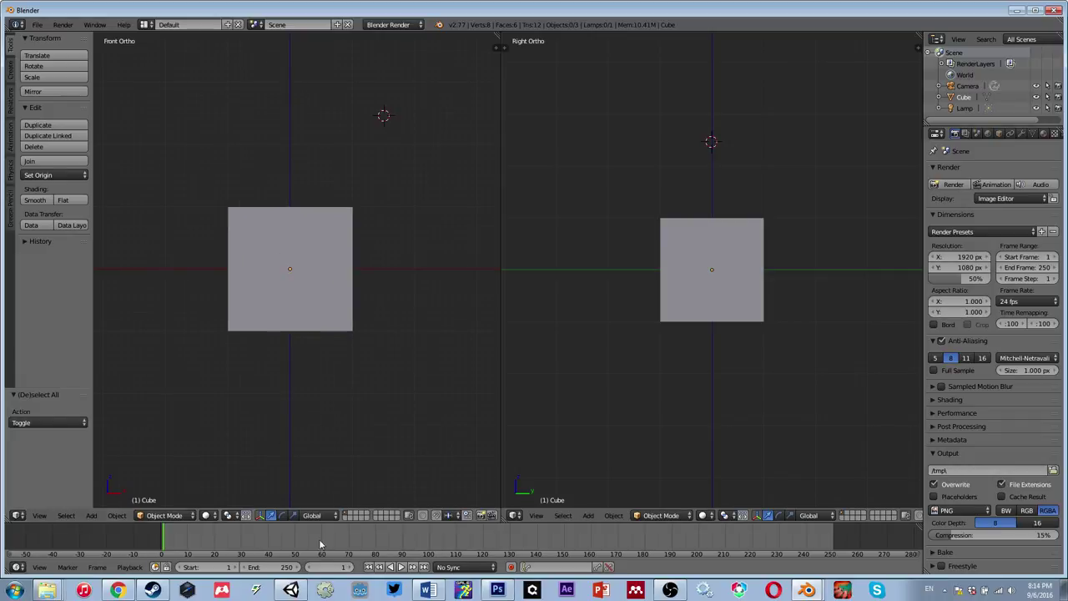
{"action": "scroll", "coordinate": [329, 201], "scroll_direction": "down", "scroll_amount": 4}
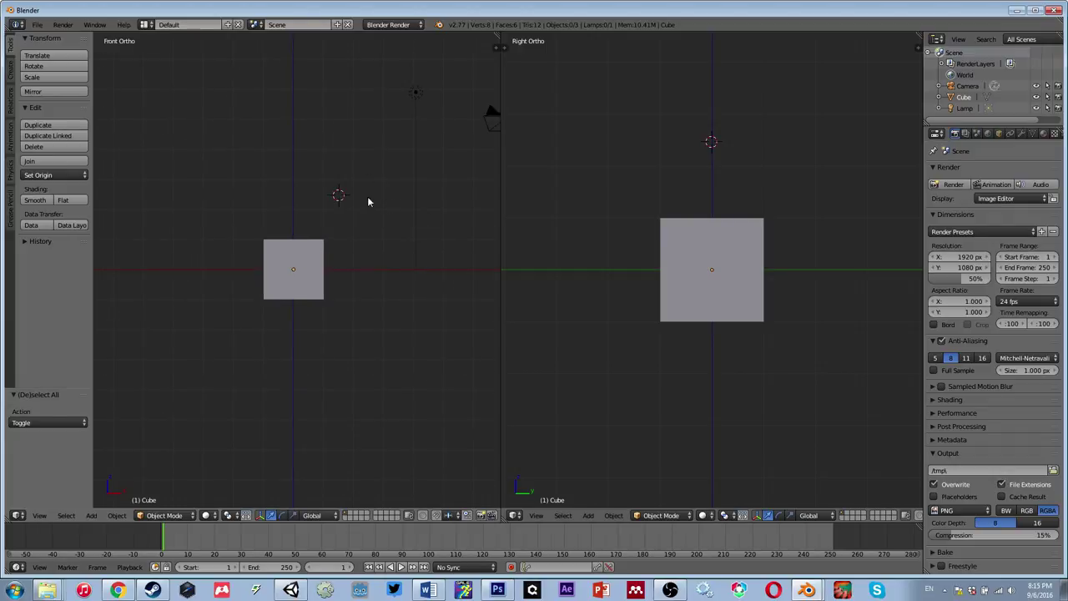
{"action": "scroll", "coordinate": [345, 230], "scroll_direction": "up", "scroll_amount": 3}
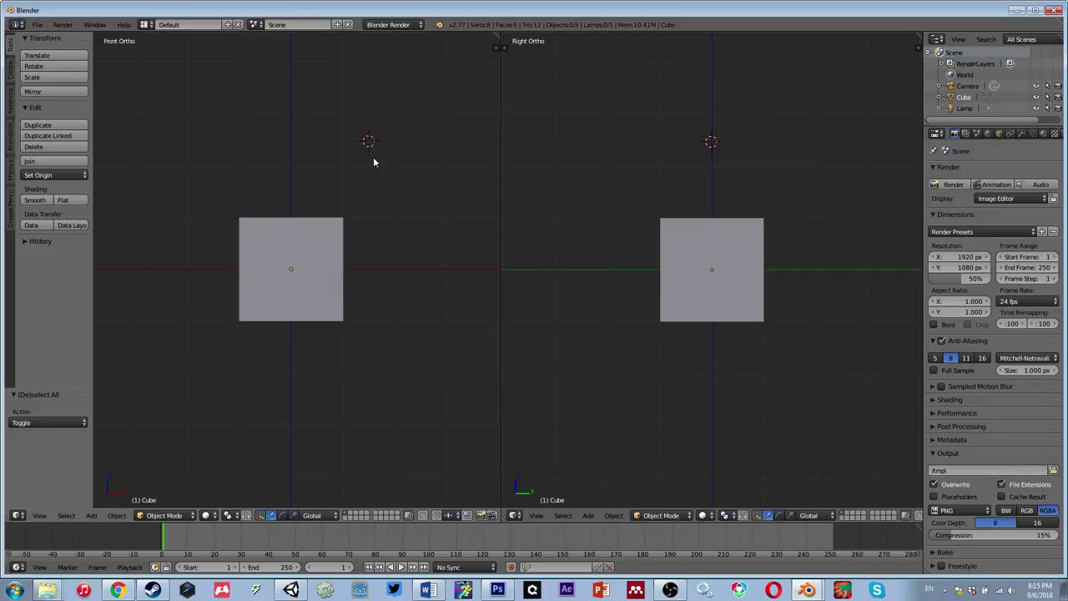
{"action": "key", "text": "shift+a"}
{"action": "mouse_move", "coordinate": [371, 160]}
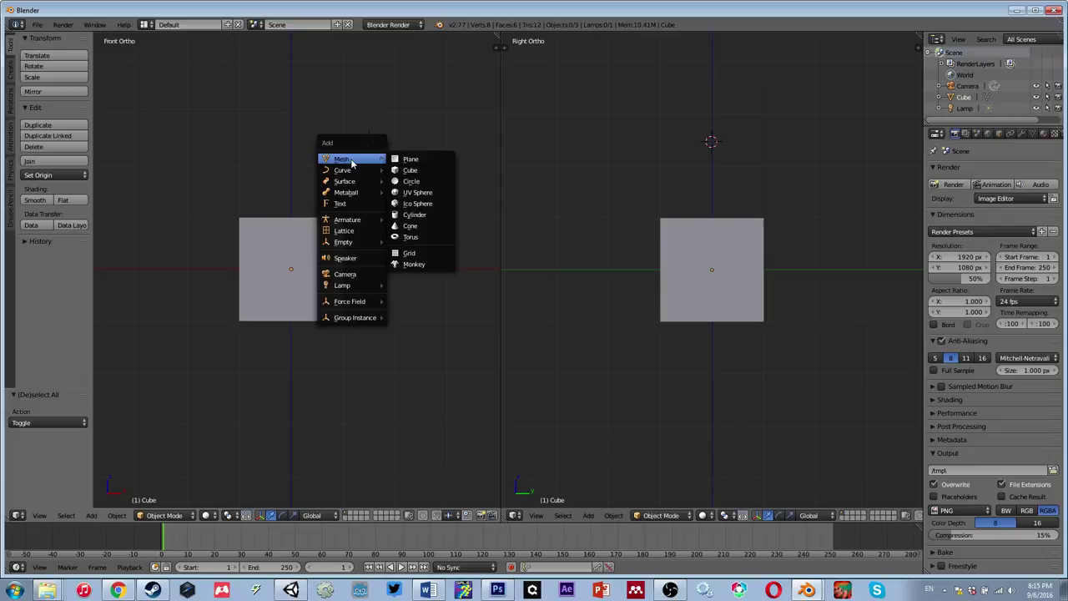
Step: Add a monkey head above the cube and a second monkey head up to its left
{"action": "left_click", "coordinate": [412, 263]}
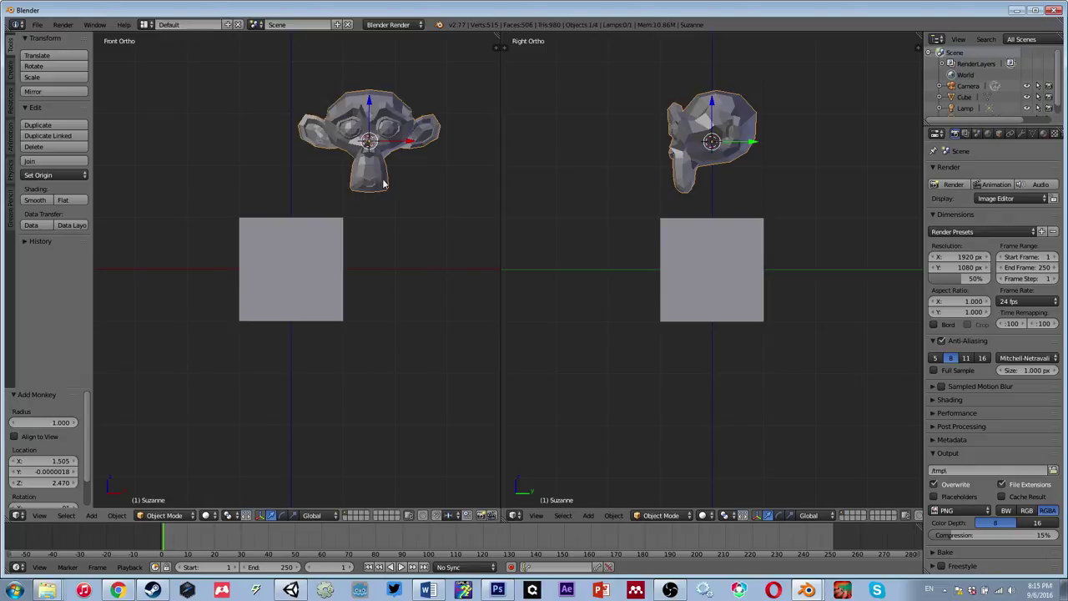
{"action": "key", "text": "a"}
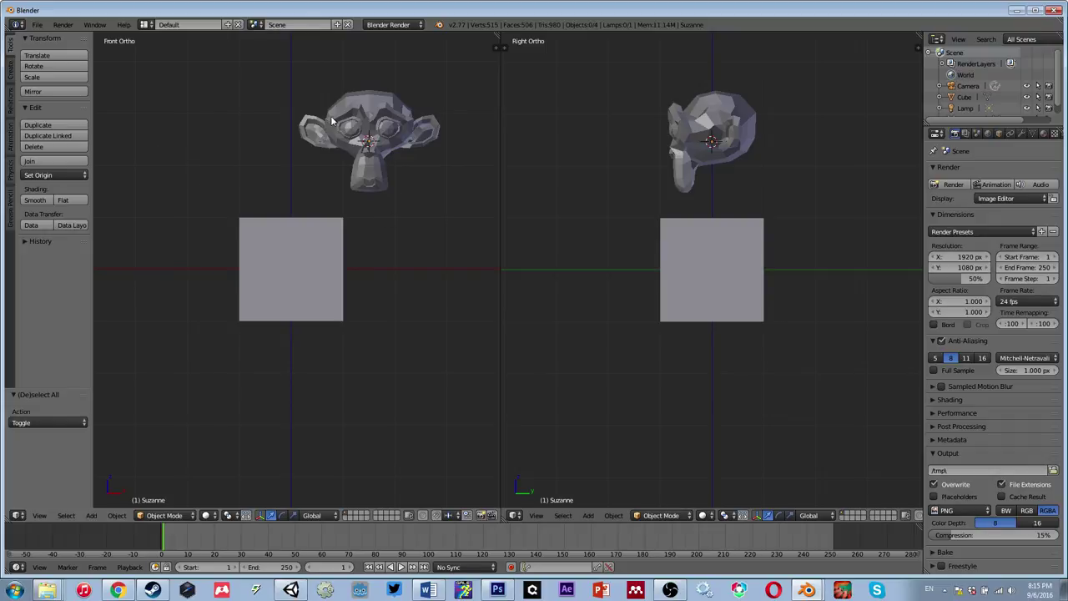
{"action": "left_click", "coordinate": [131, 129]}
{"action": "key", "text": "shift+a"}
{"action": "mouse_move", "coordinate": [162, 168]}
{"action": "left_click", "coordinate": [202, 273]}
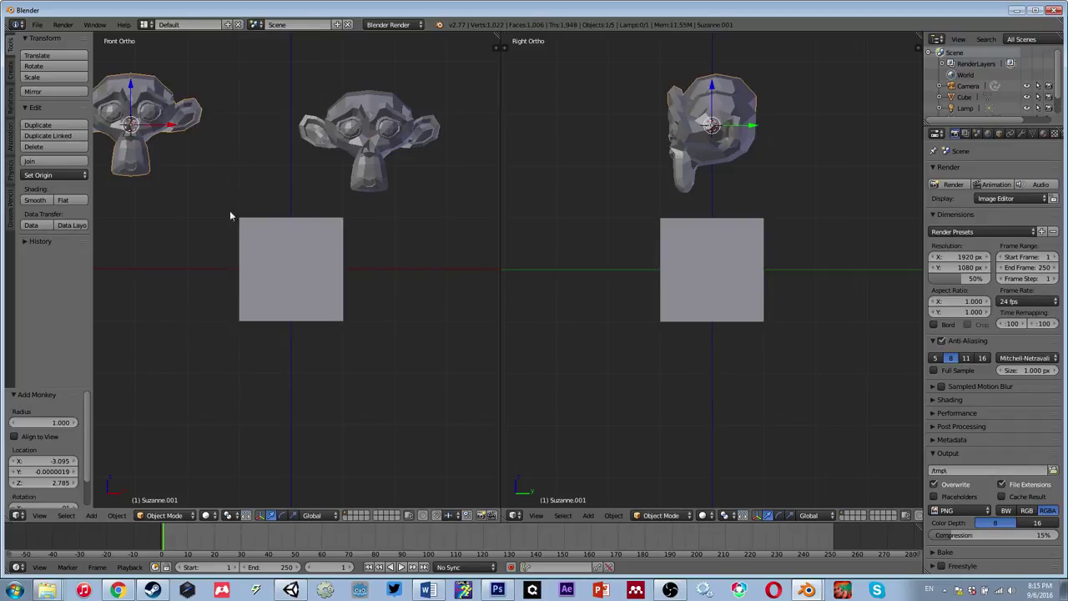
Step: Move the 3D cursor above the monkey heads and bring up the Add menu
{"action": "scroll", "coordinate": [230, 210], "scroll_direction": "down", "scroll_amount": 3}
{"action": "key", "text": "shift+a"}
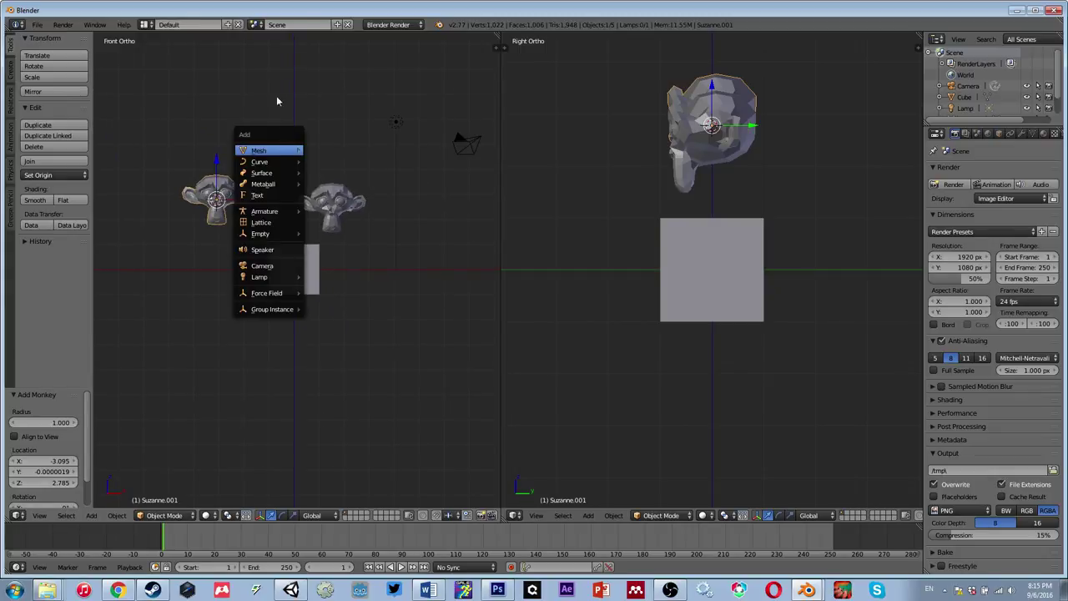
{"action": "left_click", "coordinate": [279, 78]}
{"action": "key", "text": "shift+a"}
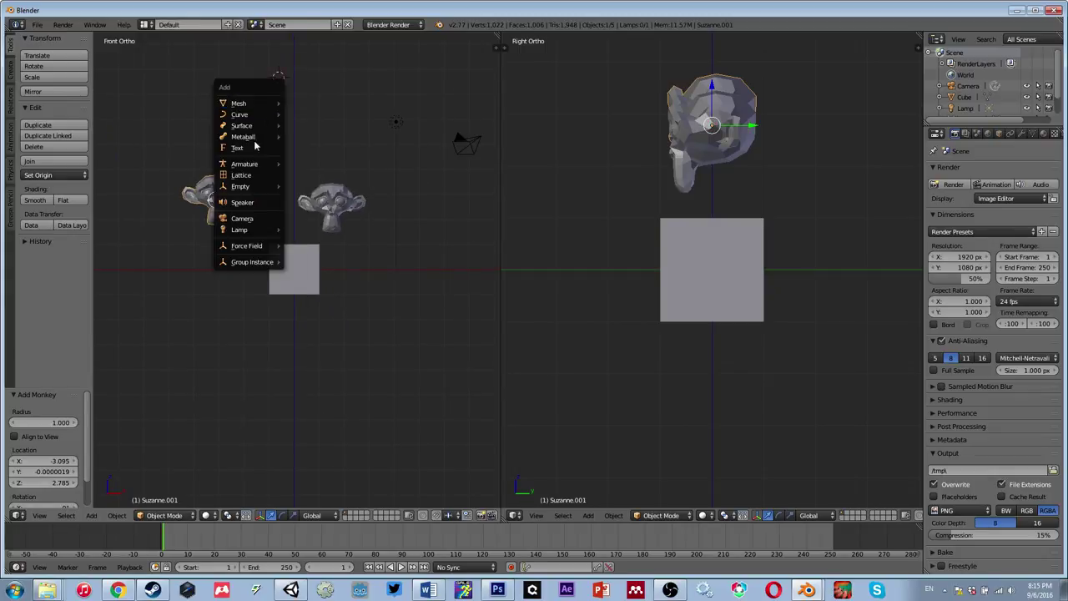
{"action": "mouse_move", "coordinate": [246, 103]}
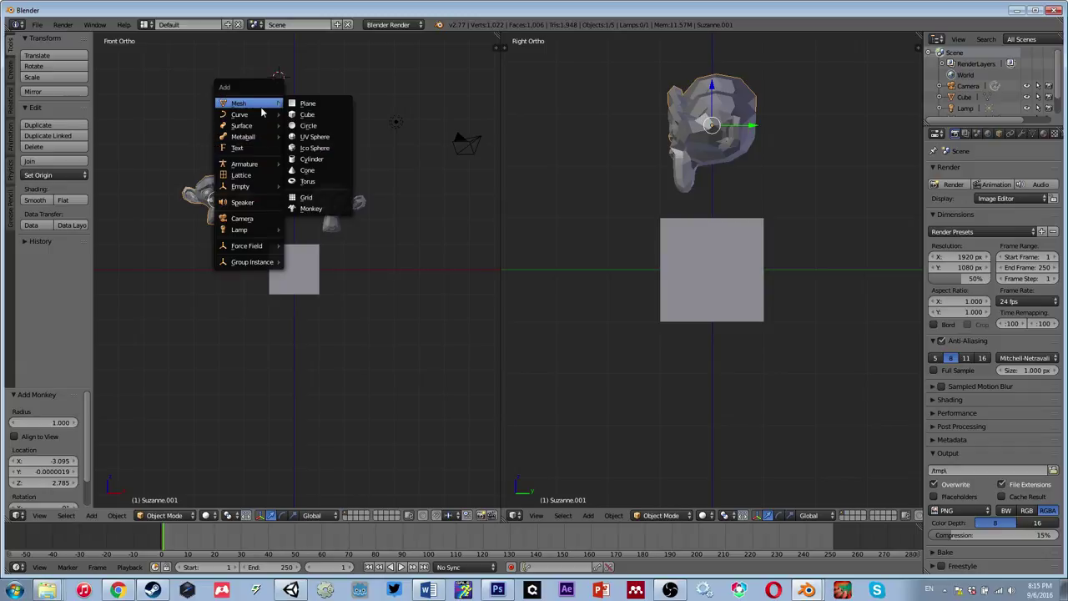
Step: Add a text object and rename its text data to 'MONKIEEEES'
{"action": "left_click", "coordinate": [239, 149]}
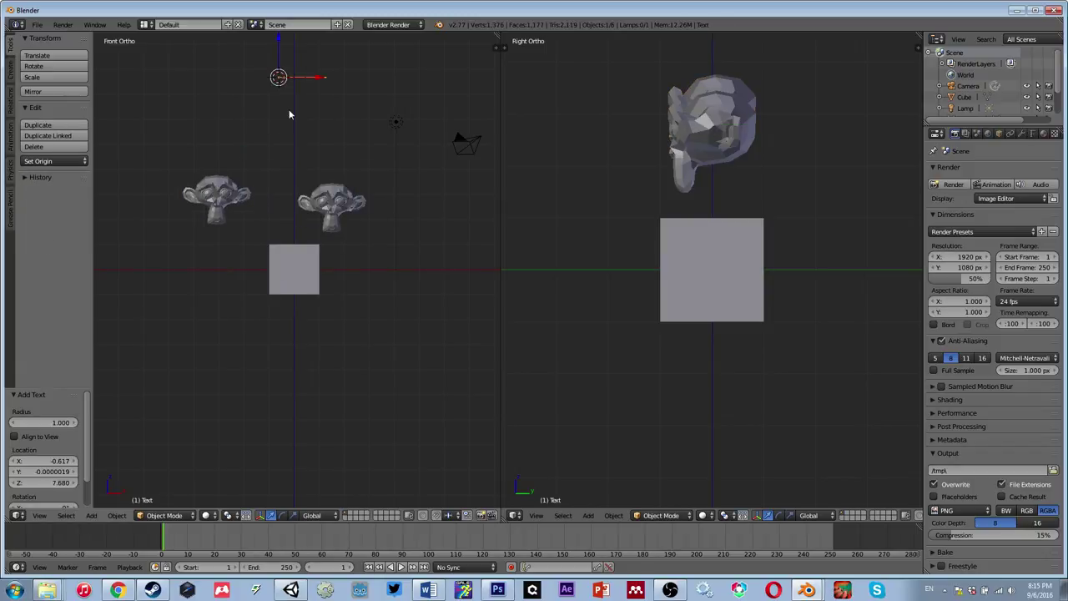
{"action": "middle_click_drag", "start_coordinate": [267, 174], "coordinate": [252, 225]}
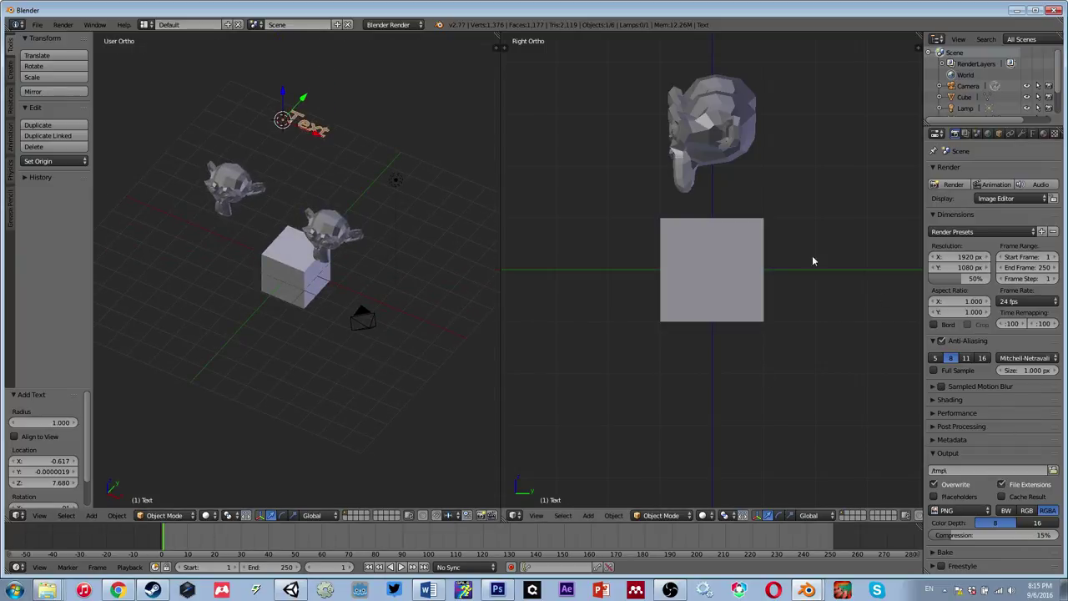
{"action": "left_click", "coordinate": [1033, 133]}
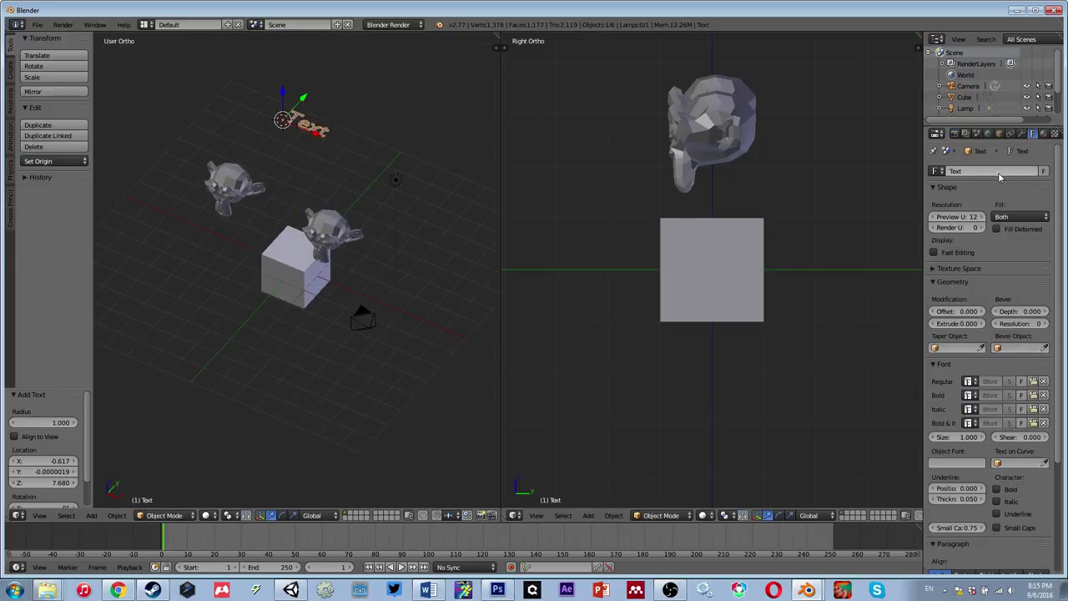
{"action": "left_click", "coordinate": [995, 171]}
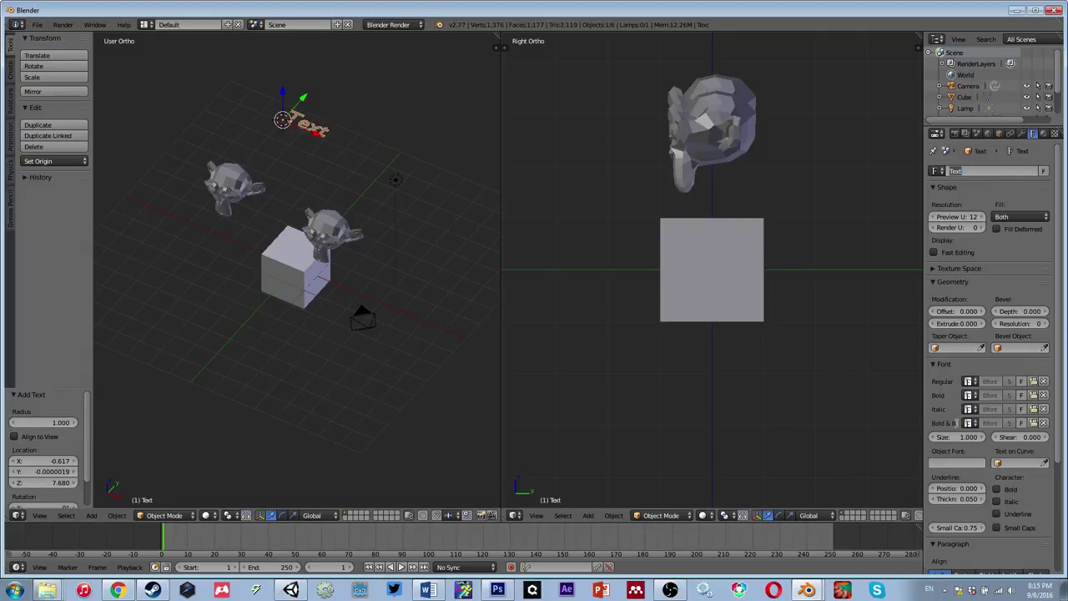
{"action": "type", "text": "MONKIEEEEES!"}
{"action": "key", "text": "Return"}
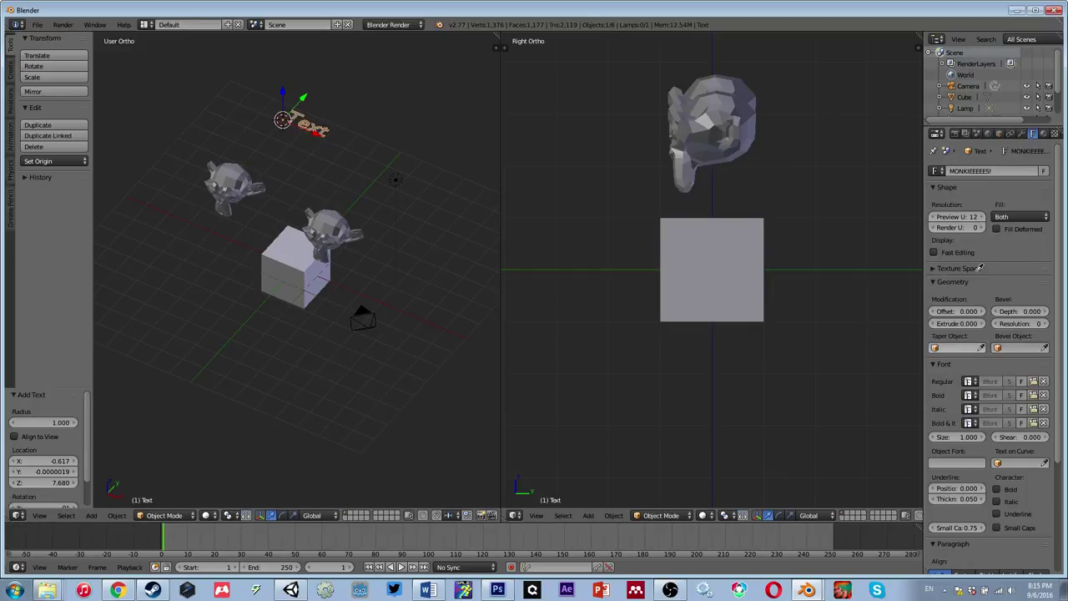
Step: Delete the text object from the scene
{"action": "scroll", "coordinate": [1028, 271], "scroll_direction": "down", "scroll_amount": 5}
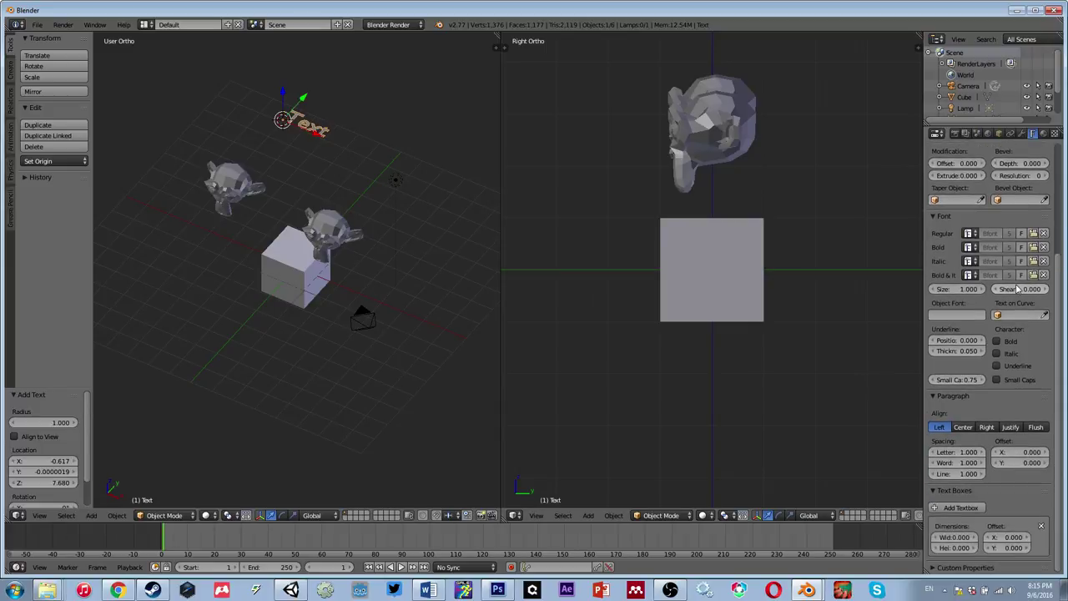
{"action": "scroll", "coordinate": [1016, 287], "scroll_direction": "up", "scroll_amount": 3}
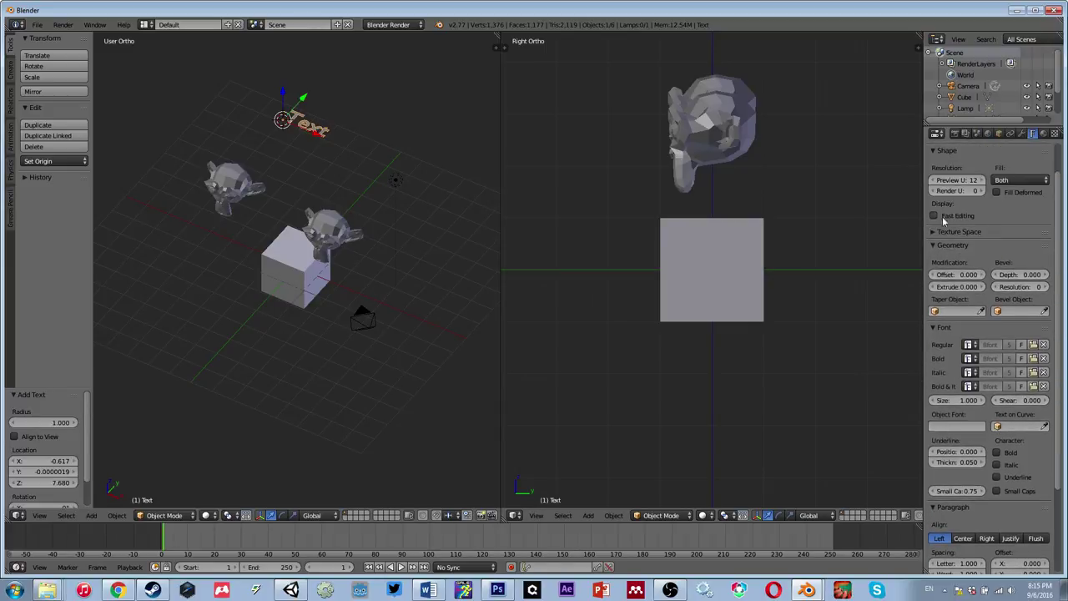
{"action": "scroll", "coordinate": [964, 214], "scroll_direction": "up", "scroll_amount": 1}
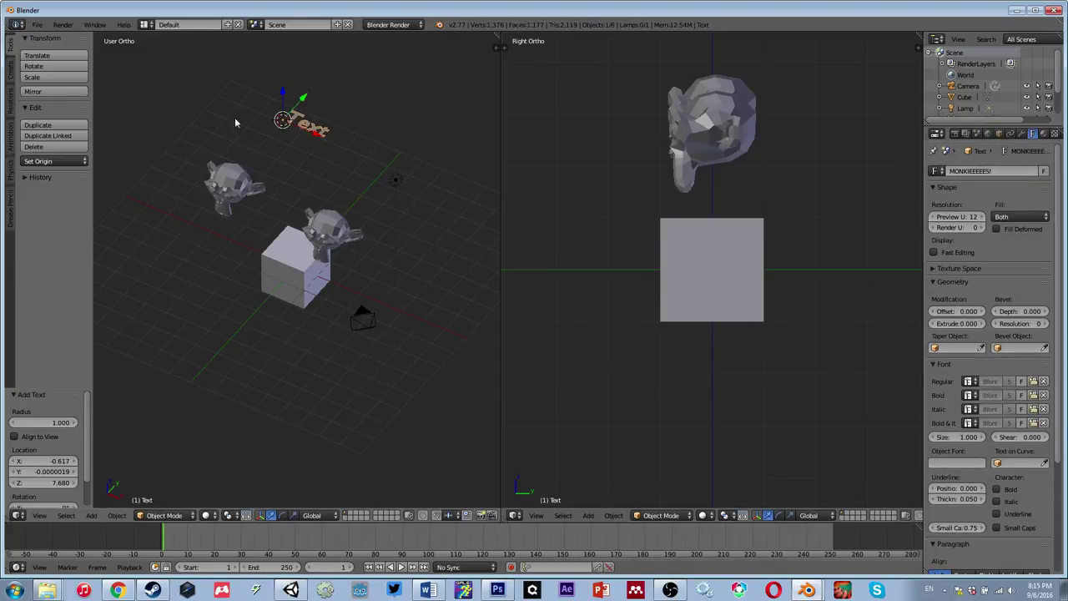
{"action": "left_click", "coordinate": [318, 132]}
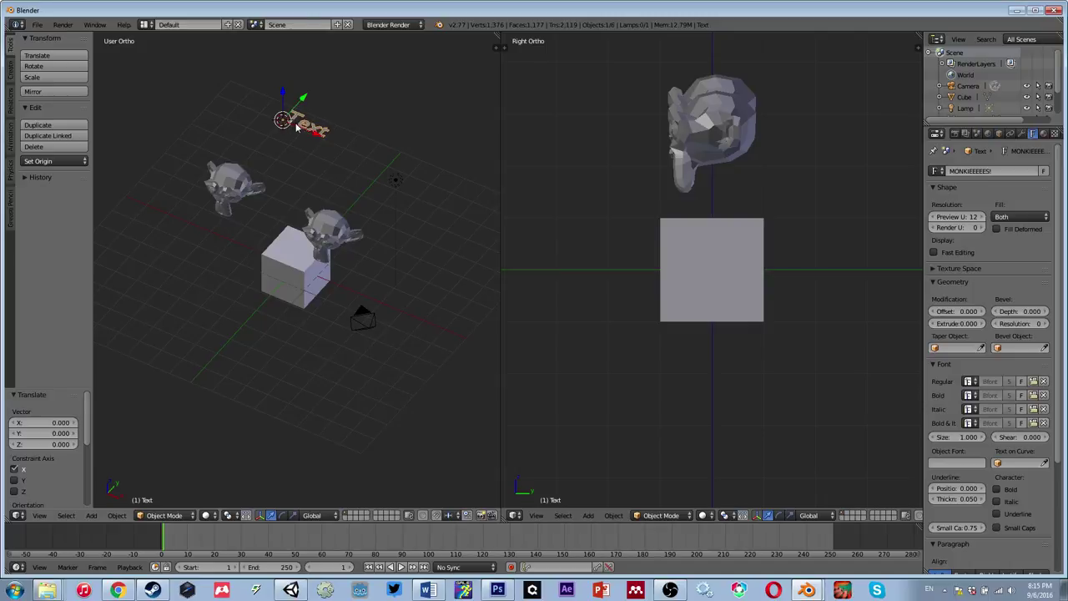
{"action": "key", "text": "x"}
{"action": "left_click", "coordinate": [296, 123]}
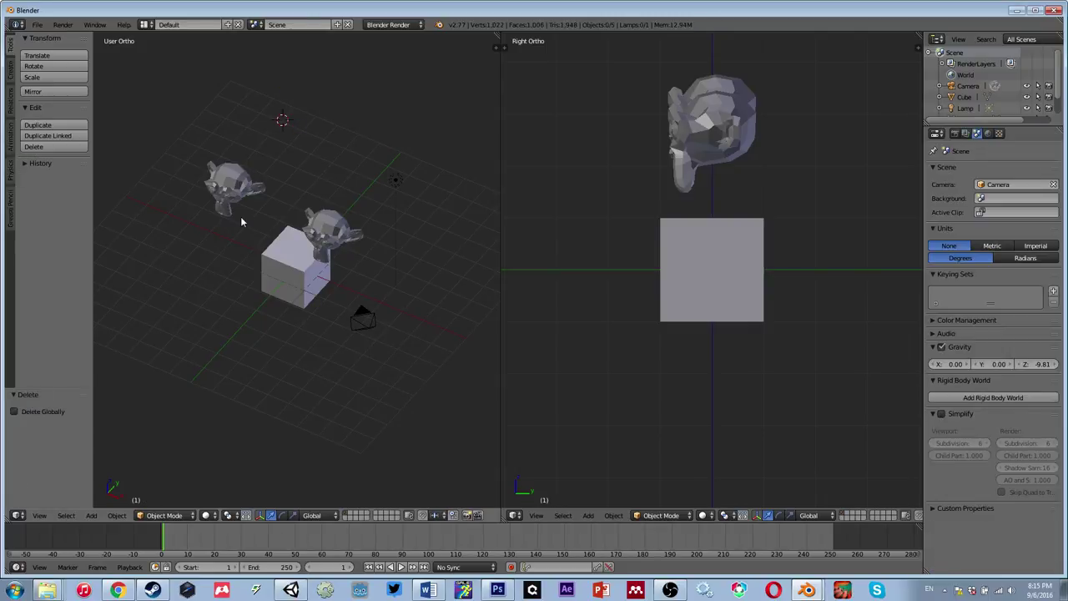
Step: Return the left view to Front (Numpad 1) and select the left and centre monkey heads
{"action": "key", "text": "KP_1"}
{"action": "scroll", "coordinate": [307, 165], "scroll_direction": "up", "scroll_amount": 6}
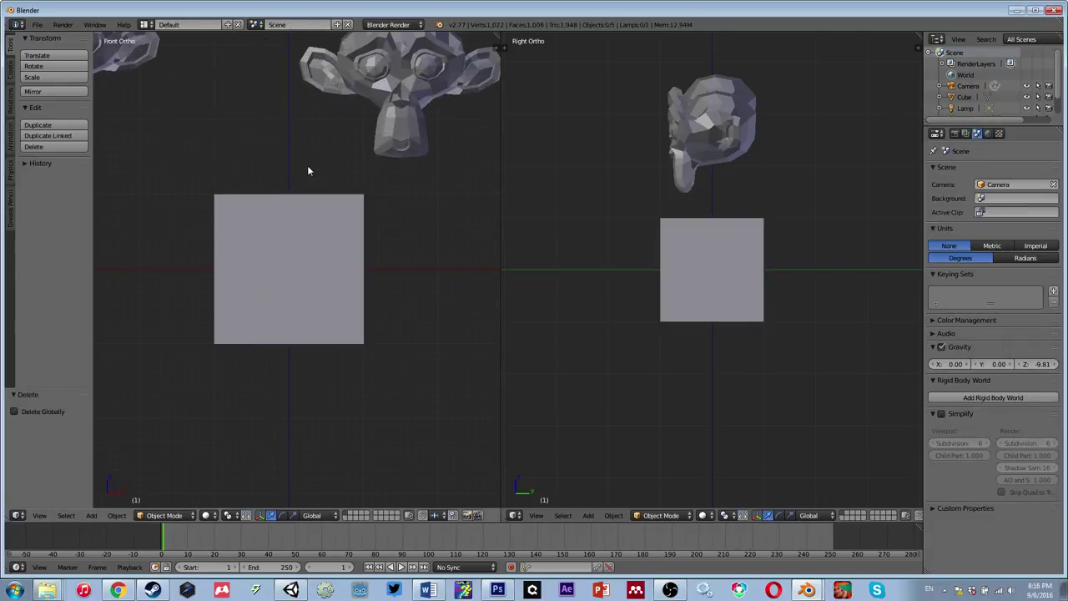
{"action": "scroll", "coordinate": [245, 159], "scroll_direction": "down", "scroll_amount": 1}
{"action": "right_click", "coordinate": [133, 91]}
{"action": "right_click", "coordinate": [391, 99], "text": "shift"}
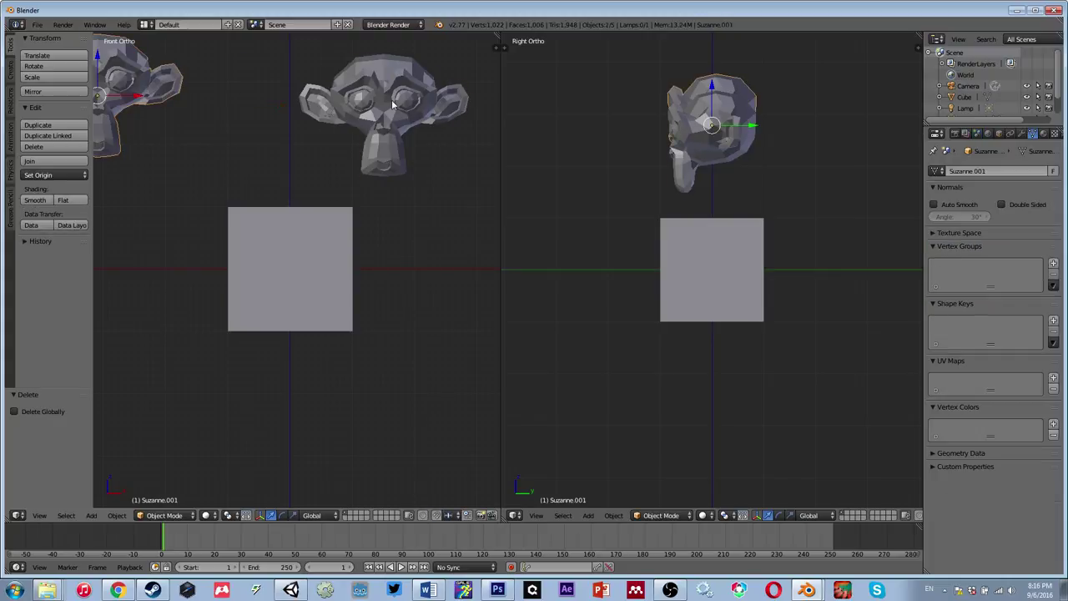
{"action": "scroll", "coordinate": [259, 151], "scroll_direction": "down", "scroll_amount": 1}
{"action": "key", "text": "a"}
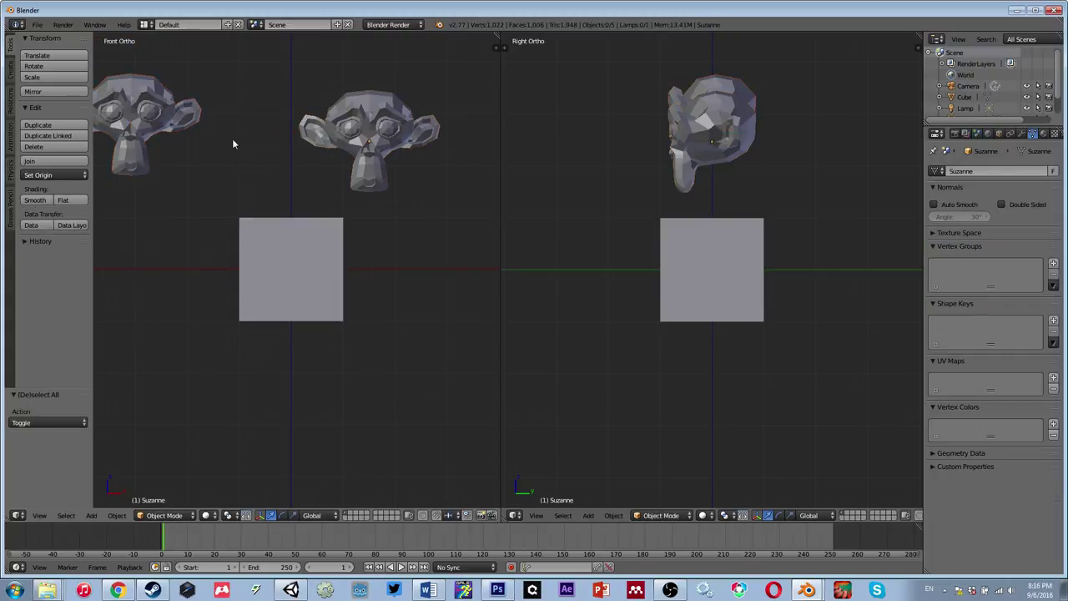
{"action": "right_click", "coordinate": [168, 117]}
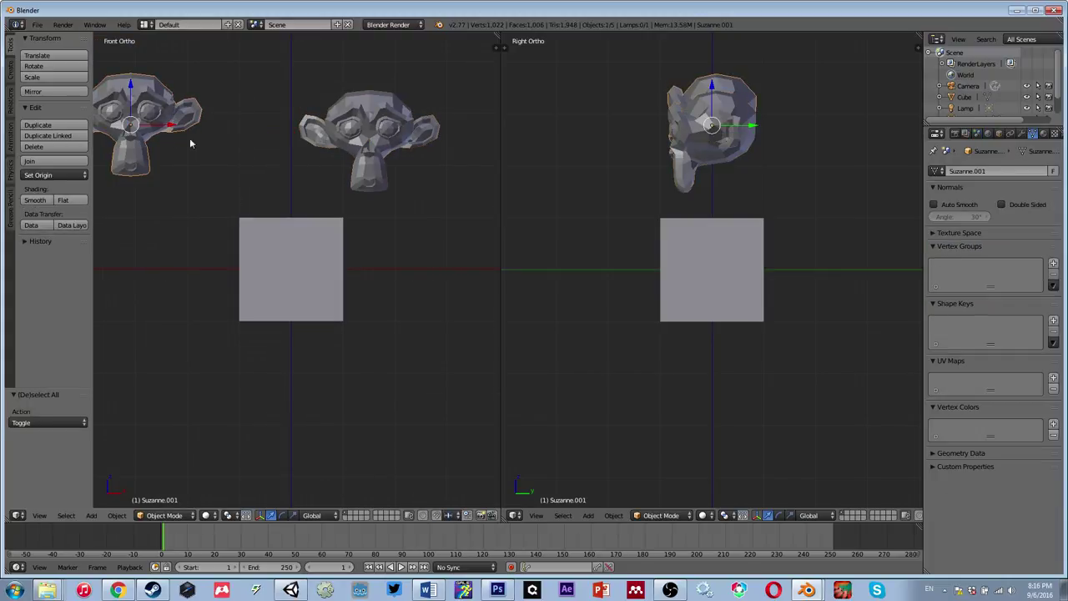
{"action": "right_click", "coordinate": [382, 146], "text": "shift"}
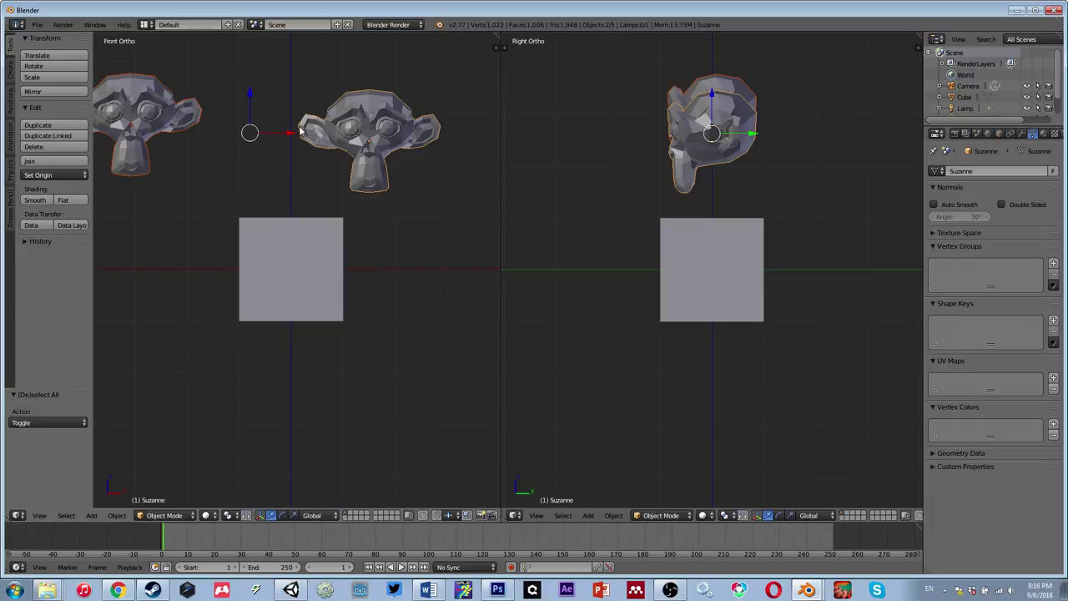
Step: Briefly toggle Edit Mode, reselect both monkey heads with the right one active, and press X
{"action": "middle_click_drag", "start_coordinate": [302, 132], "coordinate": [333, 157], "text": "shift"}
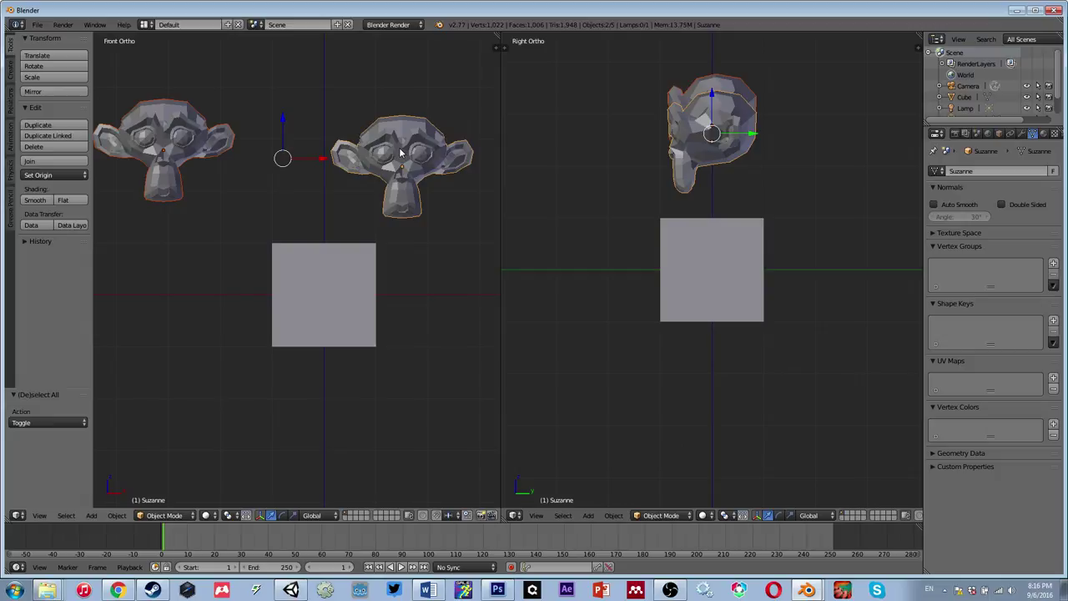
{"action": "key", "text": "Tab"}
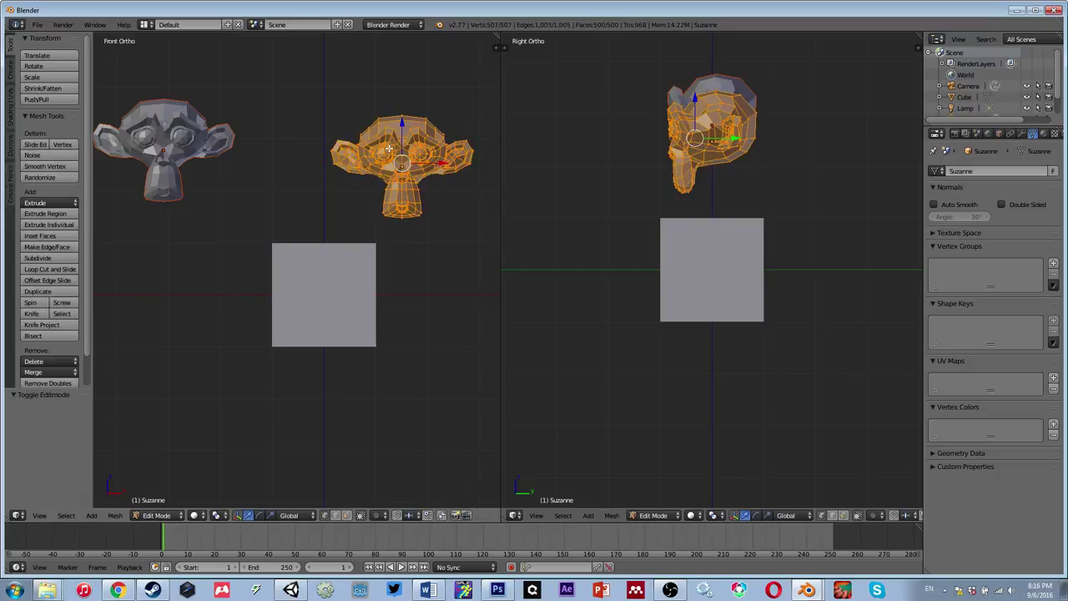
{"action": "key", "text": "Tab"}
{"action": "key", "text": "Tab"}
{"action": "key", "text": "Tab"}
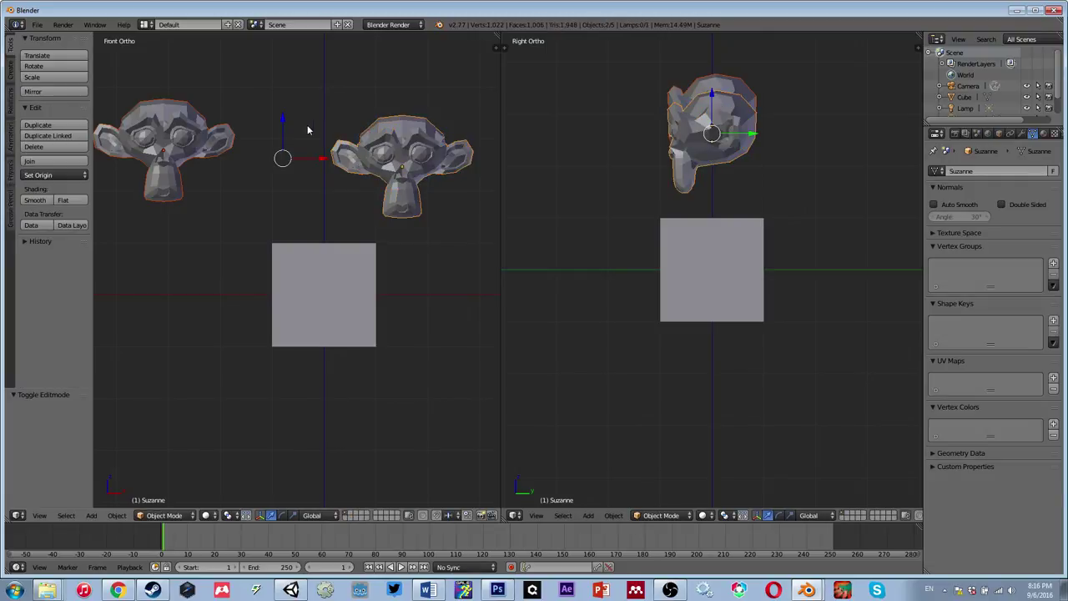
{"action": "right_click", "coordinate": [386, 150]}
{"action": "right_click", "coordinate": [191, 147], "text": "shift"}
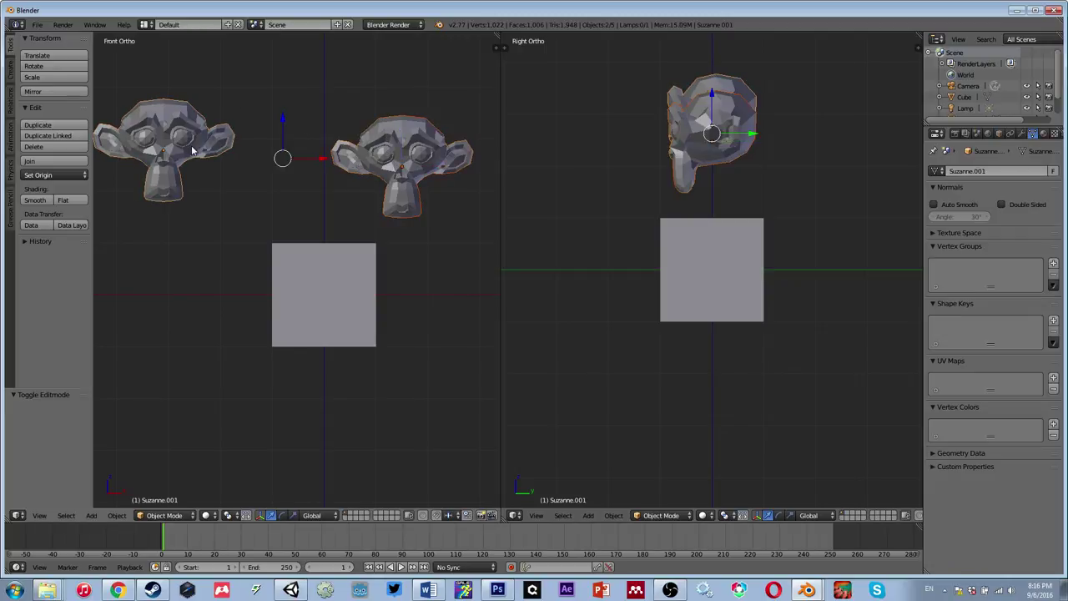
{"action": "right_click", "coordinate": [366, 146], "text": "shift"}
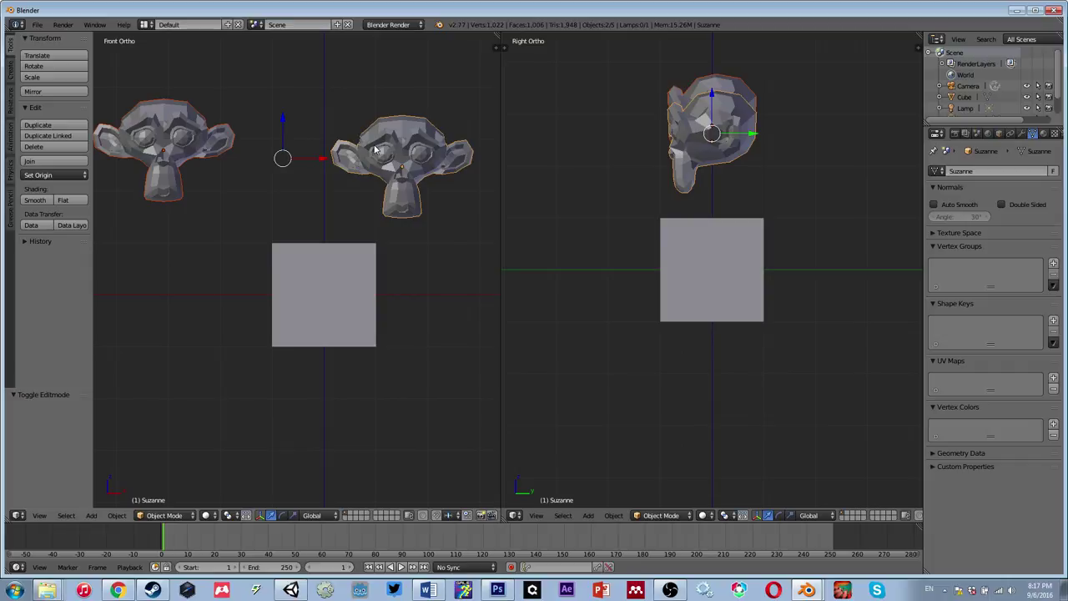
{"action": "key", "text": "x"}
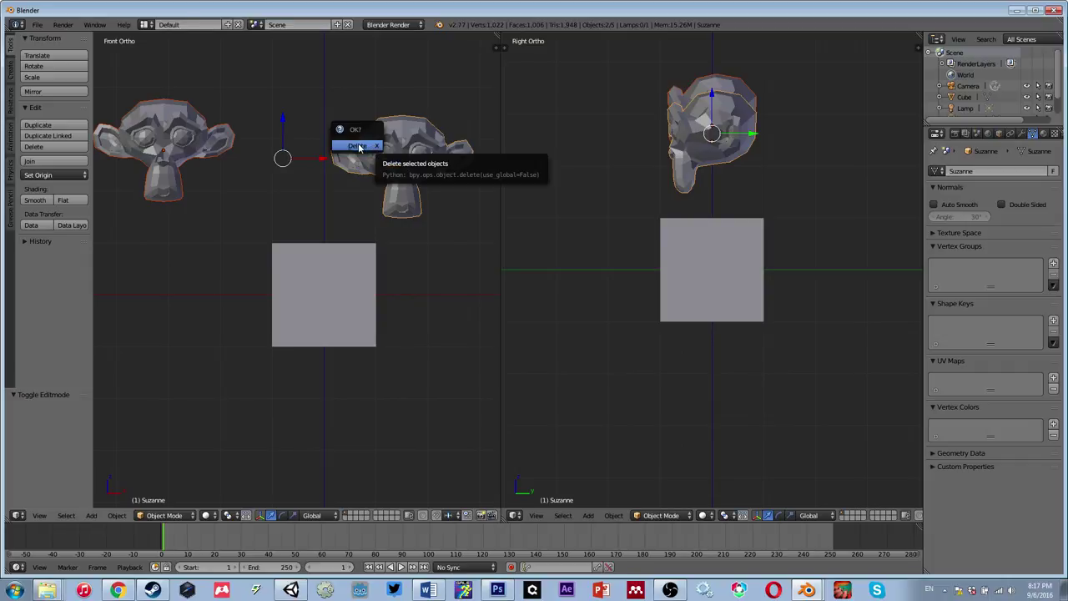
Step: Delete both monkey heads, then select the cube and enter Edit Mode
{"action": "left_click", "coordinate": [359, 147]}
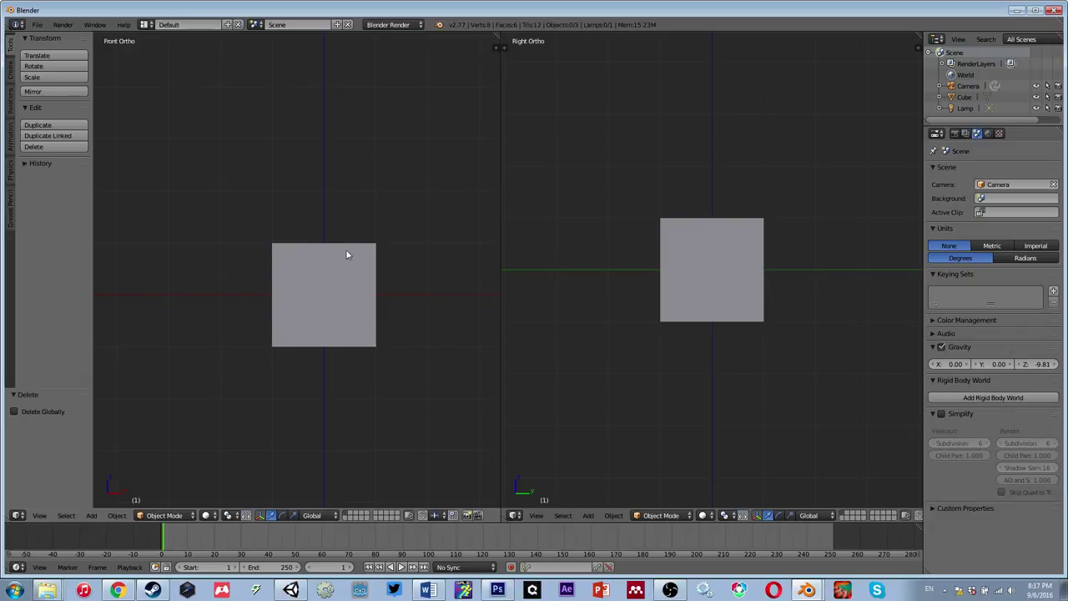
{"action": "middle_click_drag", "start_coordinate": [348, 255], "coordinate": [312, 165], "text": "shift"}
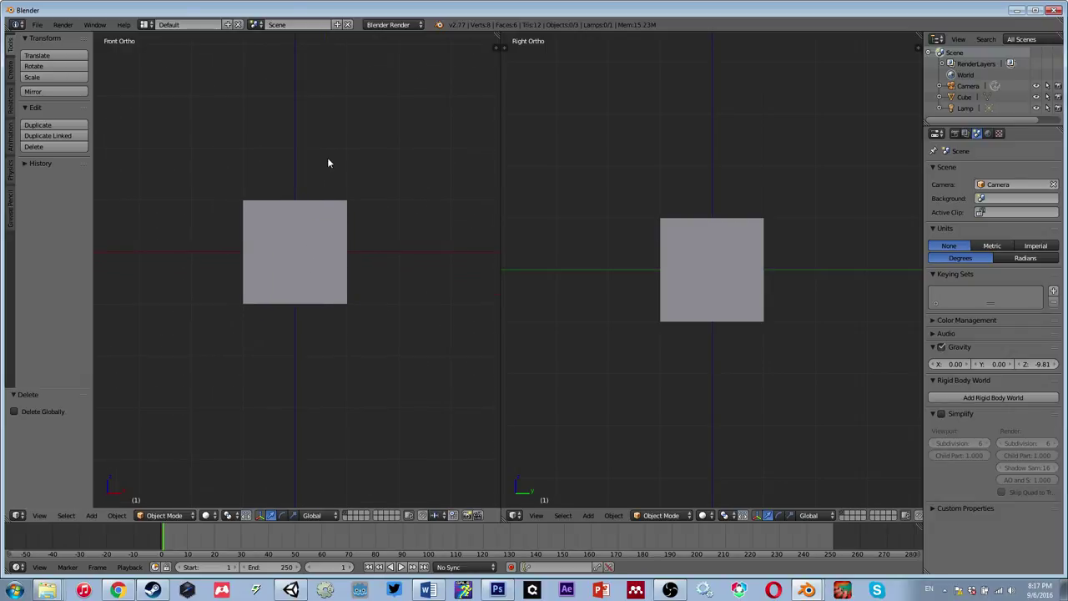
{"action": "right_click", "coordinate": [315, 232]}
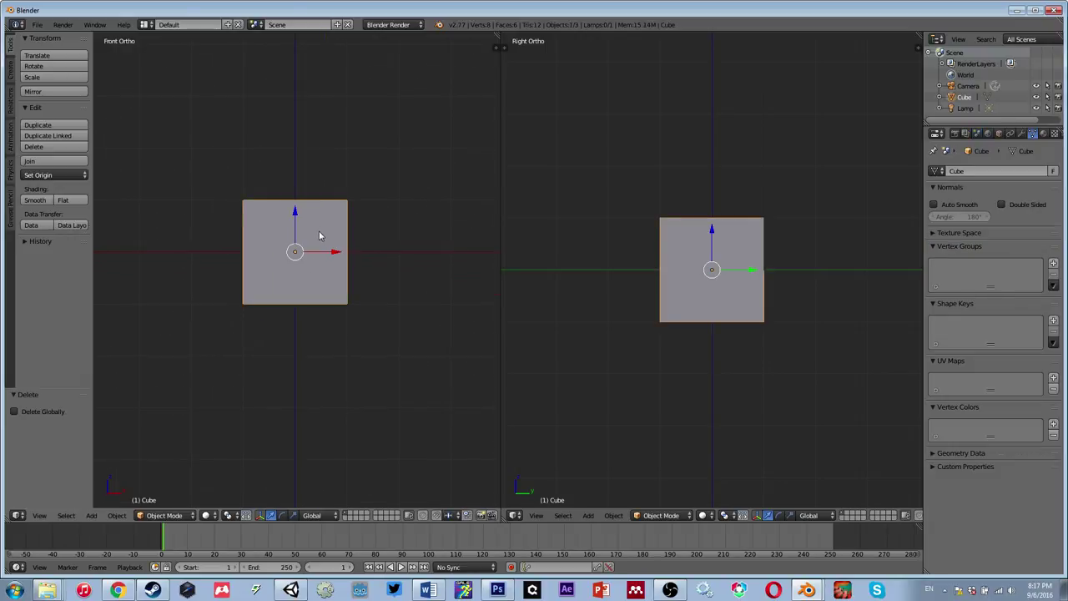
{"action": "key", "text": "Tab"}
Step: Delete the cube's front corner vertex as a trial, then undo it with Ctrl+Z
{"action": "middle_click_drag", "start_coordinate": [317, 232], "coordinate": [269, 264]}
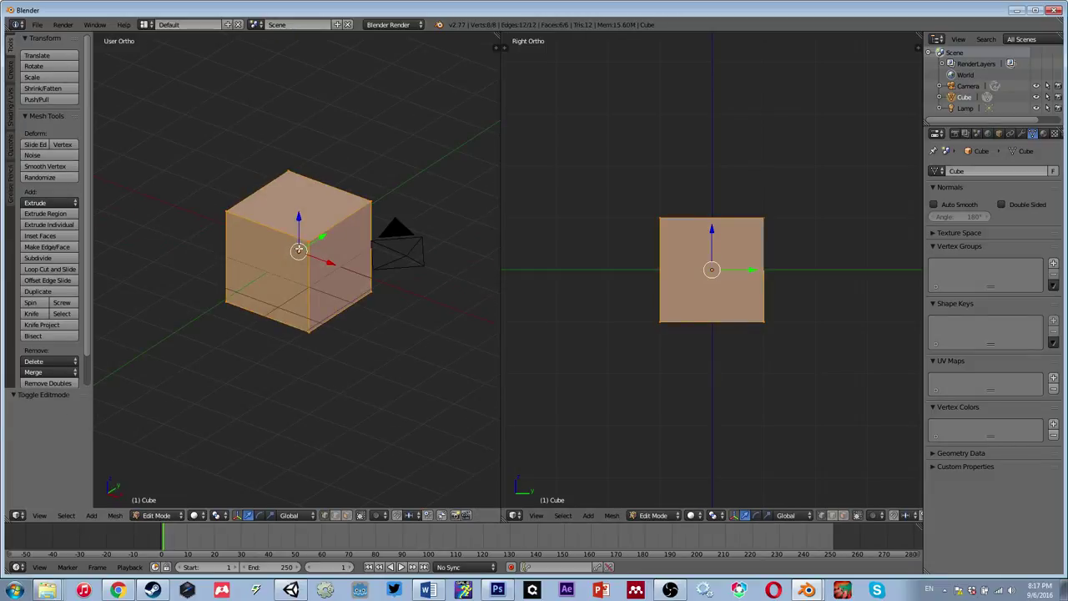
{"action": "key", "text": "a"}
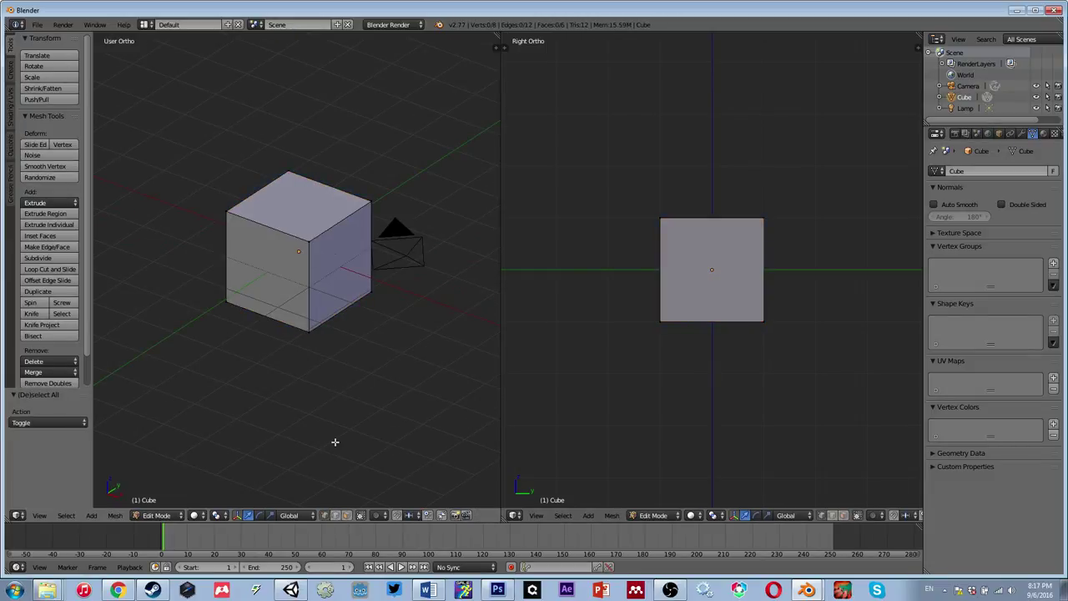
{"action": "right_click", "coordinate": [313, 236]}
{"action": "key", "text": "x"}
{"action": "left_click", "coordinate": [312, 234]}
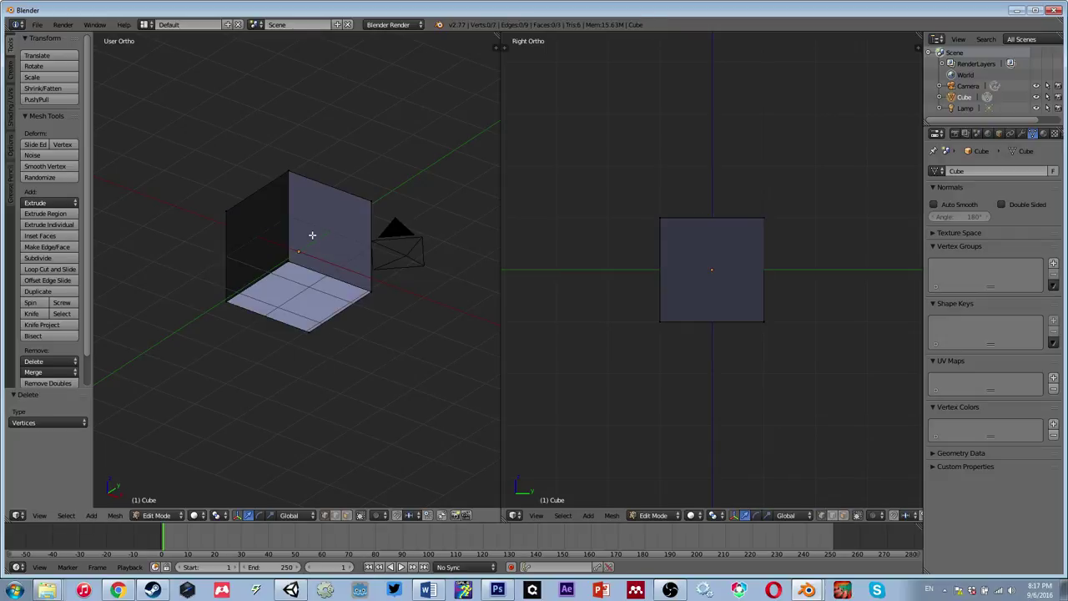
{"action": "mouse_move", "coordinate": [312, 236]}
{"action": "middle_mouse_down"}
{"action": "mouse_move", "coordinate": [379, 200]}
{"action": "mouse_move", "coordinate": [410, 234]}
{"action": "mouse_move", "coordinate": [276, 227]}
{"action": "mouse_move", "coordinate": [367, 238]}
{"action": "mouse_move", "coordinate": [291, 225]}
{"action": "mouse_move", "coordinate": [303, 248]}
{"action": "mouse_move", "coordinate": [295, 274]}
{"action": "mouse_move", "coordinate": [325, 227]}
{"action": "mouse_move", "coordinate": [307, 237]}
{"action": "middle_mouse_up"}
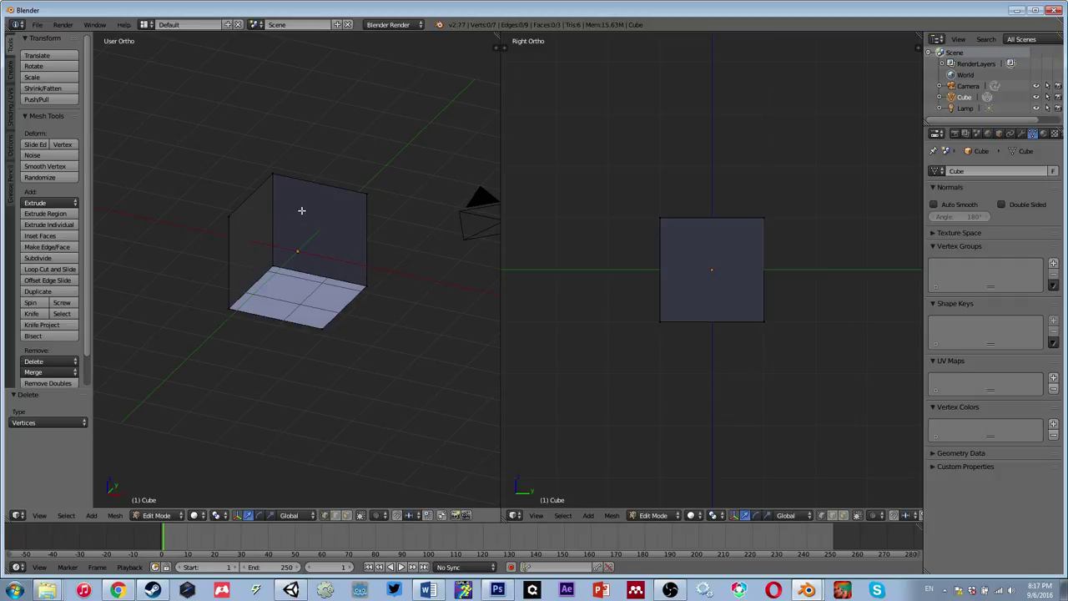
{"action": "key", "text": "ctrl+z"}
Step: View the cube from Front (Numpad 1) zoomed in, toggle selection, and Tab back to Object Mode
{"action": "key", "text": "a"}
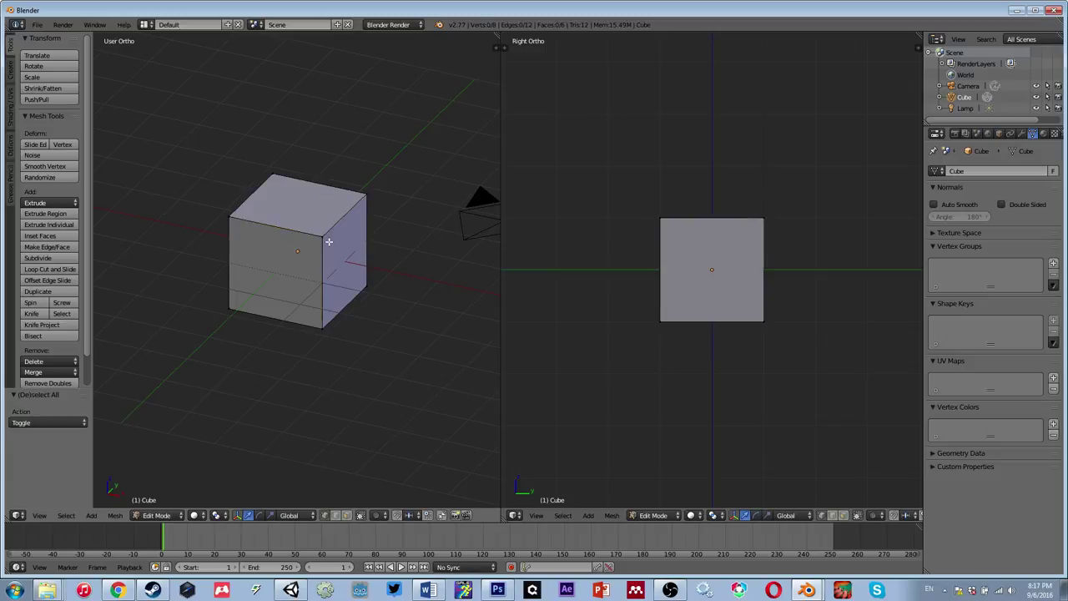
{"action": "middle_click_drag", "start_coordinate": [248, 223], "coordinate": [393, 200]}
{"action": "key", "text": "KP_1"}
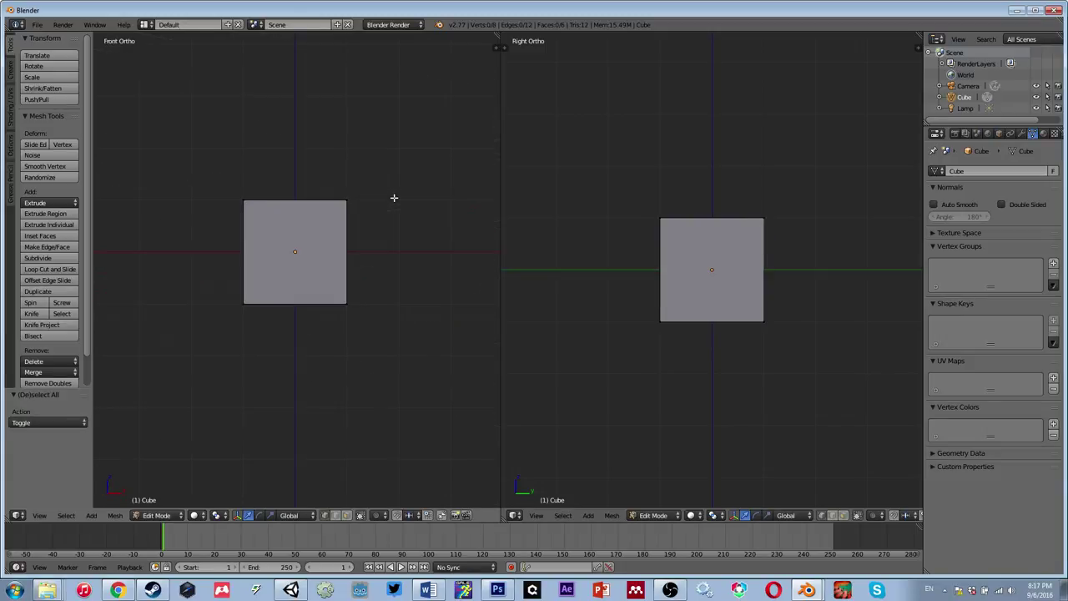
{"action": "scroll", "coordinate": [394, 198], "scroll_direction": "up", "scroll_amount": 2}
{"action": "scroll", "coordinate": [339, 202], "scroll_direction": "up", "scroll_amount": 2, "text": "shift"}
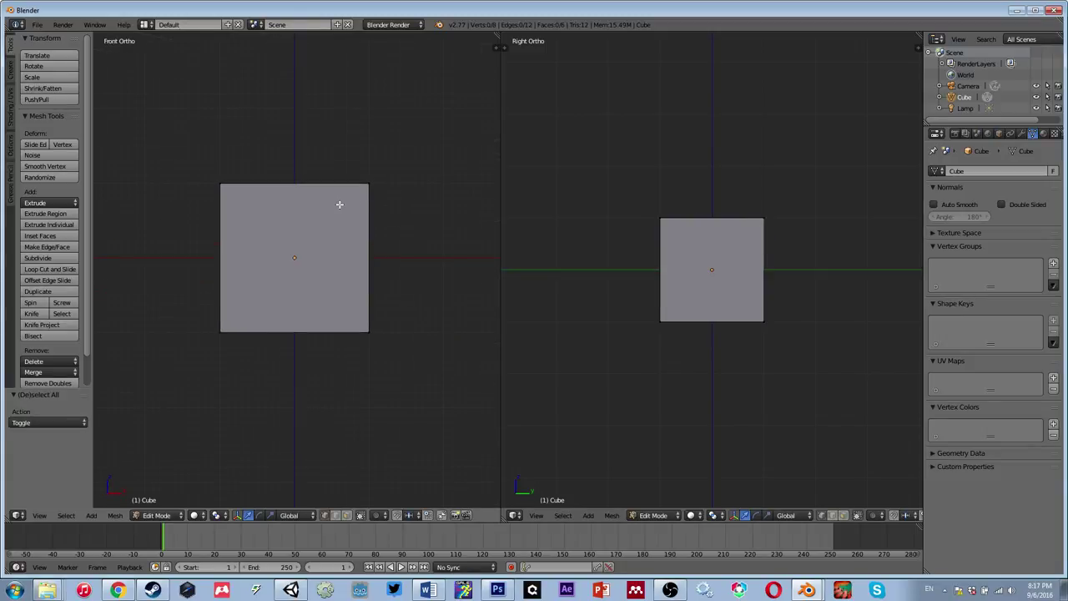
{"action": "middle_click_drag", "start_coordinate": [341, 214], "coordinate": [341, 214], "text": "shift"}
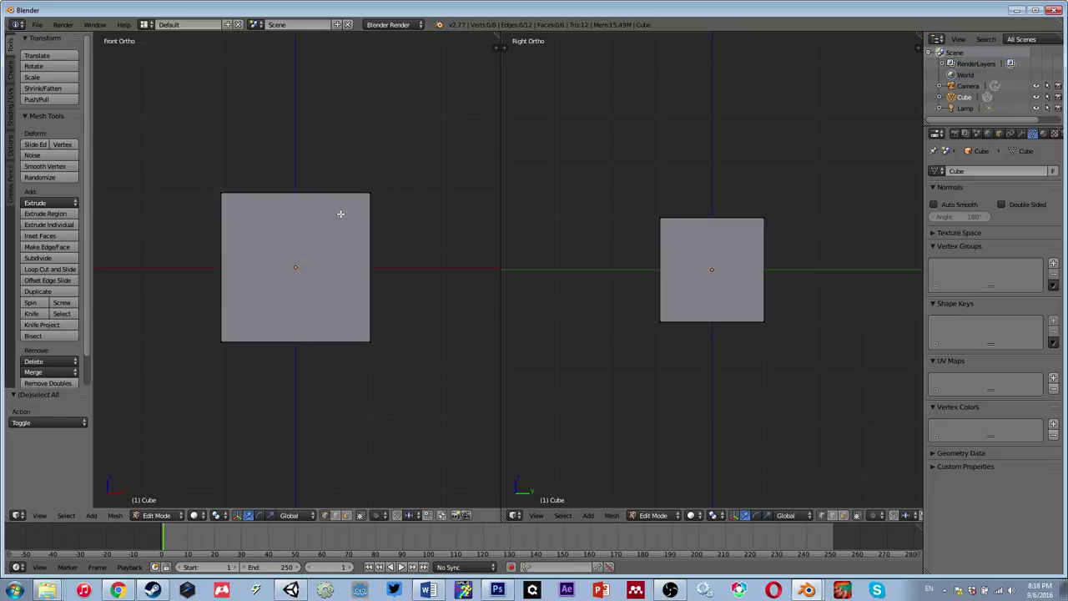
{"action": "scroll", "coordinate": [340, 213], "scroll_direction": "down", "scroll_amount": 1}
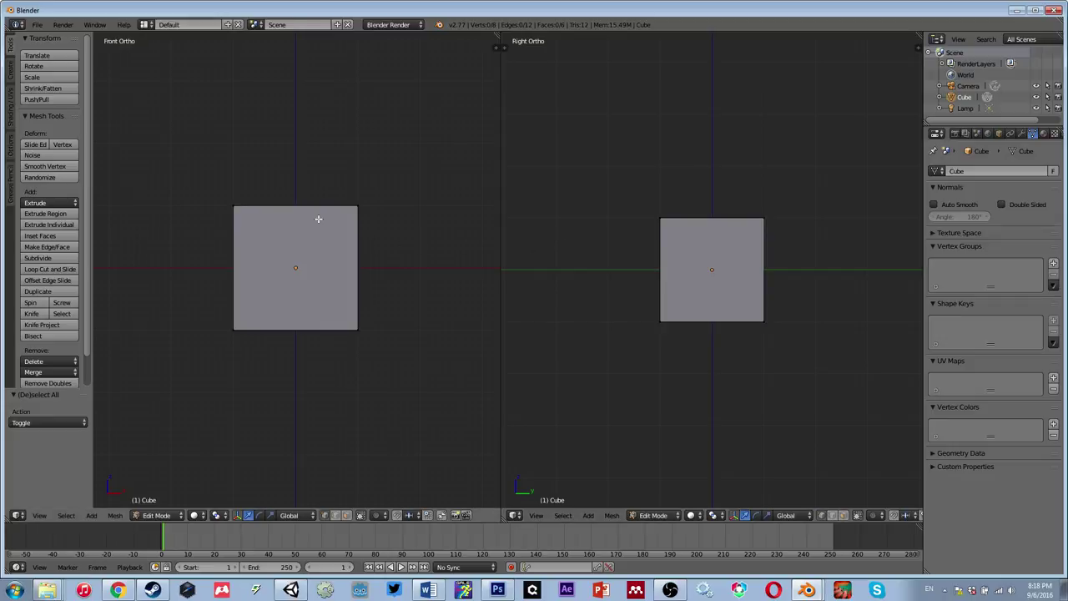
{"action": "key", "text": "a"}
{"action": "key", "text": "a"}
{"action": "key", "text": "Tab"}
{"action": "mouse_move", "coordinate": [238, 232]}
{"action": "middle_mouse_down"}
{"action": "mouse_move", "coordinate": [231, 254]}
{"action": "mouse_move", "coordinate": [320, 309]}
{"action": "middle_mouse_up"}
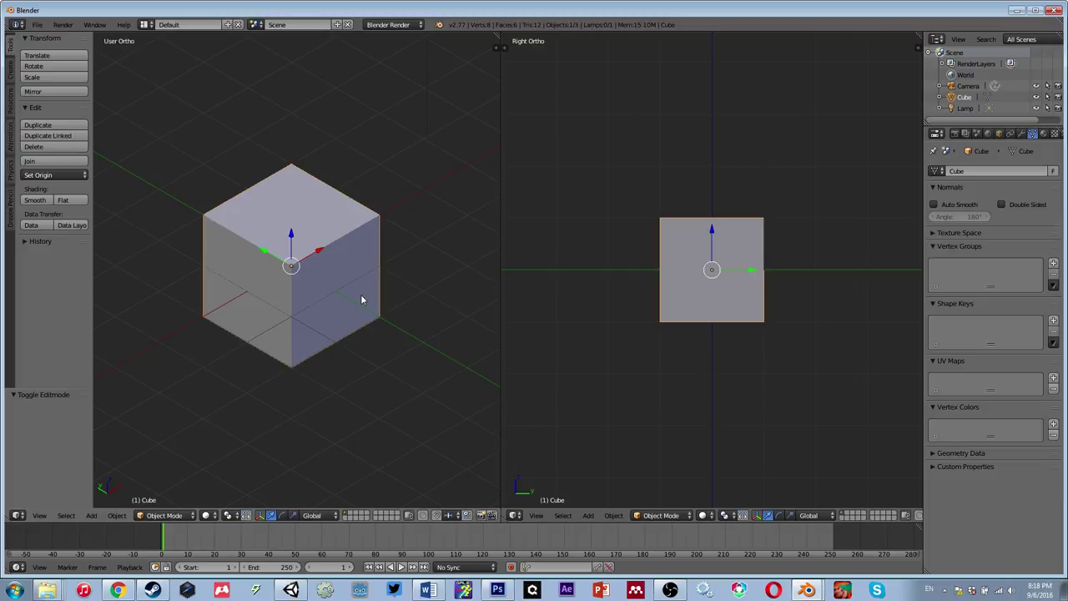
{"action": "key", "text": "KP_1"}
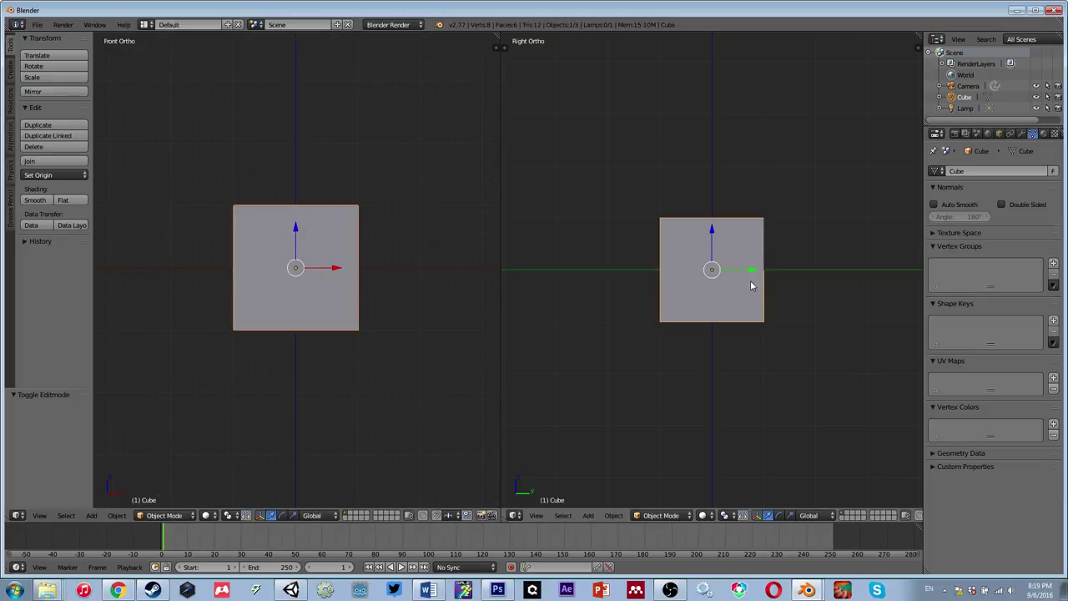
{"action": "scroll", "coordinate": [750, 292], "scroll_direction": "up", "scroll_amount": 1}
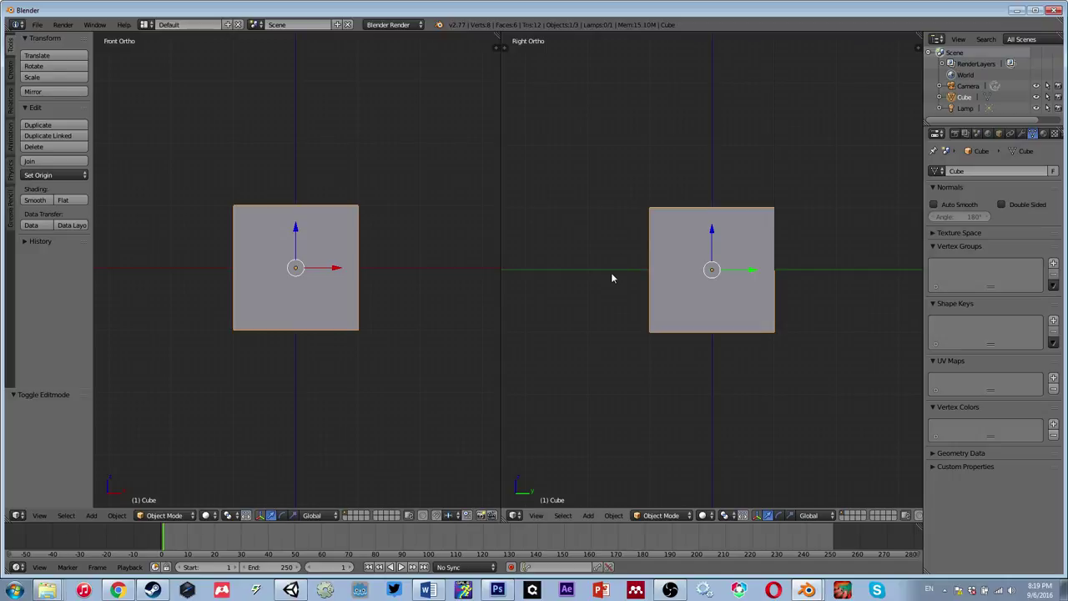
{"action": "middle_click_drag", "start_coordinate": [611, 272], "coordinate": [611, 269], "text": "shift"}
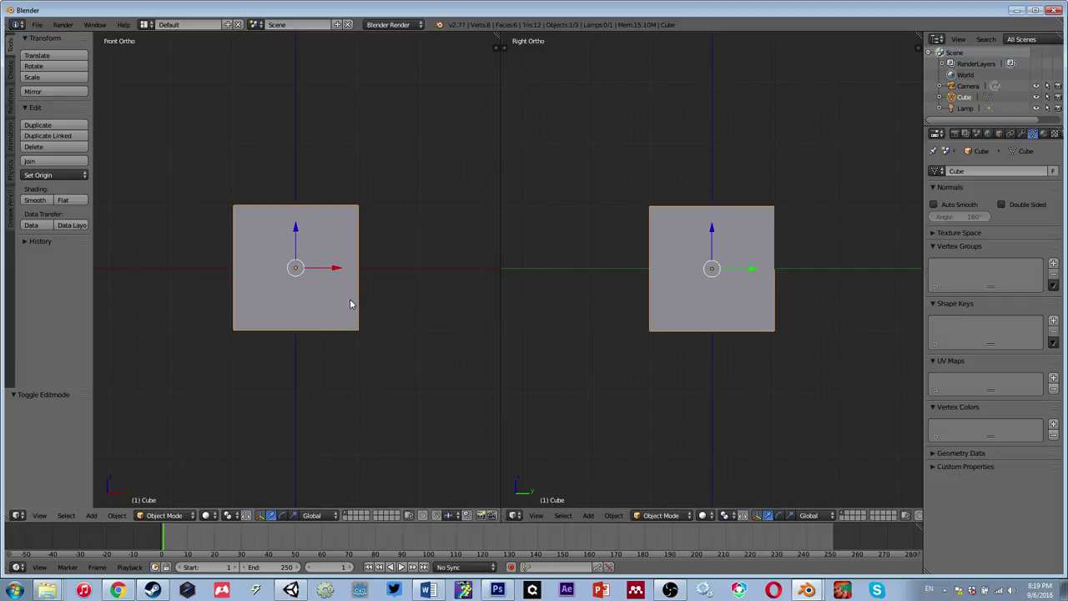
{"action": "key", "text": "Tab"}
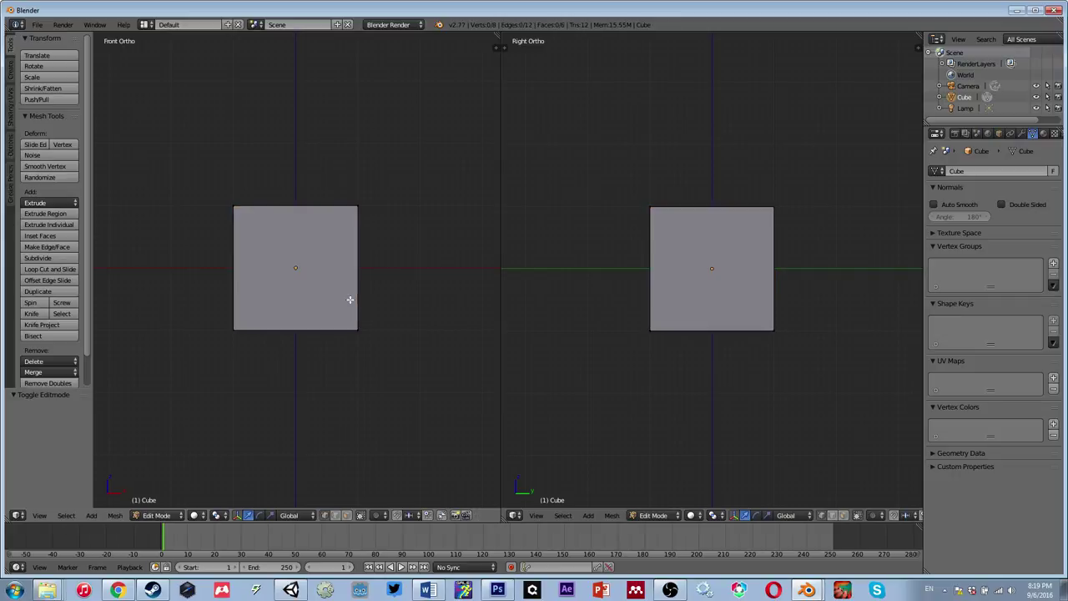
{"action": "middle_click_drag", "start_coordinate": [309, 260], "coordinate": [370, 303]}
{"action": "key", "text": "Tab"}
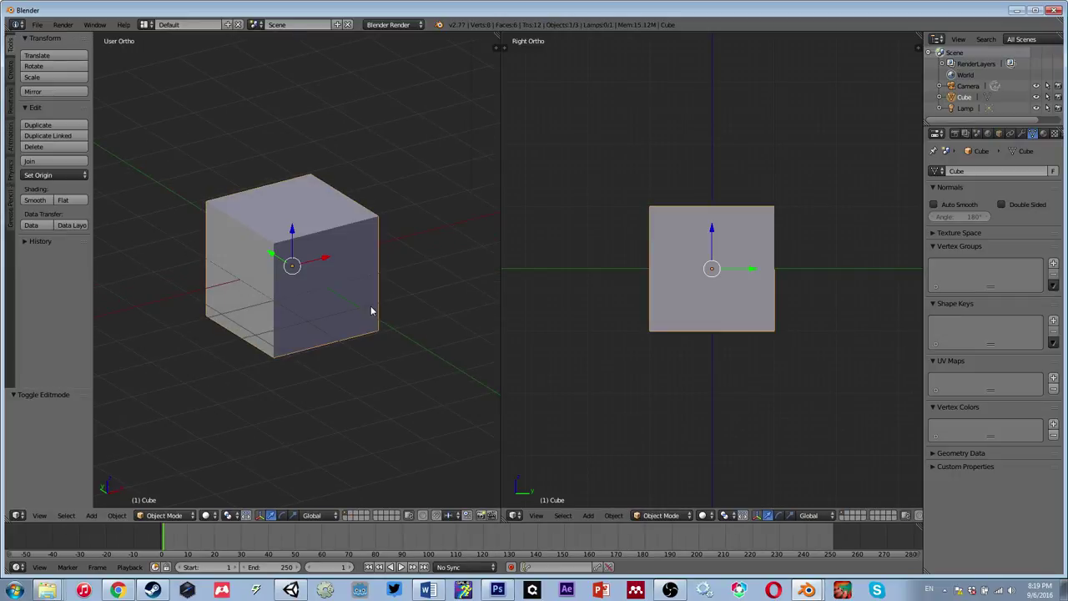
{"action": "key", "text": "a"}
{"action": "middle_click_drag", "start_coordinate": [293, 292], "coordinate": [335, 284]}
{"action": "key", "text": "Tab"}
{"action": "key", "text": "Tab"}
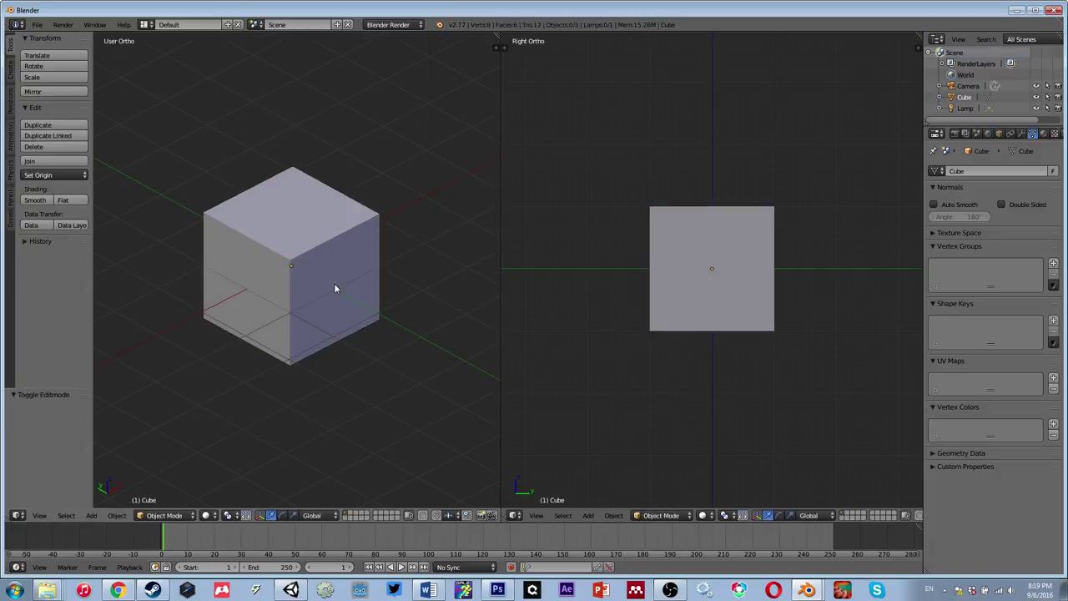
{"action": "scroll", "coordinate": [327, 289], "scroll_direction": "down", "scroll_amount": 4}
{"action": "scroll", "coordinate": [321, 290], "scroll_direction": "down", "scroll_amount": 1}
{"action": "right_click", "coordinate": [308, 267]}
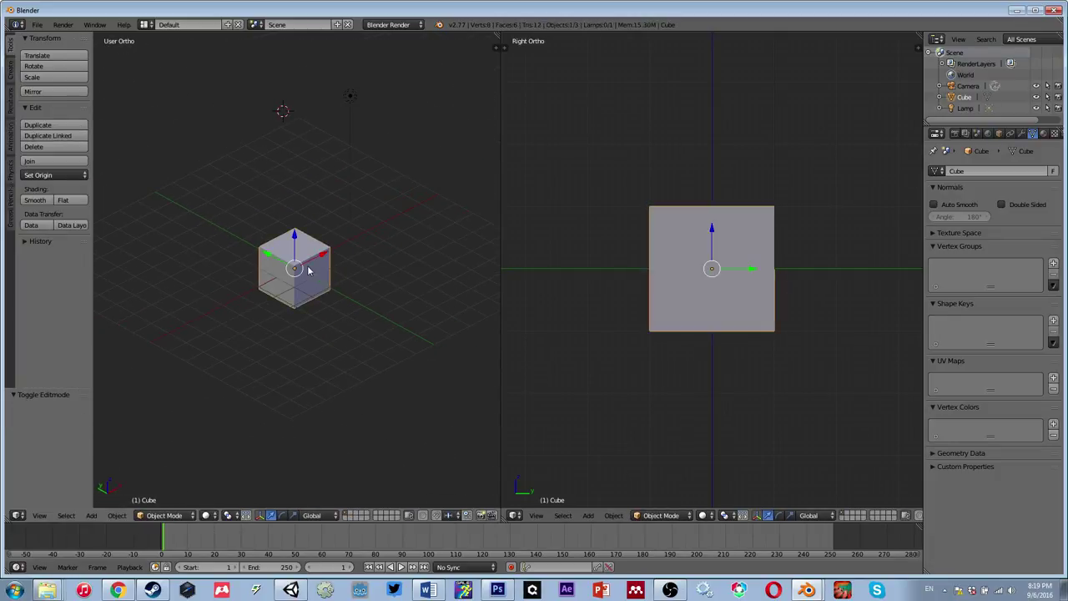
{"action": "scroll", "coordinate": [334, 308], "scroll_direction": "up", "scroll_amount": 4}
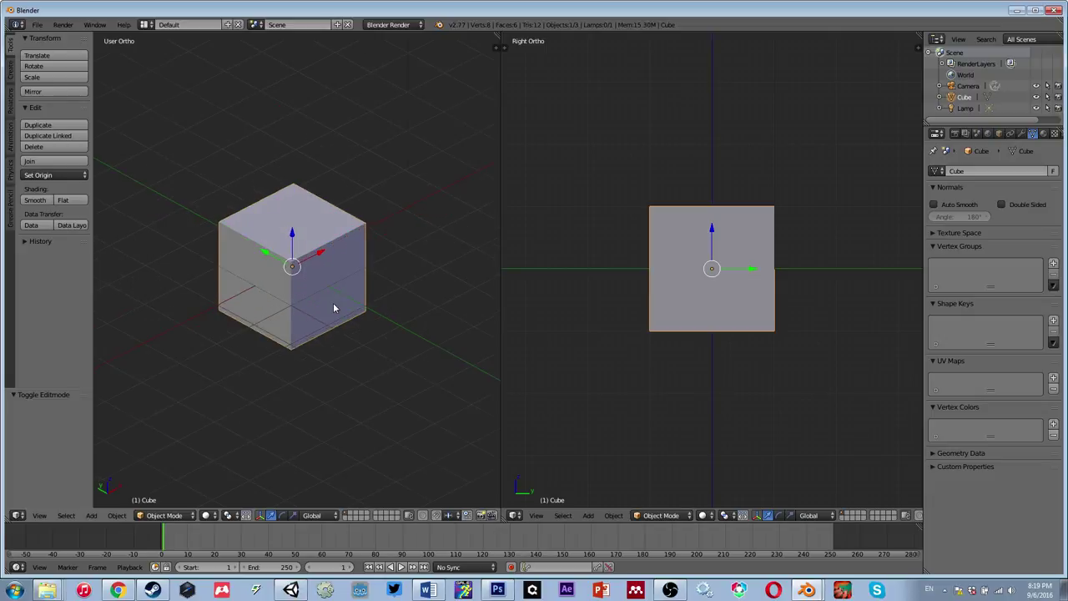
{"action": "scroll", "coordinate": [333, 307], "scroll_direction": "down", "scroll_amount": 4}
{"action": "scroll", "coordinate": [334, 307], "scroll_direction": "up", "scroll_amount": 2}
{"action": "scroll", "coordinate": [334, 307], "scroll_direction": "down", "scroll_amount": 3}
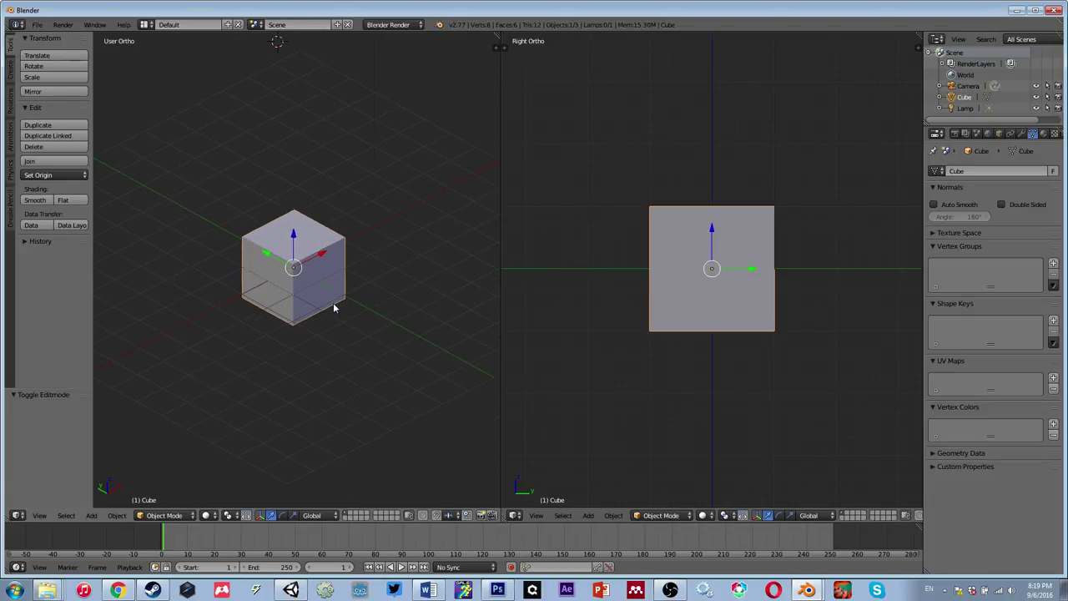
{"action": "mouse_move", "coordinate": [333, 304]}
{"action": "middle_mouse_down"}
{"action": "mouse_move", "coordinate": [306, 306]}
{"action": "mouse_move", "coordinate": [315, 295]}
{"action": "middle_mouse_up"}
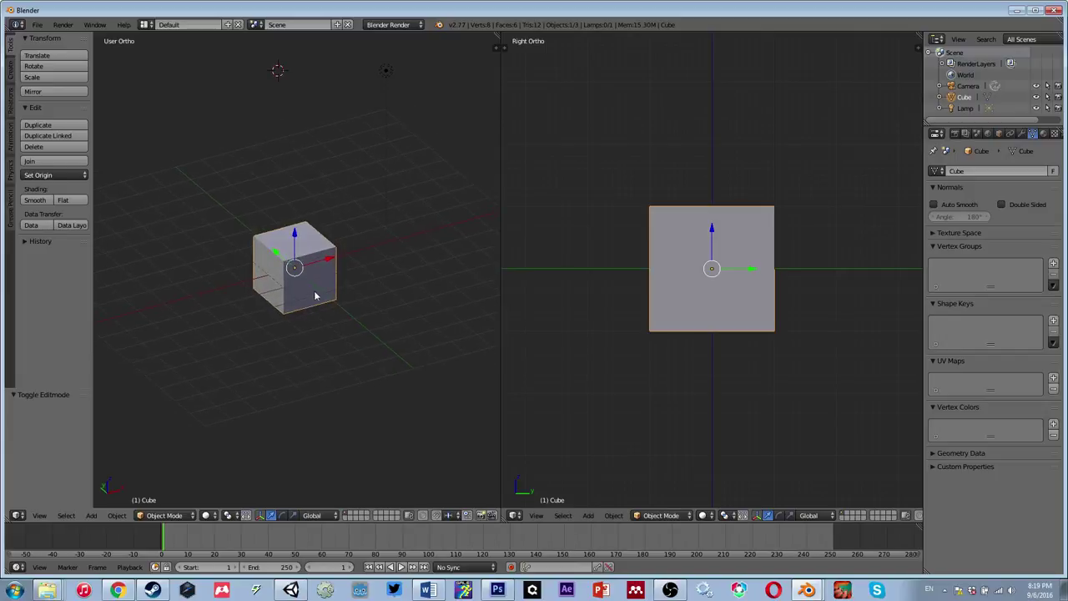
Step: Grab the lamp and the camera and drop each at a first new spot near the cube
{"action": "right_click", "coordinate": [385, 72]}
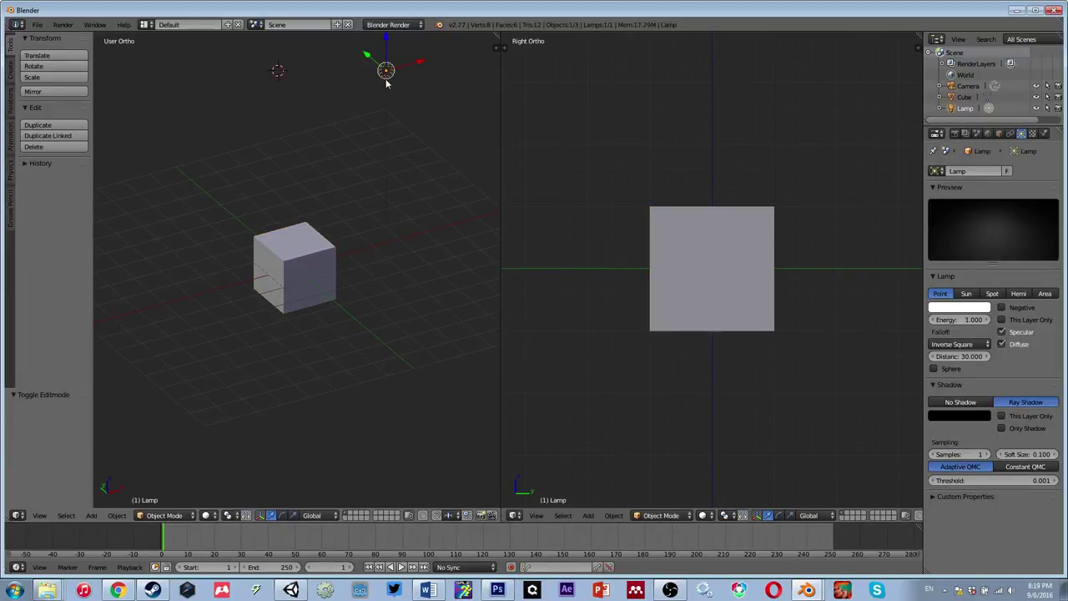
{"action": "key", "text": "g"}
{"action": "left_click", "coordinate": [405, 143]}
{"action": "scroll", "coordinate": [377, 163], "scroll_direction": "down", "scroll_amount": 4}
{"action": "scroll", "coordinate": [417, 209], "scroll_direction": "up", "scroll_amount": 1}
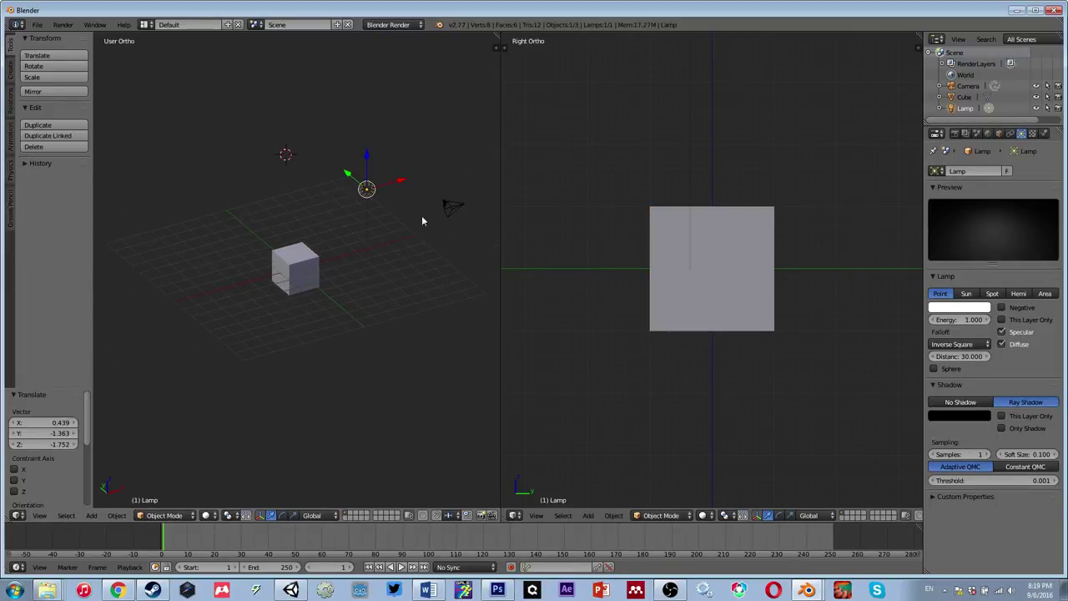
{"action": "right_click", "coordinate": [452, 207]}
{"action": "key", "text": "g"}
{"action": "left_click", "coordinate": [416, 223]}
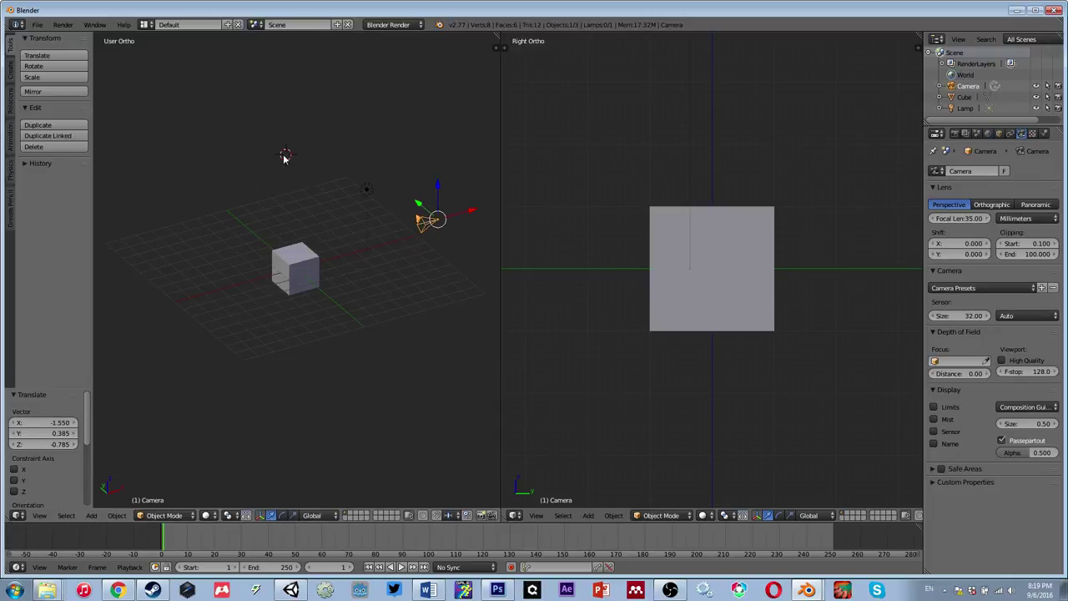
Step: Move the lamp again up and to the left, and shift the camera to a new position
{"action": "right_click", "coordinate": [368, 192]}
{"action": "key", "text": "g"}
{"action": "left_click", "coordinate": [350, 183]}
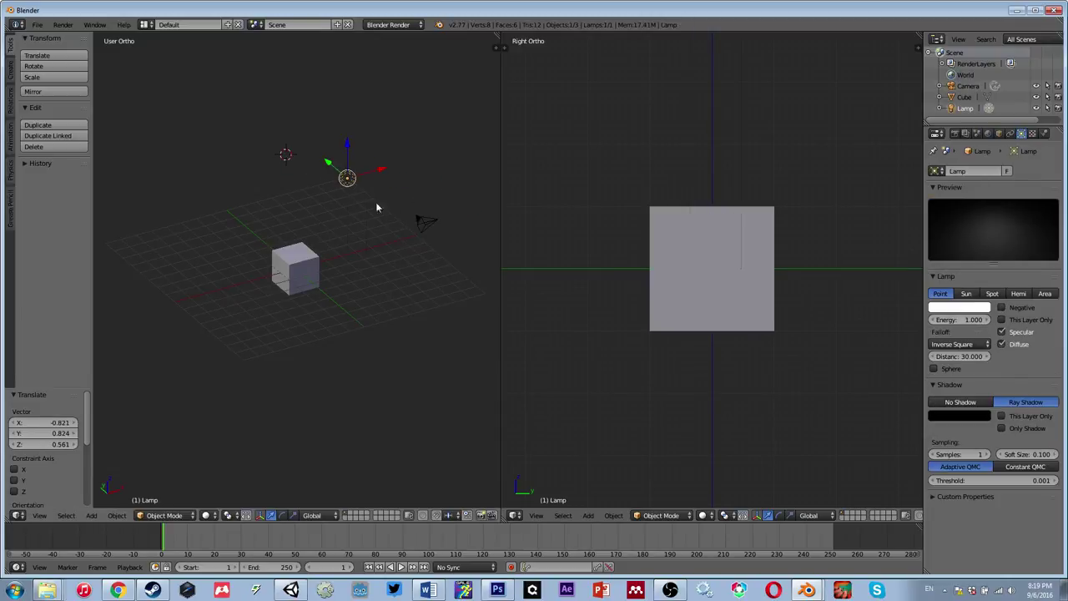
{"action": "right_click", "coordinate": [428, 219]}
{"action": "key", "text": "g"}
{"action": "left_click", "coordinate": [448, 215]}
Step: Select the cube, then zoom and orbit the view around it
{"action": "right_click", "coordinate": [321, 263]}
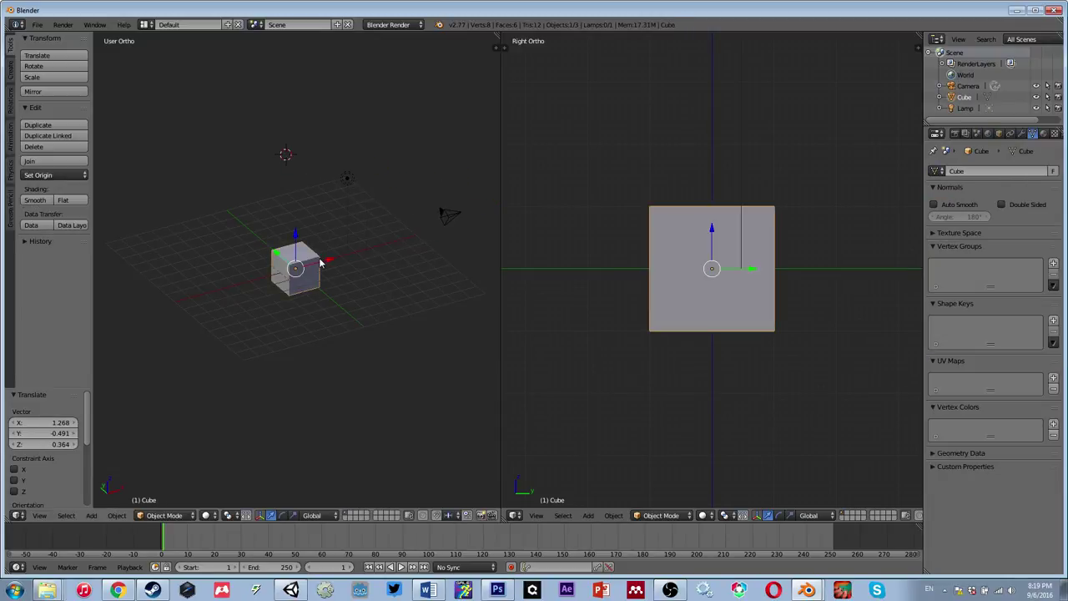
{"action": "scroll", "coordinate": [319, 267], "scroll_direction": "up", "scroll_amount": 2}
{"action": "scroll", "coordinate": [317, 268], "scroll_direction": "down", "scroll_amount": 1}
{"action": "scroll", "coordinate": [317, 265], "scroll_direction": "up", "scroll_amount": 2}
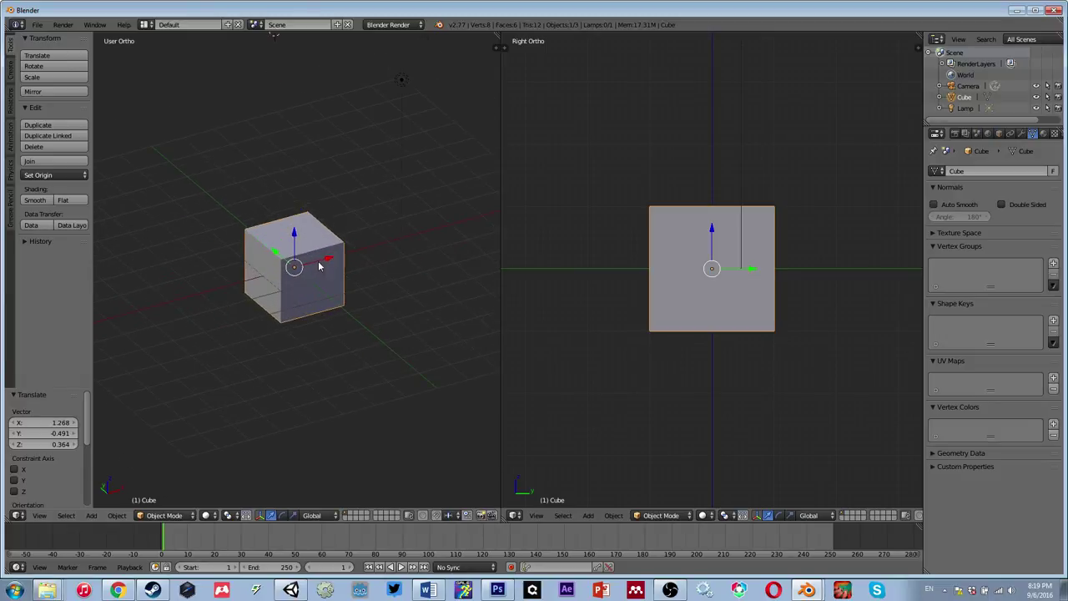
{"action": "scroll", "coordinate": [326, 262], "scroll_direction": "up", "scroll_amount": 1}
{"action": "mouse_move", "coordinate": [339, 252]}
{"action": "middle_mouse_down"}
{"action": "mouse_move", "coordinate": [353, 276]}
{"action": "mouse_move", "coordinate": [295, 262]}
{"action": "mouse_move", "coordinate": [306, 241]}
{"action": "mouse_move", "coordinate": [331, 261]}
{"action": "middle_mouse_up"}
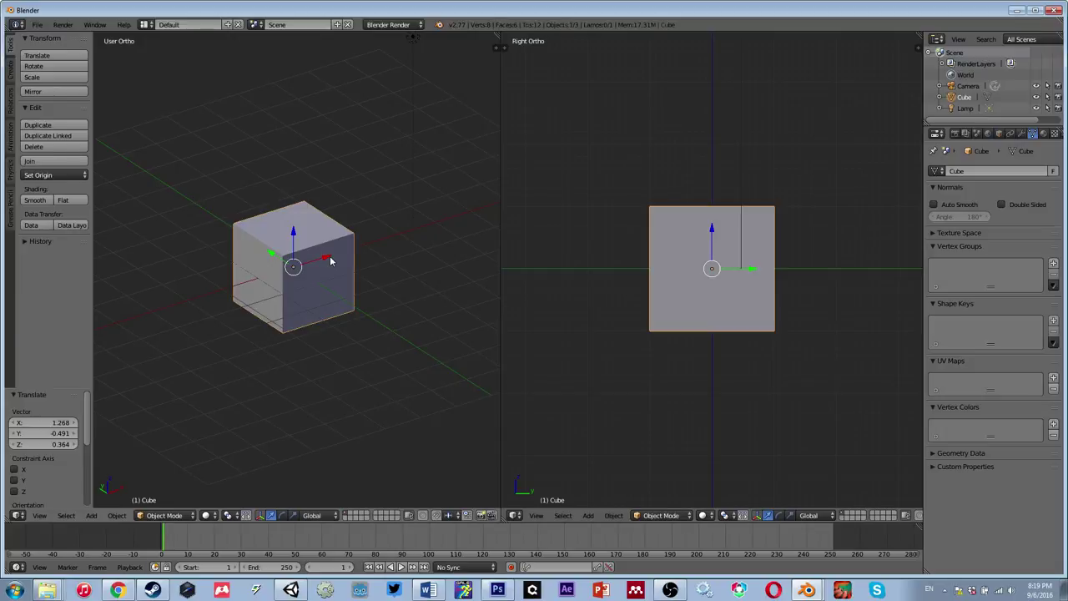
Step: Enter Edit Mode and pull the cube's top corner vertices out of place
{"action": "key", "text": "Tab"}
{"action": "key", "text": "a"}
{"action": "right_click", "coordinate": [354, 236]}
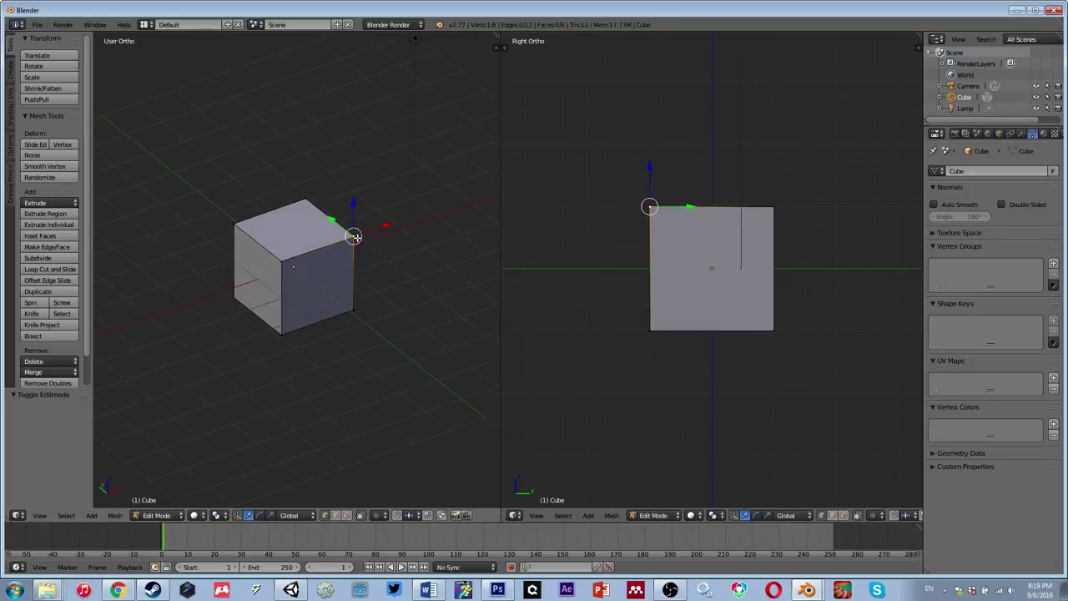
{"action": "left_click_drag", "start_coordinate": [354, 236], "coordinate": [333, 248]}
{"action": "key", "text": "g"}
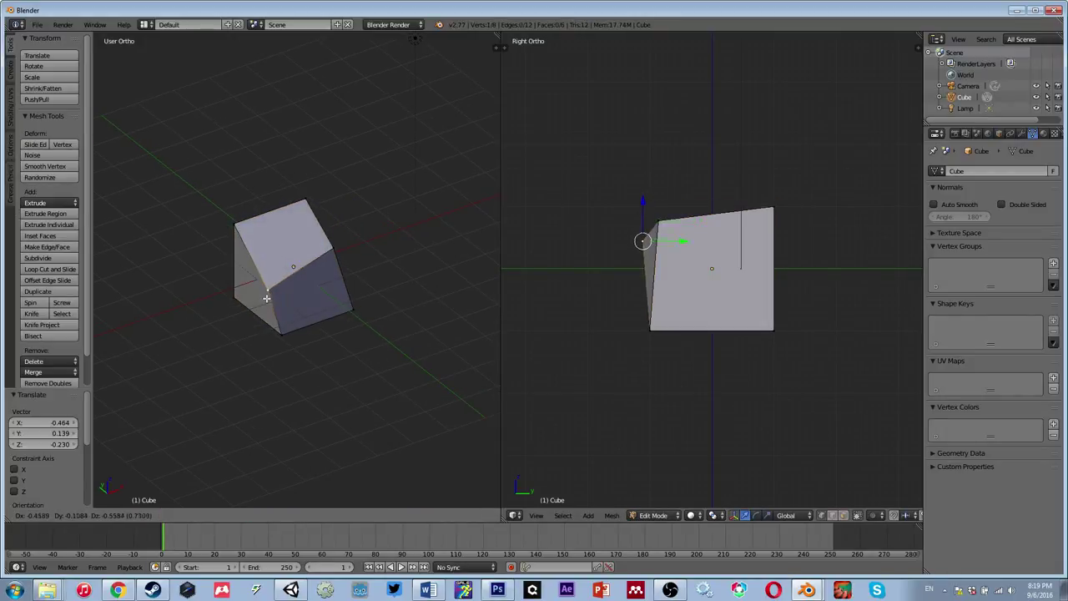
{"action": "left_click", "coordinate": [265, 299]}
{"action": "right_click", "coordinate": [234, 224]}
{"action": "key", "text": "g"}
{"action": "left_click", "coordinate": [267, 232]}
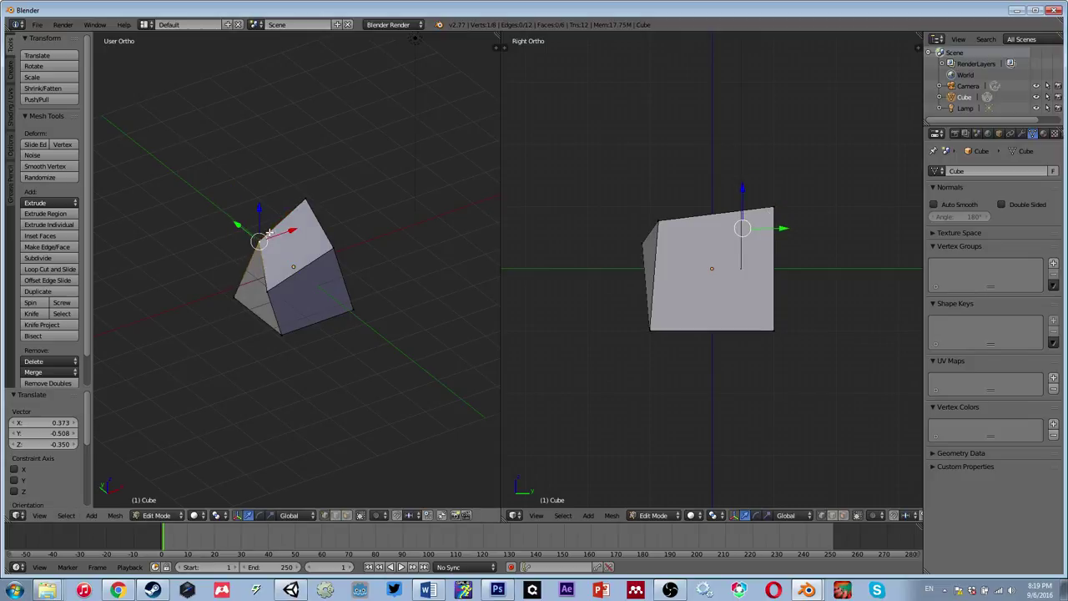
{"action": "key", "text": "g"}
{"action": "left_click", "coordinate": [305, 224]}
Step: Move the bottom corner vertices too, then undo every vertex edit with Ctrl+Z
{"action": "right_click", "coordinate": [353, 305]}
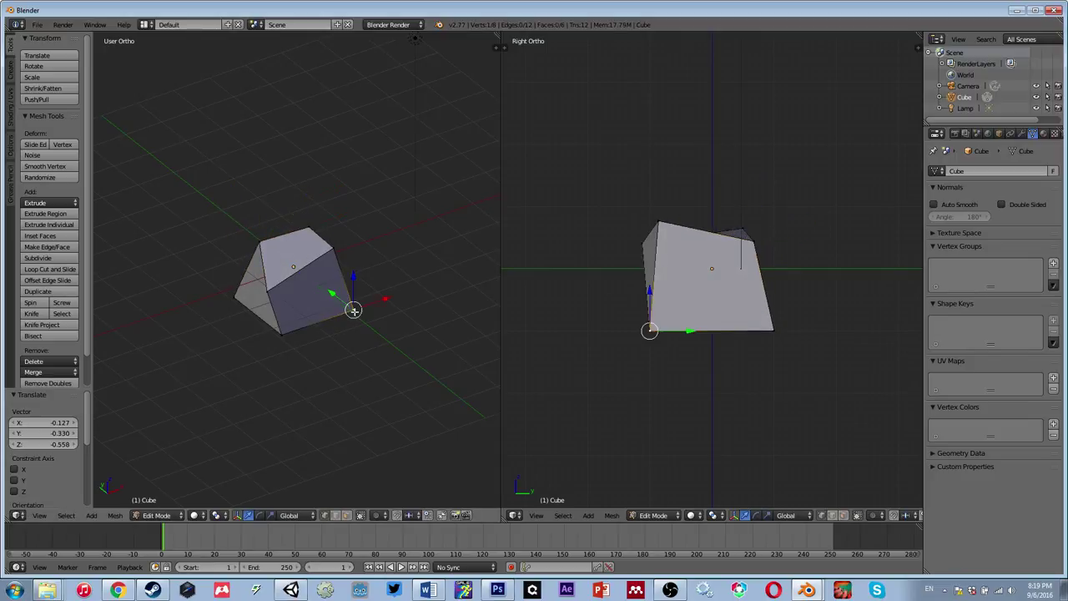
{"action": "key", "text": "g"}
{"action": "left_click", "coordinate": [321, 305]}
{"action": "right_click", "coordinate": [280, 330]}
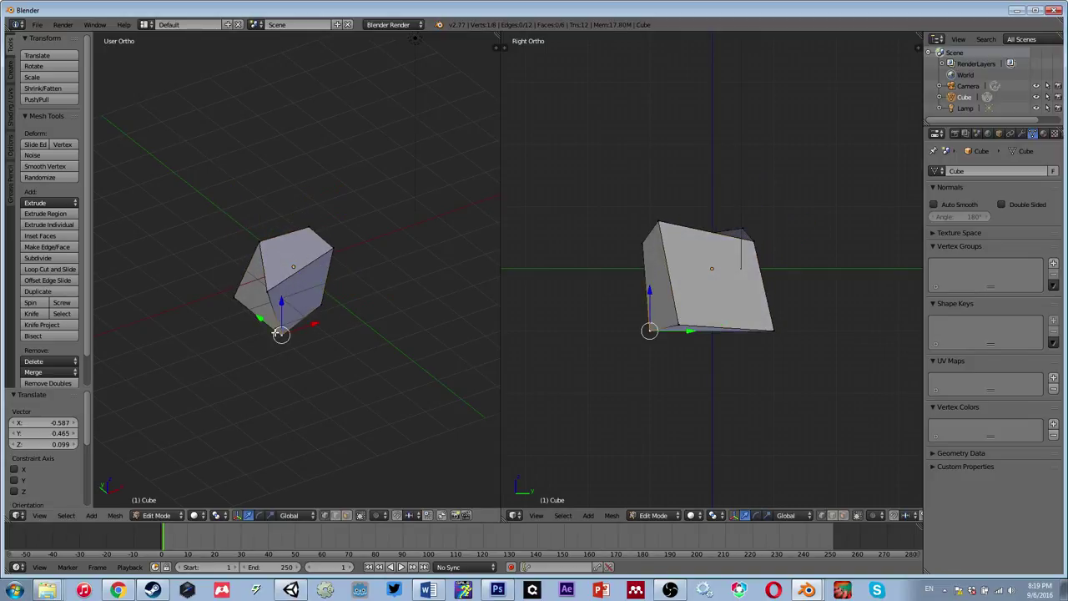
{"action": "key", "text": "g"}
{"action": "left_click", "coordinate": [276, 313]}
{"action": "right_click", "coordinate": [236, 298]}
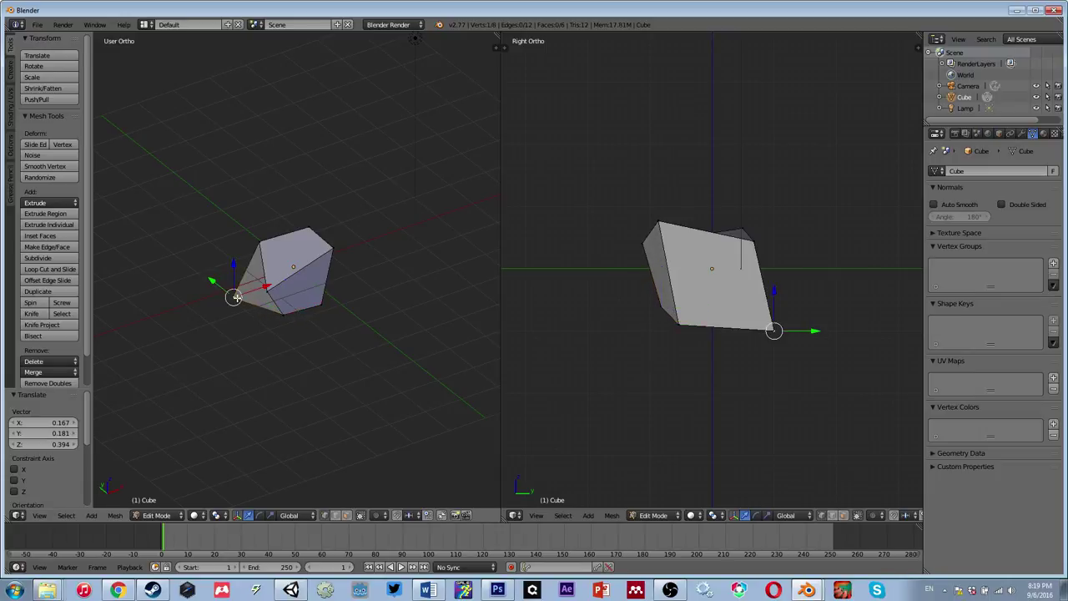
{"action": "key", "text": "g"}
{"action": "left_click", "coordinate": [298, 298]}
{"action": "key", "text": "ctrl+z"}
{"action": "key", "text": "ctrl+z"}
{"action": "key", "text": "ctrl+z"}
{"action": "key", "text": "ctrl+z"}
{"action": "key", "text": "ctrl+z"}
{"action": "key", "text": "ctrl+z"}
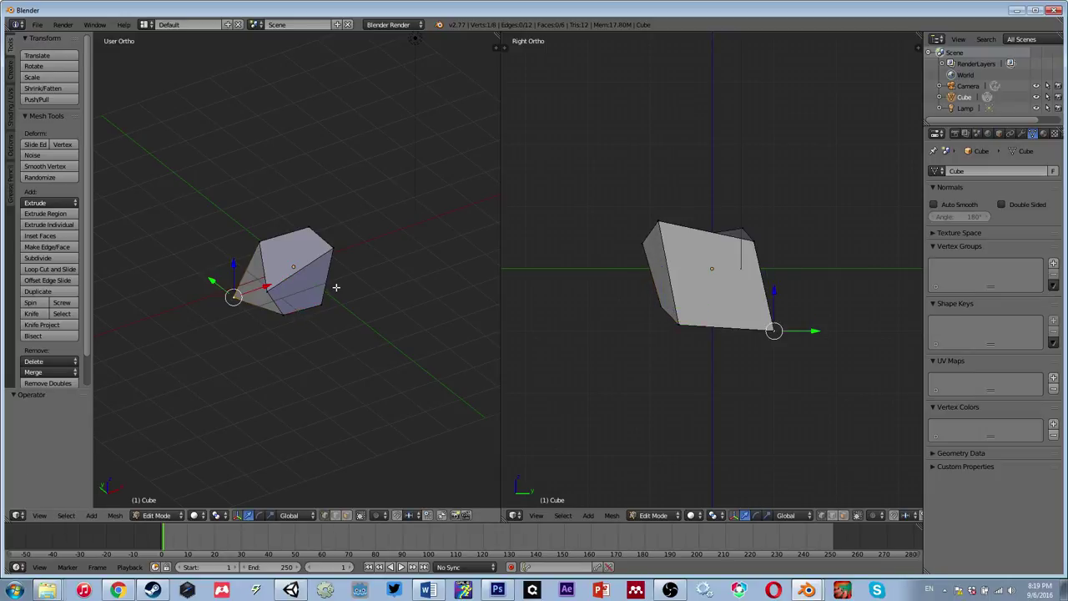
{"action": "key", "text": "ctrl+z"}
{"action": "key", "text": "ctrl+z"}
{"action": "key", "text": "ctrl+z"}
{"action": "key", "text": "ctrl+z"}
{"action": "key", "text": "ctrl+z"}
{"action": "key", "text": "ctrl+z"}
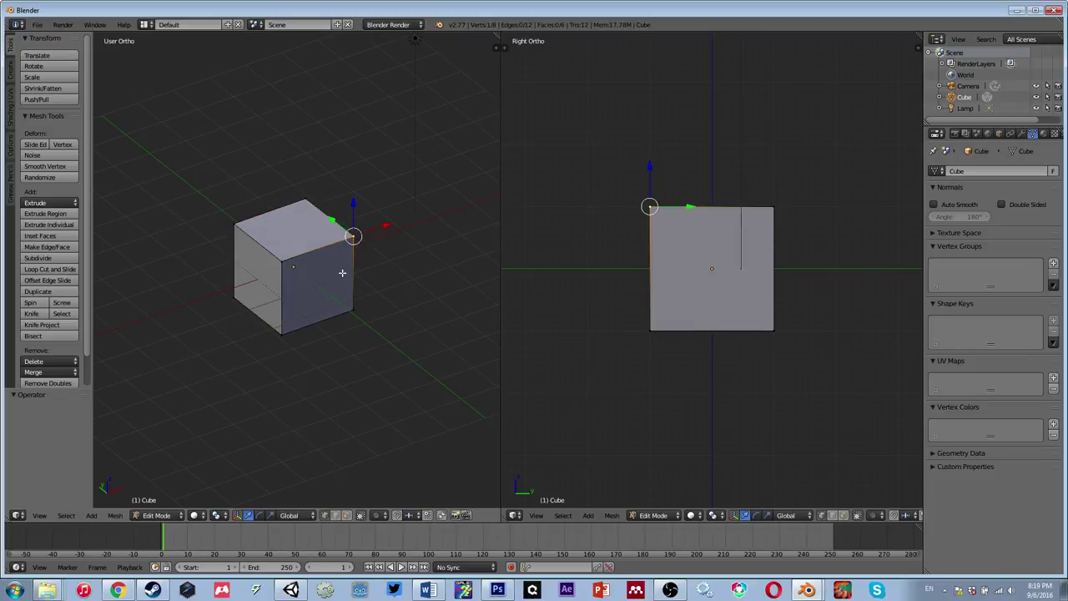
Step: Deselect all vertices, return to Object Mode and orbit to a lower view angle
{"action": "key", "text": "a"}
{"action": "scroll", "coordinate": [344, 273], "scroll_direction": "down", "scroll_amount": 4}
{"action": "scroll", "coordinate": [347, 267], "scroll_direction": "up", "scroll_amount": 2}
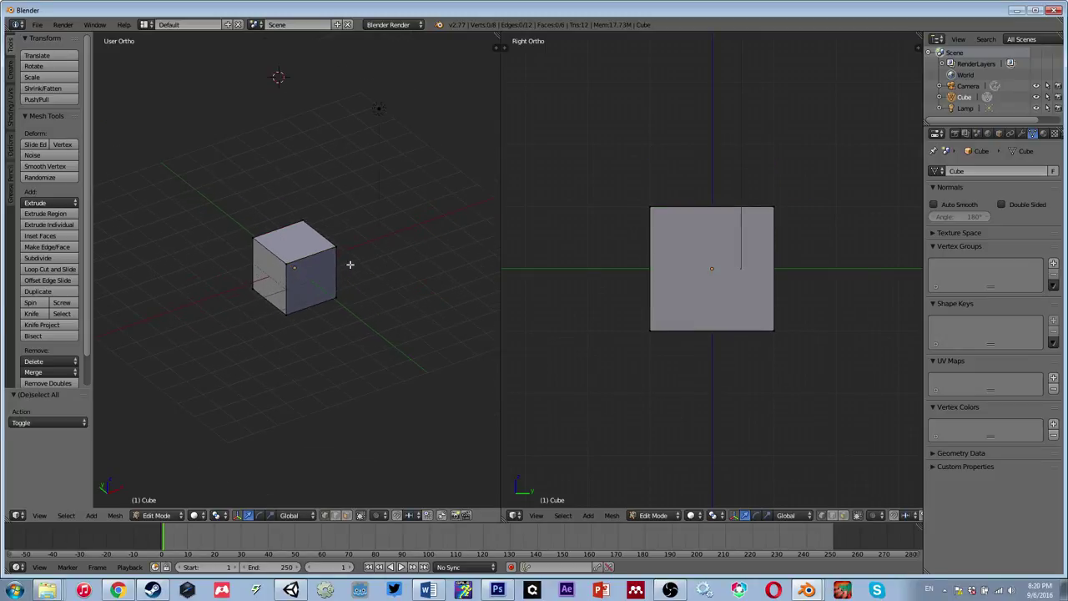
{"action": "middle_click_drag", "start_coordinate": [350, 264], "coordinate": [325, 264], "text": "shift"}
{"action": "key", "text": "Tab"}
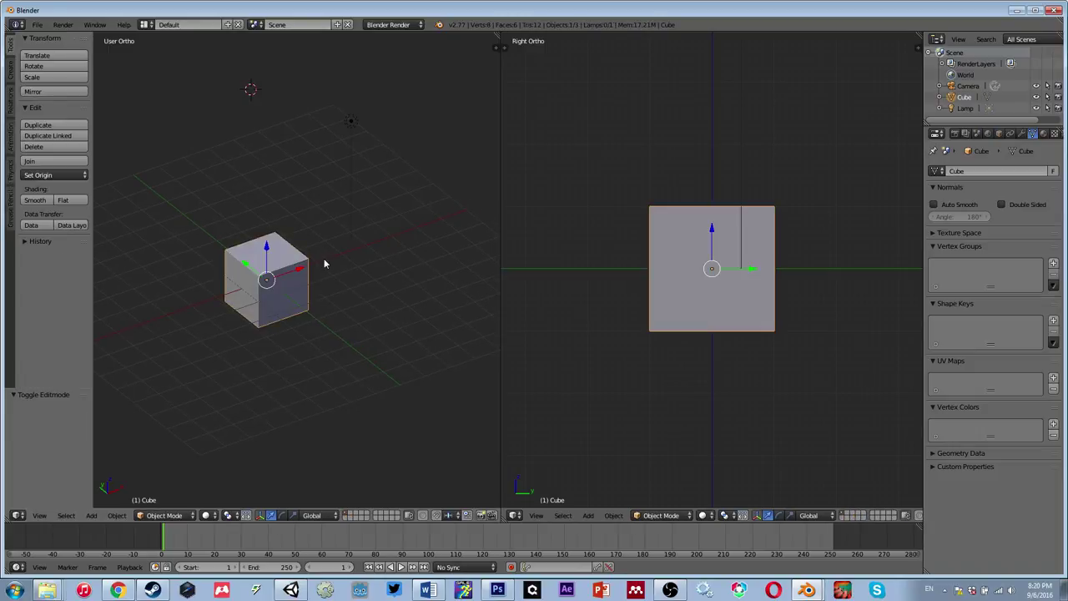
{"action": "key", "text": "a"}
{"action": "key", "text": "a"}
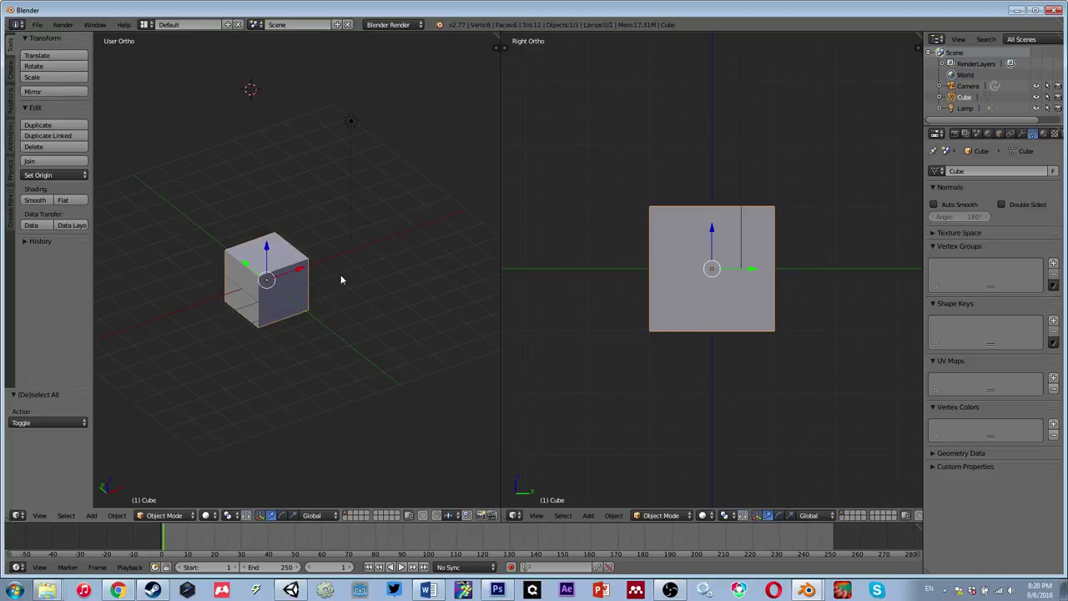
{"action": "mouse_move", "coordinate": [340, 279]}
{"action": "middle_mouse_down"}
{"action": "mouse_move", "coordinate": [340, 212]}
{"action": "mouse_move", "coordinate": [339, 282]}
{"action": "mouse_move", "coordinate": [341, 271]}
{"action": "middle_mouse_up"}
Step: Back in Edit Mode, move a top corner vertex, undo it, deselect, and bring up Shift+A
{"action": "key", "text": "Tab"}
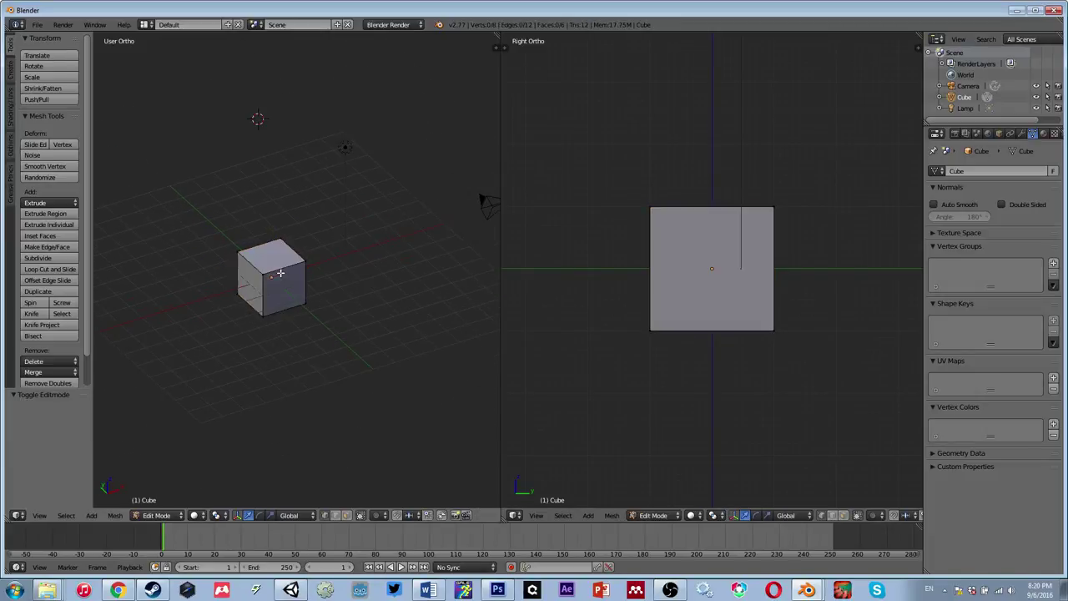
{"action": "right_click", "coordinate": [305, 260]}
{"action": "key", "text": "g"}
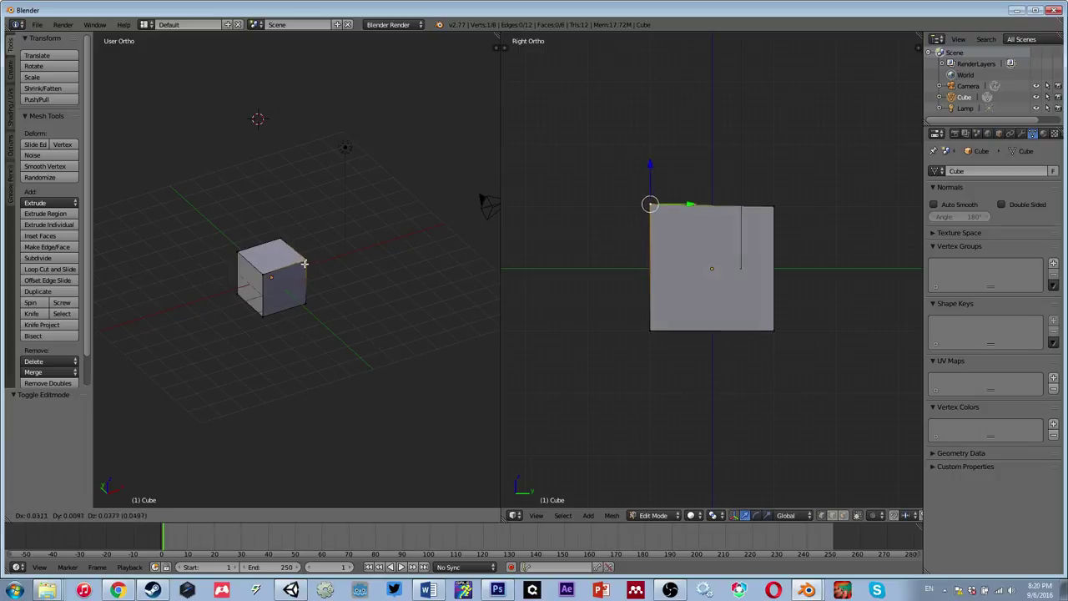
{"action": "left_click", "coordinate": [308, 259]}
{"action": "key", "text": "ctrl+z"}
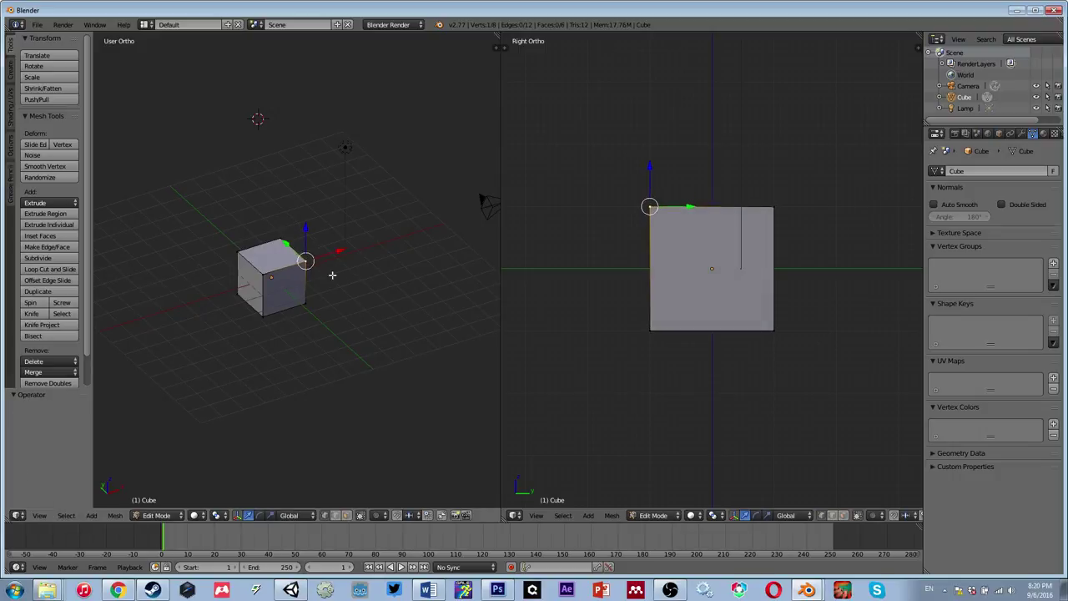
{"action": "scroll", "coordinate": [320, 274], "scroll_direction": "up", "scroll_amount": 2}
{"action": "key", "text": "a"}
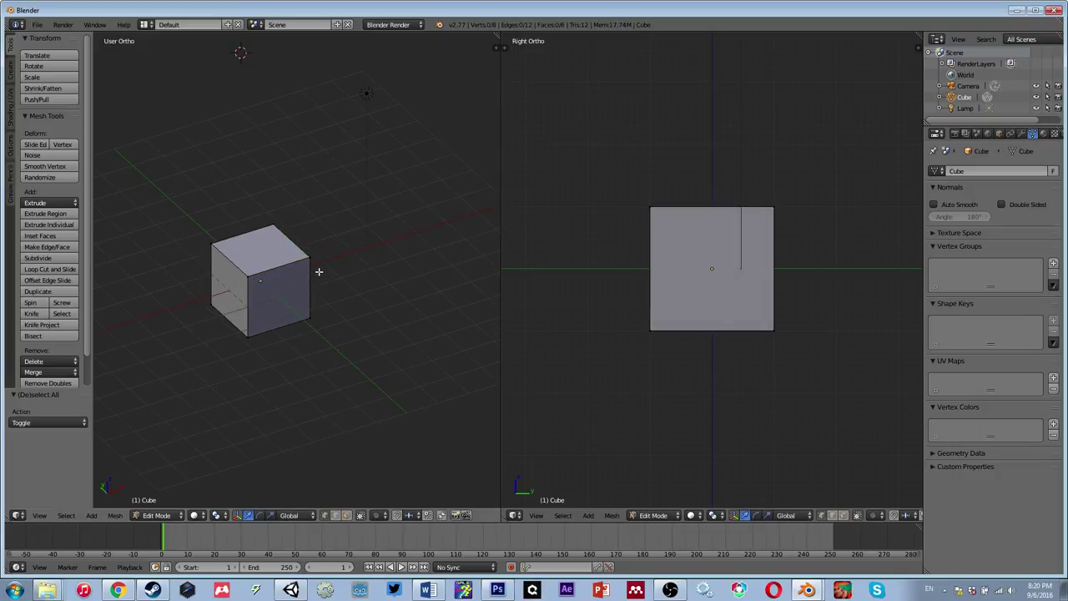
{"action": "key", "text": "shift+a"}
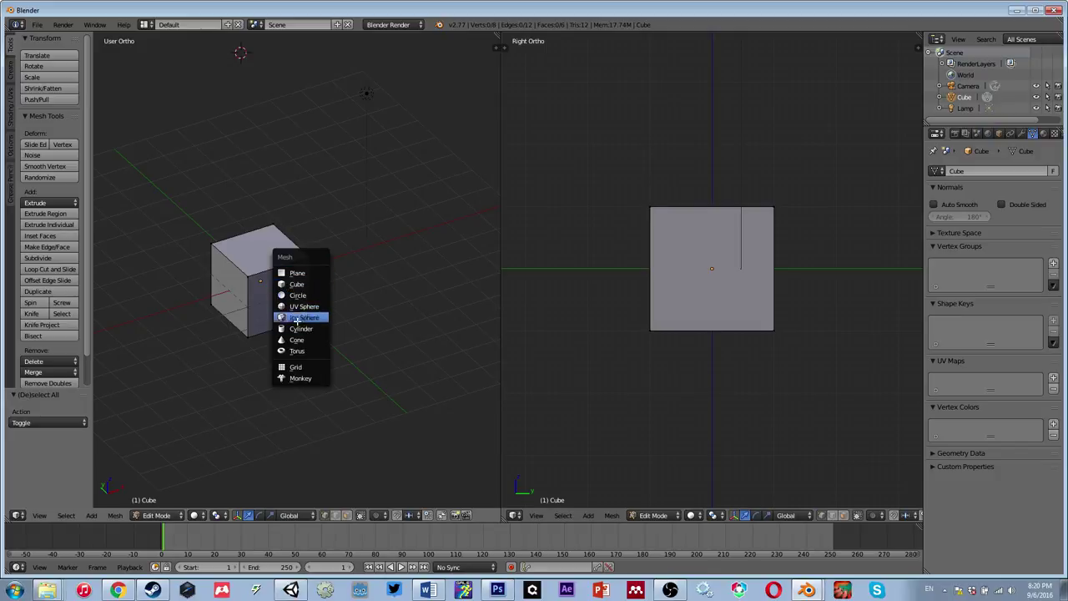
Step: Add a Monkey mesh and place it to the right of the cube
{"action": "left_click", "coordinate": [300, 378]}
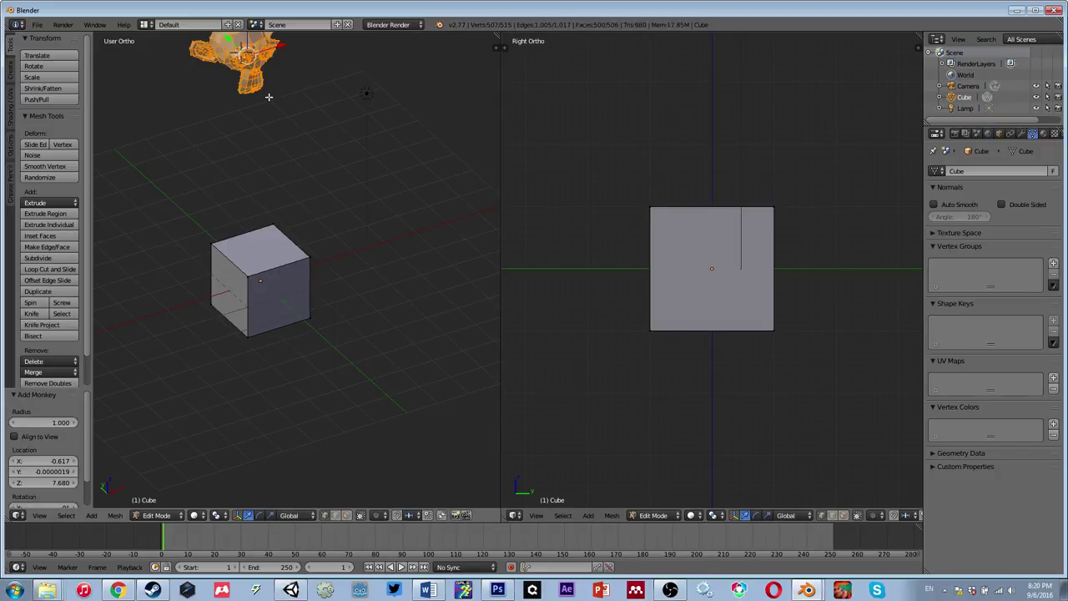
{"action": "key", "text": "g"}
{"action": "left_click", "coordinate": [434, 266]}
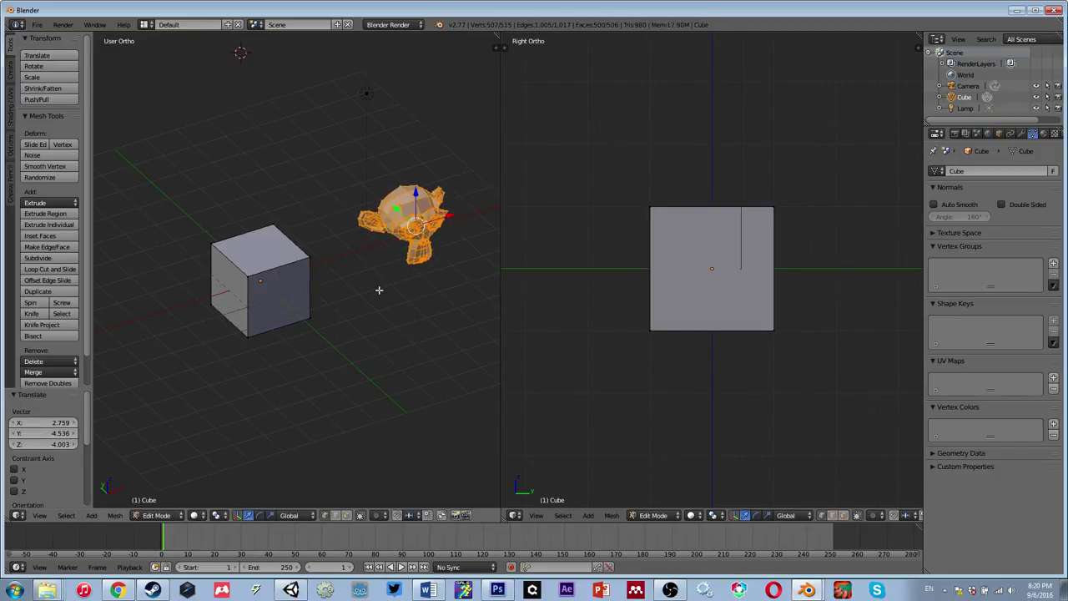
{"action": "key", "text": "a"}
{"action": "key", "text": "Tab"}
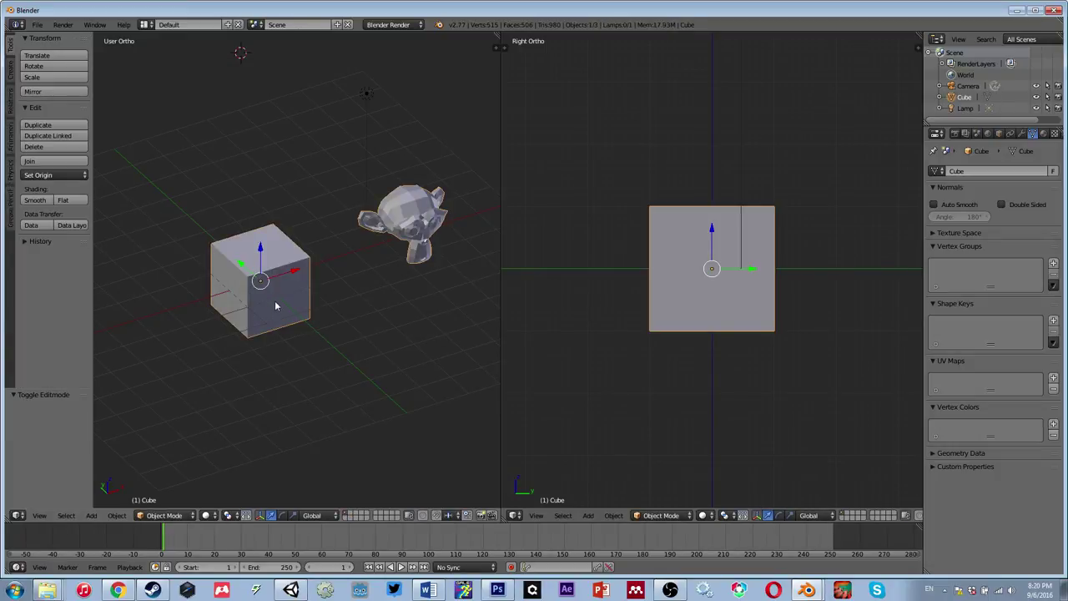
{"action": "key", "text": "a"}
{"action": "key", "text": "a"}
{"action": "key", "text": "a"}
{"action": "key", "text": "a"}
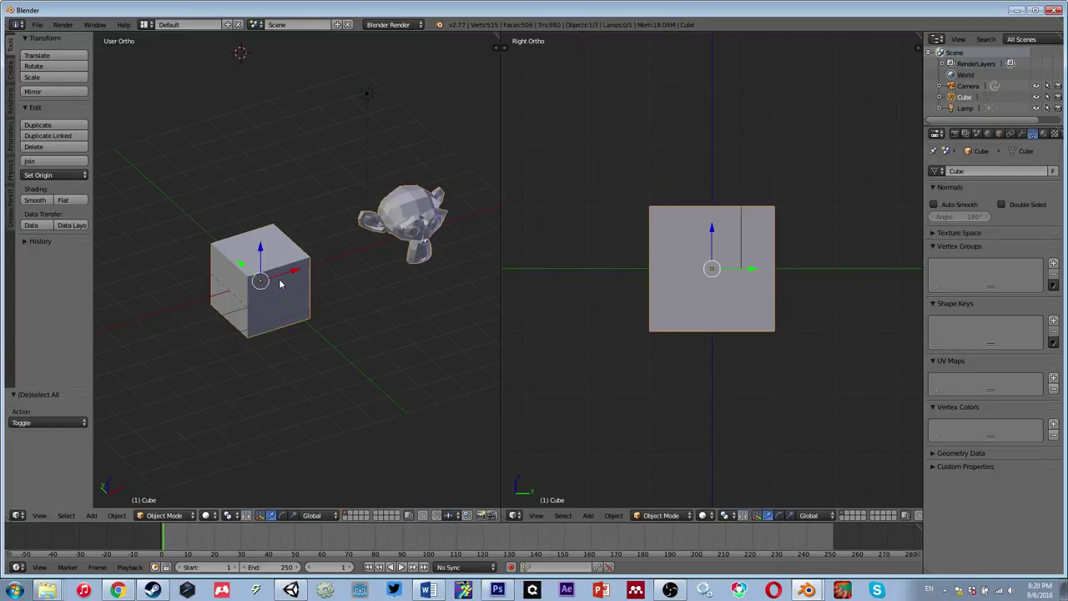
{"action": "key", "text": "Tab"}
Step: Select the linked monkey head and move it onto, behind, then above the cube
{"action": "key", "text": "l"}
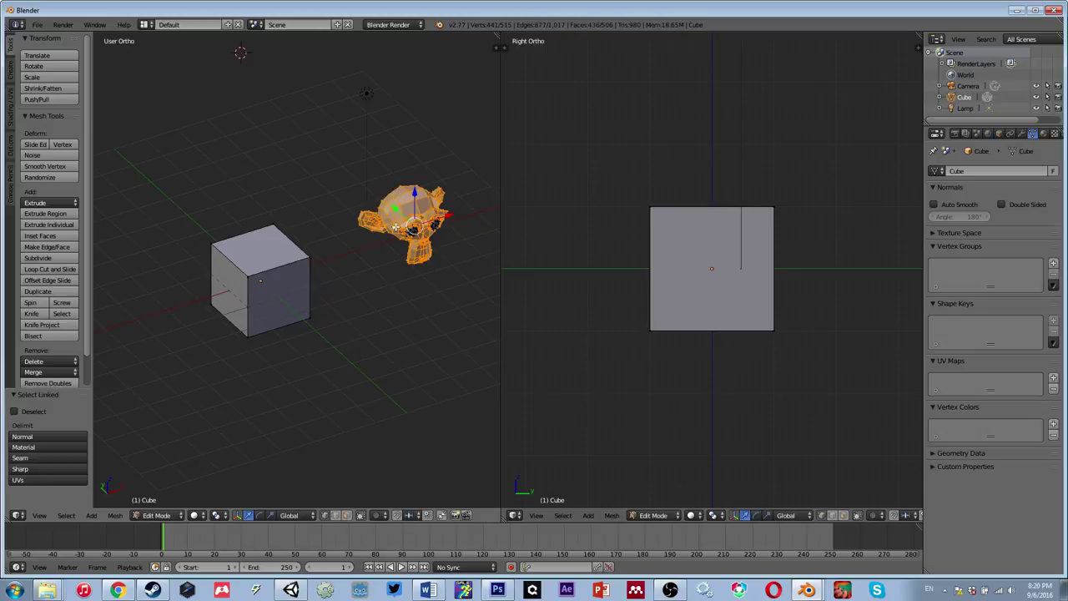
{"action": "key", "text": "g"}
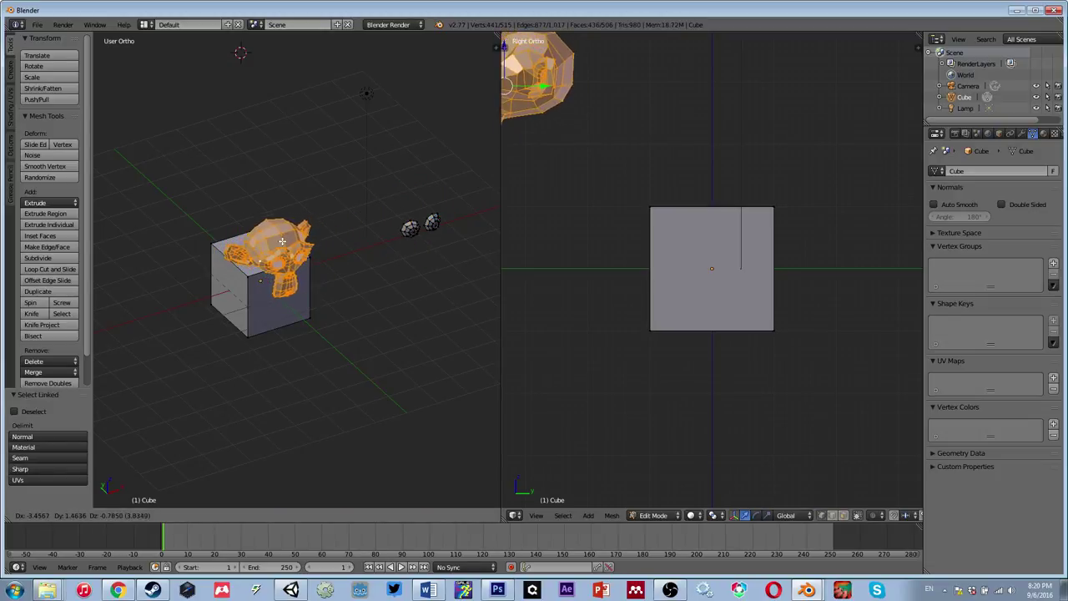
{"action": "left_click", "coordinate": [282, 236]}
{"action": "key", "text": "g"}
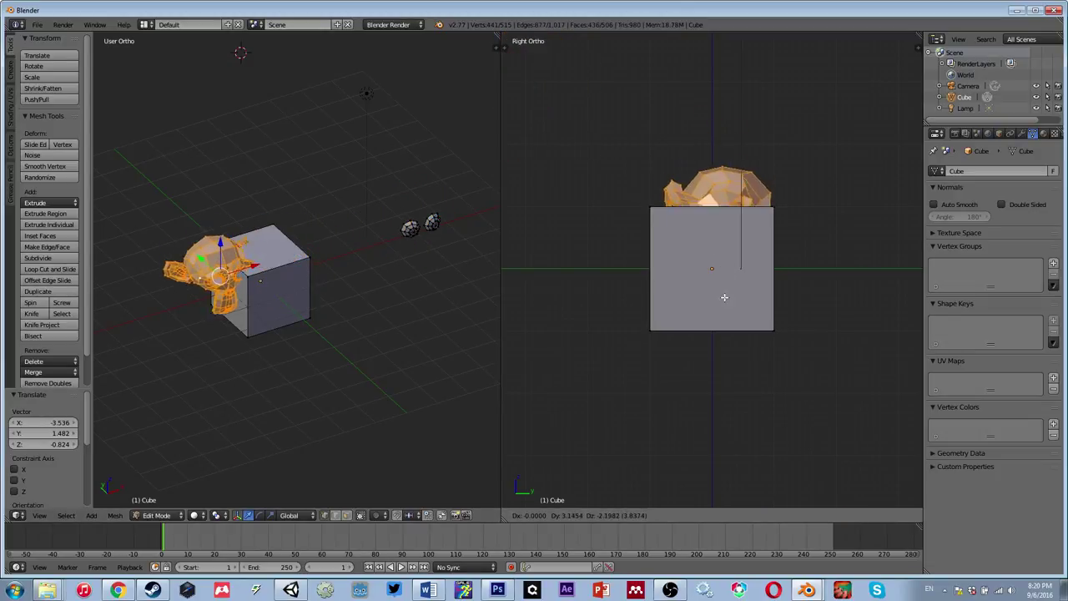
{"action": "left_click", "coordinate": [519, 277]}
{"action": "key", "text": "g"}
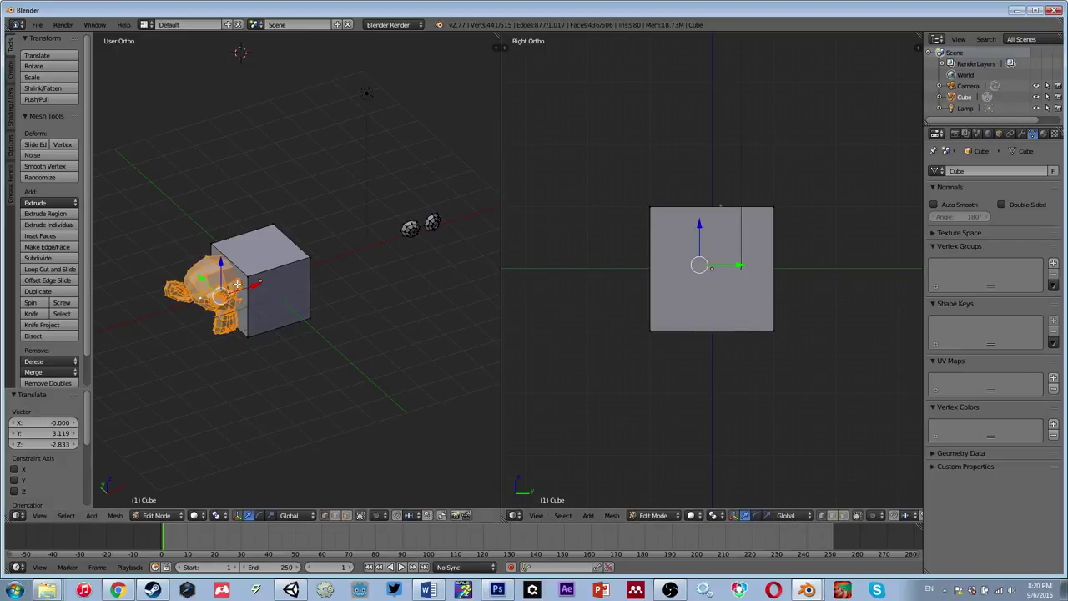
{"action": "key", "text": "x"}
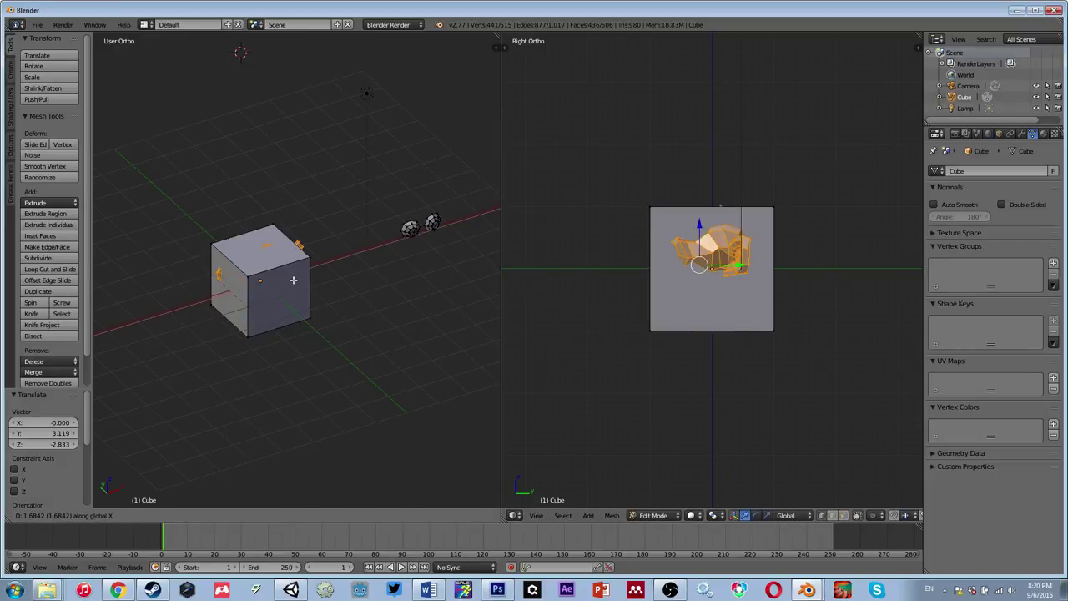
{"action": "left_click", "coordinate": [290, 281]}
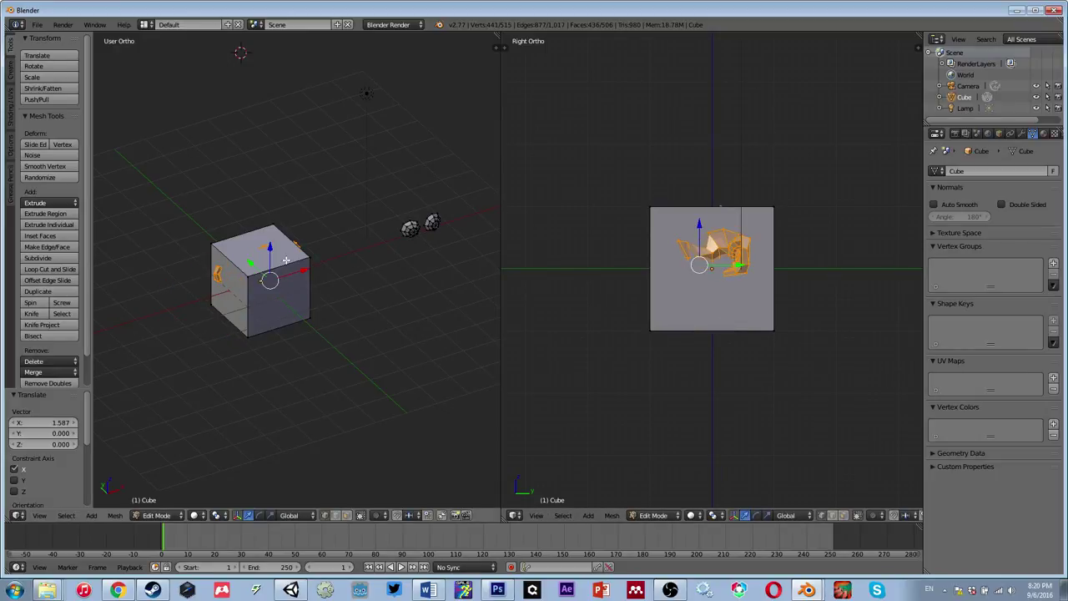
{"action": "key", "text": "g"}
{"action": "left_click", "coordinate": [298, 166]}
Step: Toggle between Object and Edit Mode, reselecting the cube and orbiting to inspect the scene
{"action": "key", "text": "Tab"}
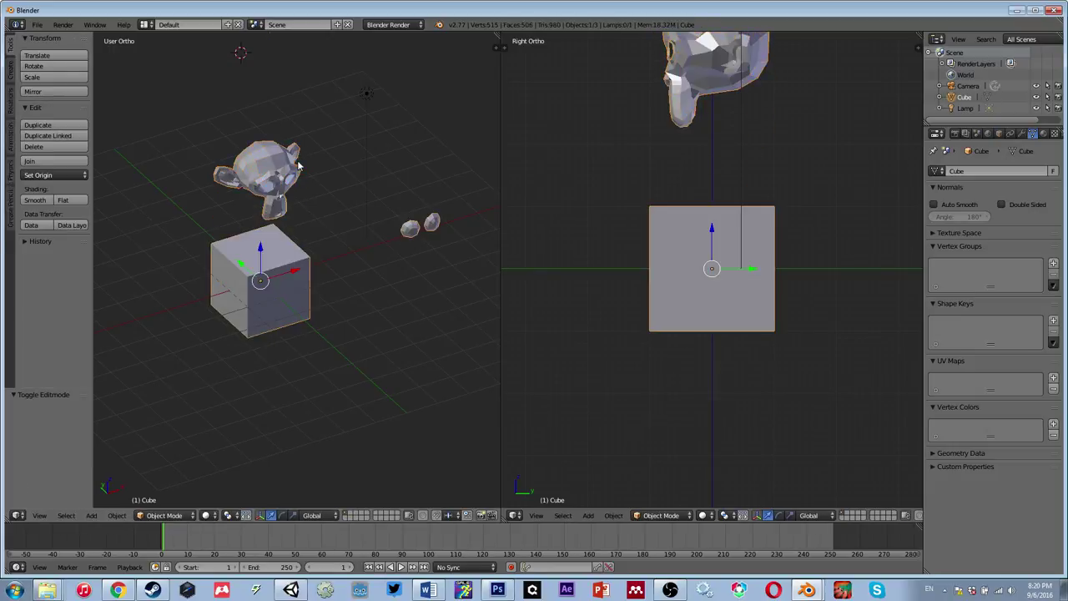
{"action": "key", "text": "a"}
{"action": "middle_click_drag", "start_coordinate": [325, 253], "coordinate": [380, 192]}
{"action": "right_click", "coordinate": [384, 190]}
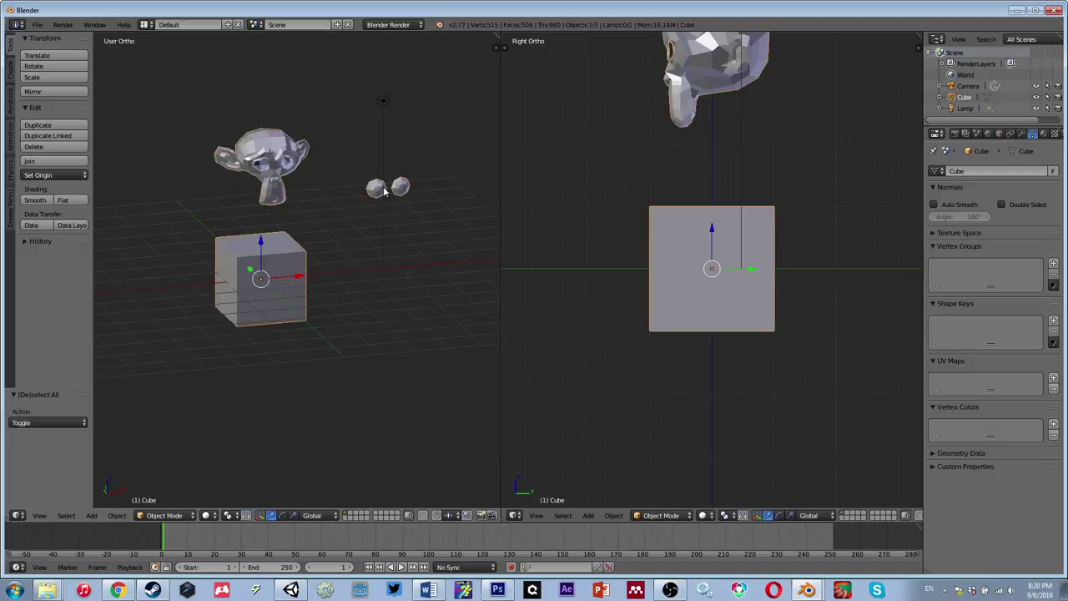
{"action": "mouse_move", "coordinate": [287, 195]}
{"action": "middle_mouse_down"}
{"action": "mouse_move", "coordinate": [325, 219]}
{"action": "mouse_move", "coordinate": [288, 194]}
{"action": "middle_mouse_up"}
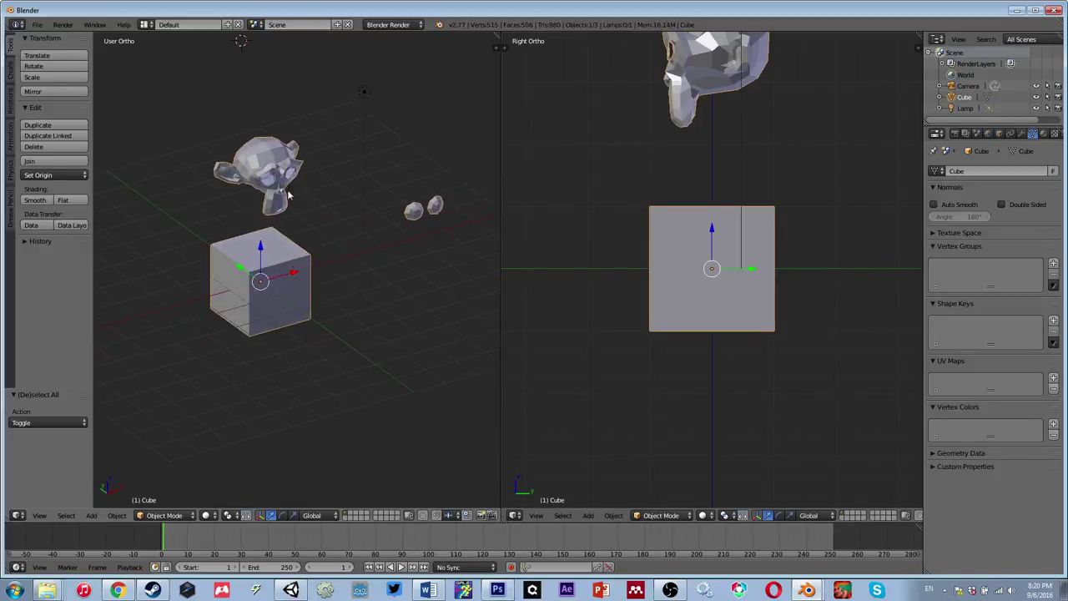
{"action": "right_click", "coordinate": [283, 192]}
{"action": "key", "text": "Tab"}
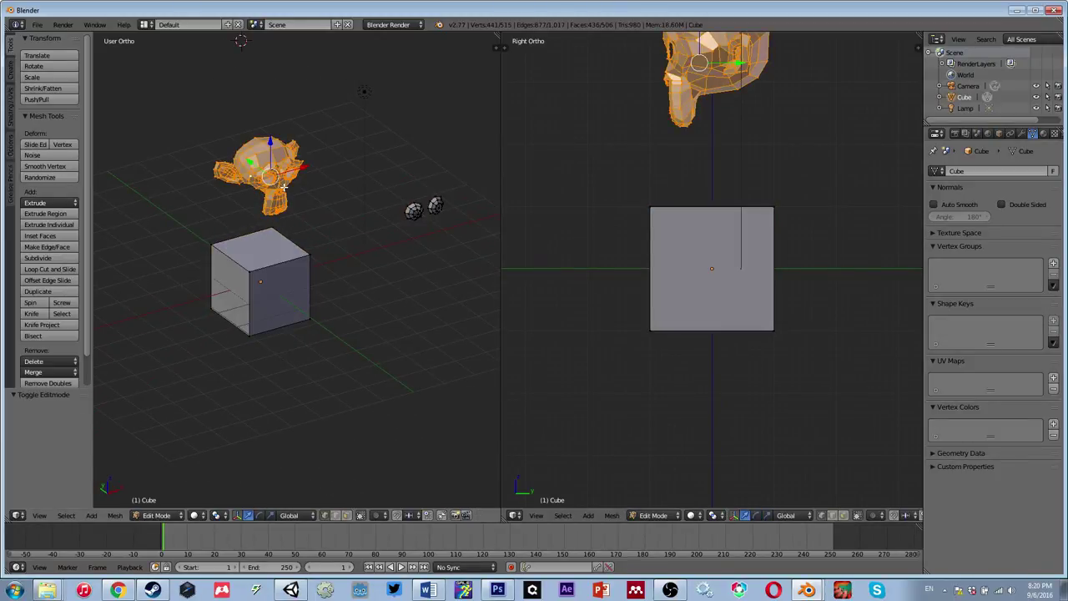
{"action": "key", "text": "a"}
{"action": "middle_click_drag", "start_coordinate": [305, 200], "coordinate": [279, 200]}
{"action": "key", "text": "Tab"}
{"action": "mouse_move", "coordinate": [293, 238]}
{"action": "middle_mouse_down"}
{"action": "mouse_move", "coordinate": [351, 264]}
{"action": "mouse_move", "coordinate": [256, 237]}
{"action": "mouse_move", "coordinate": [274, 243]}
{"action": "middle_mouse_up"}
Step: In Edit Mode, link-select the monkey head and both small spheres without the cube
{"action": "key", "text": "Tab"}
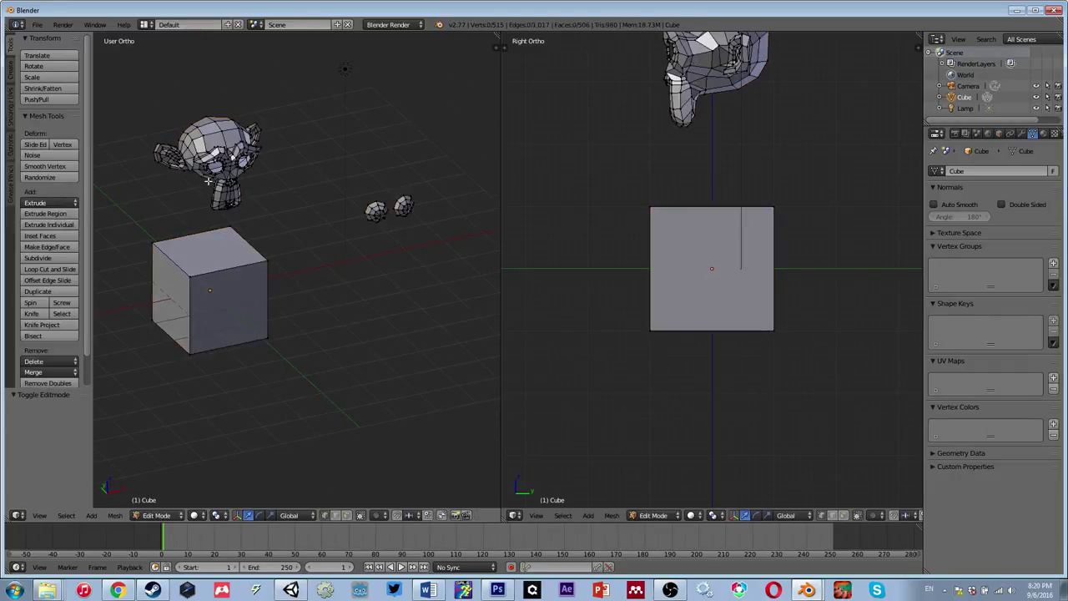
{"action": "key", "text": "l"}
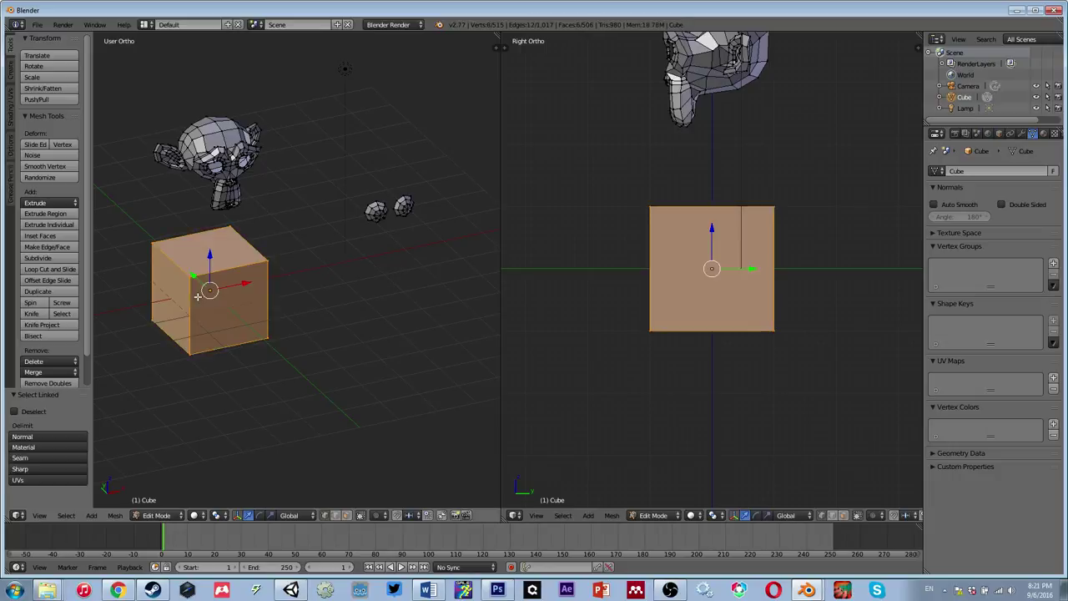
{"action": "key", "text": "l"}
{"action": "key", "text": "l"}
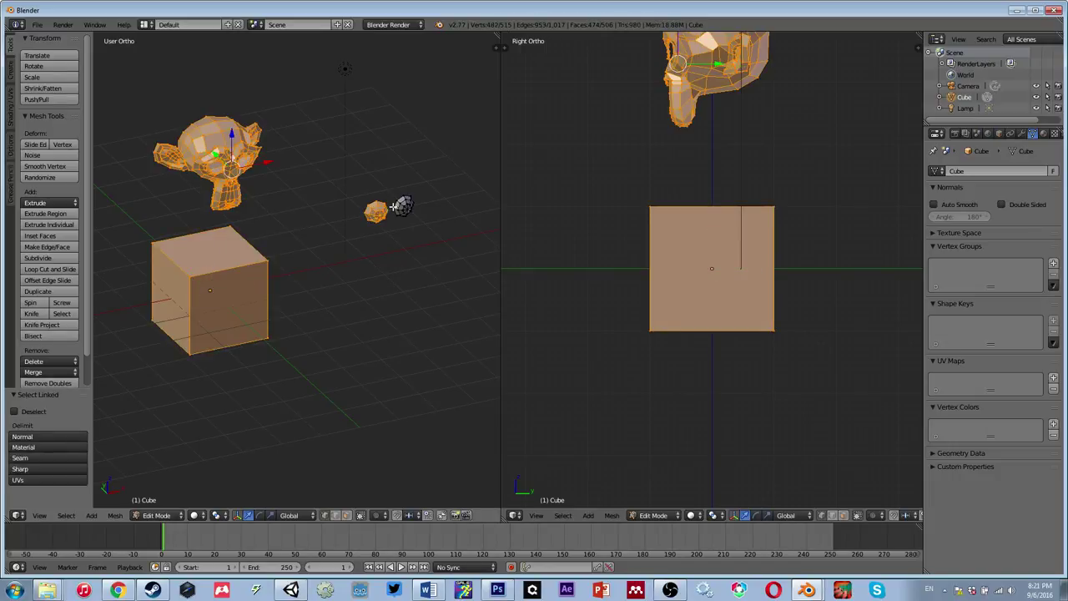
{"action": "key", "text": "l"}
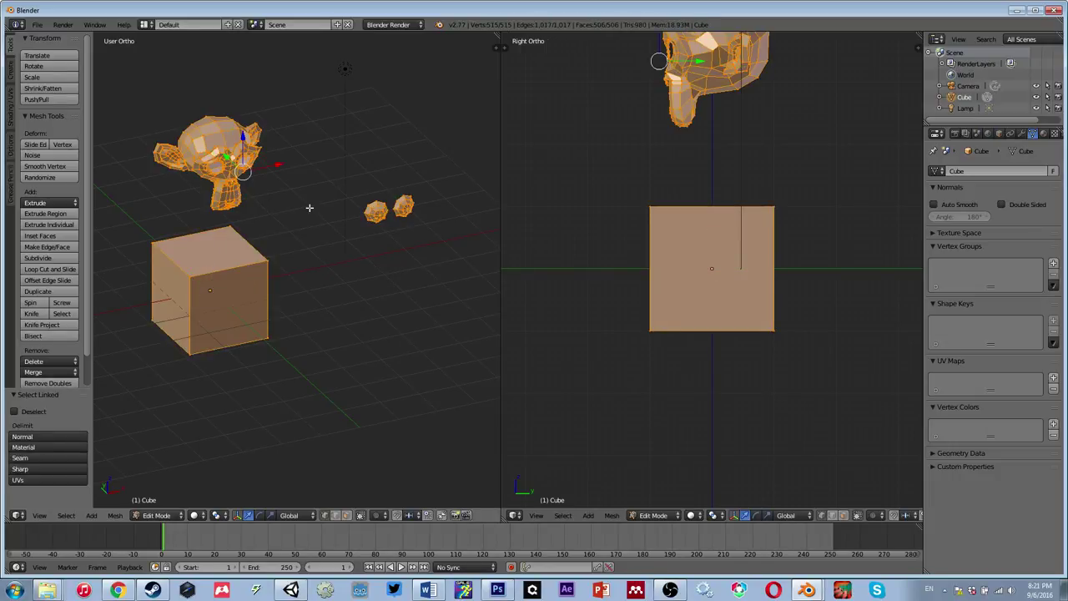
{"action": "key", "text": "a"}
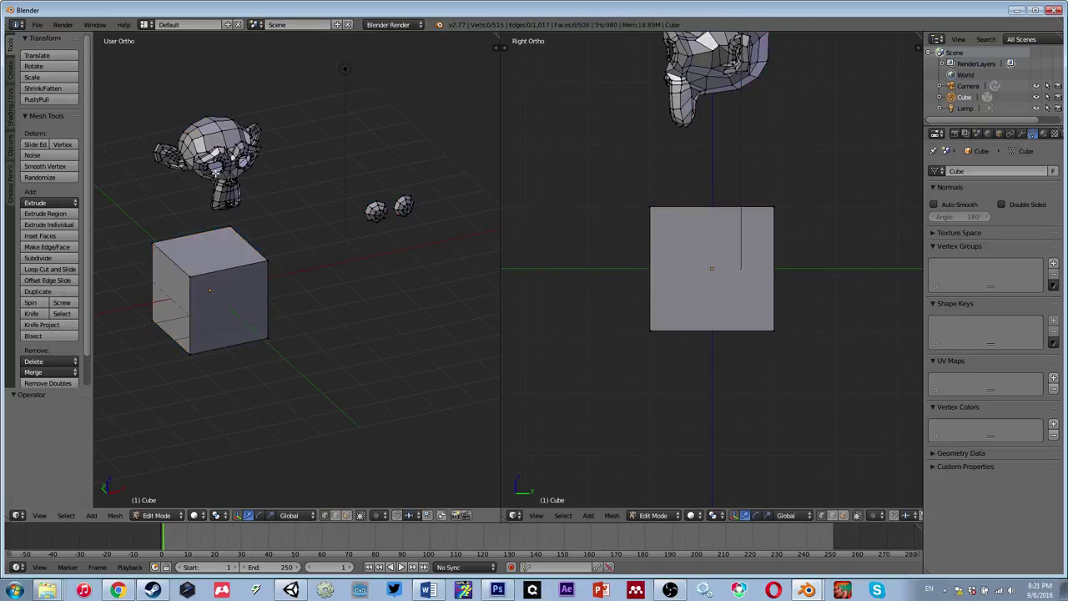
{"action": "key", "text": "l"}
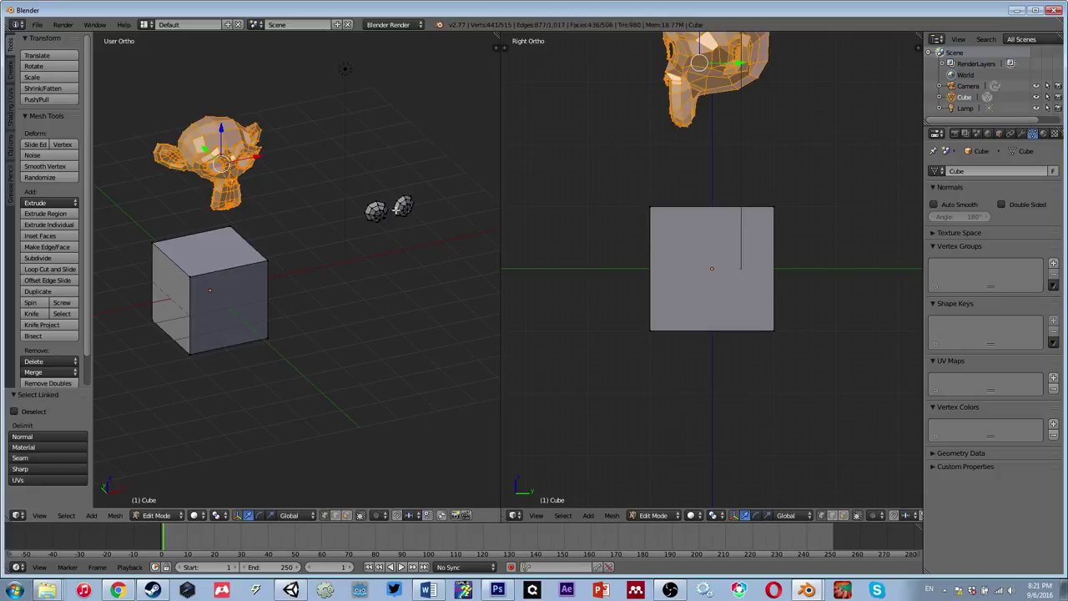
{"action": "key", "text": "l"}
{"action": "key", "text": "l"}
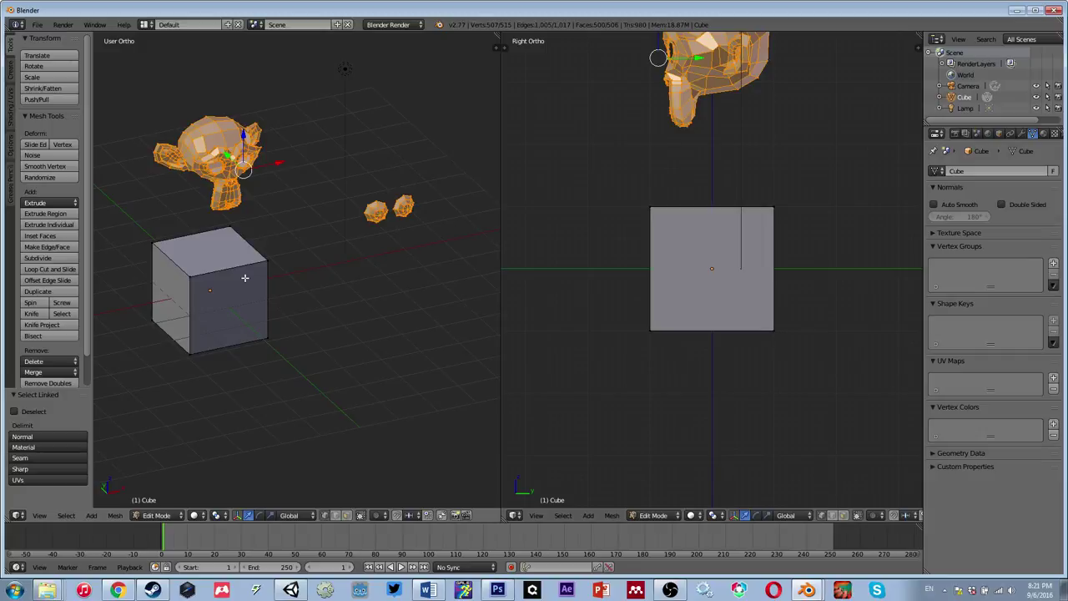
{"action": "key", "text": "l"}
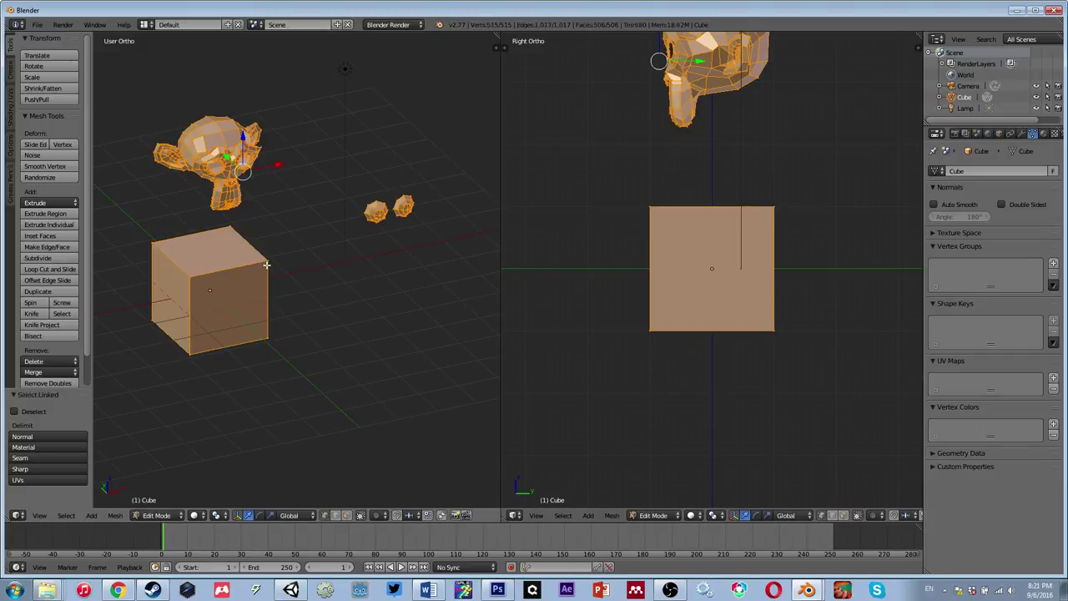
{"action": "key", "text": "a"}
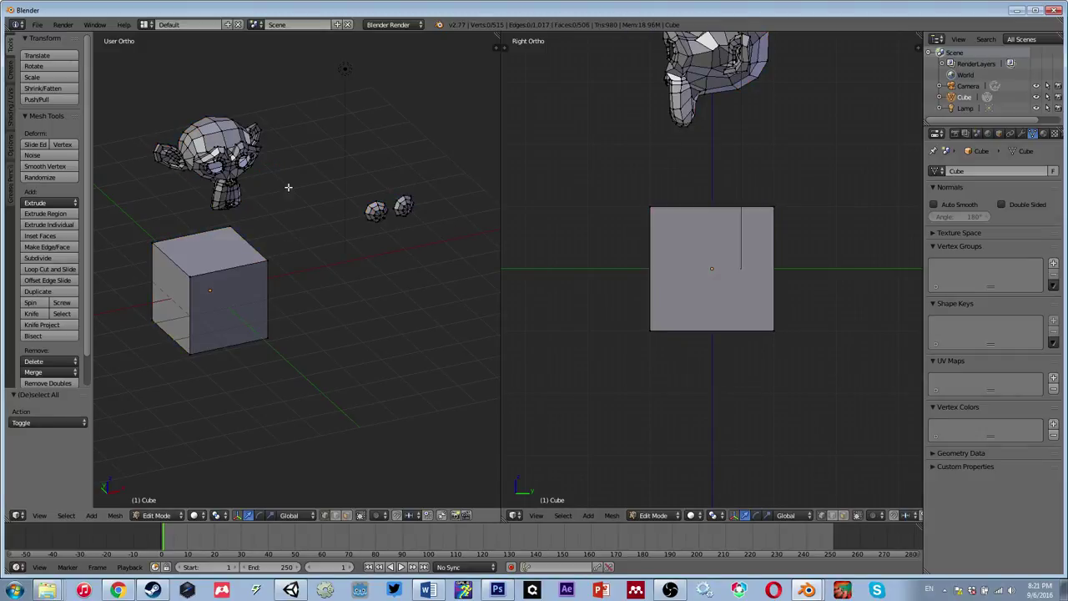
{"action": "key", "text": "l"}
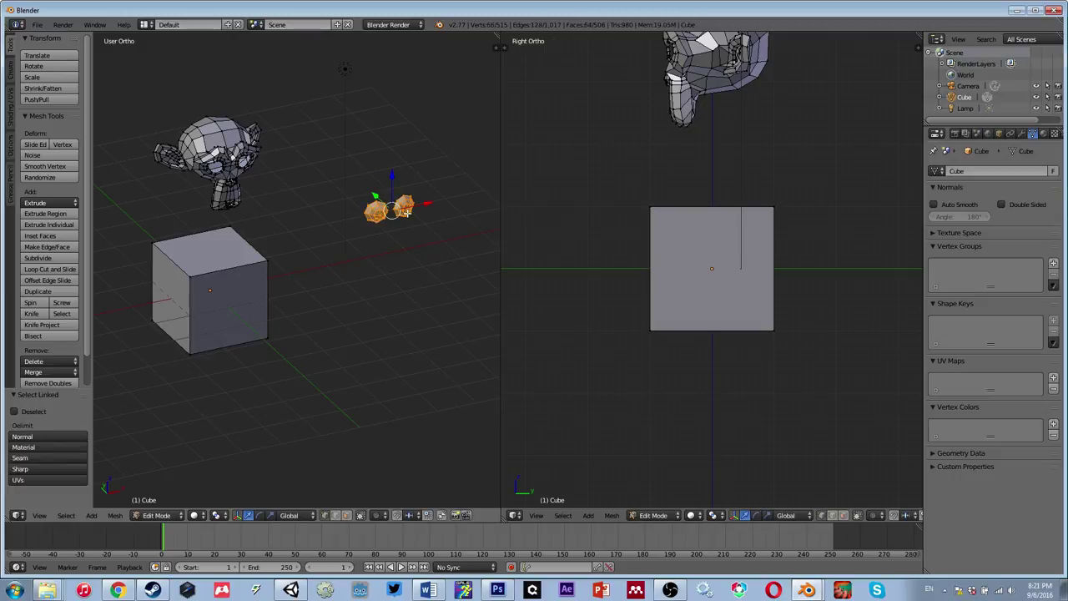
{"action": "key", "text": "l"}
Step: Delete the monkey and sphere vertices and view the remaining cube corner-on
{"action": "key", "text": "x"}
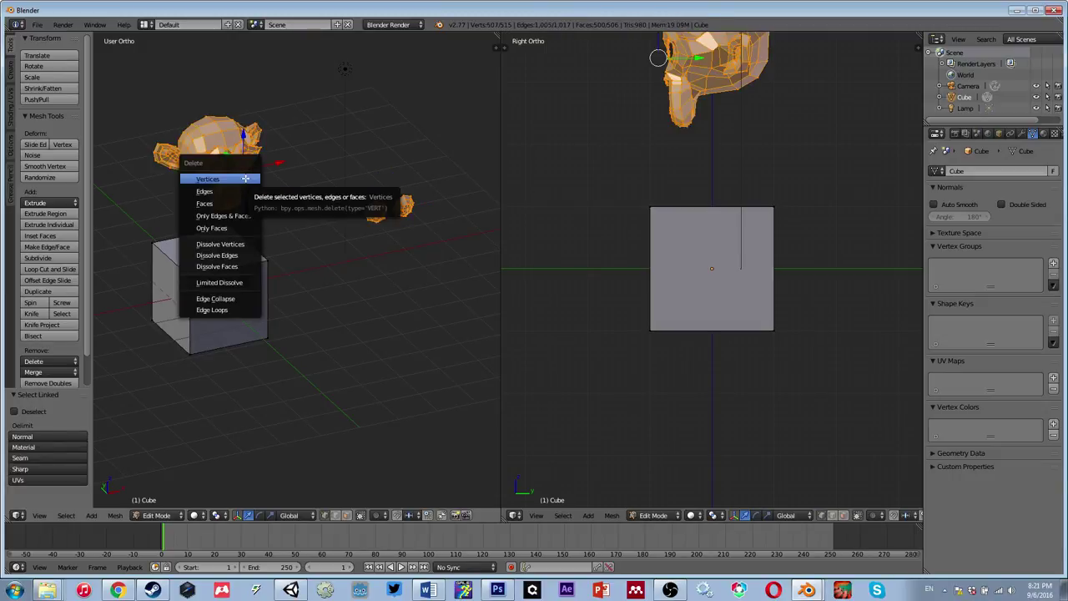
{"action": "left_click", "coordinate": [245, 178]}
{"action": "middle_click_drag", "start_coordinate": [337, 253], "coordinate": [345, 242]}
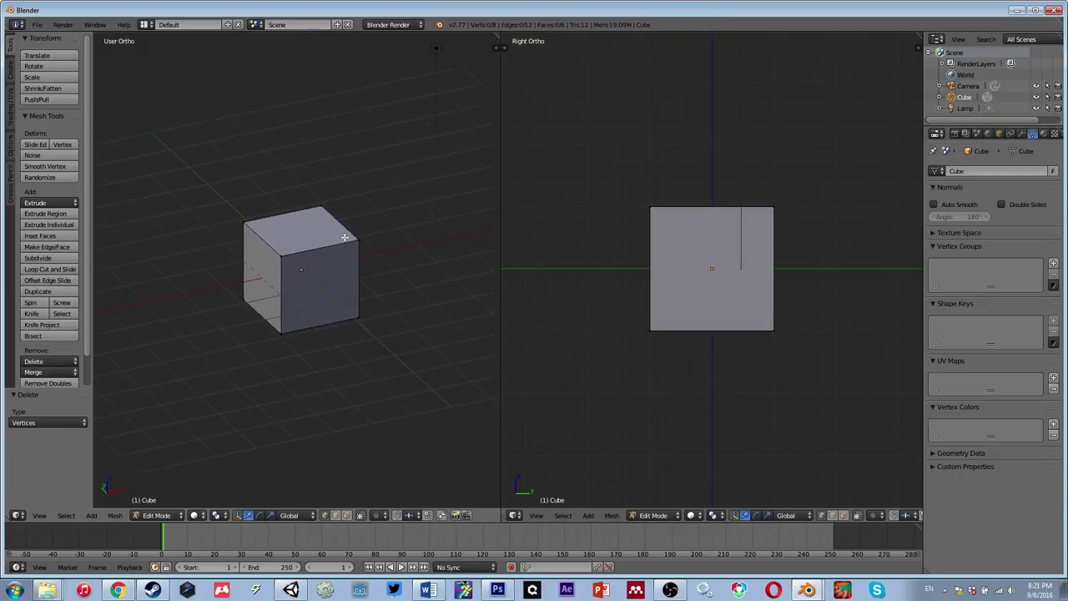
{"action": "scroll", "coordinate": [345, 239], "scroll_direction": "up", "scroll_amount": 2}
{"action": "scroll", "coordinate": [345, 237], "scroll_direction": "down", "scroll_amount": 3}
{"action": "scroll", "coordinate": [331, 218], "scroll_direction": "up", "scroll_amount": 3}
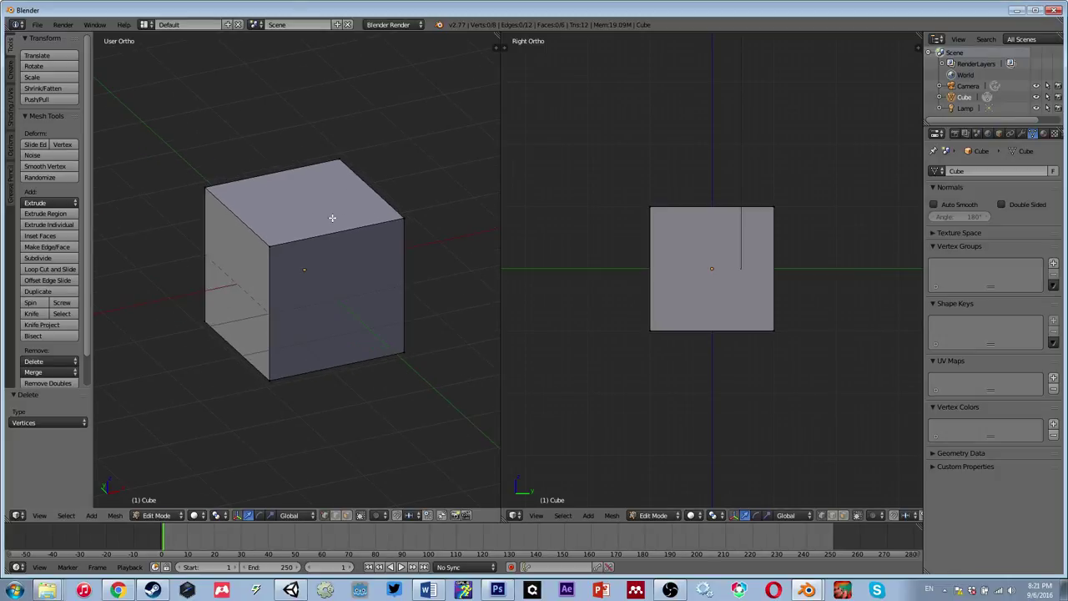
{"action": "mouse_move", "coordinate": [300, 222]}
{"action": "middle_mouse_down"}
{"action": "mouse_move", "coordinate": [225, 218]}
{"action": "mouse_move", "coordinate": [342, 239]}
{"action": "mouse_move", "coordinate": [317, 229]}
{"action": "mouse_move", "coordinate": [322, 217]}
{"action": "mouse_move", "coordinate": [309, 227]}
{"action": "middle_mouse_up"}
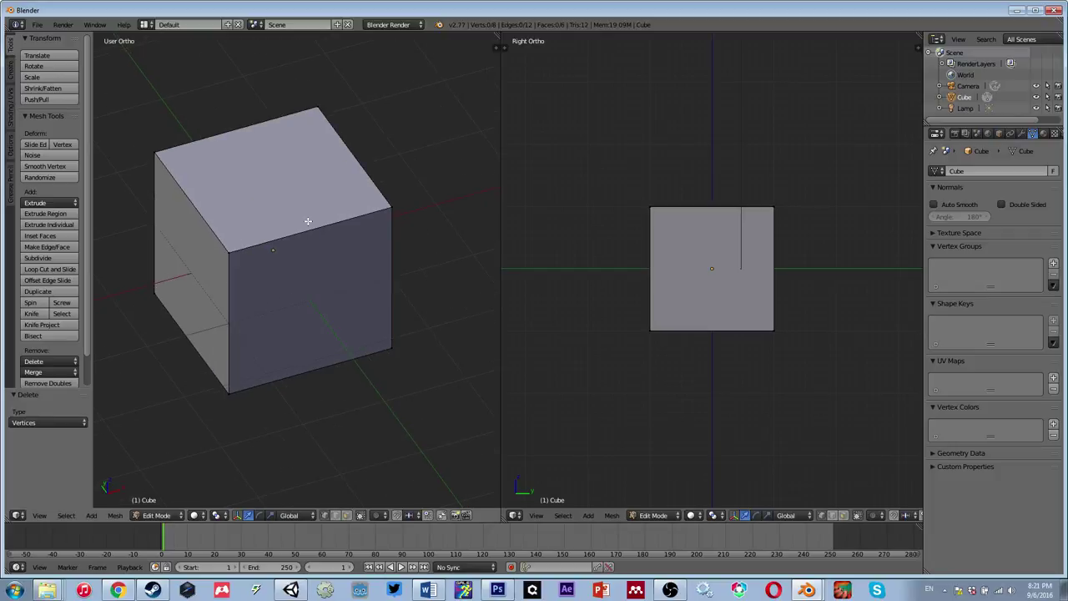
{"action": "scroll", "coordinate": [313, 225], "scroll_direction": "down", "scroll_amount": 3}
{"action": "middle_click_drag", "start_coordinate": [317, 231], "coordinate": [324, 223]}
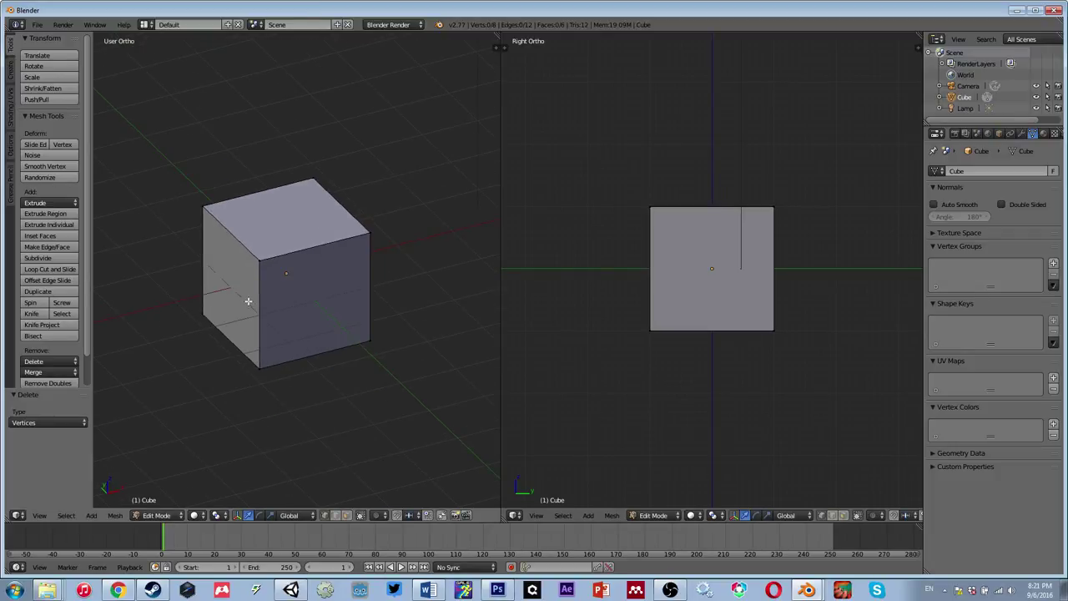
{"action": "key", "text": "shift+a"}
{"action": "left_click", "coordinate": [233, 206]}
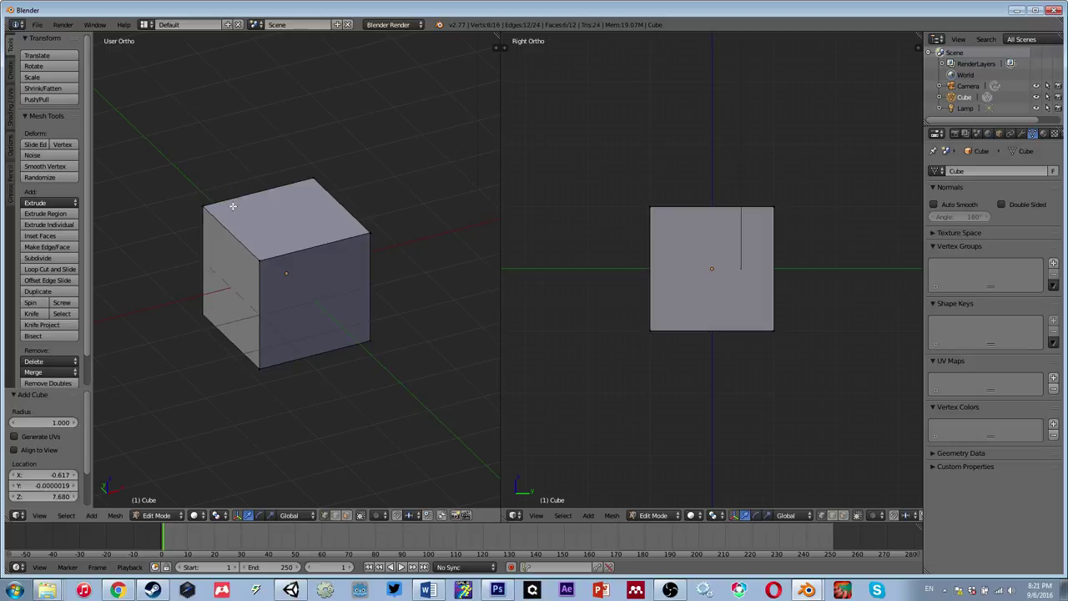
{"action": "key", "text": "g"}
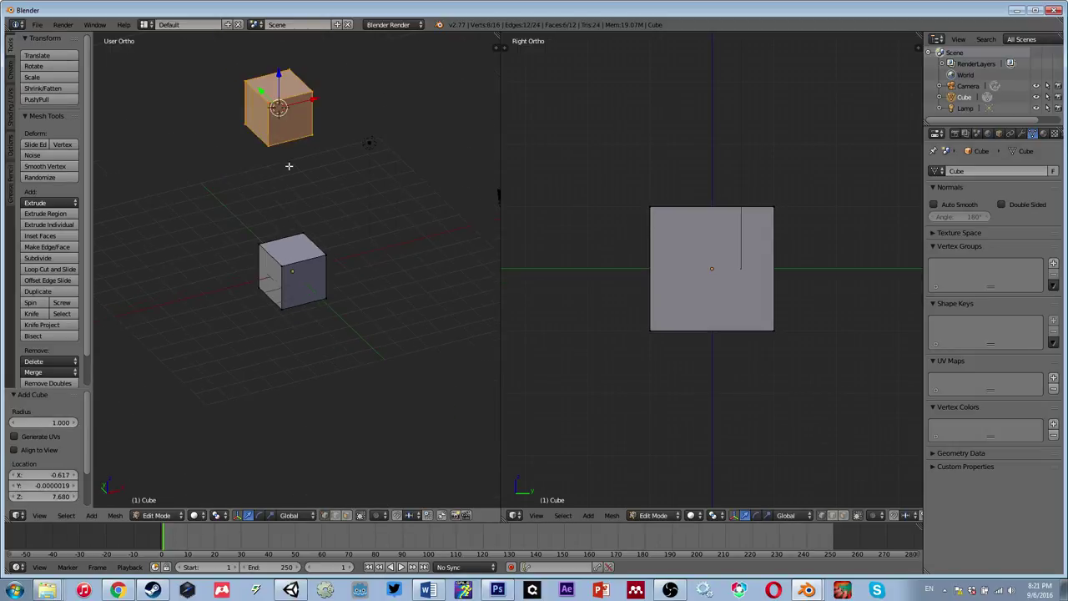
{"action": "left_click", "coordinate": [342, 359]}
{"action": "key", "text": "g"}
{"action": "key", "text": "y"}
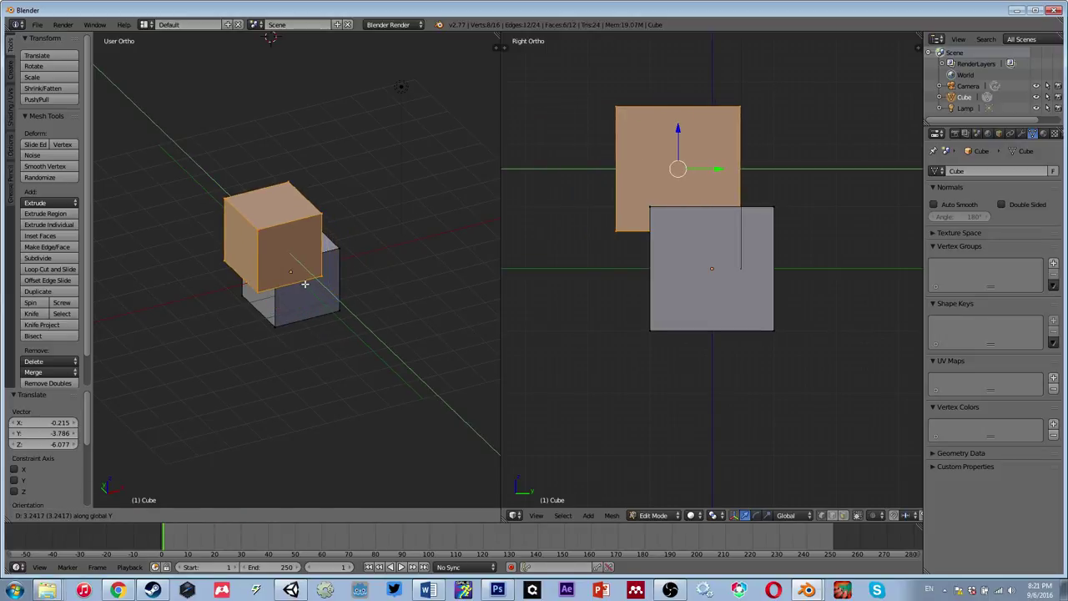
{"action": "left_click", "coordinate": [283, 217]}
{"action": "key", "text": "z"}
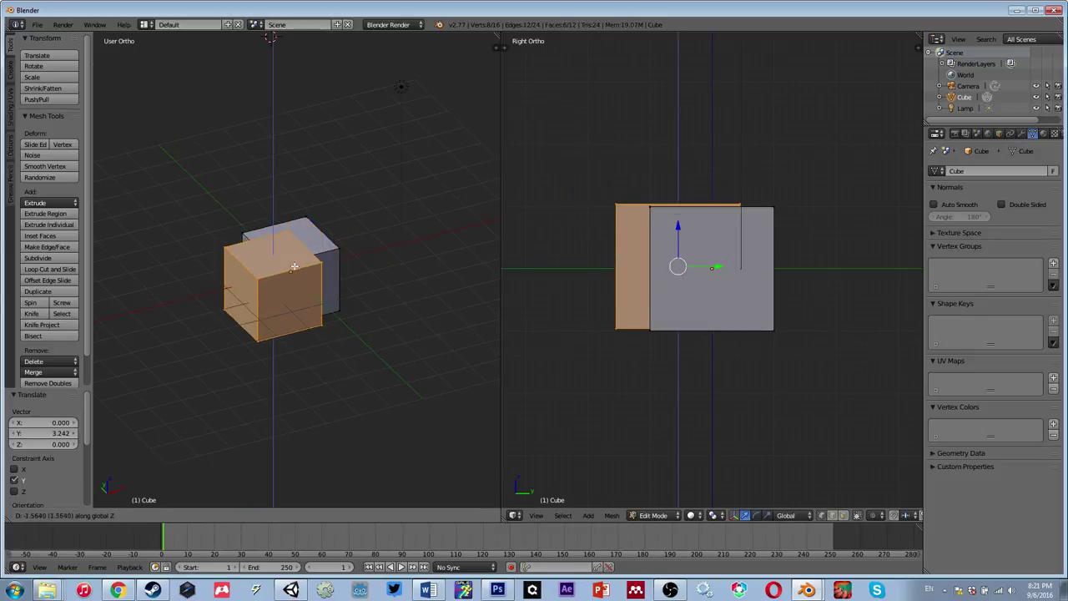
{"action": "key", "text": "g"}
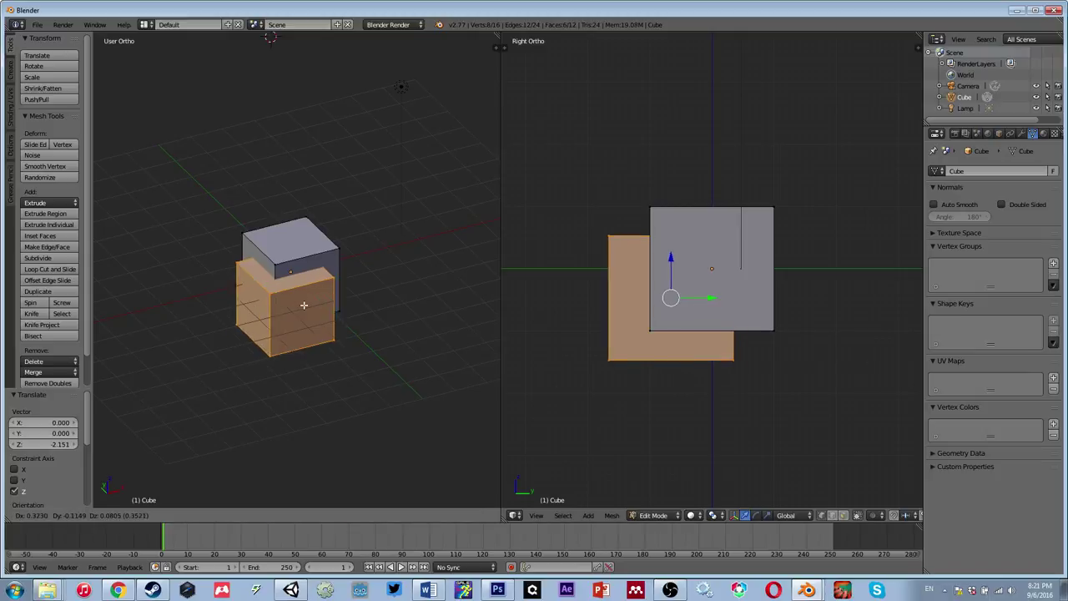
{"action": "left_click", "coordinate": [302, 302]}
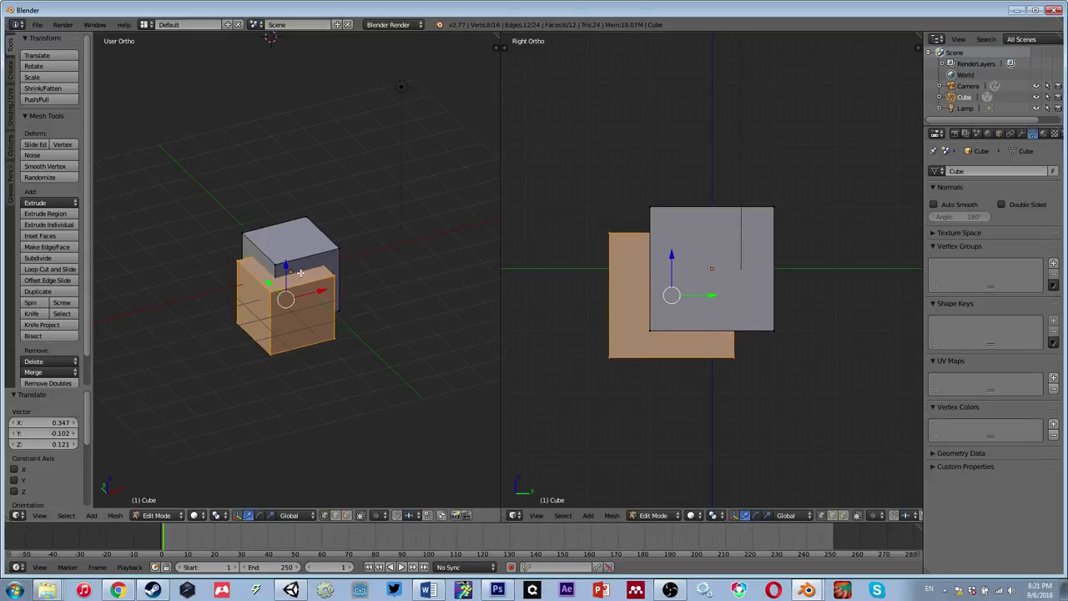
{"action": "key", "text": "Tab"}
{"action": "key", "text": "Tab"}
{"action": "scroll", "coordinate": [294, 286], "scroll_direction": "up", "scroll_amount": 5}
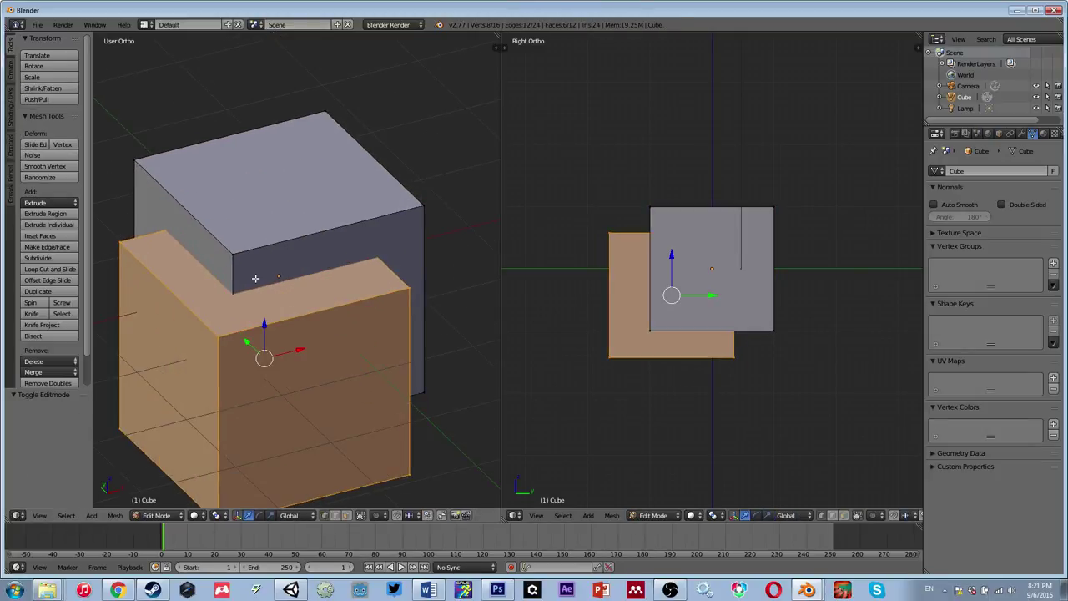
{"action": "key", "text": "a"}
{"action": "left_click", "coordinate": [334, 516]}
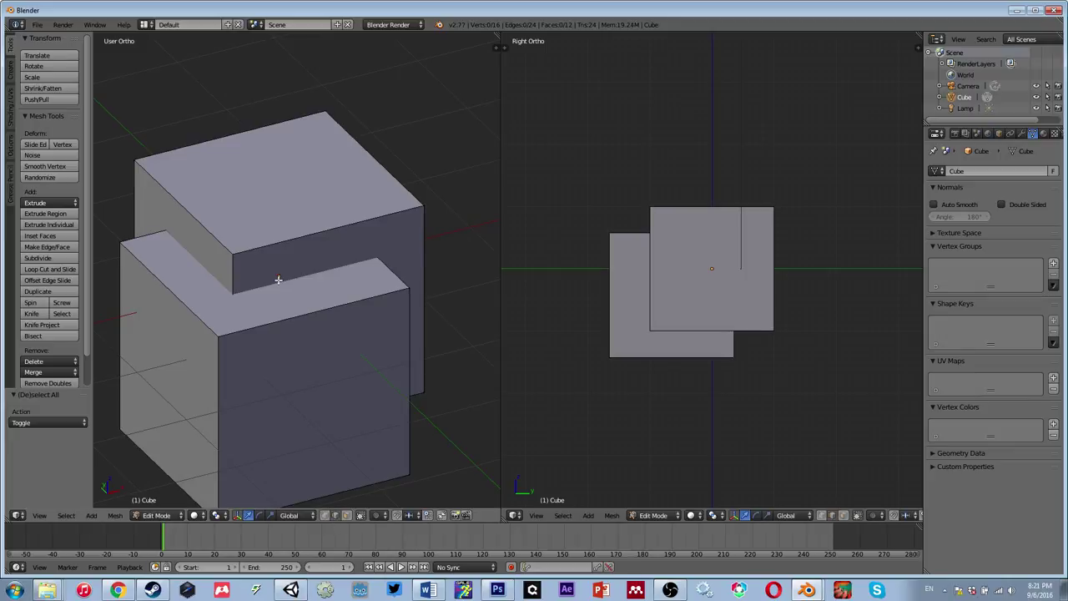
{"action": "right_click", "coordinate": [214, 283]}
{"action": "right_click", "coordinate": [183, 249]}
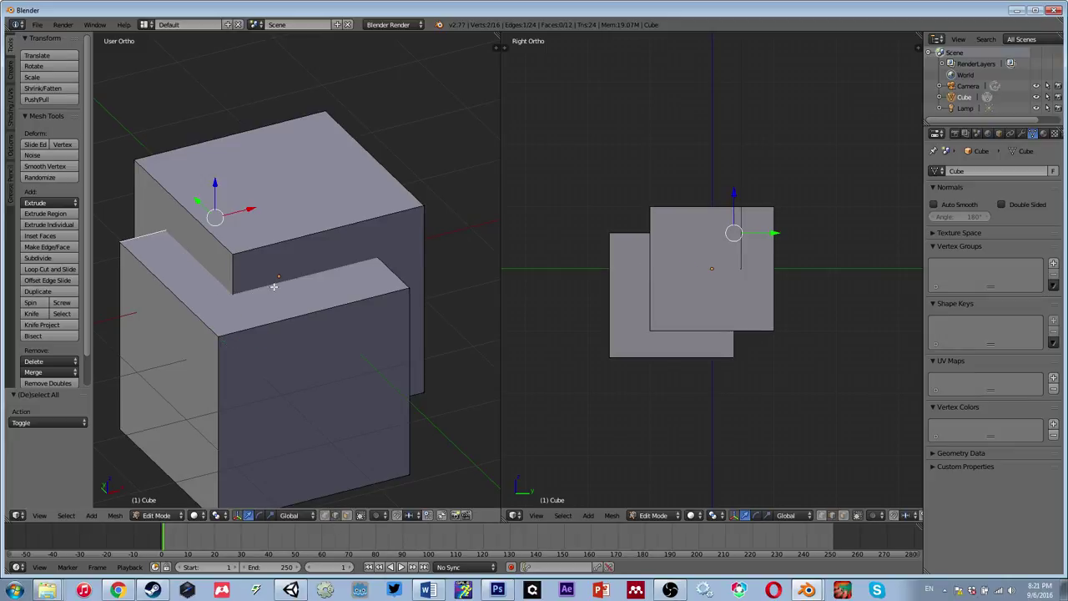
{"action": "right_click", "coordinate": [216, 273]}
{"action": "mouse_move", "coordinate": [215, 273]}
{"action": "middle_mouse_down"}
{"action": "mouse_move", "coordinate": [306, 291]}
{"action": "mouse_move", "coordinate": [270, 267]}
{"action": "mouse_move", "coordinate": [208, 255]}
{"action": "mouse_move", "coordinate": [303, 317]}
{"action": "mouse_move", "coordinate": [348, 303]}
{"action": "mouse_move", "coordinate": [177, 267]}
{"action": "mouse_move", "coordinate": [279, 286]}
{"action": "mouse_move", "coordinate": [395, 278]}
{"action": "mouse_move", "coordinate": [355, 257]}
{"action": "mouse_move", "coordinate": [319, 272]}
{"action": "mouse_move", "coordinate": [296, 243]}
{"action": "mouse_move", "coordinate": [303, 256]}
{"action": "middle_mouse_up"}
{"action": "key", "text": "z"}
{"action": "key", "text": "z"}
{"action": "key", "text": "z"}
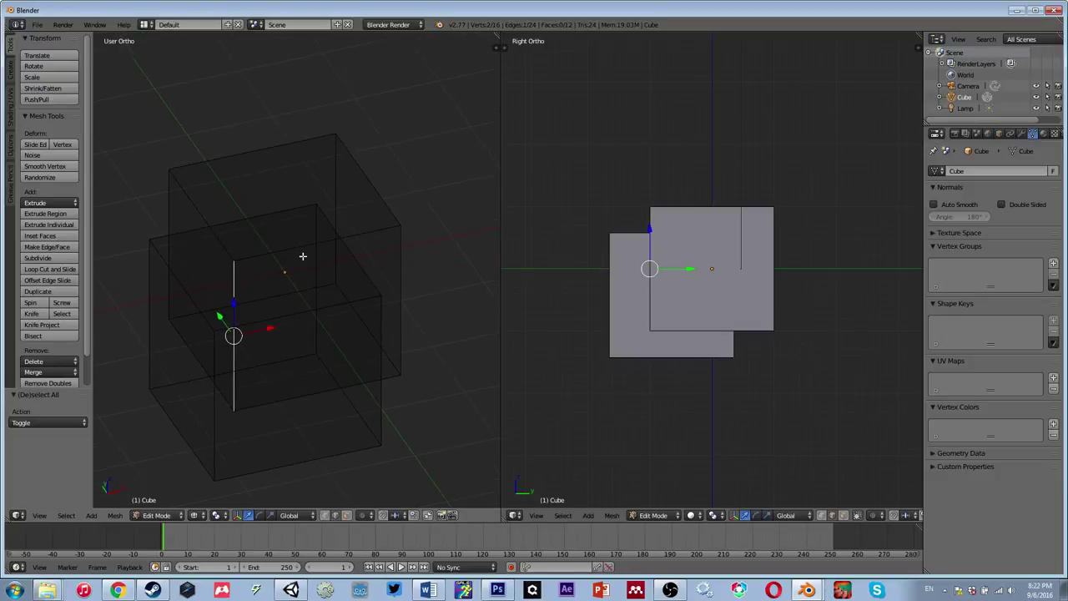
{"action": "key", "text": "a"}
{"action": "mouse_move", "coordinate": [310, 198]}
{"action": "middle_mouse_down"}
{"action": "mouse_move", "coordinate": [202, 191]}
{"action": "mouse_move", "coordinate": [309, 205]}
{"action": "middle_mouse_up"}
{"action": "key", "text": "Tab"}
{"action": "key", "text": "Tab"}
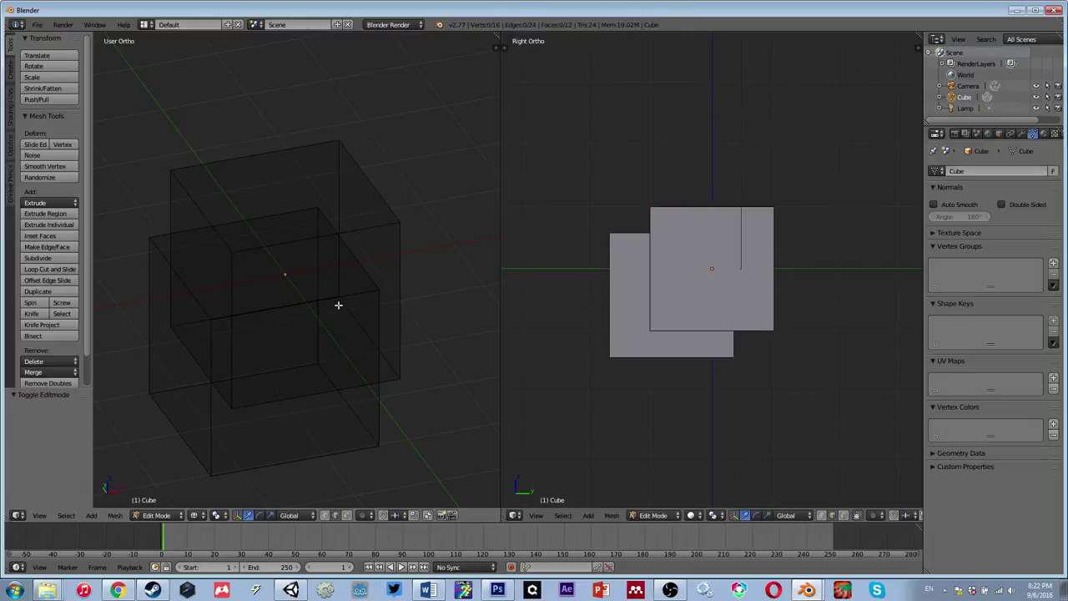
{"action": "key", "text": "z"}
{"action": "mouse_move", "coordinate": [319, 303]}
{"action": "middle_mouse_down"}
{"action": "mouse_move", "coordinate": [377, 300]}
{"action": "mouse_move", "coordinate": [329, 370]}
{"action": "mouse_move", "coordinate": [280, 226]}
{"action": "mouse_move", "coordinate": [327, 303]}
{"action": "mouse_move", "coordinate": [296, 305]}
{"action": "mouse_move", "coordinate": [317, 286]}
{"action": "mouse_move", "coordinate": [287, 279]}
{"action": "middle_mouse_up"}
{"action": "scroll", "coordinate": [282, 313], "scroll_direction": "down", "scroll_amount": 4}
{"action": "scroll", "coordinate": [282, 316], "scroll_direction": "up", "scroll_amount": 2}
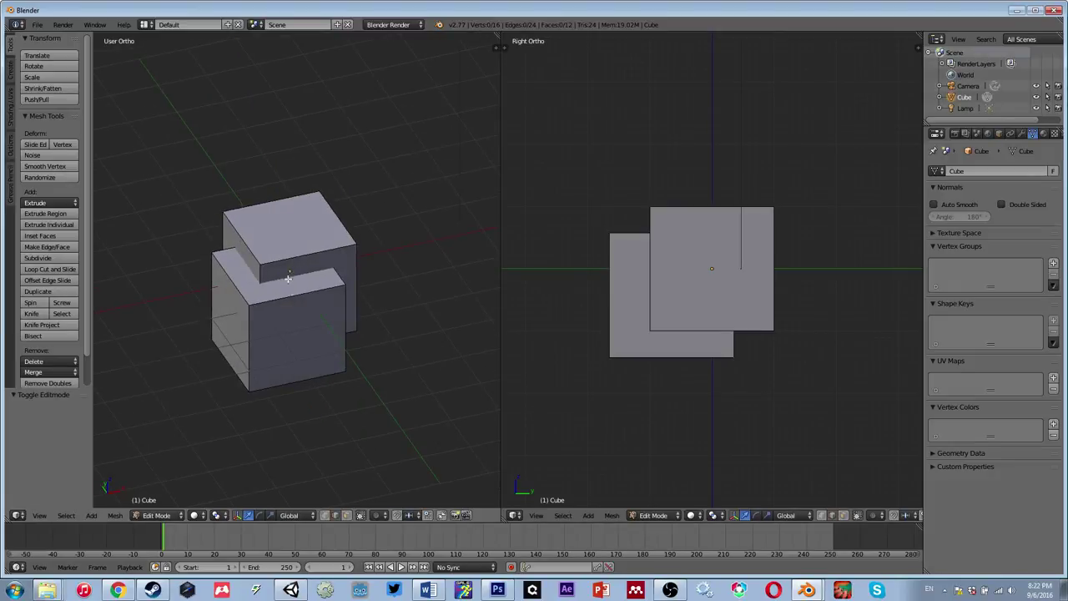
Step: Select the front cube and move it up and away from the original
{"action": "key", "text": "l"}
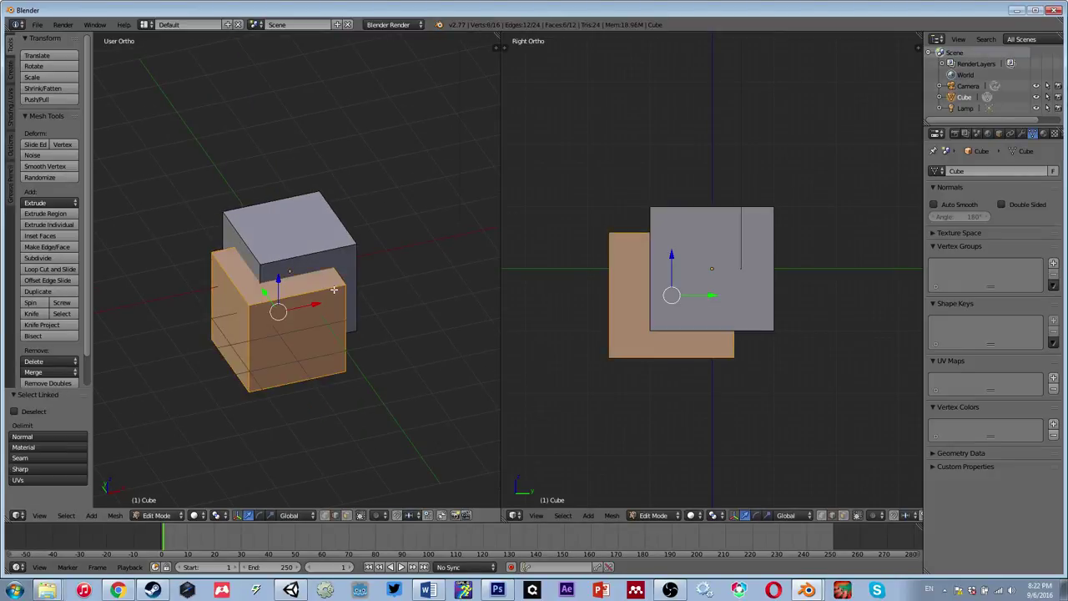
{"action": "key", "text": "g"}
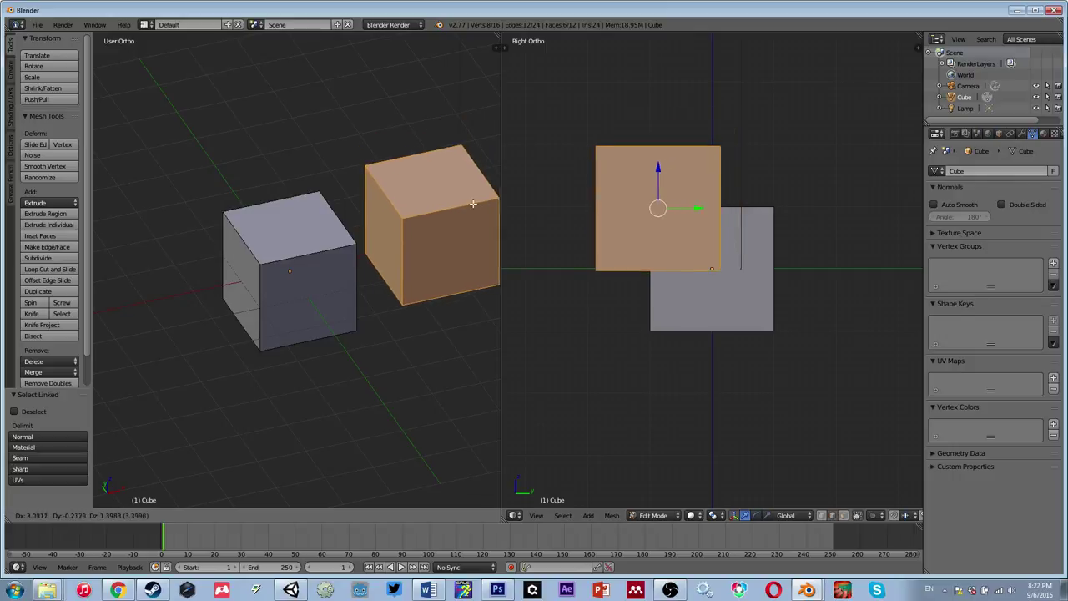
{"action": "left_click", "coordinate": [469, 138]}
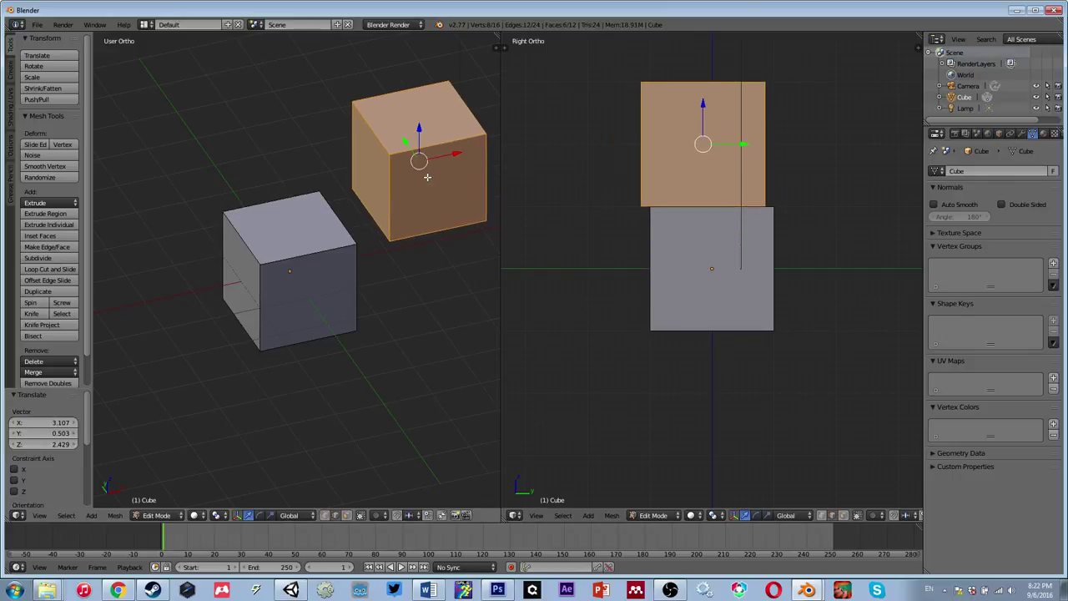
{"action": "key", "text": "ctrl+z"}
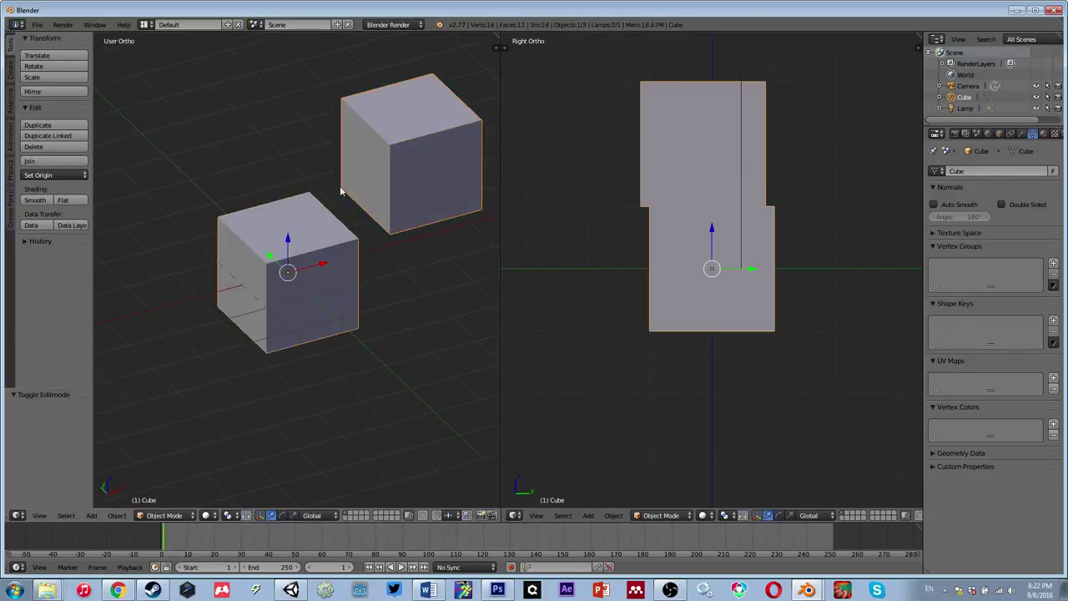
{"action": "key", "text": "ctrl+shift+z"}
Step: Isolate the upper cube's geometry in the selection and bring up the delete options
{"action": "key", "text": "a"}
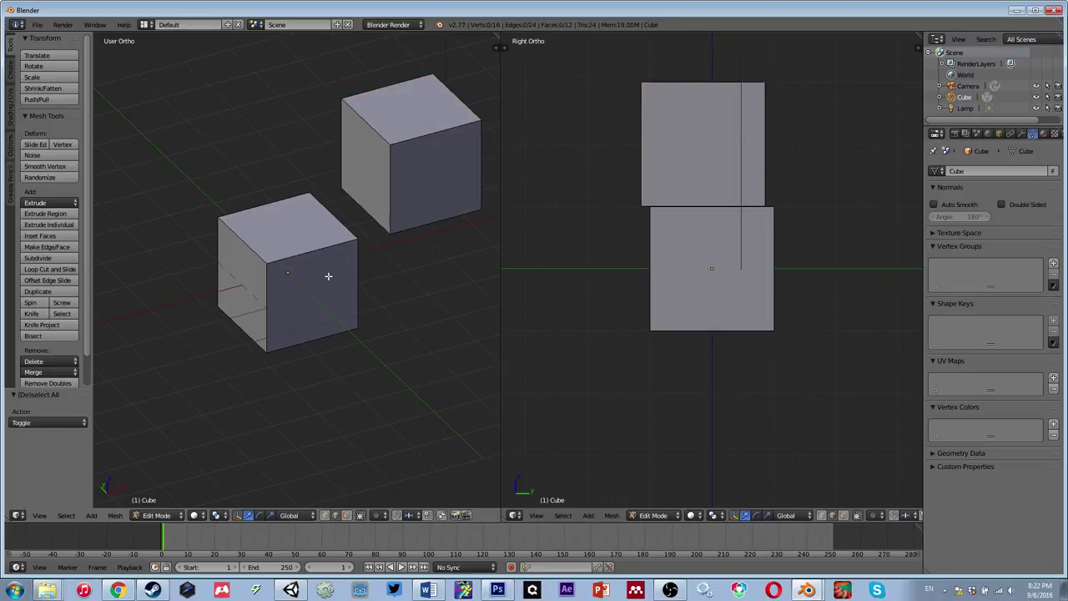
{"action": "key", "text": "l"}
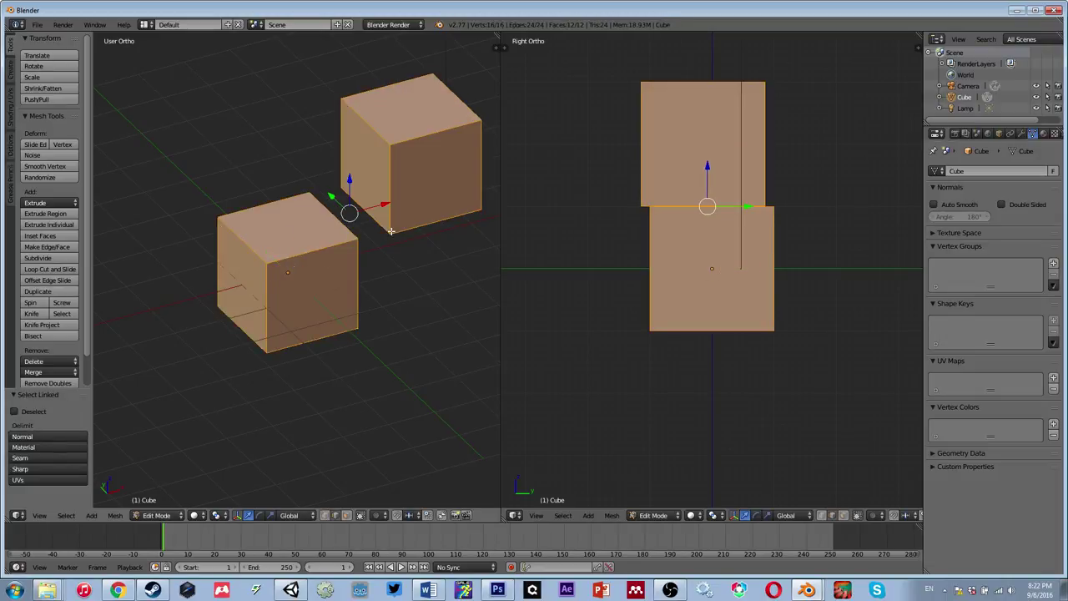
{"action": "key", "text": "l"}
{"action": "key", "text": "a"}
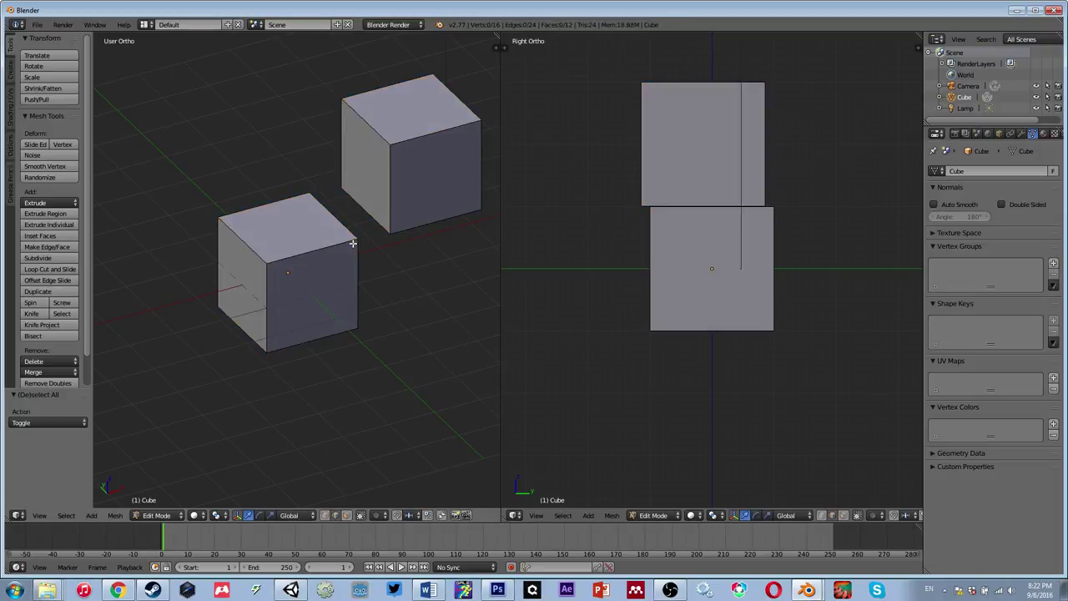
{"action": "key", "text": "l"}
{"action": "key", "text": "l"}
{"action": "key", "text": "a"}
{"action": "key", "text": "l"}
{"action": "key", "text": "l"}
{"action": "key", "text": "a"}
{"action": "key", "text": "l"}
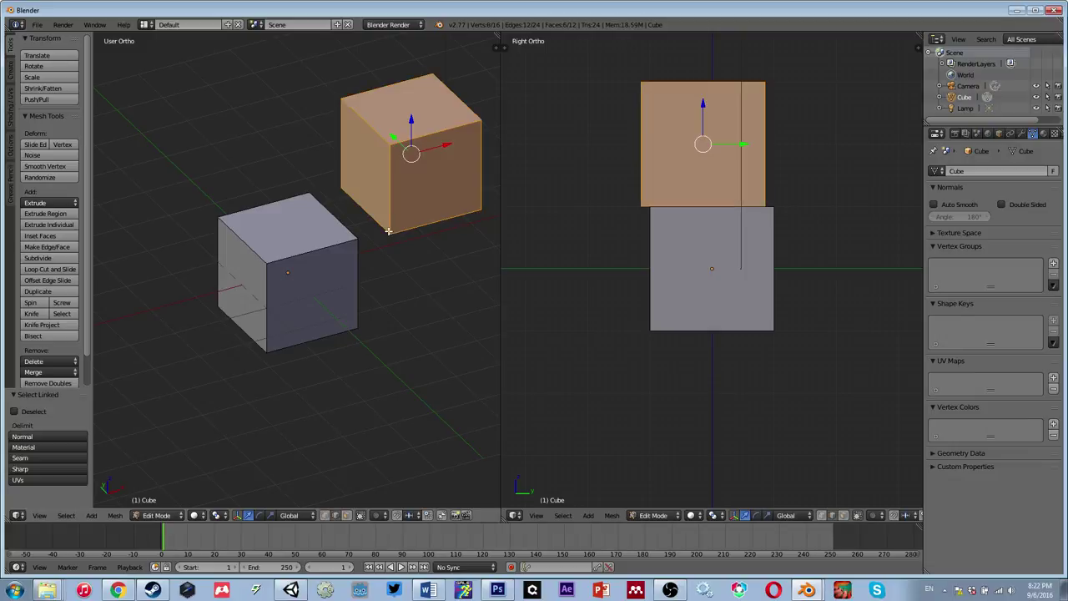
{"action": "key", "text": "x"}
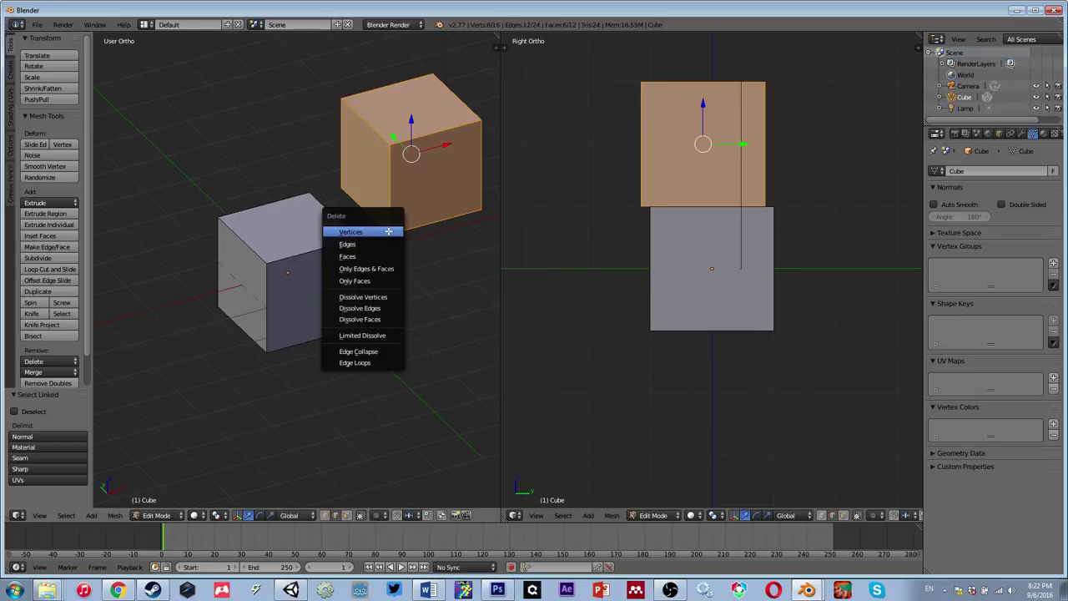
Step: Delete the upper cube's vertices, then zoom and pan to recentre the original cube
{"action": "left_click", "coordinate": [388, 231]}
{"action": "scroll", "coordinate": [298, 274], "scroll_direction": "up", "scroll_amount": 2}
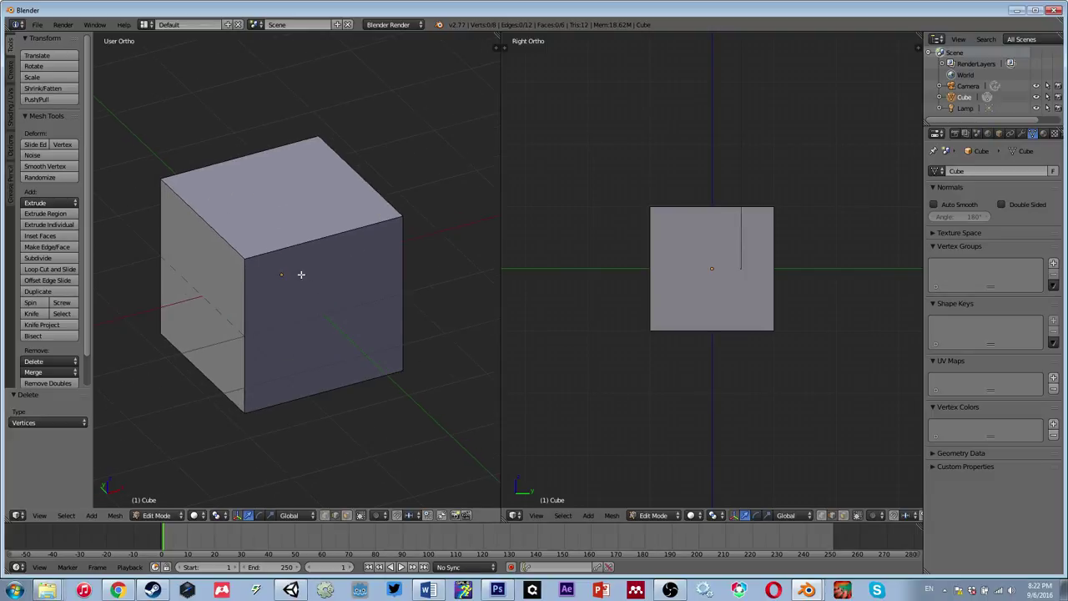
{"action": "middle_click_drag", "start_coordinate": [307, 290], "coordinate": [319, 274], "text": "shift"}
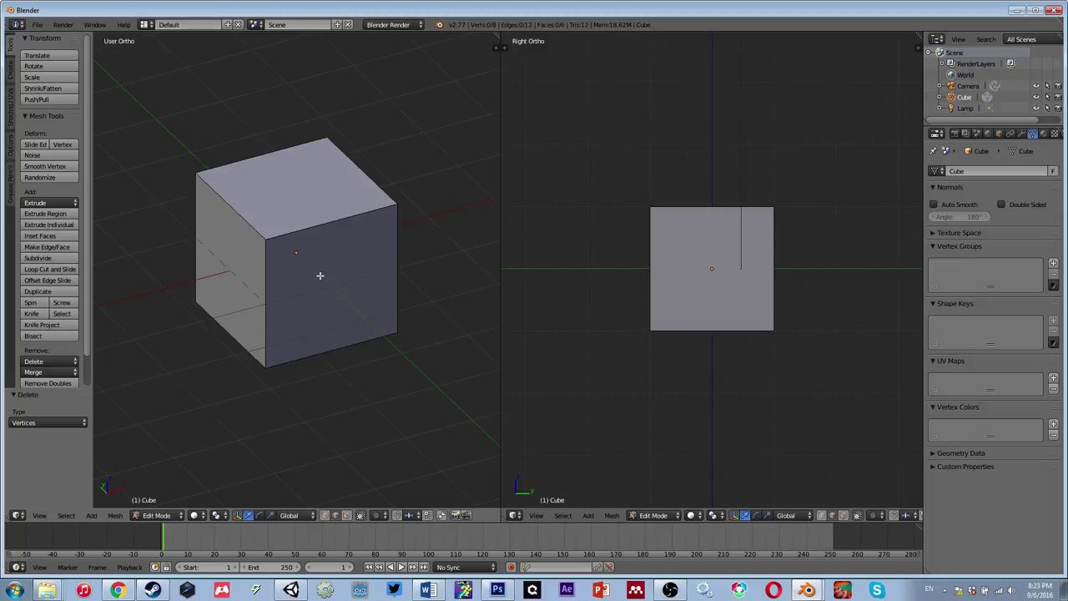
Step: Deselect all, switch to face select mode, and zoom into the cube in Front Ortho view
{"action": "key", "text": "a"}
{"action": "key", "text": "a"}
{"action": "key", "text": "a"}
{"action": "key", "text": "a"}
{"action": "left_click", "coordinate": [346, 515]}
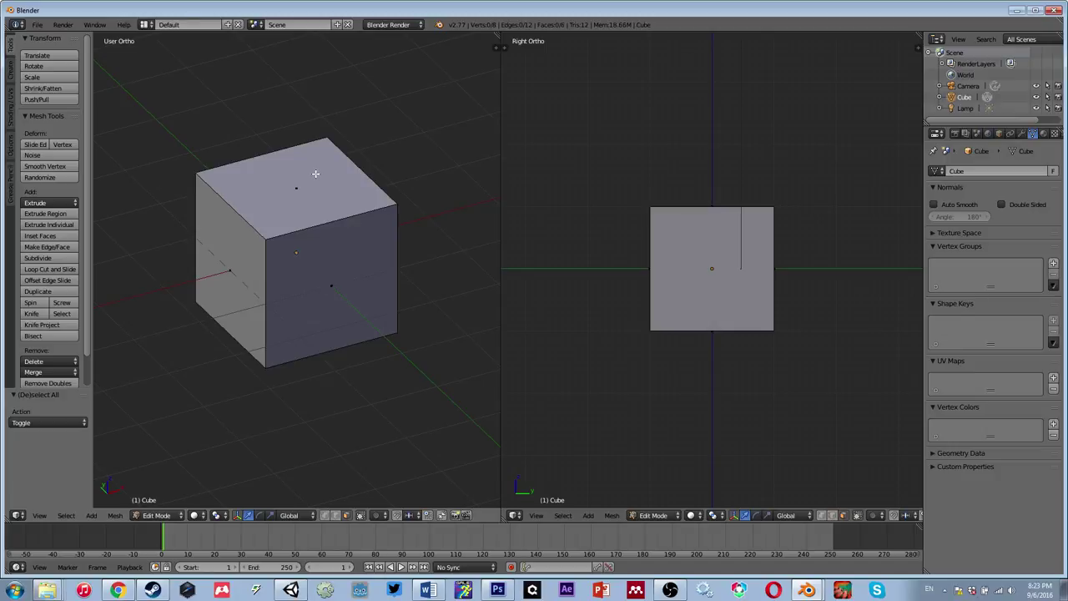
{"action": "middle_click_drag", "start_coordinate": [340, 236], "coordinate": [297, 247]}
{"action": "key", "text": "KP_1"}
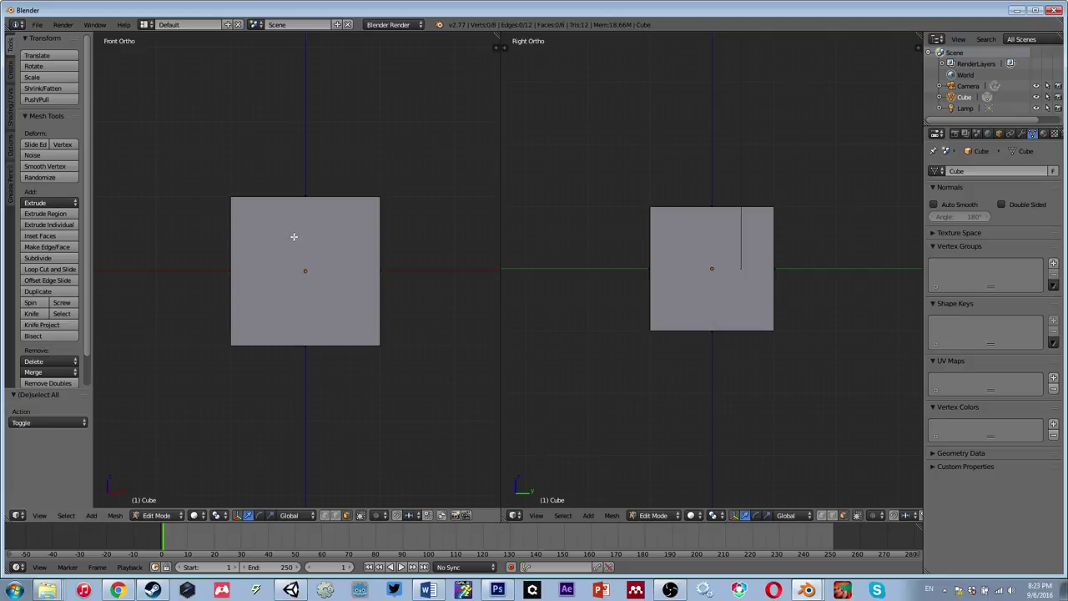
{"action": "scroll", "coordinate": [730, 291], "scroll_direction": "up", "scroll_amount": 1}
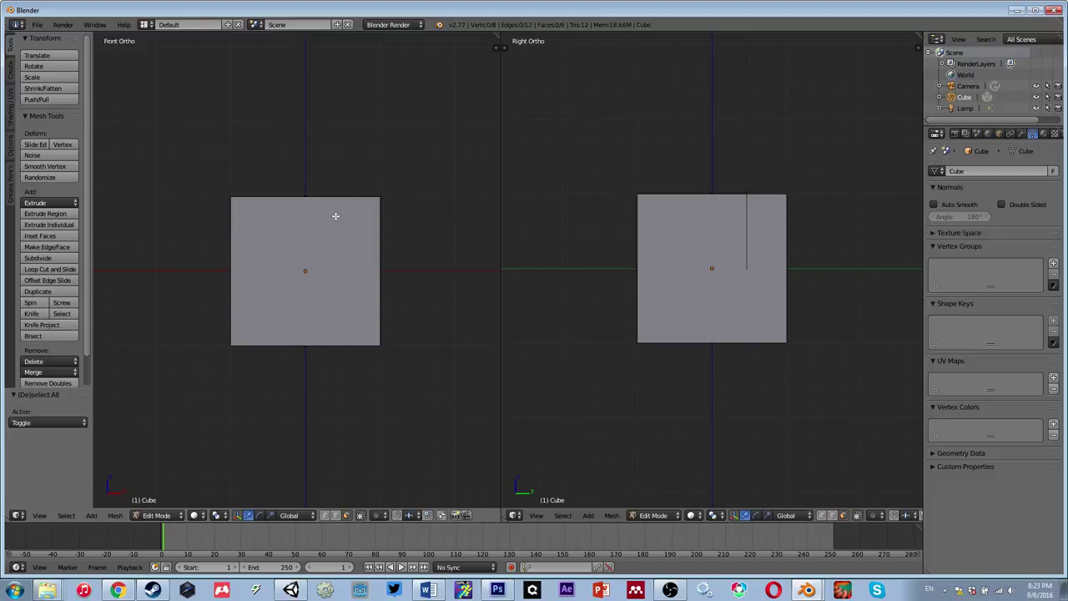
Step: Begin a Ctrl+R loop cut, cancel it, orbit back to a 3-D view, and restart it
{"action": "key", "text": "ctrl+r"}
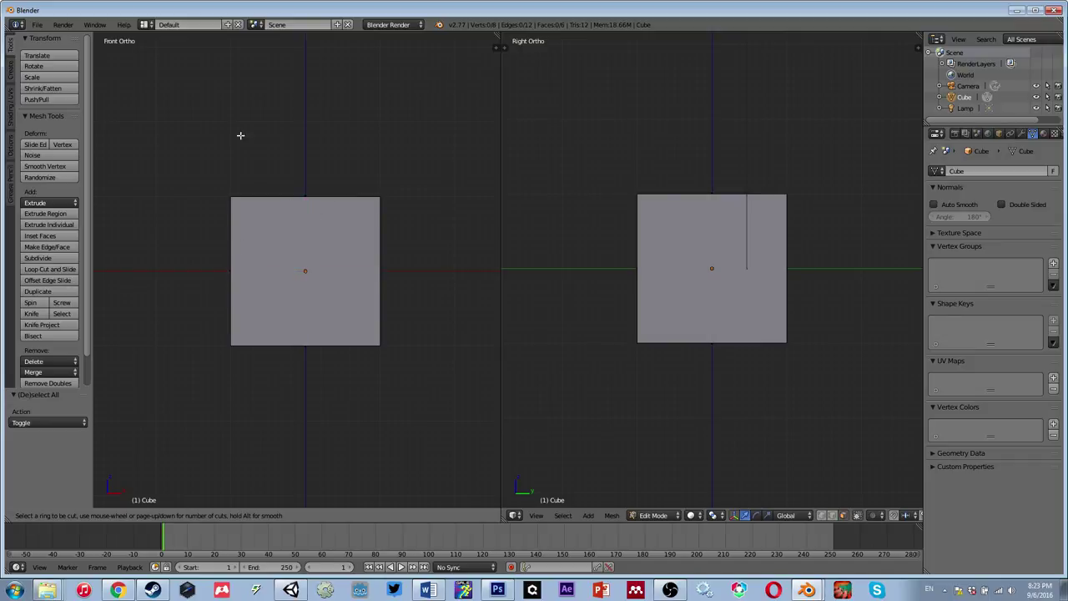
{"action": "key", "text": "Escape"}
{"action": "middle_click_drag", "start_coordinate": [237, 176], "coordinate": [298, 222]}
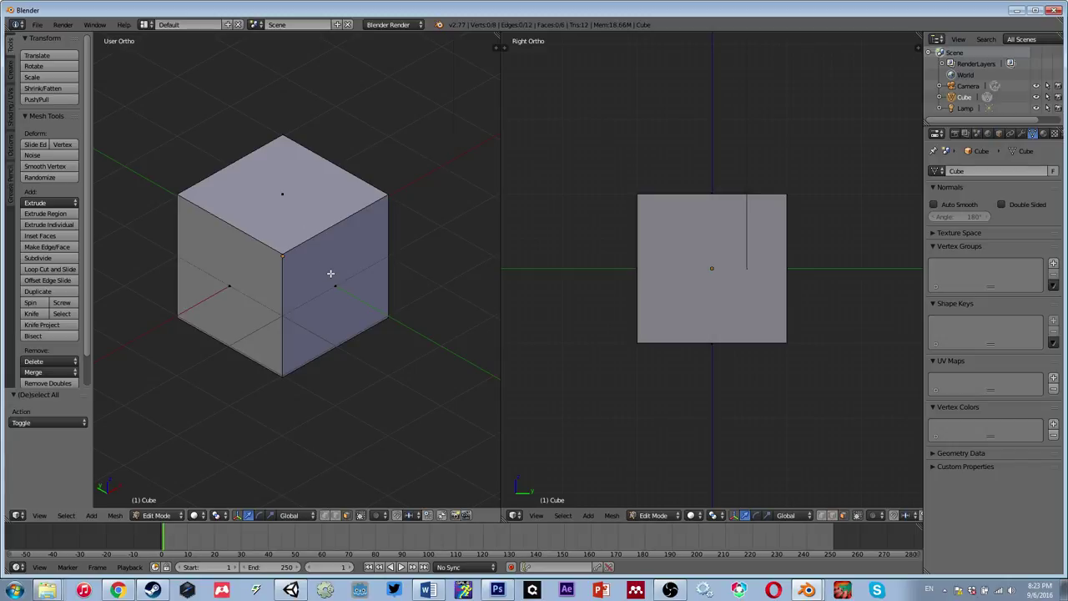
{"action": "key", "text": "ctrl+r"}
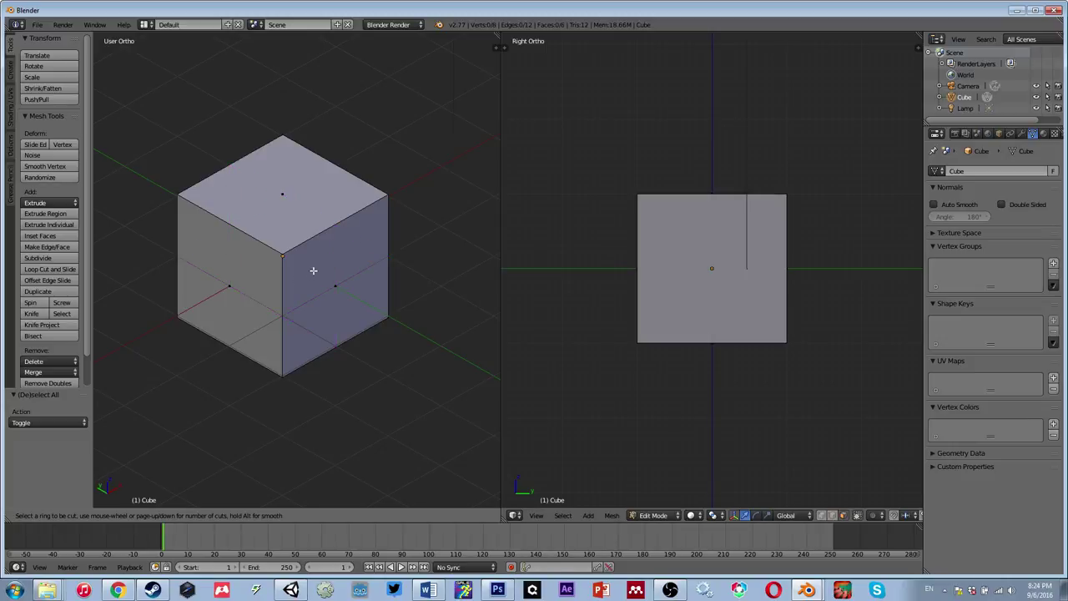
Step: Place the trial edge loop on the cube
{"action": "left_click", "coordinate": [328, 255]}
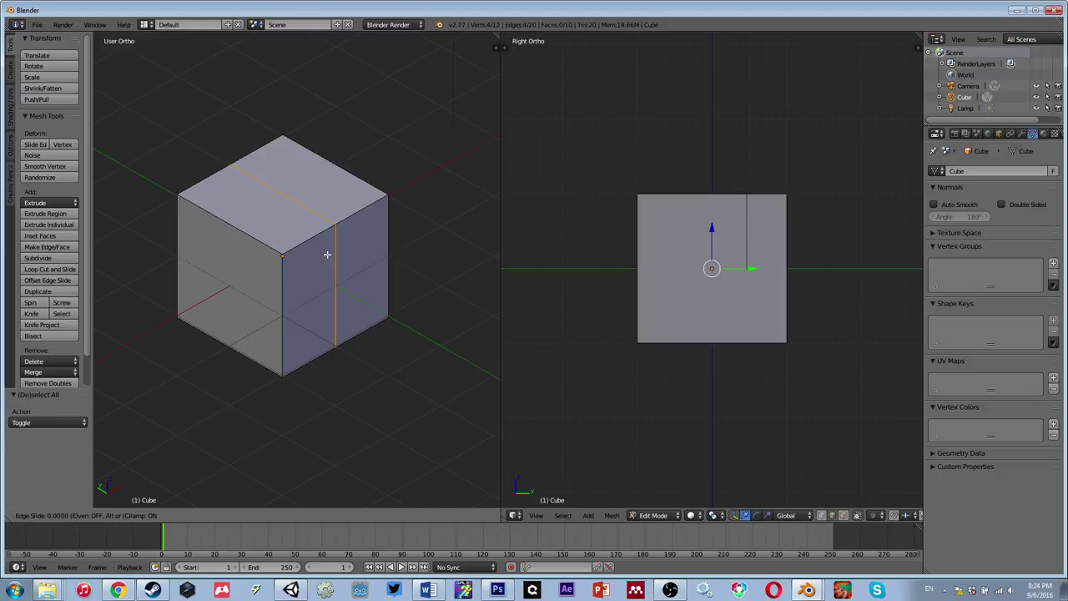
{"action": "left_click", "coordinate": [327, 255]}
{"action": "middle_click_drag", "start_coordinate": [393, 278], "coordinate": [267, 247]}
Step: Select the left face's vertical edge and try moving it, cancelling so the cube keeps its shape
{"action": "key", "text": "a"}
{"action": "right_click", "coordinate": [322, 204]}
{"action": "right_click", "coordinate": [375, 219]}
{"action": "right_click", "coordinate": [292, 236]}
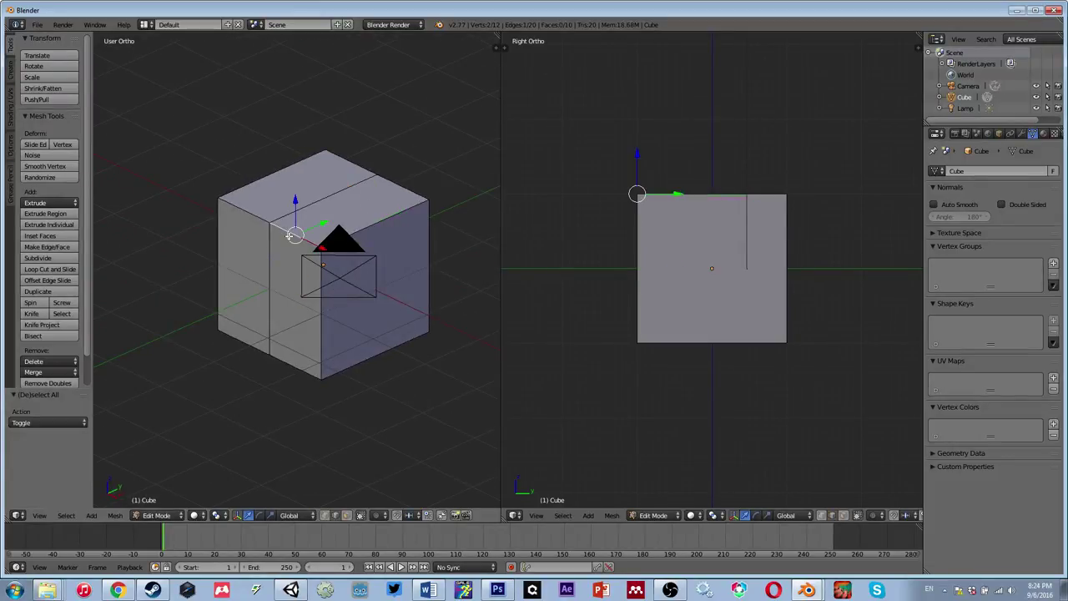
{"action": "right_click", "coordinate": [269, 262]}
{"action": "key", "text": "g"}
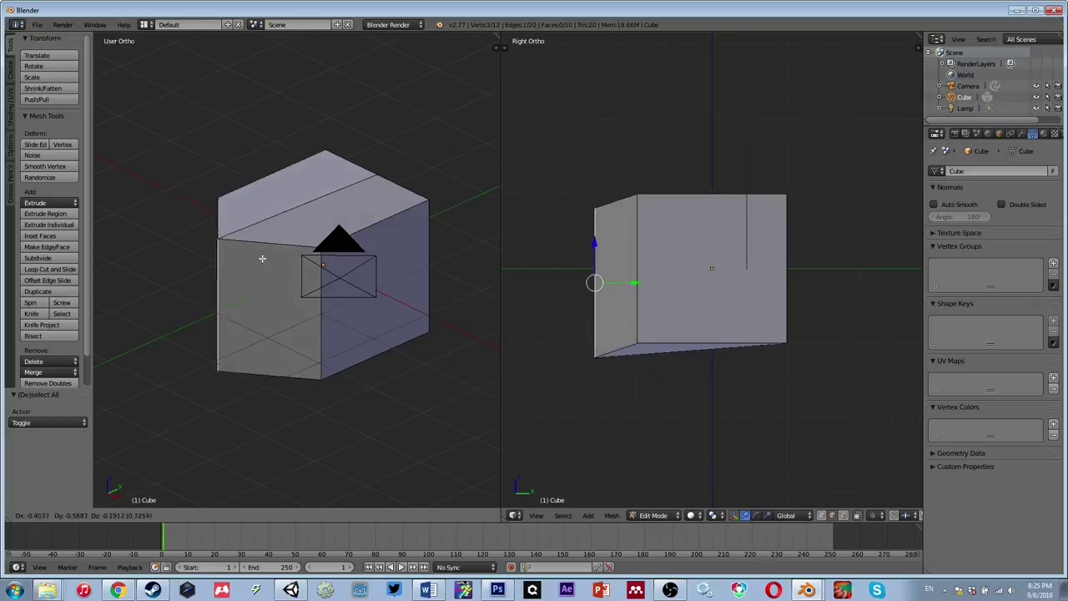
{"action": "key", "text": "Escape"}
{"action": "key", "text": "a"}
Step: Delete the middle edge loop and switch to the front view
{"action": "mouse_move", "coordinate": [311, 262]}
{"action": "middle_mouse_down"}
{"action": "mouse_move", "coordinate": [286, 238]}
{"action": "mouse_move", "coordinate": [375, 228]}
{"action": "mouse_move", "coordinate": [303, 179]}
{"action": "mouse_move", "coordinate": [305, 275]}
{"action": "mouse_move", "coordinate": [409, 264]}
{"action": "mouse_move", "coordinate": [474, 243]}
{"action": "mouse_move", "coordinate": [296, 248]}
{"action": "mouse_move", "coordinate": [360, 245]}
{"action": "mouse_move", "coordinate": [291, 261]}
{"action": "middle_mouse_up"}
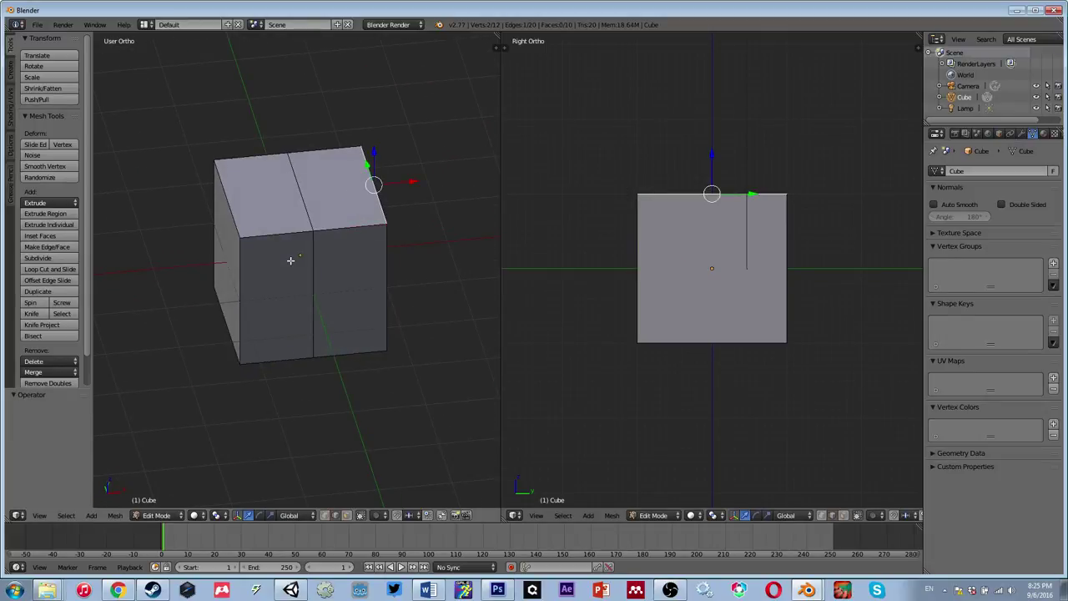
{"action": "right_click", "coordinate": [290, 260], "text": "alt"}
{"action": "key", "text": "ctrl+x"}
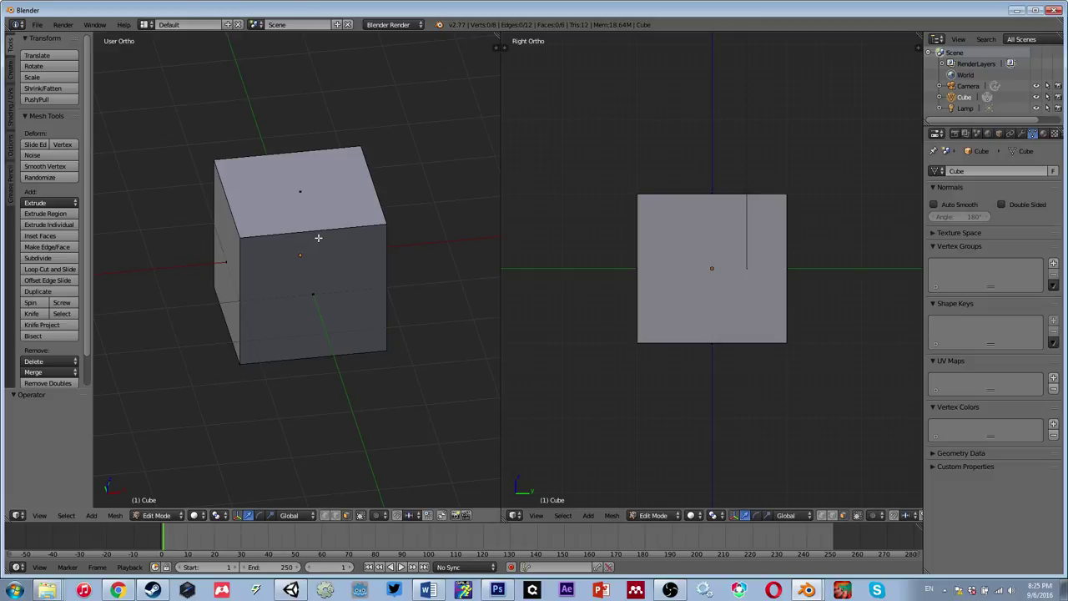
{"action": "key", "text": "KP_1"}
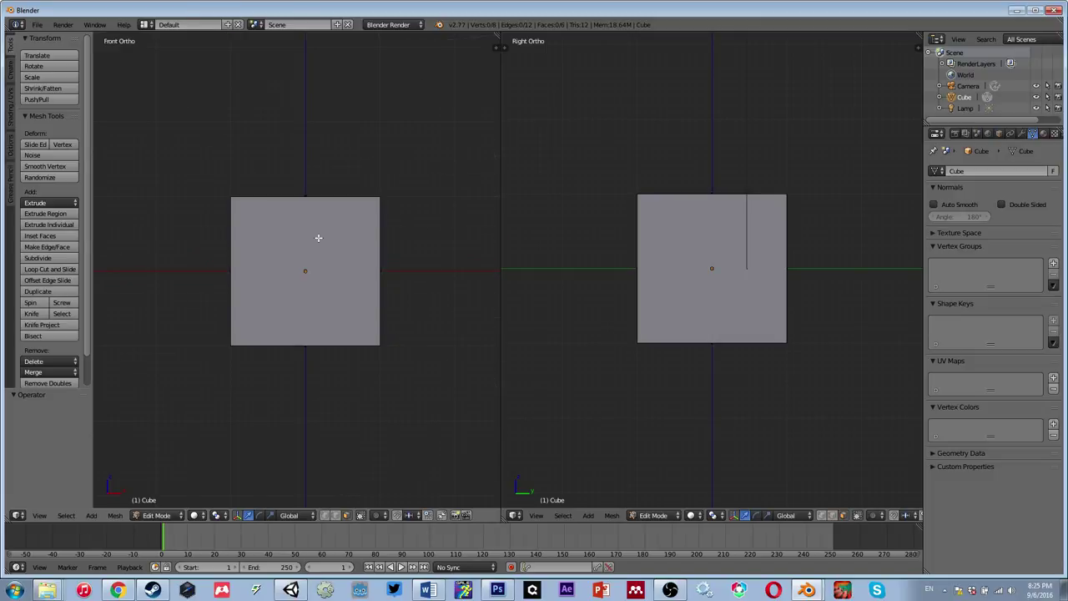
Step: Loop-cut the cube with 2 cuts, giving 16 vertices, 28 edges and 14 faces
{"action": "key", "text": "ctrl+r"}
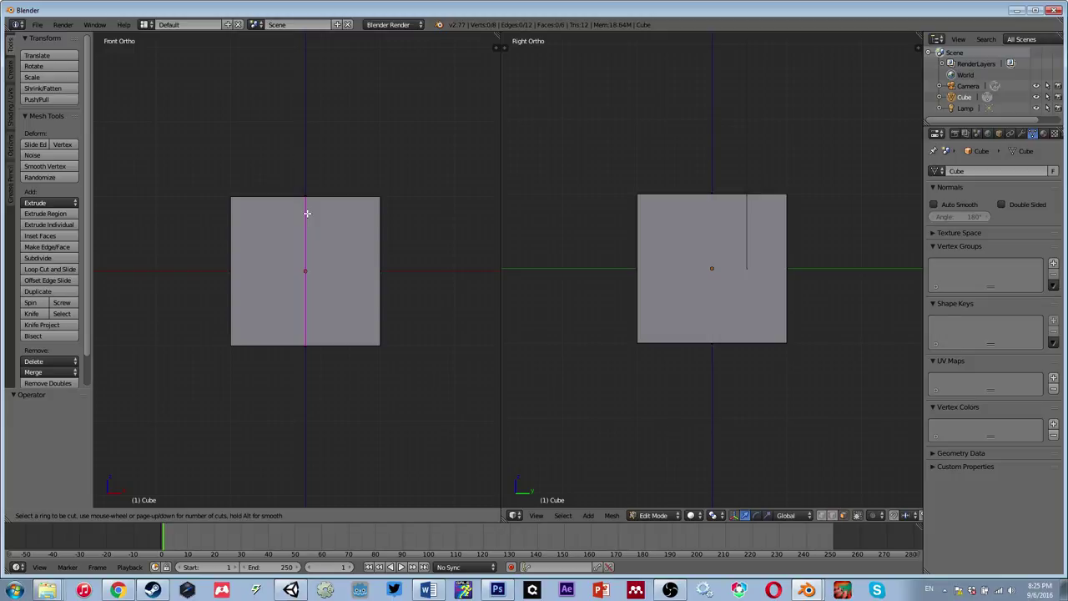
{"action": "scroll", "coordinate": [307, 213], "scroll_direction": "up", "scroll_amount": 1}
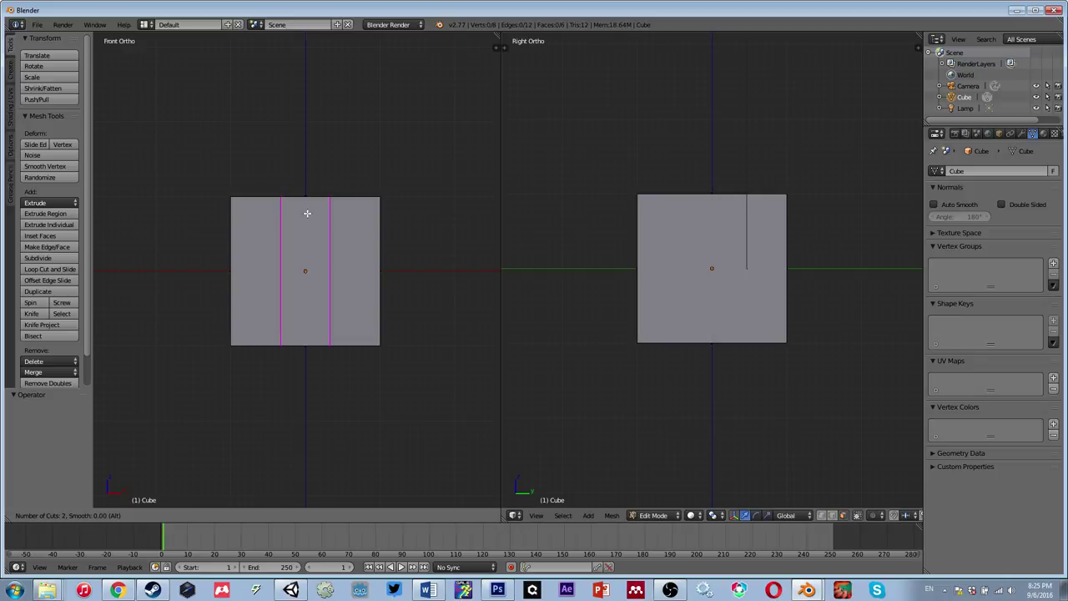
{"action": "scroll", "coordinate": [307, 214], "scroll_direction": "up", "scroll_amount": 8}
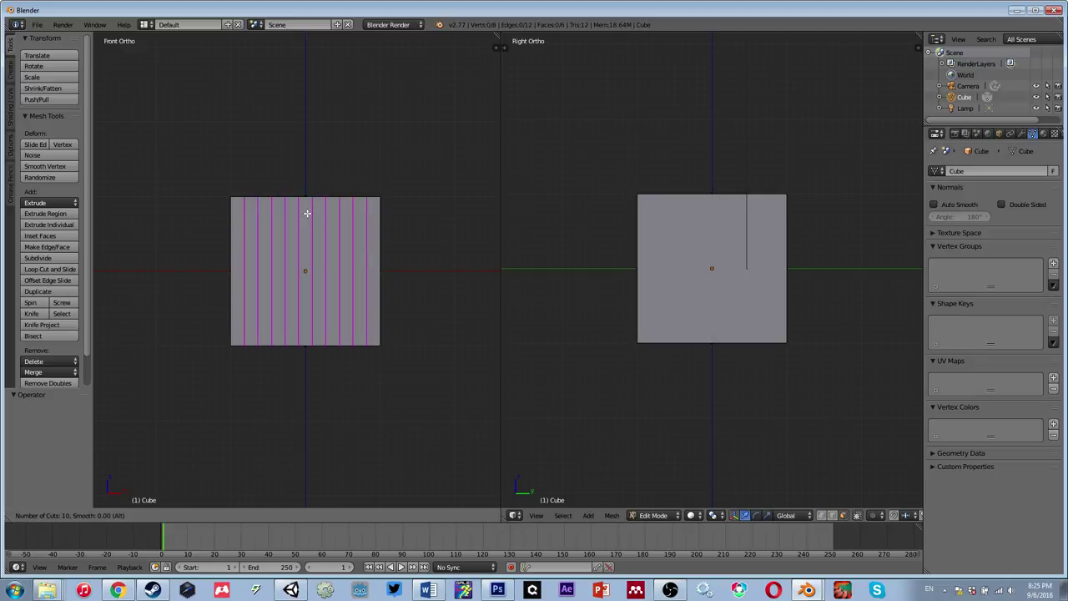
{"action": "scroll", "coordinate": [307, 213], "scroll_direction": "down", "scroll_amount": 9}
{"action": "scroll", "coordinate": [307, 214], "scroll_direction": "up", "scroll_amount": 10}
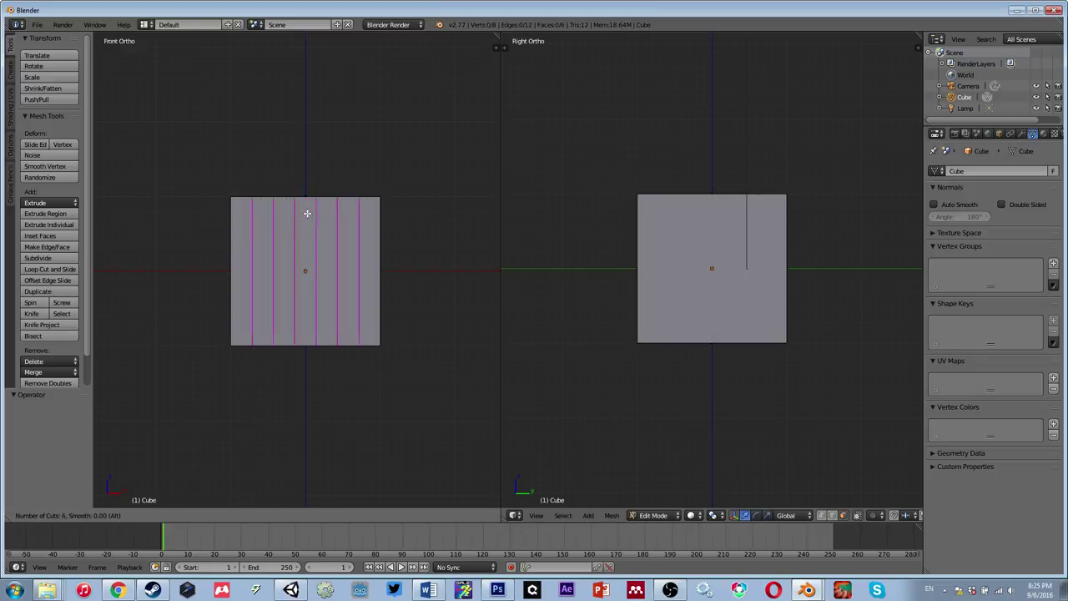
{"action": "scroll", "coordinate": [307, 214], "scroll_direction": "up", "scroll_amount": 17}
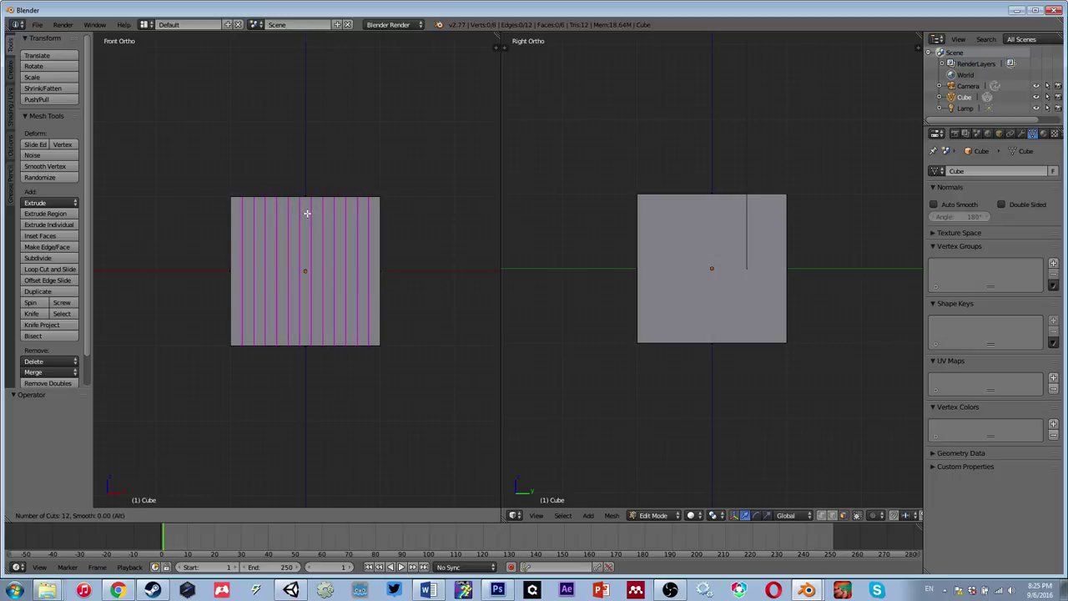
{"action": "scroll", "coordinate": [307, 214], "scroll_direction": "up", "scroll_amount": 20}
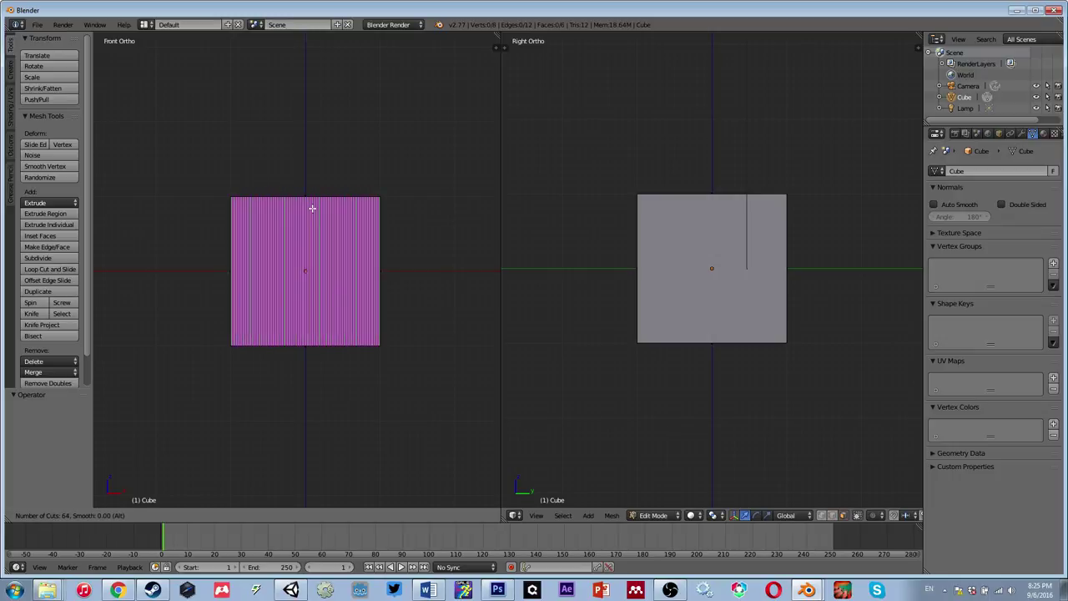
{"action": "scroll", "coordinate": [319, 216], "scroll_direction": "up", "scroll_amount": 8}
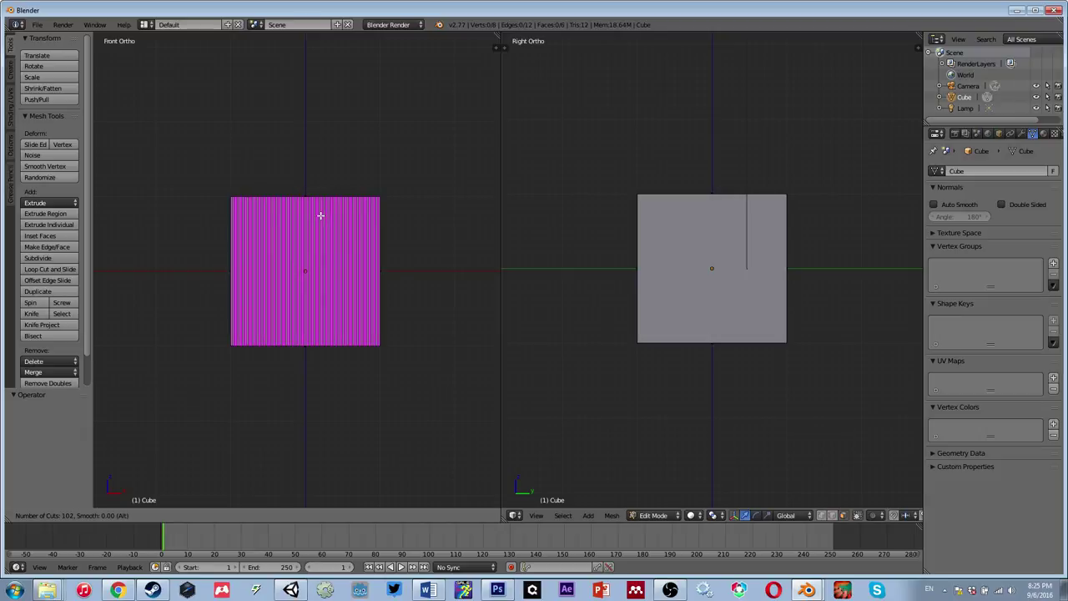
{"action": "scroll", "coordinate": [323, 212], "scroll_direction": "down", "scroll_amount": 20}
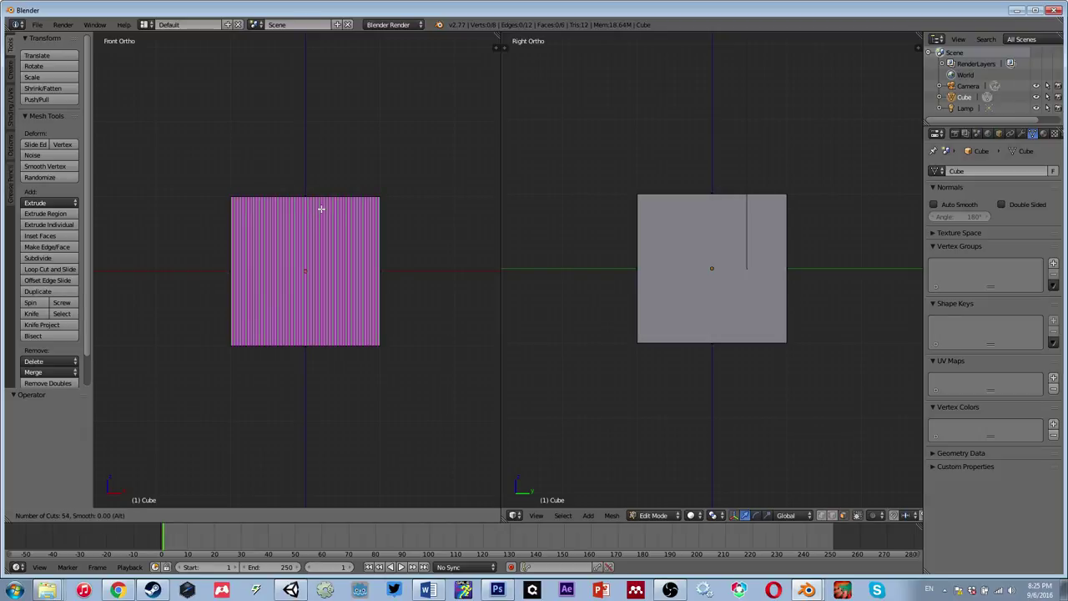
{"action": "scroll", "coordinate": [320, 209], "scroll_direction": "down", "scroll_amount": 20}
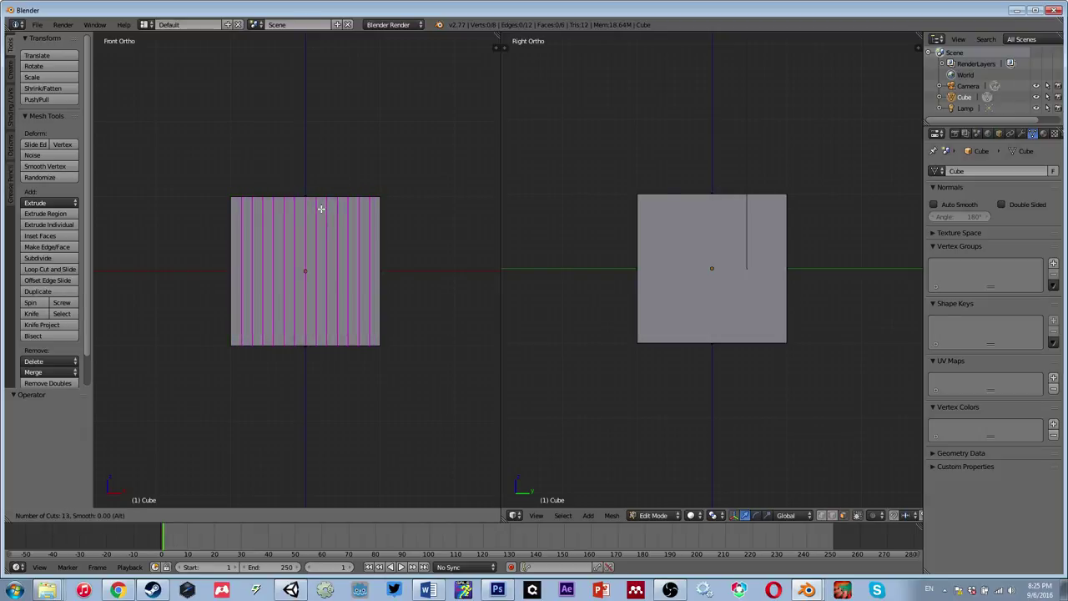
{"action": "scroll", "coordinate": [321, 208], "scroll_direction": "down", "scroll_amount": 1}
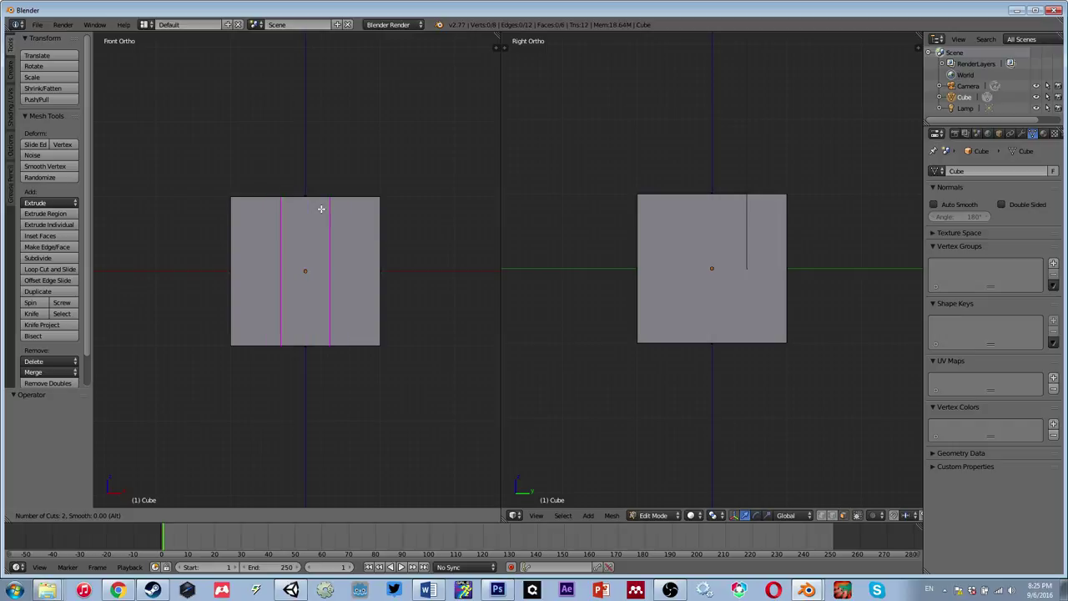
{"action": "left_click", "coordinate": [321, 208]}
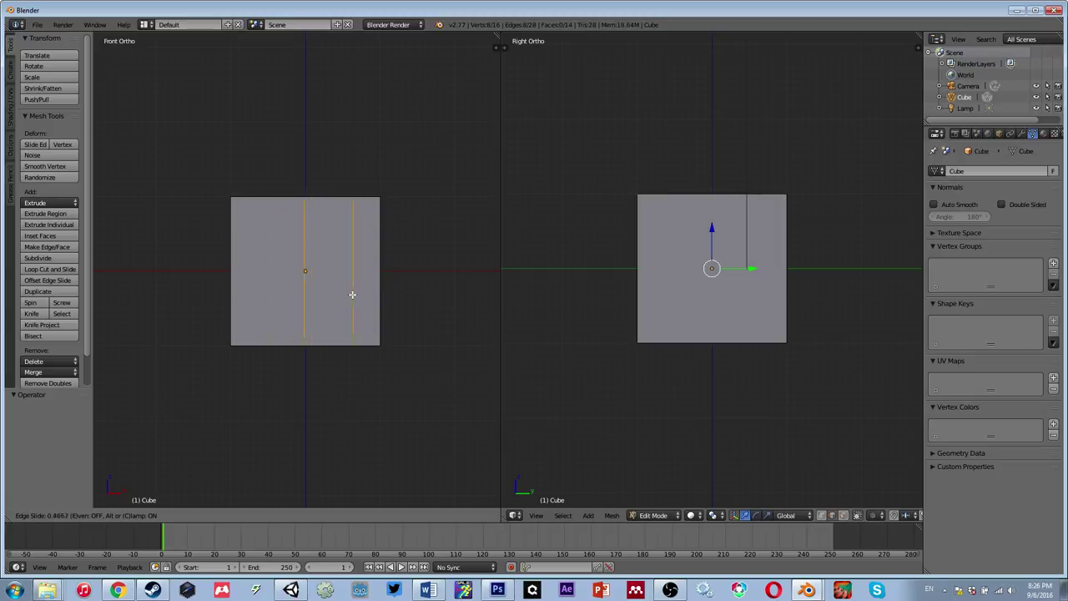
Step: Scale the two vertical loops 2.289 along X so they sit near the left and right sides
{"action": "right_click", "coordinate": [304, 322]}
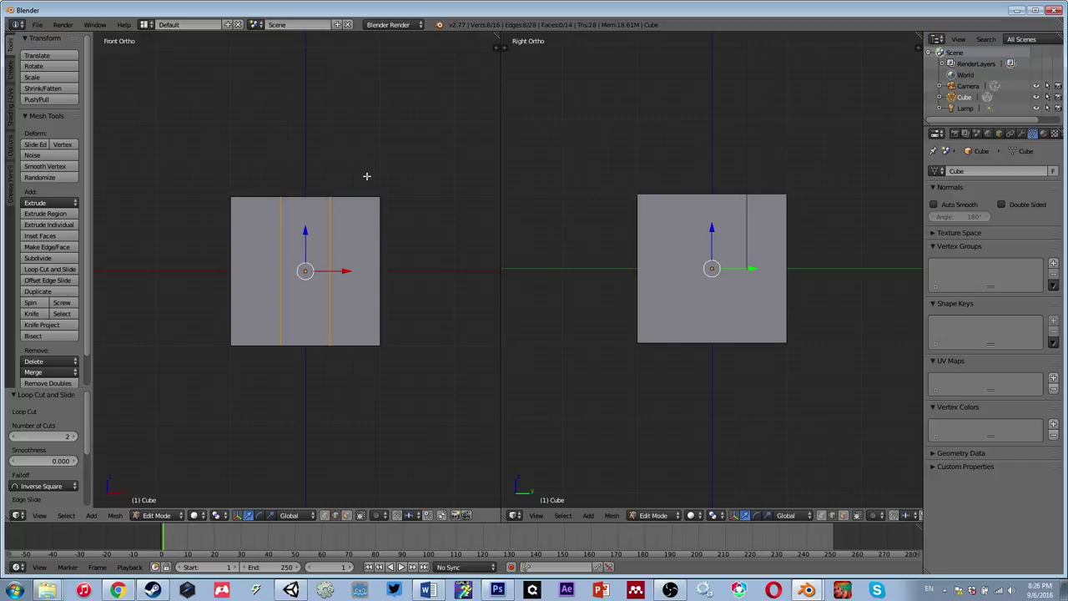
{"action": "key", "text": "s"}
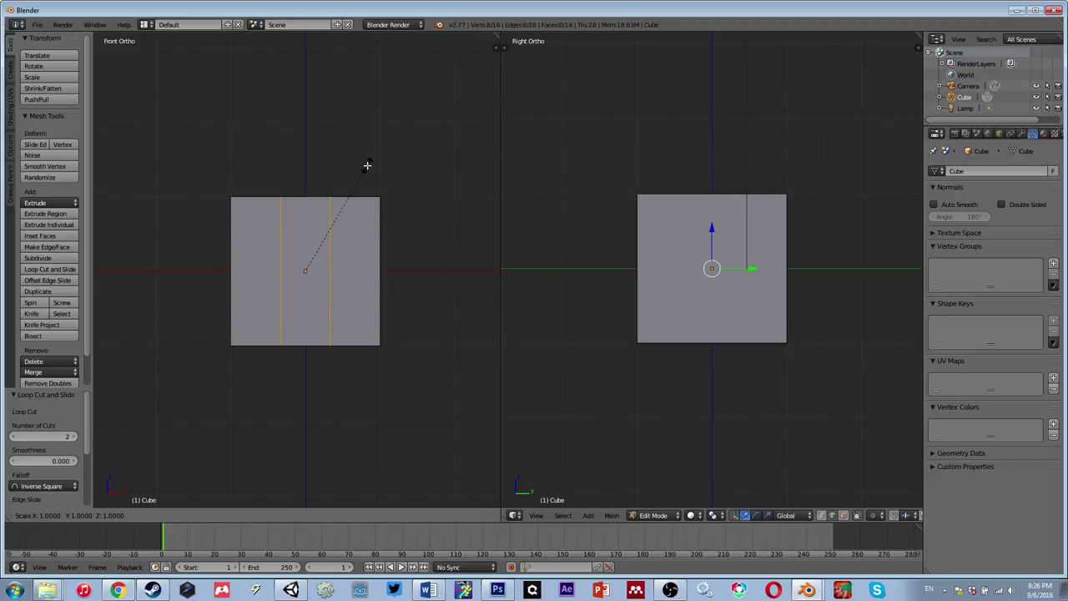
{"action": "key", "text": "x"}
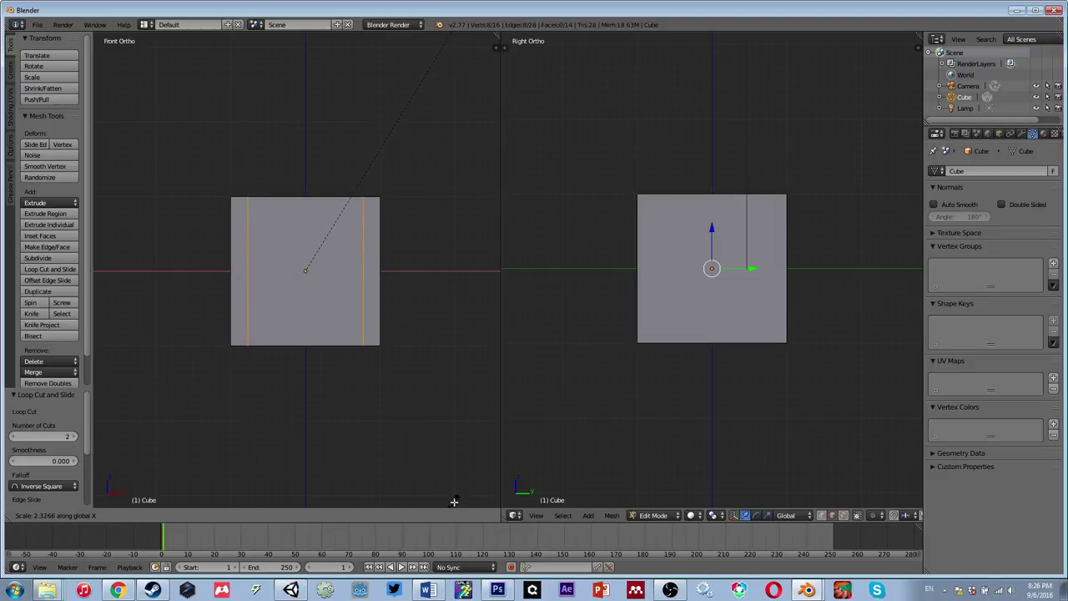
{"action": "left_click", "coordinate": [450, 506]}
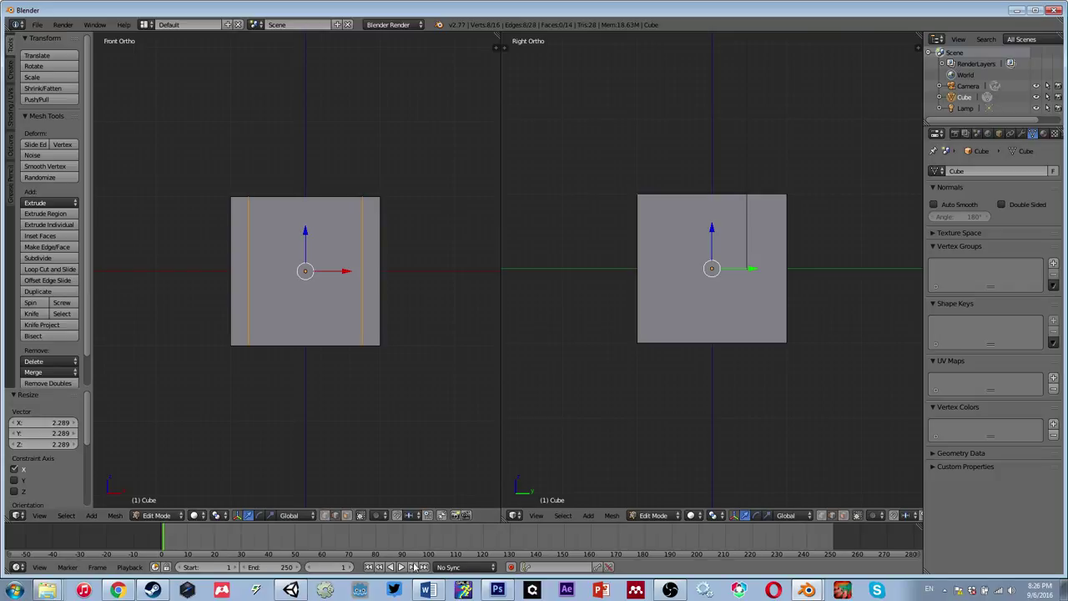
{"action": "key", "text": "a"}
{"action": "middle_click_drag", "start_coordinate": [265, 229], "coordinate": [272, 260]}
{"action": "scroll", "coordinate": [272, 260], "scroll_direction": "down", "scroll_amount": 1}
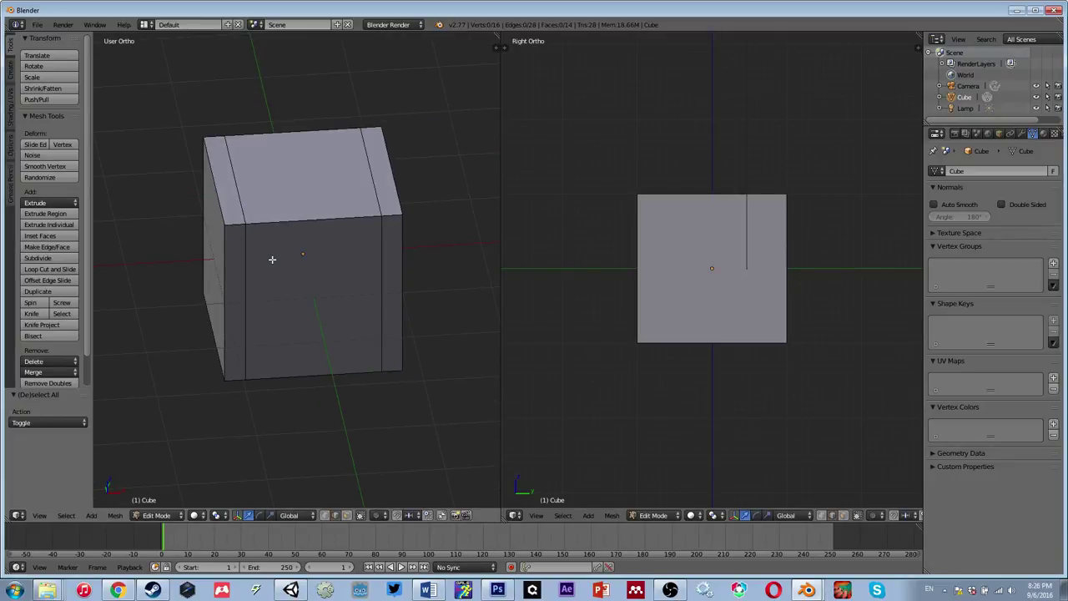
Step: In front view, cut two evenly spaced horizontal edge loops across the cube
{"action": "key", "text": "KP_1"}
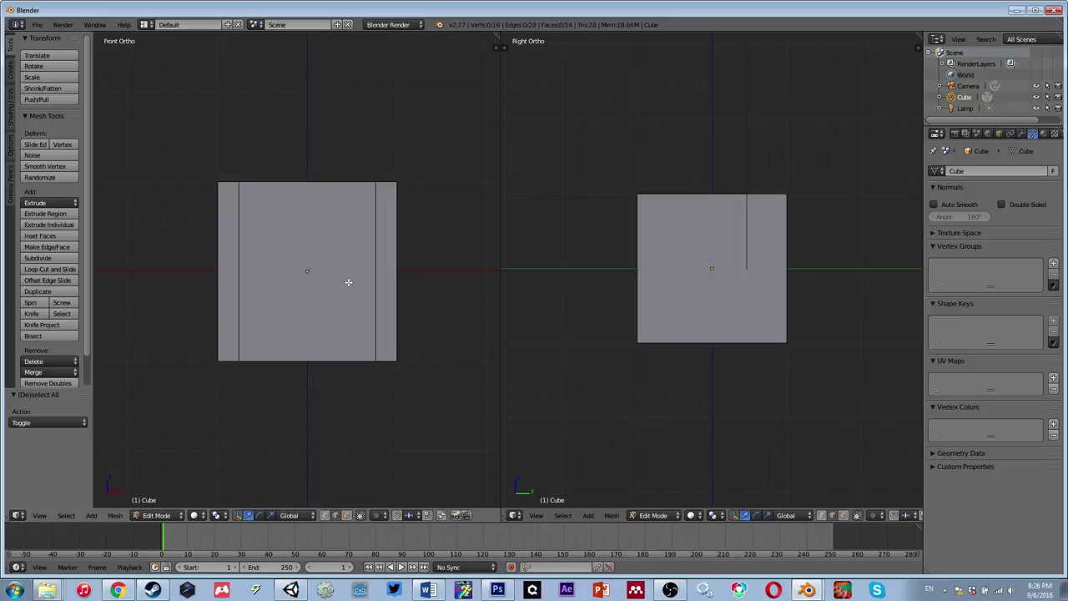
{"action": "middle_click_drag", "start_coordinate": [348, 281], "coordinate": [340, 275], "text": "shift"}
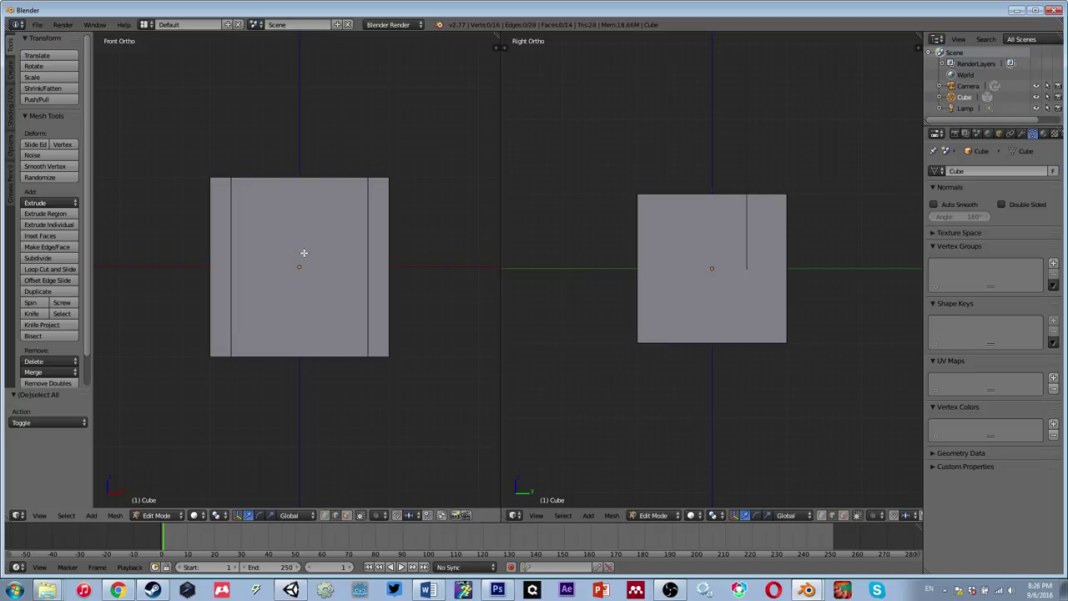
{"action": "key", "text": "ctrl+r"}
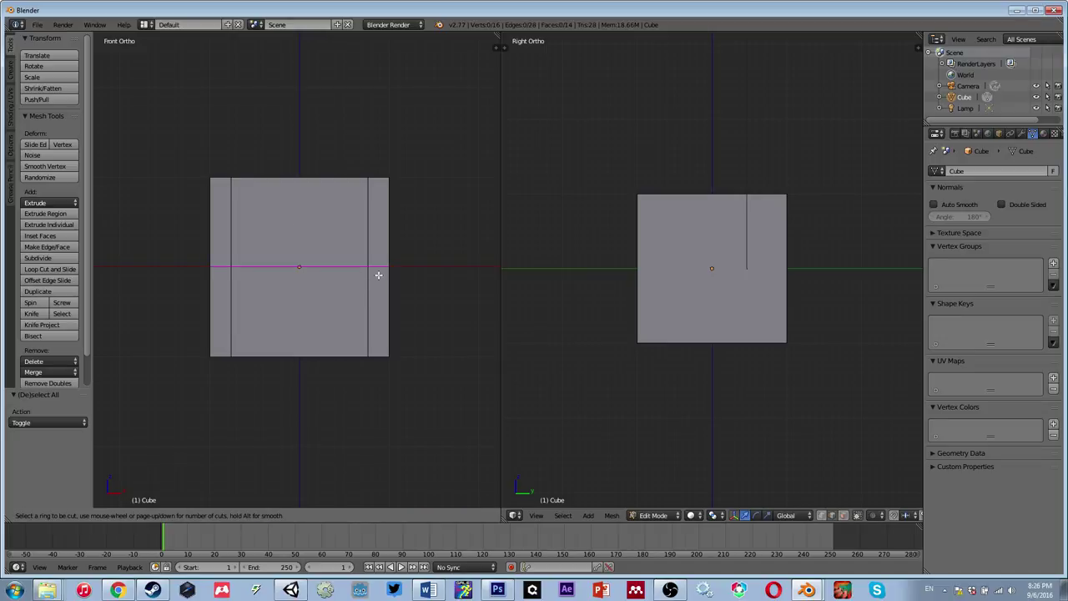
{"action": "scroll", "coordinate": [378, 275], "scroll_direction": "up", "scroll_amount": 1}
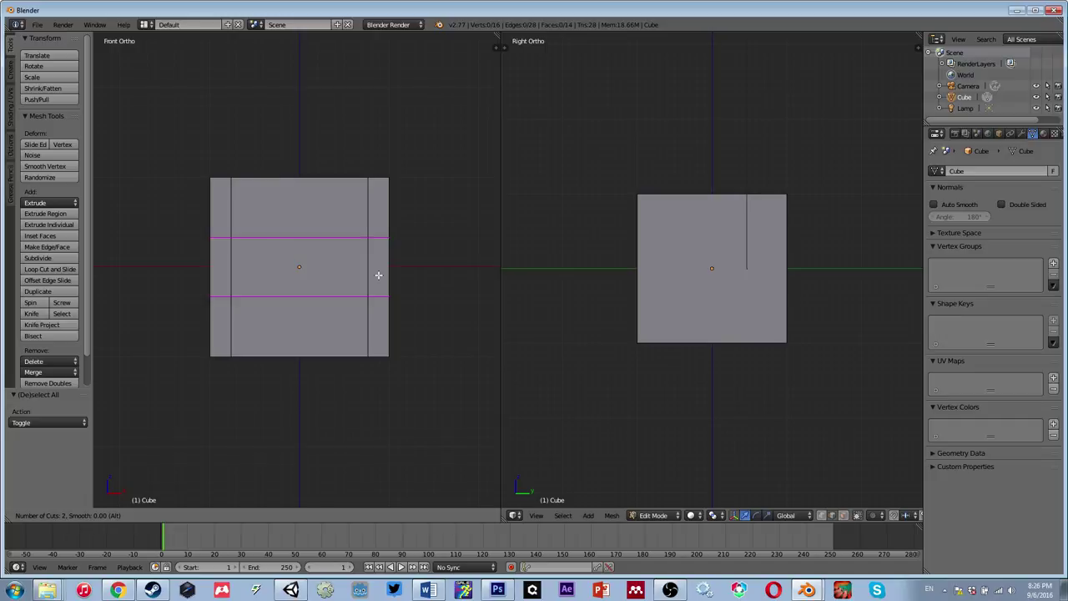
{"action": "left_click", "coordinate": [378, 274]}
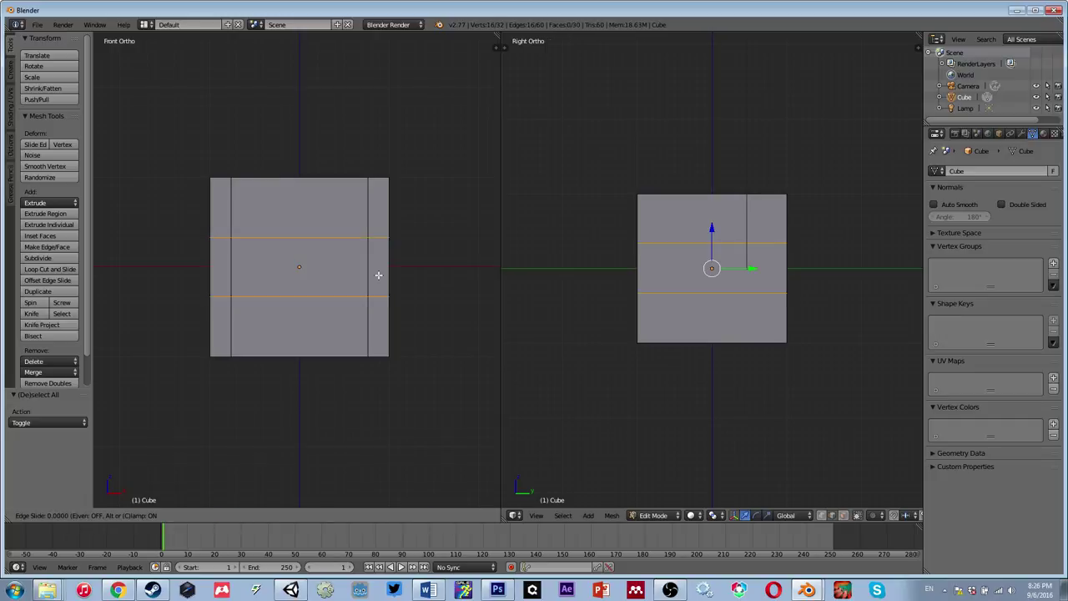
{"action": "left_click", "coordinate": [378, 275]}
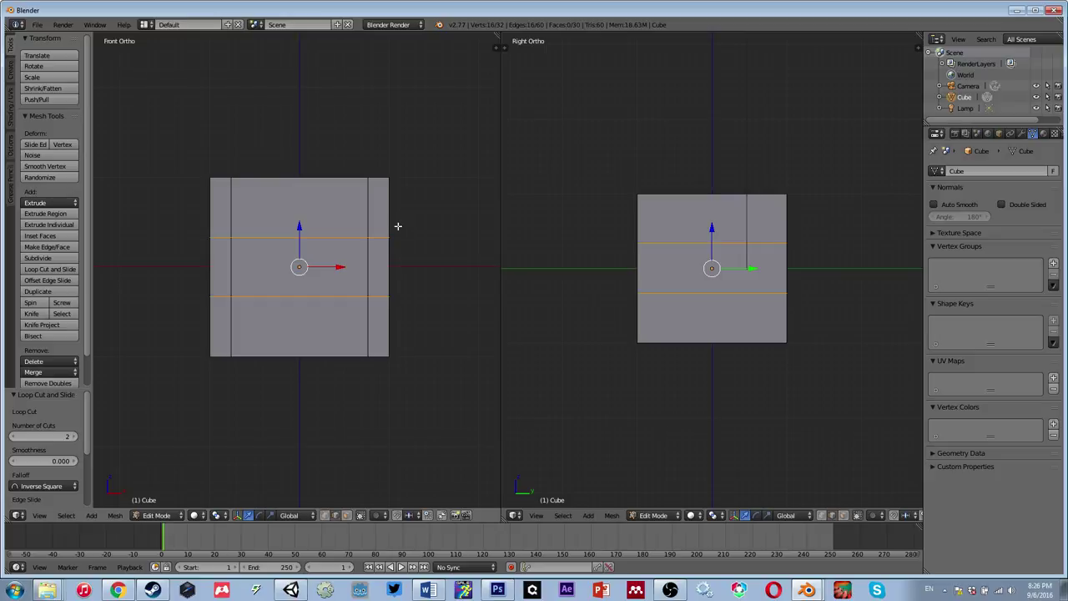
Step: Scale the horizontal loops along Z toward the top and bottom, then return to Object Mode
{"action": "key", "text": "s"}
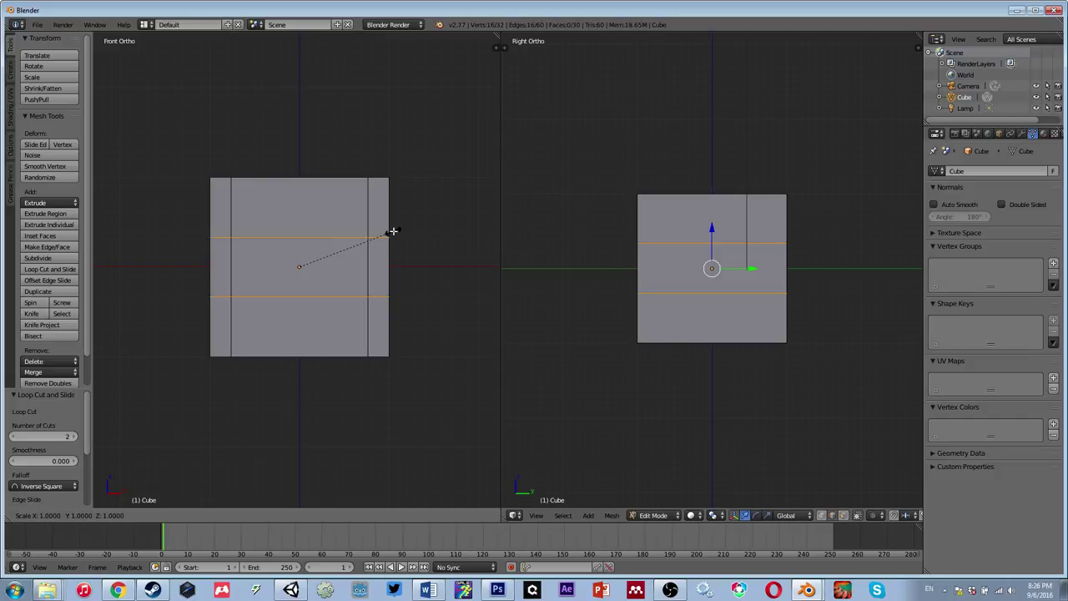
{"action": "key", "text": "z"}
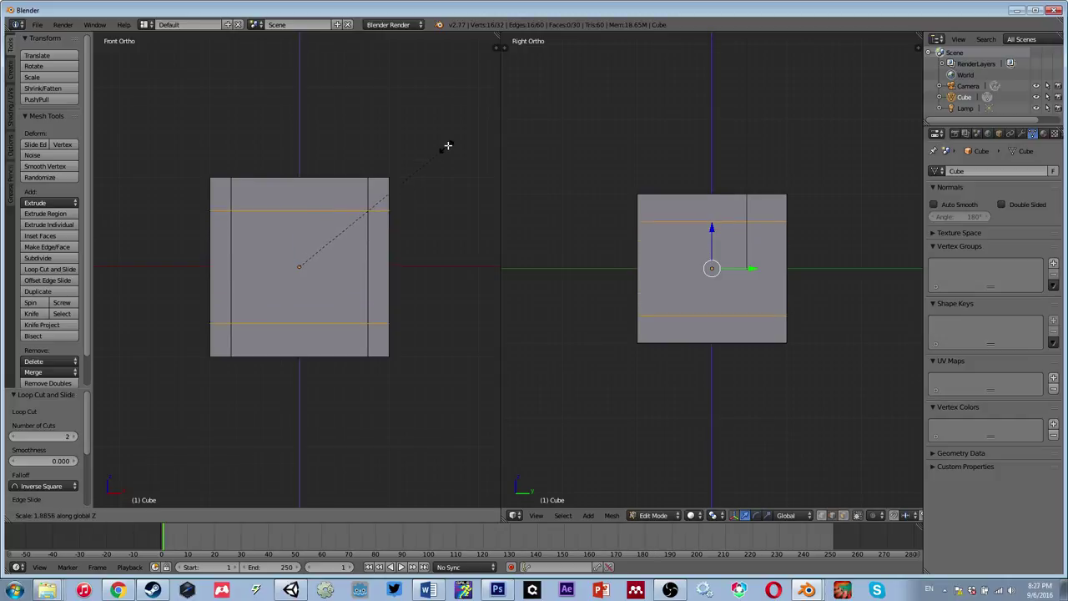
{"action": "left_click", "coordinate": [475, 112]}
{"action": "key", "text": "a"}
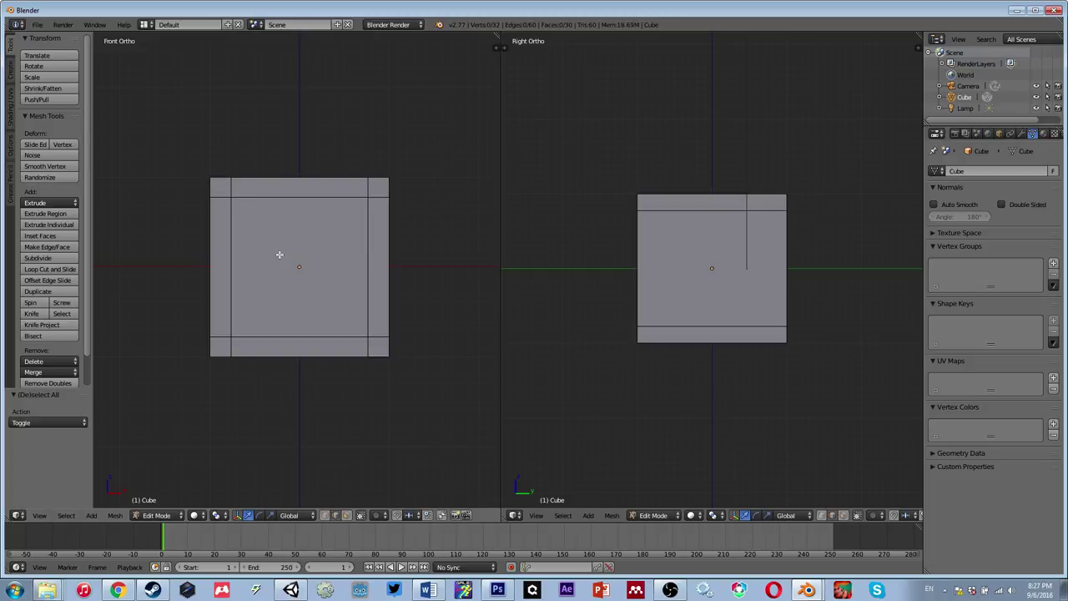
{"action": "middle_click_drag", "start_coordinate": [281, 252], "coordinate": [317, 286]}
{"action": "key", "text": "Tab"}
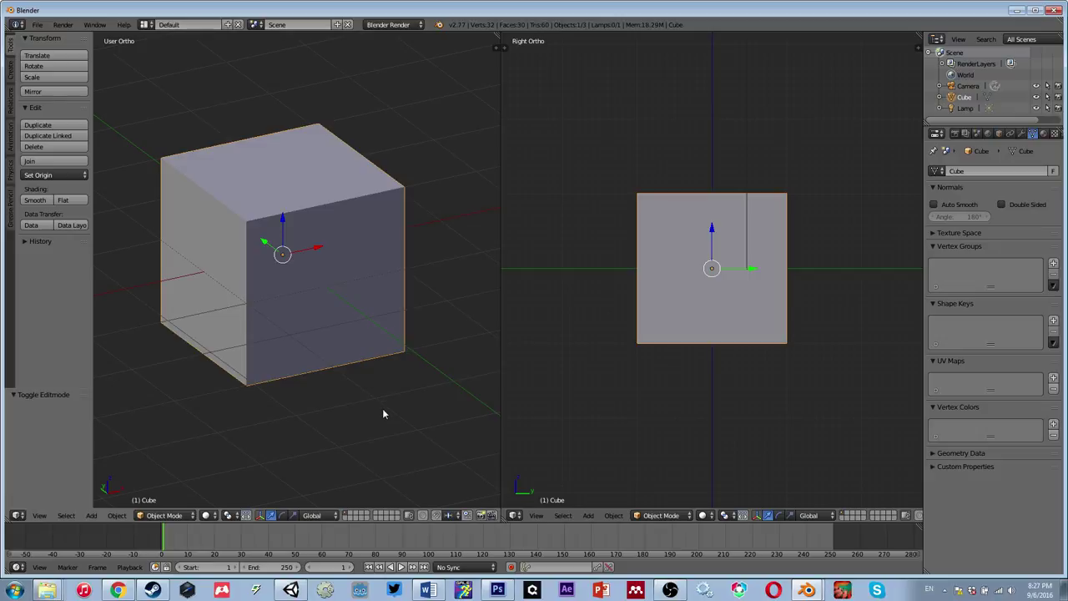
{"action": "key", "text": "s"}
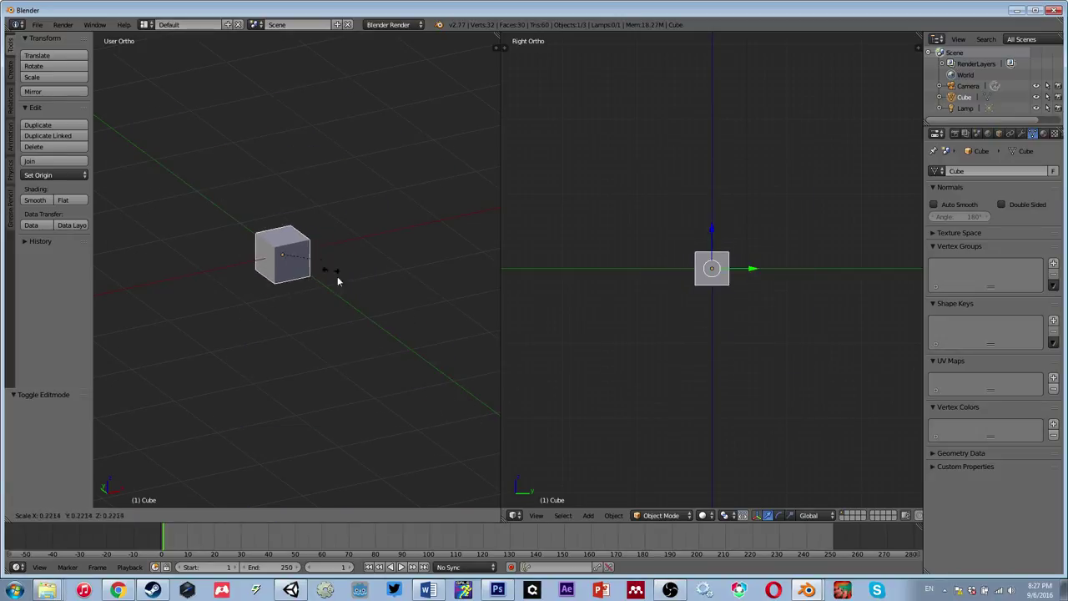
{"action": "key", "text": "Escape"}
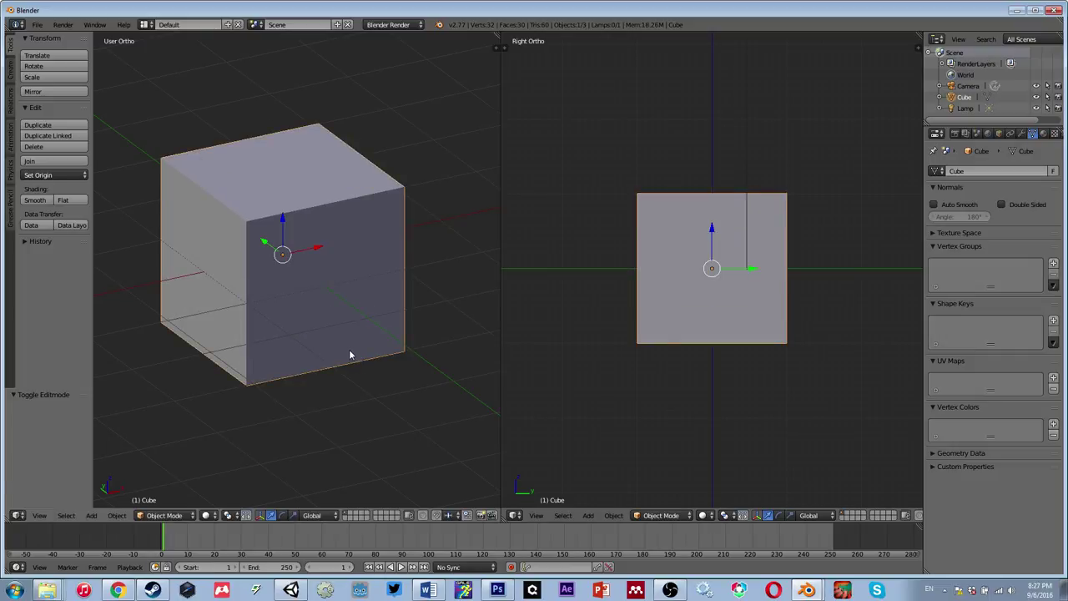
{"action": "key", "text": "g"}
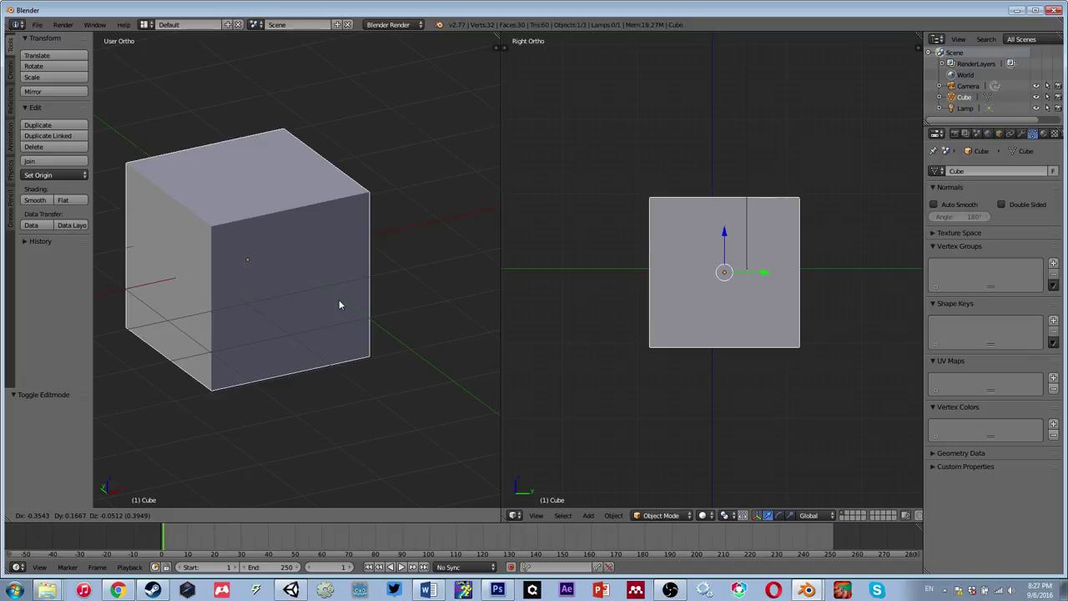
{"action": "key", "text": "Escape"}
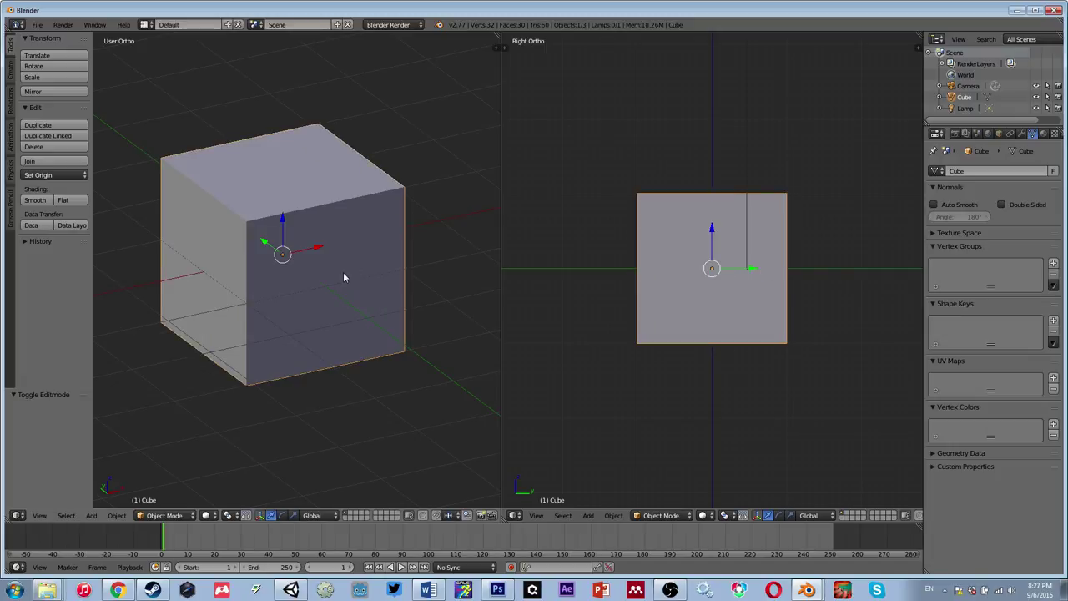
{"action": "key", "text": "g"}
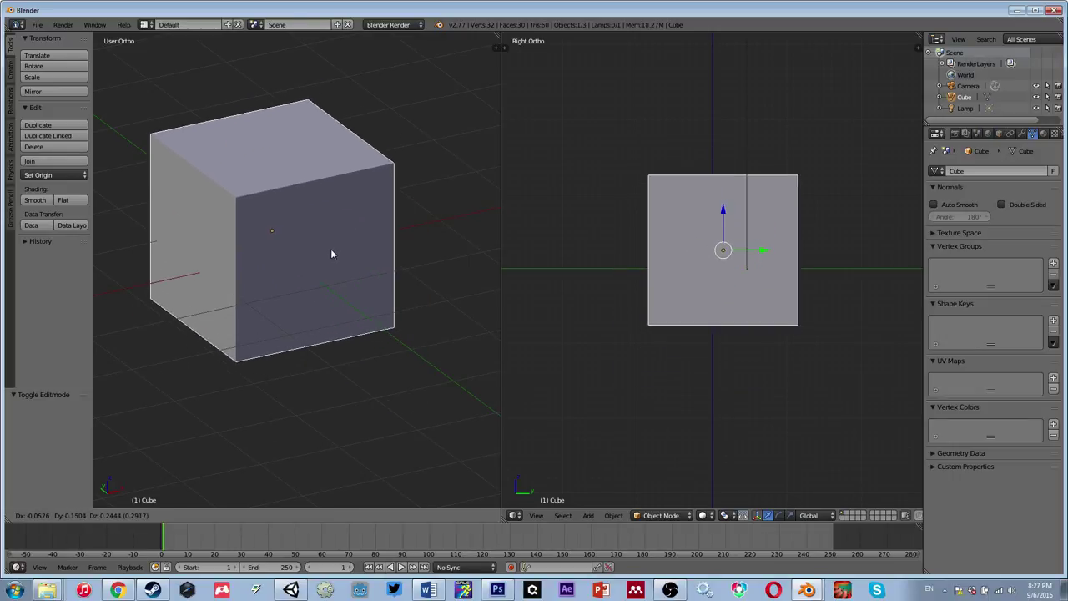
{"action": "left_click", "coordinate": [347, 277]}
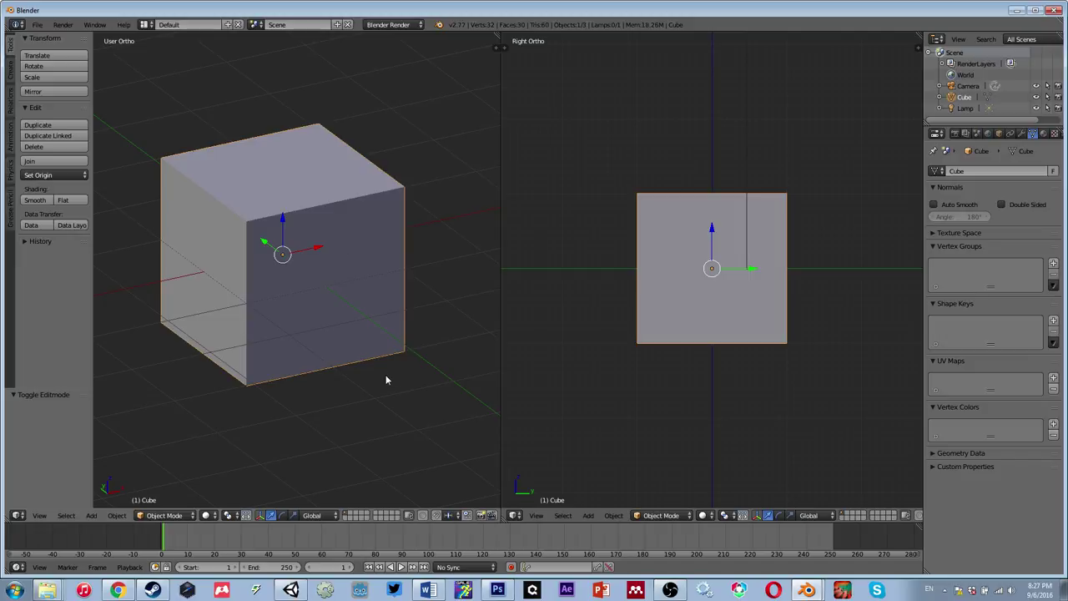
{"action": "key", "text": "g"}
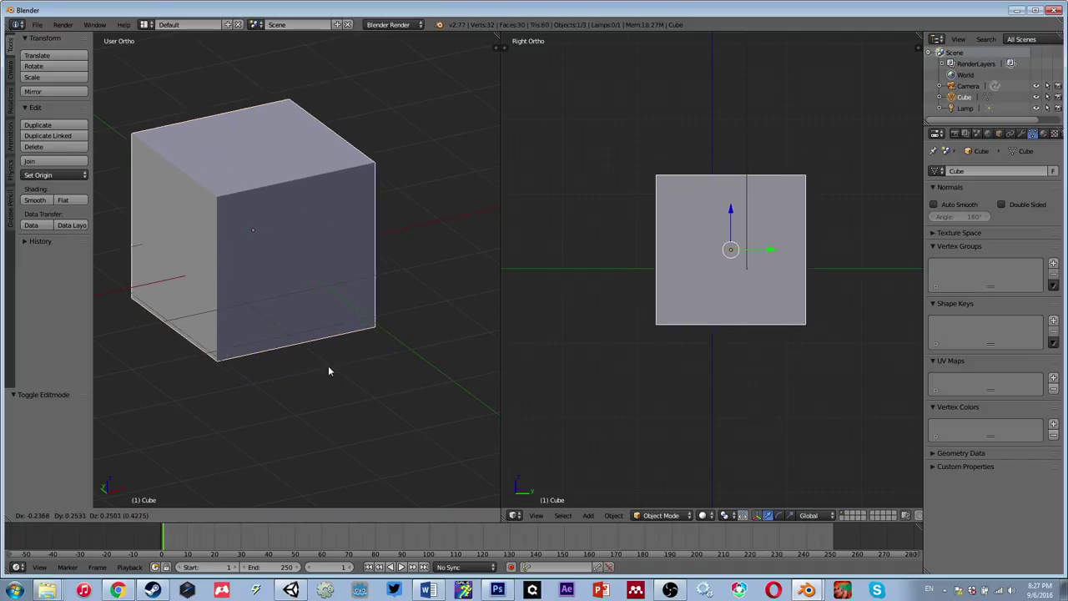
{"action": "right_click", "coordinate": [324, 373]}
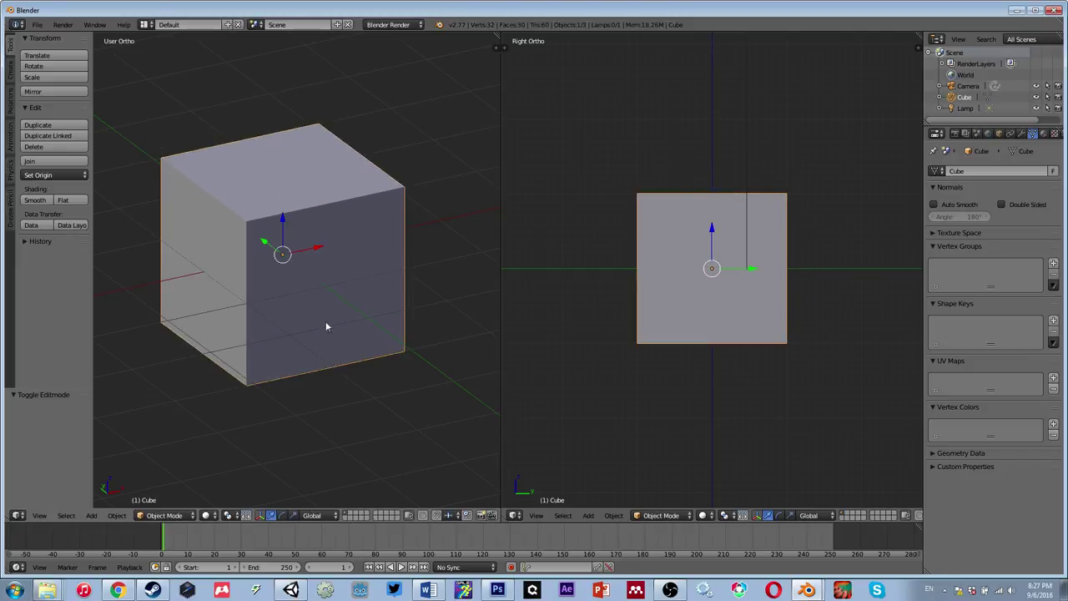
{"action": "key", "text": "g"}
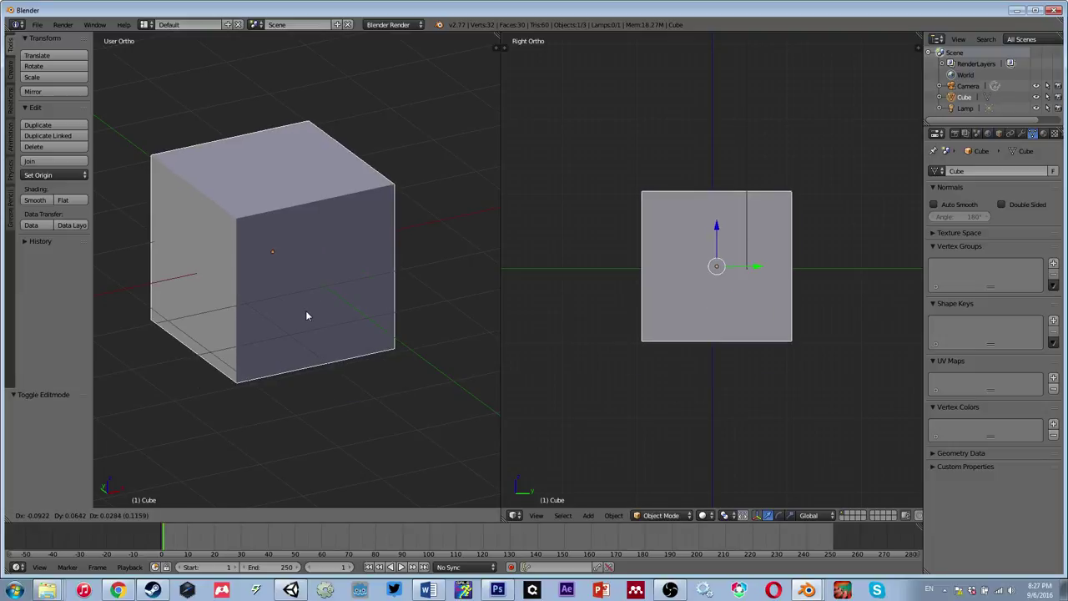
{"action": "left_click", "coordinate": [306, 310]}
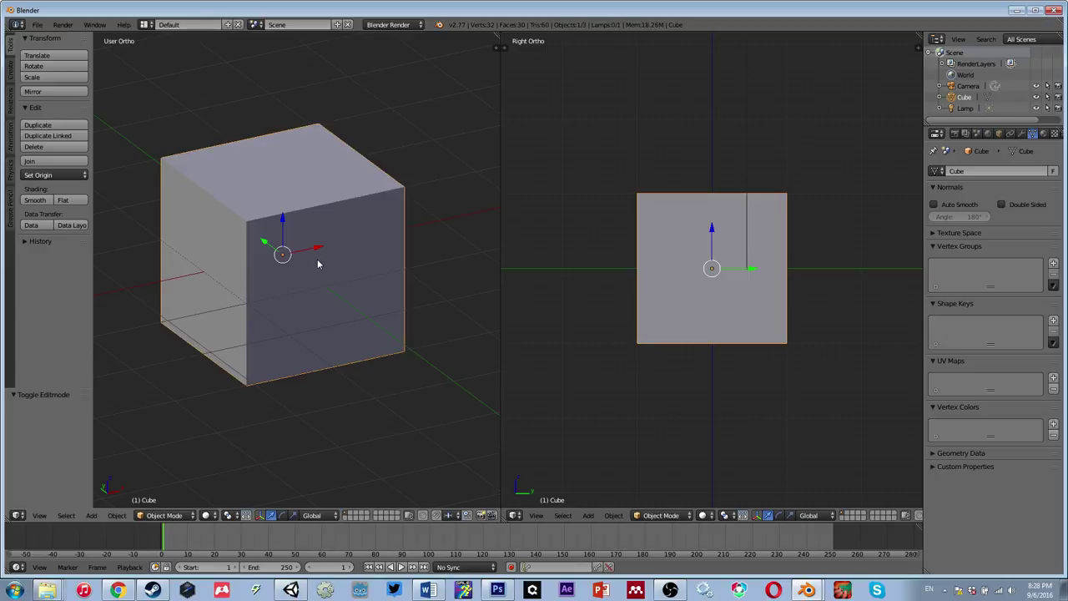
{"action": "key", "text": "s"}
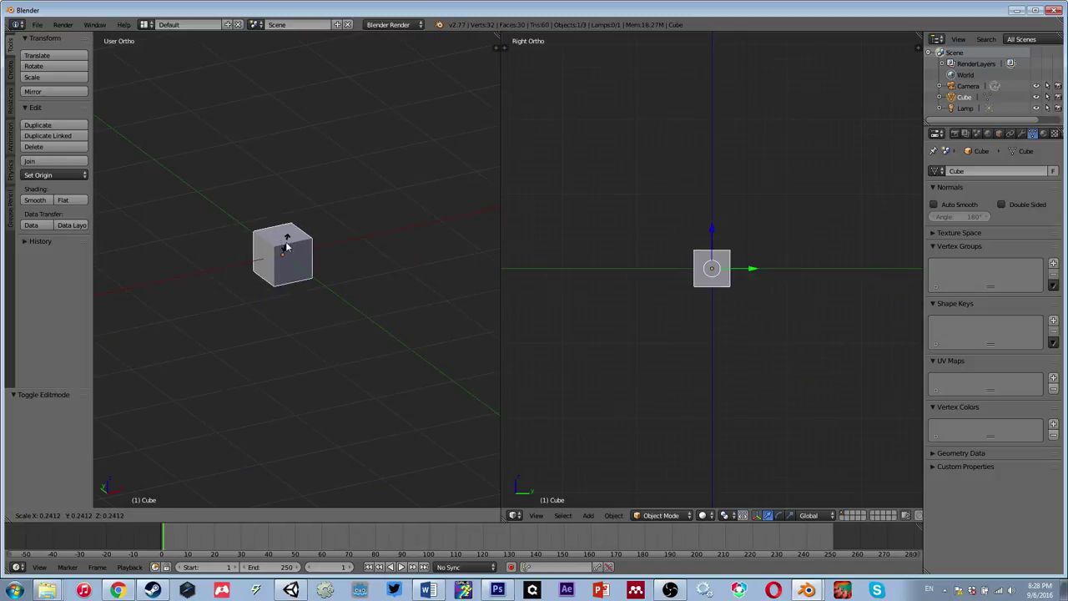
{"action": "key", "text": "Escape"}
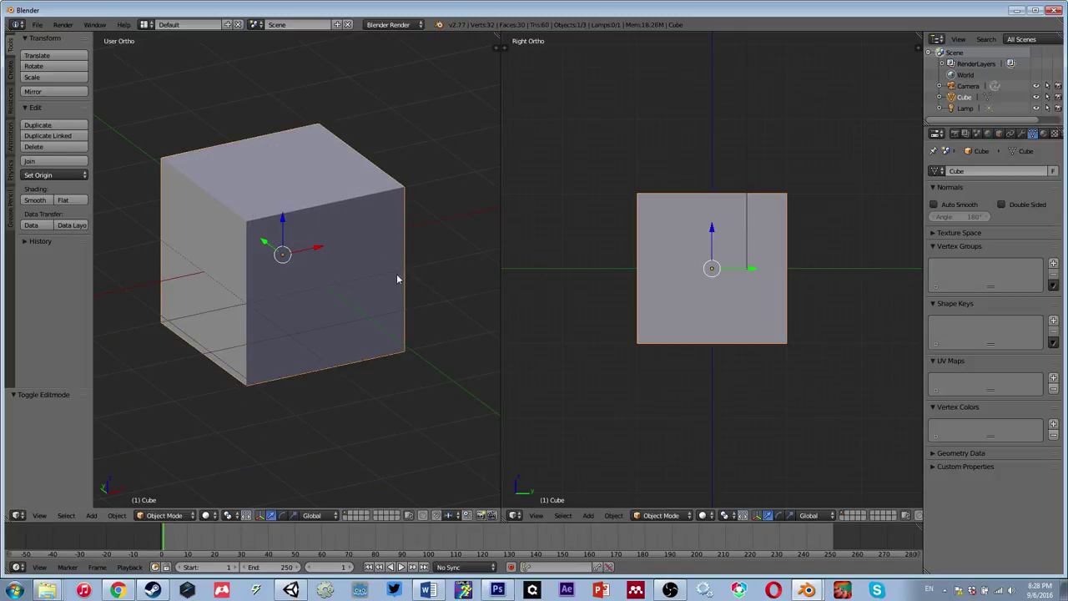
{"action": "key", "text": "r"}
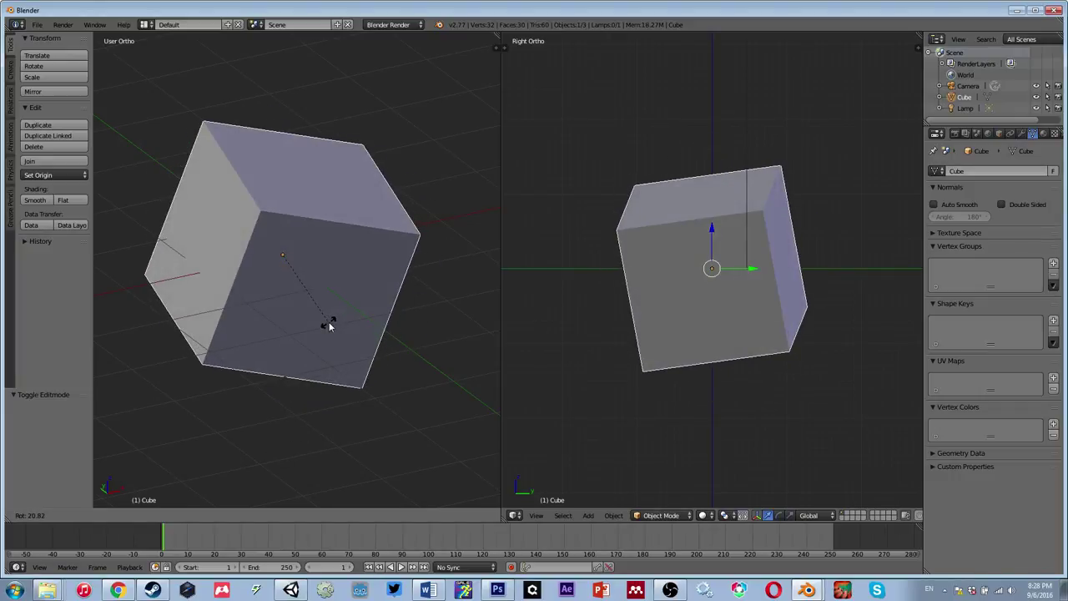
{"action": "key", "text": "Escape"}
{"action": "key", "text": "a"}
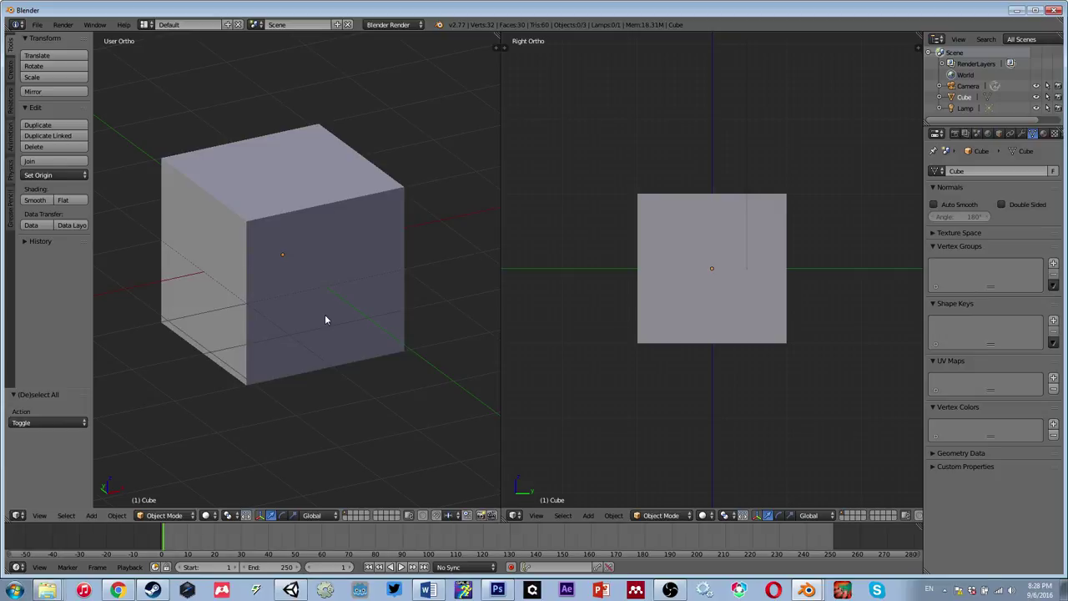
{"action": "scroll", "coordinate": [325, 314], "scroll_direction": "down", "scroll_amount": 2}
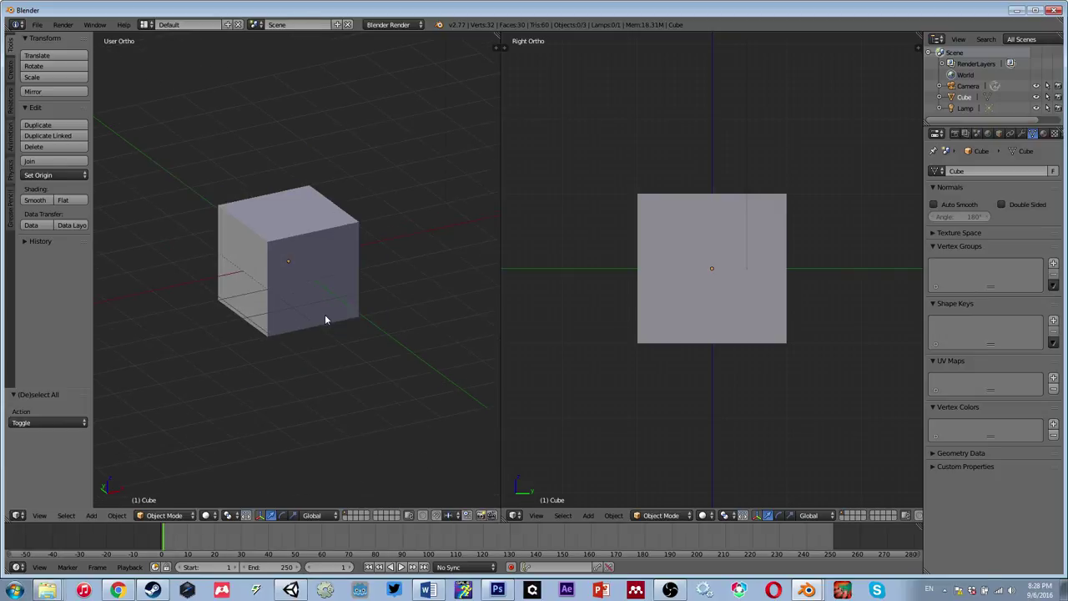
{"action": "scroll", "coordinate": [324, 314], "scroll_direction": "up", "scroll_amount": 1}
{"action": "scroll", "coordinate": [357, 292], "scroll_direction": "down", "scroll_amount": 3}
{"action": "middle_click_drag", "start_coordinate": [434, 270], "coordinate": [368, 292]}
{"action": "scroll", "coordinate": [368, 293], "scroll_direction": "up", "scroll_amount": 1}
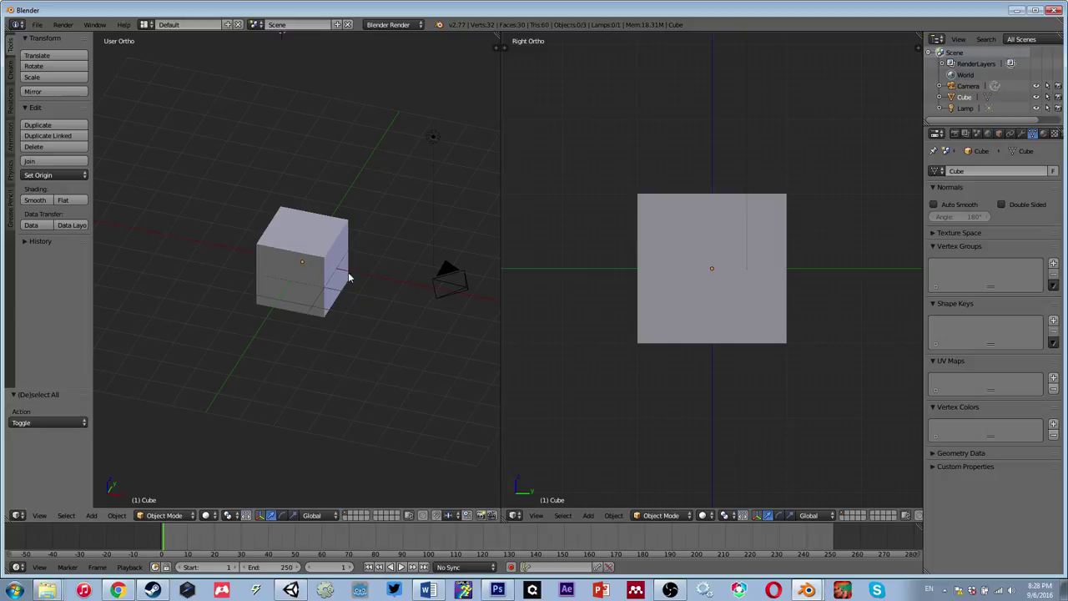
{"action": "key", "text": "KP_1"}
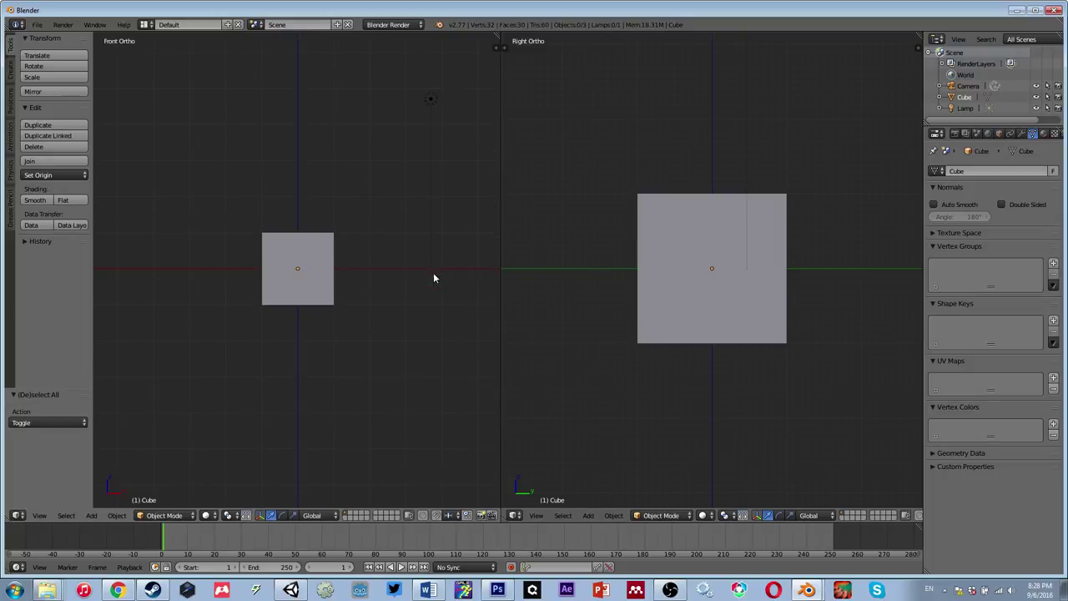
{"action": "middle_click_drag", "start_coordinate": [395, 309], "coordinate": [361, 333]}
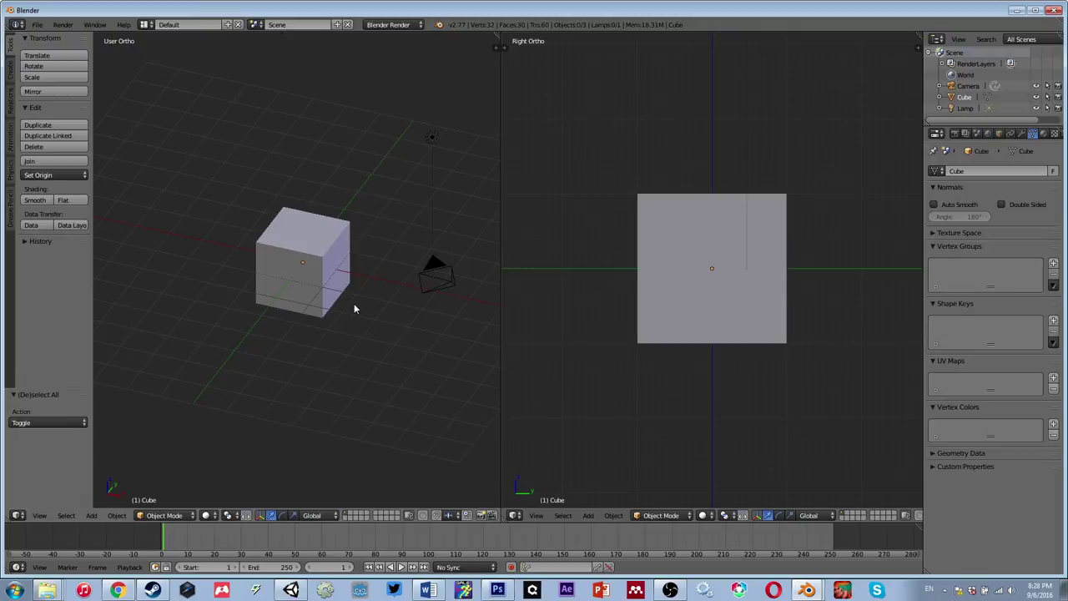
{"action": "key", "text": "x"}
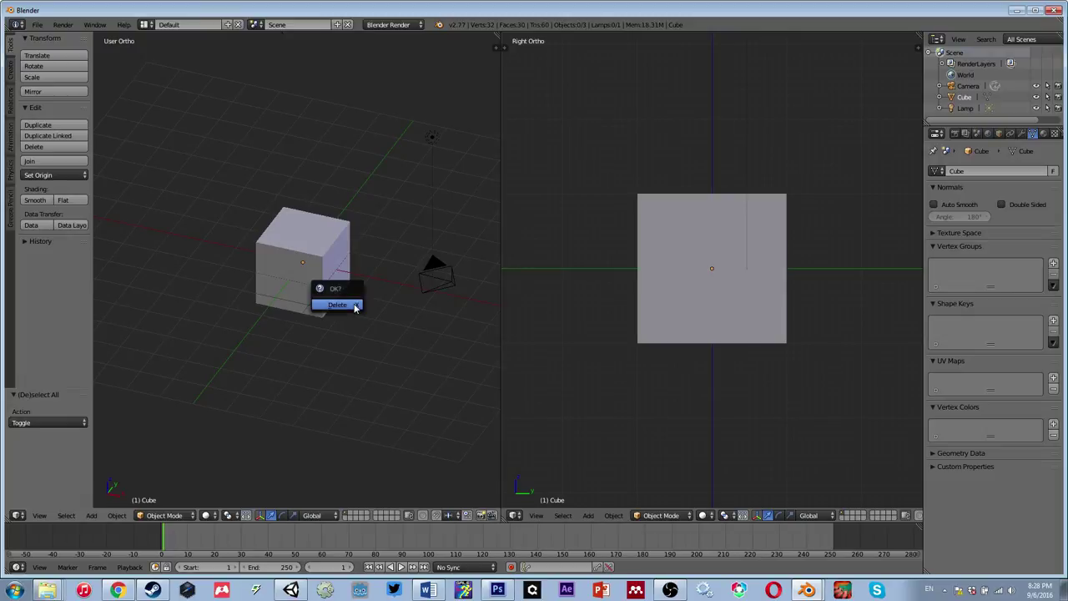
{"action": "right_click", "coordinate": [317, 288]}
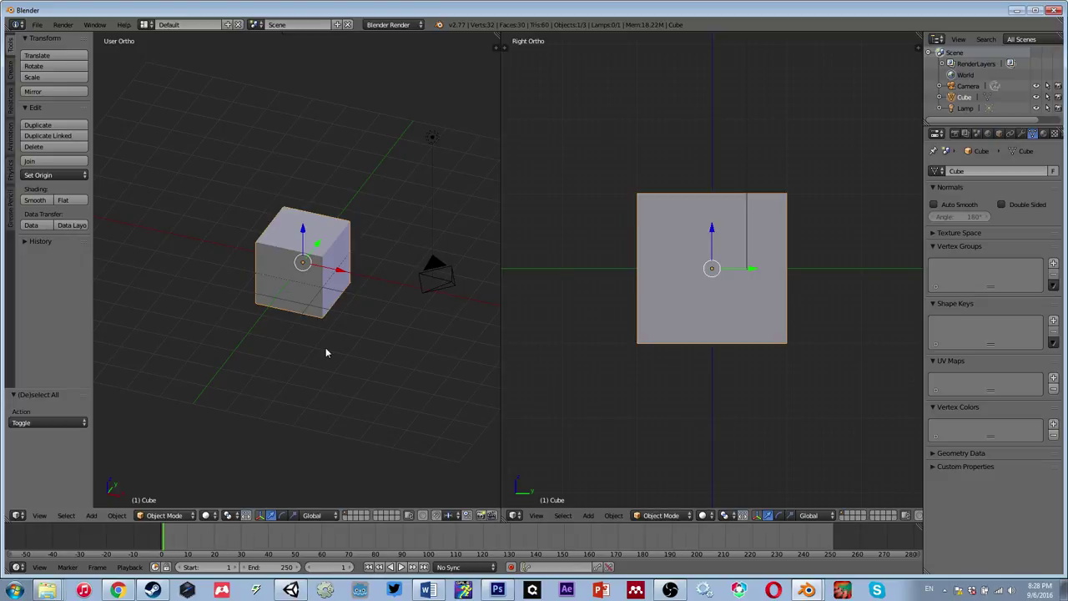
{"action": "key", "text": "g"}
{"action": "key", "text": "x"}
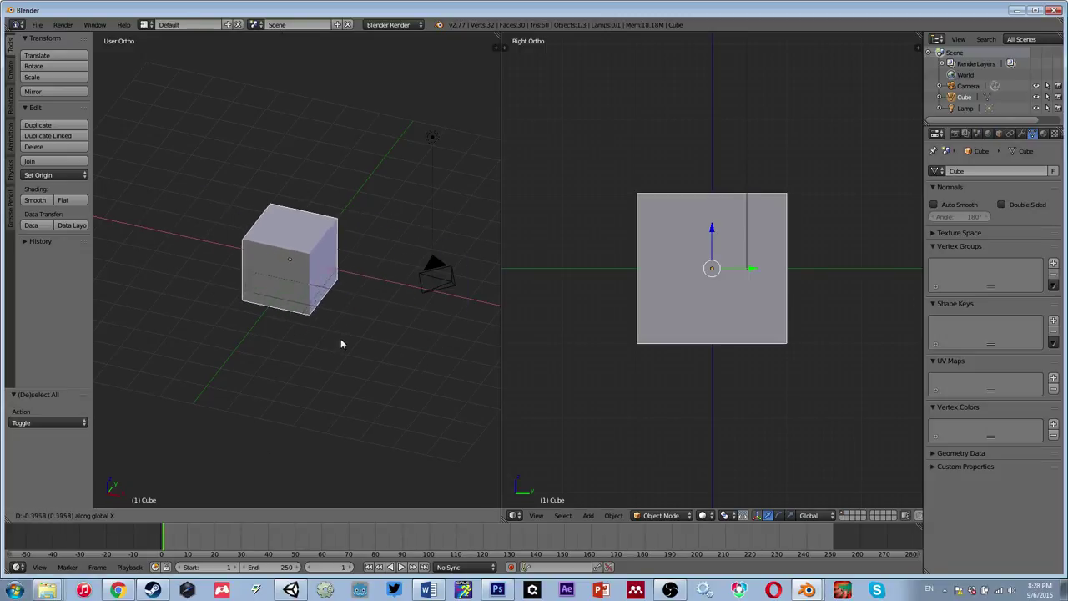
{"action": "key", "text": "Escape"}
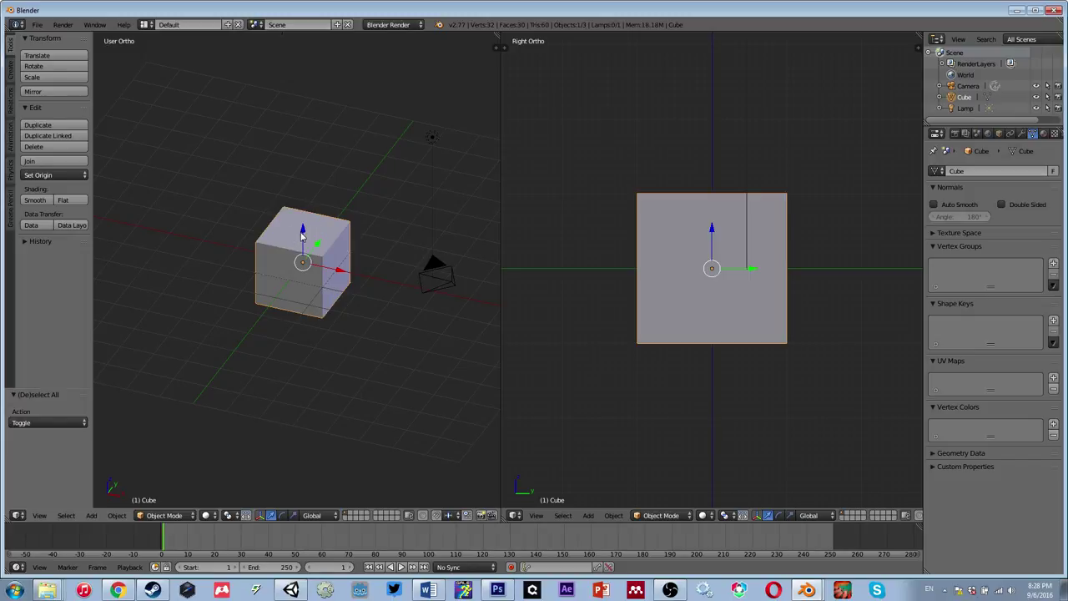
{"action": "key", "text": "g"}
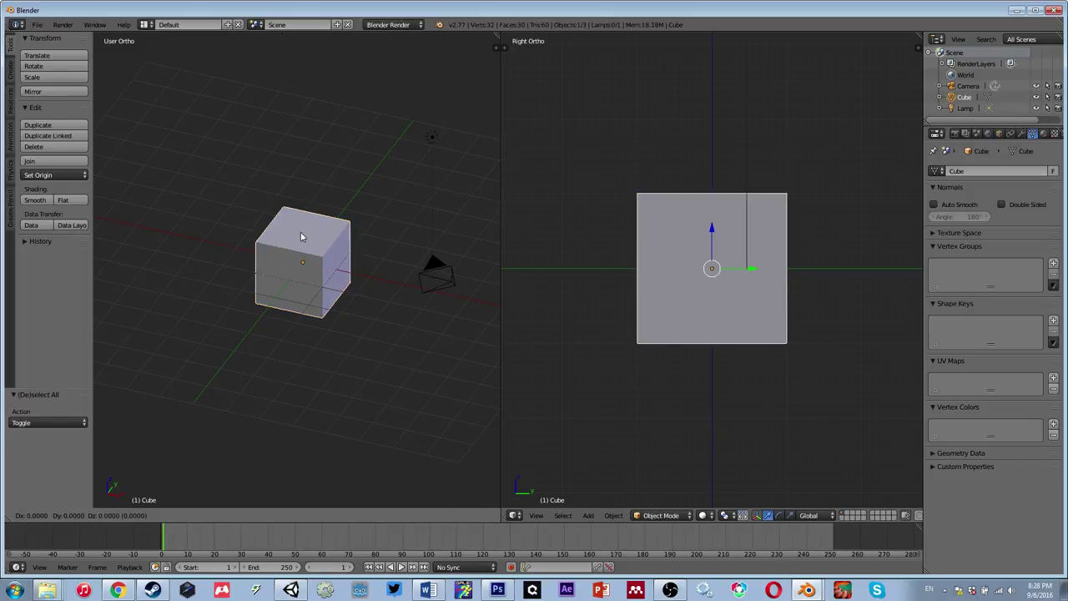
{"action": "key", "text": "z"}
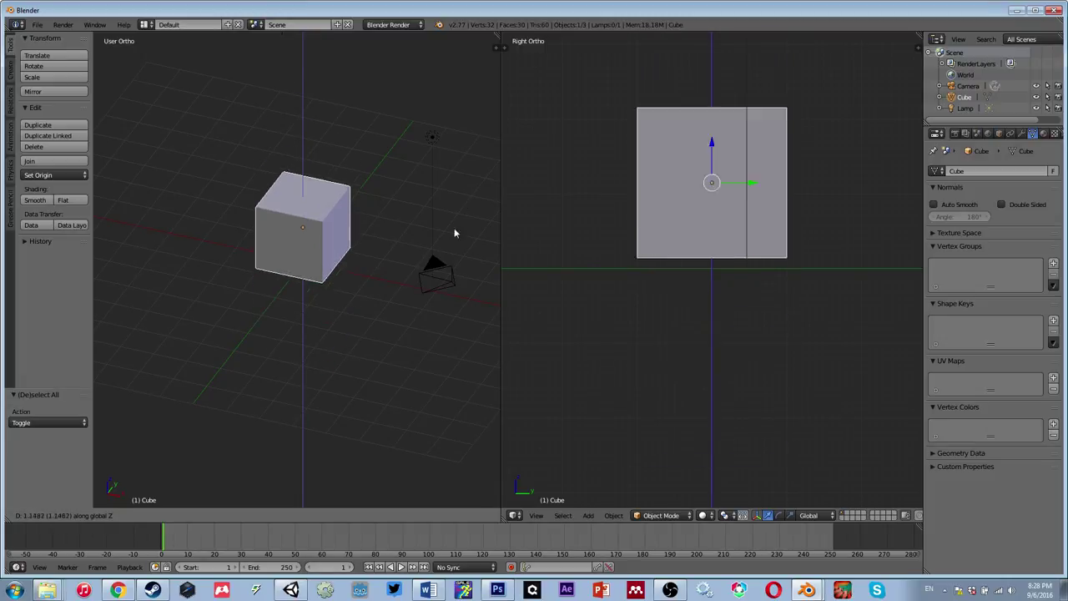
{"action": "right_click", "coordinate": [464, 229]}
{"action": "key", "text": "g"}
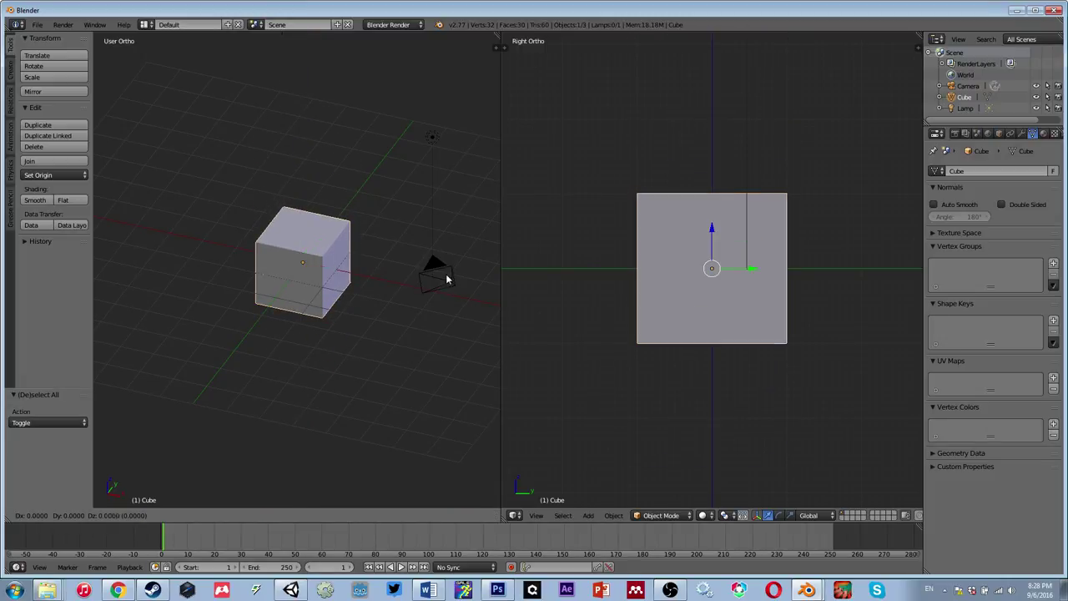
{"action": "key", "text": "y"}
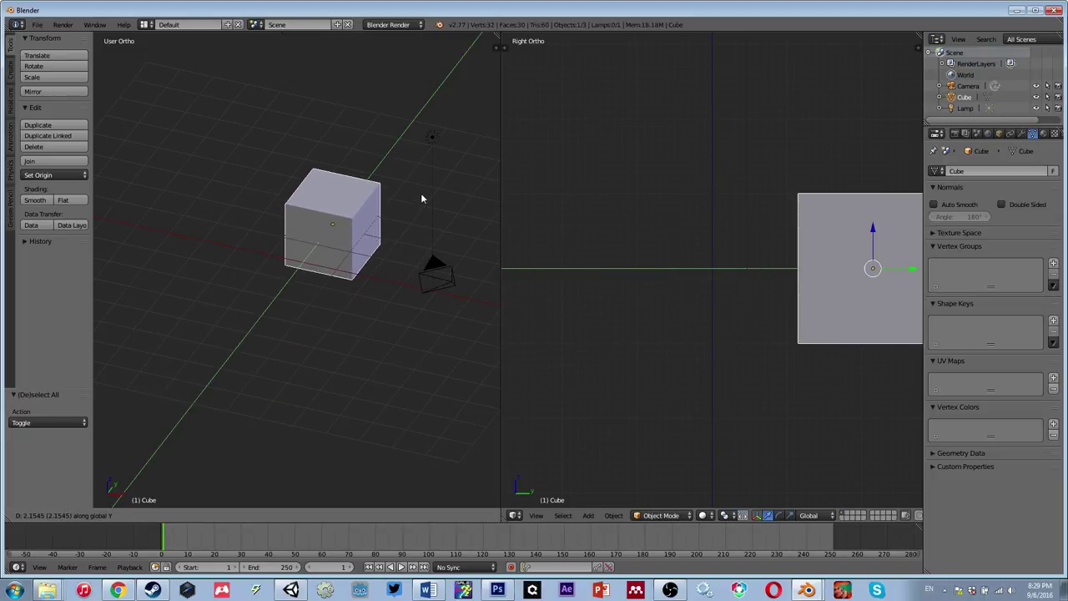
{"action": "right_click", "coordinate": [422, 197]}
{"action": "scroll", "coordinate": [328, 235], "scroll_direction": "up", "scroll_amount": 2}
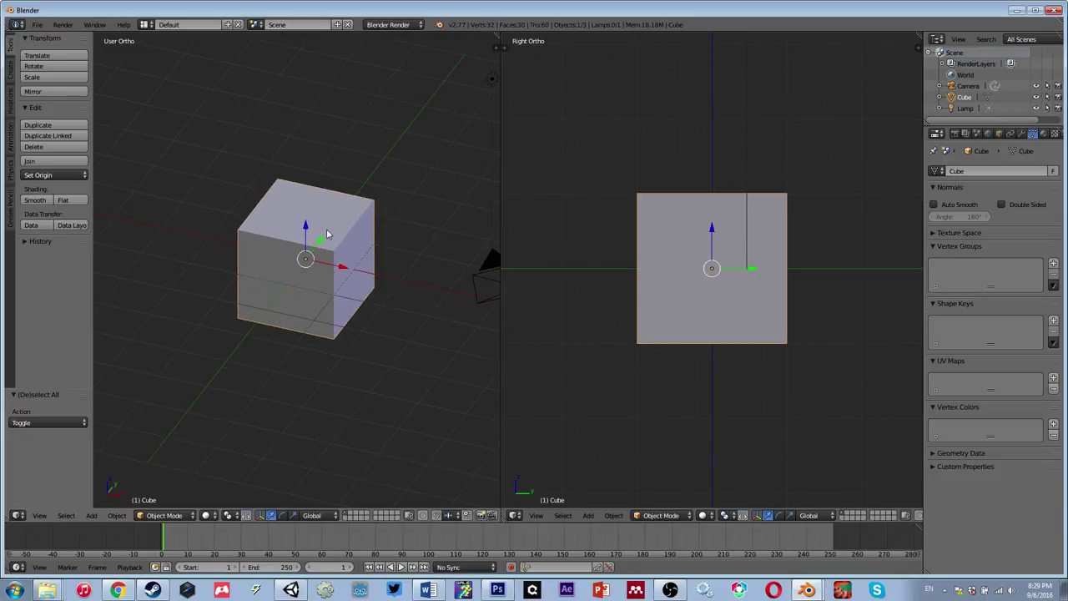
{"action": "left_click_drag", "start_coordinate": [305, 224], "coordinate": [467, 117]}
{"action": "left_click_drag", "start_coordinate": [431, 83], "coordinate": [410, 170]}
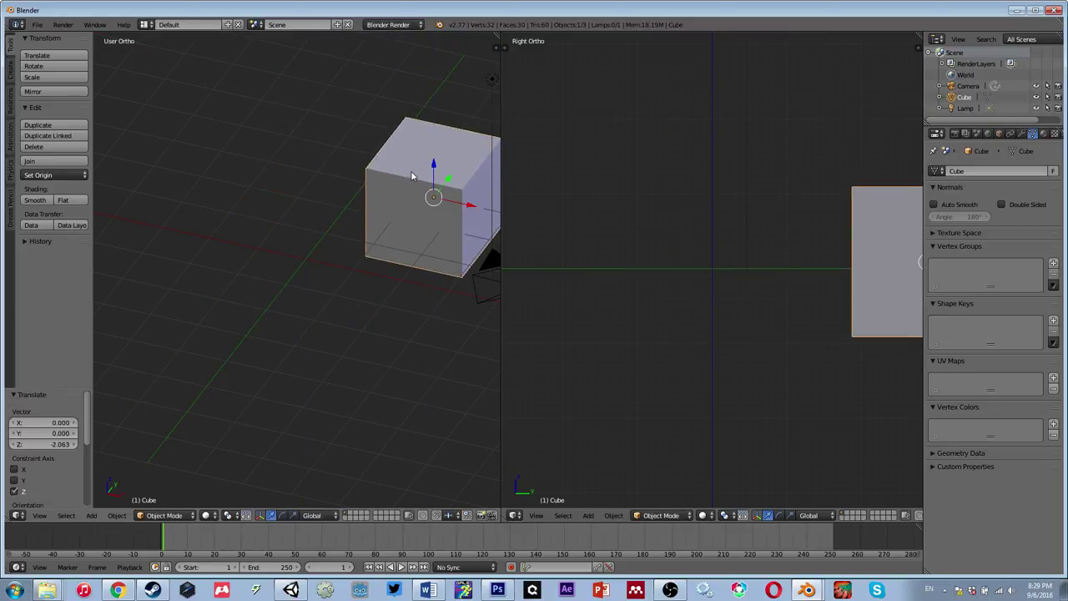
{"action": "key", "text": "ctrl+z"}
{"action": "key", "text": "ctrl+z"}
{"action": "key", "text": "ctrl+z"}
{"action": "key", "text": "ctrl+z"}
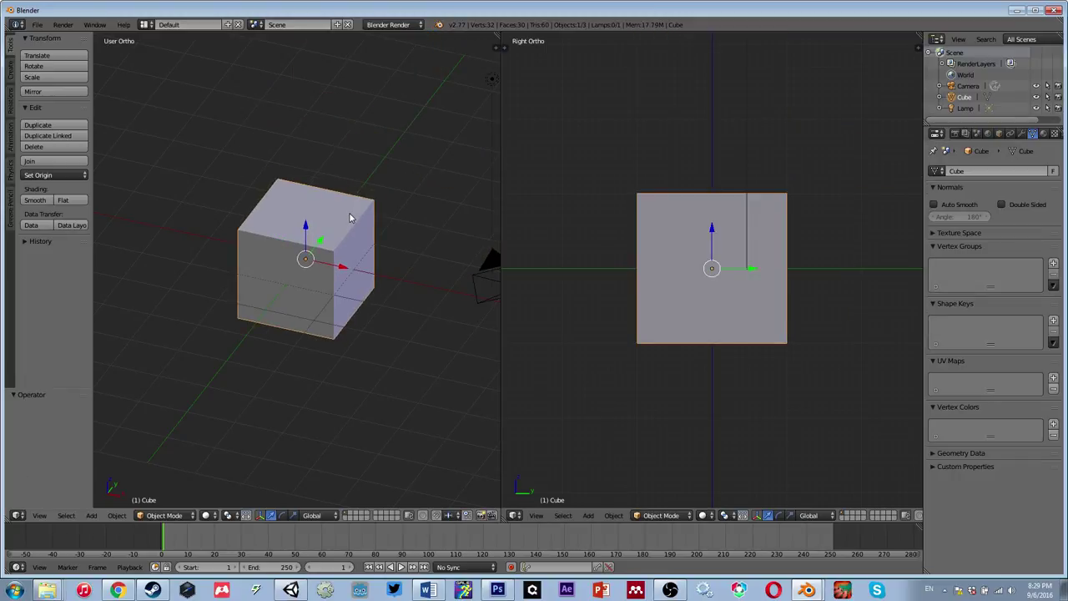
{"action": "key", "text": "a"}
{"action": "middle_click_drag", "start_coordinate": [311, 243], "coordinate": [313, 270]}
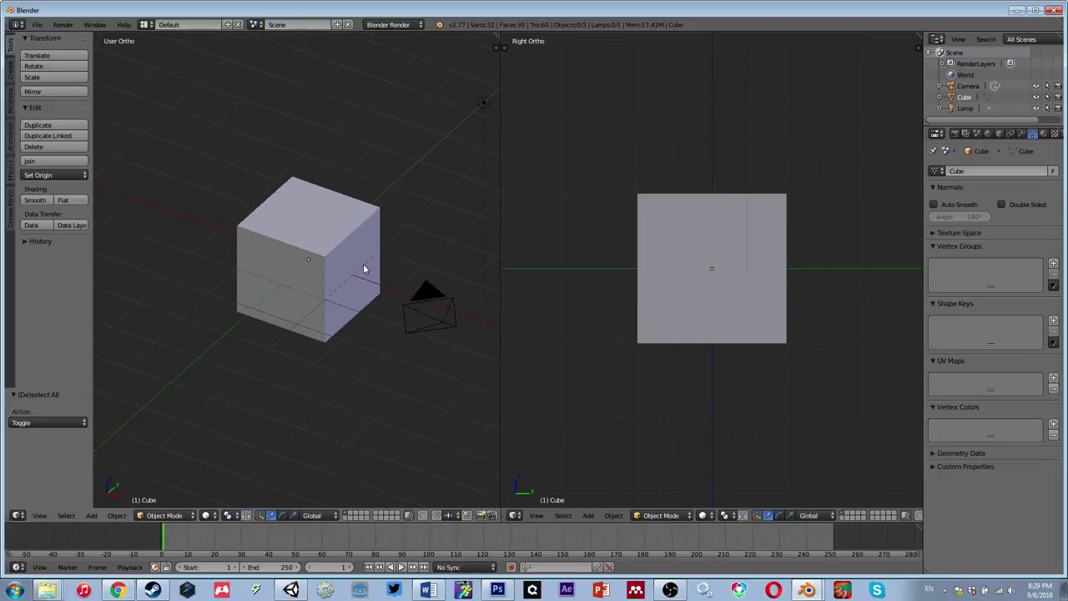
Step: Select the cube and try moving it, undoing so it stays at the world origin
{"action": "right_click", "coordinate": [305, 229]}
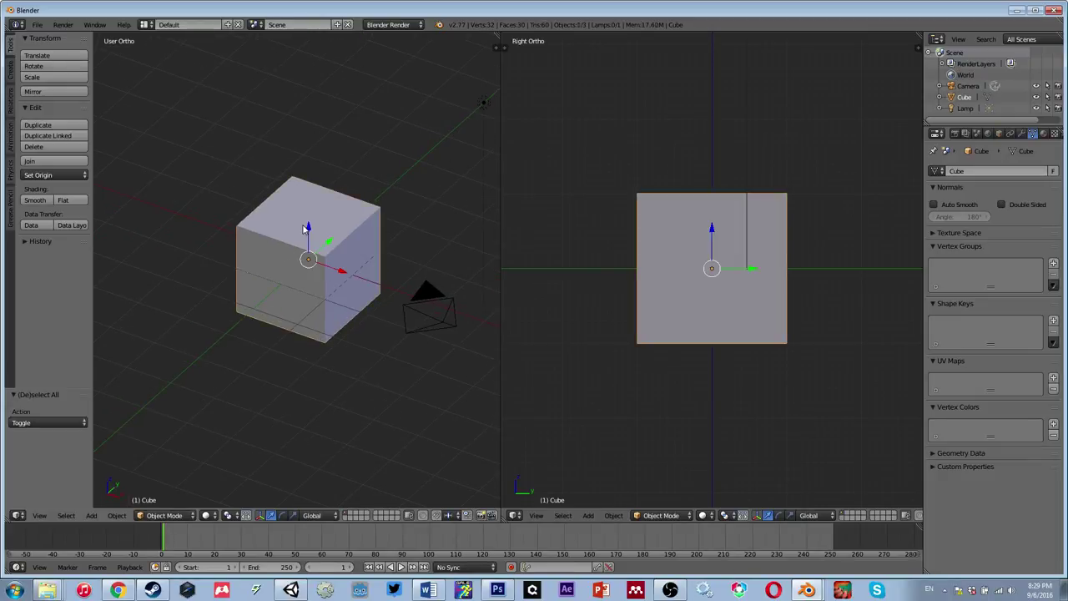
{"action": "key", "text": "g"}
{"action": "key", "text": "x"}
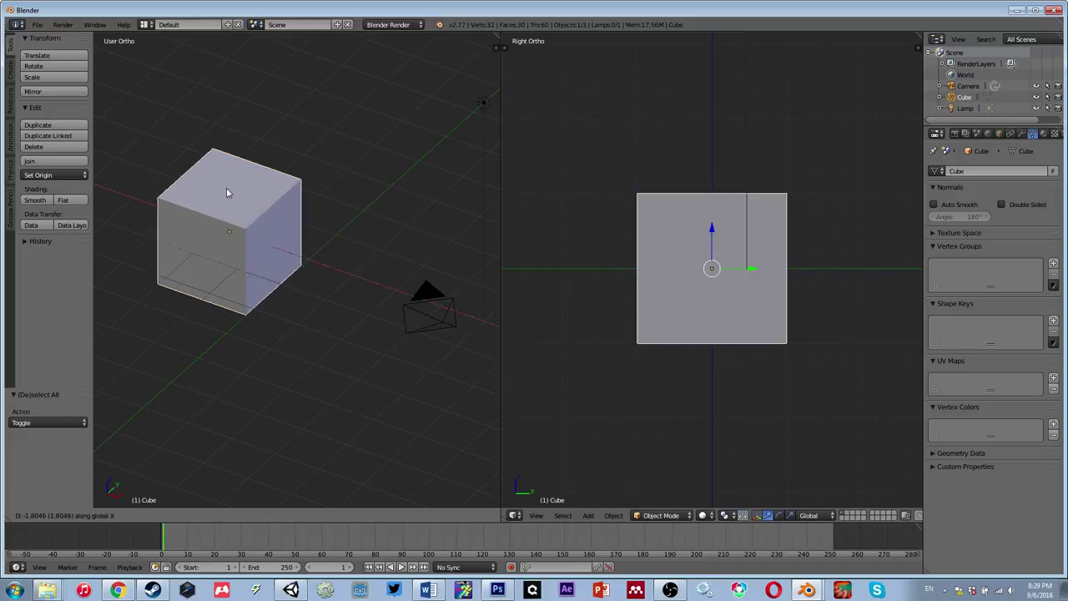
{"action": "right_click", "coordinate": [292, 241]}
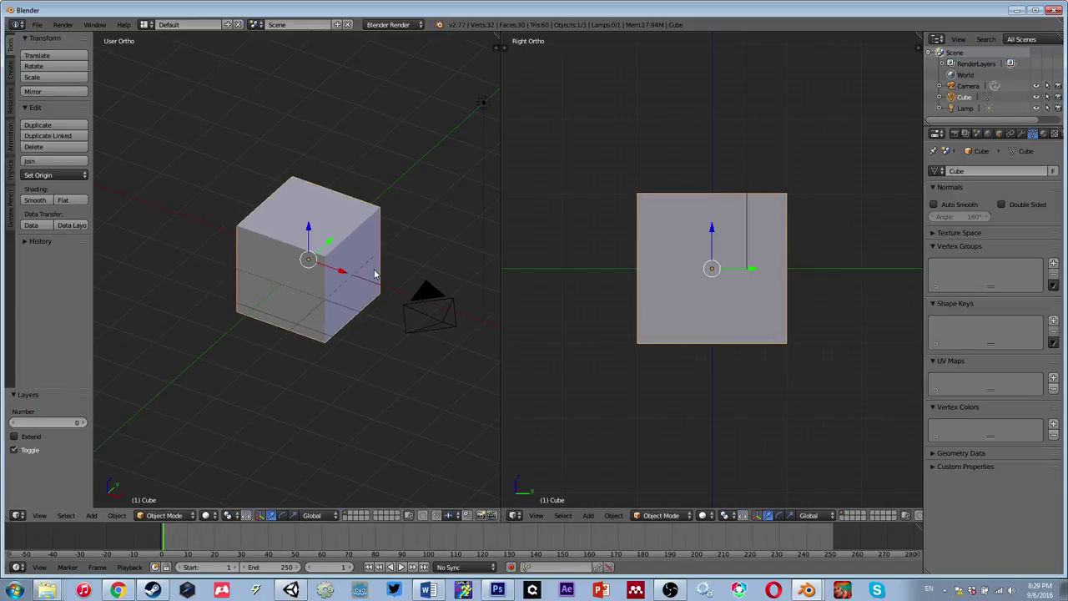
{"action": "key", "text": "g"}
{"action": "key", "text": "x"}
{"action": "right_click", "coordinate": [354, 276]}
{"action": "left_click_drag", "start_coordinate": [309, 233], "coordinate": [393, 208]}
{"action": "key", "text": "ctrl+z"}
{"action": "key", "text": "ctrl+z"}
{"action": "key", "text": "ctrl+z"}
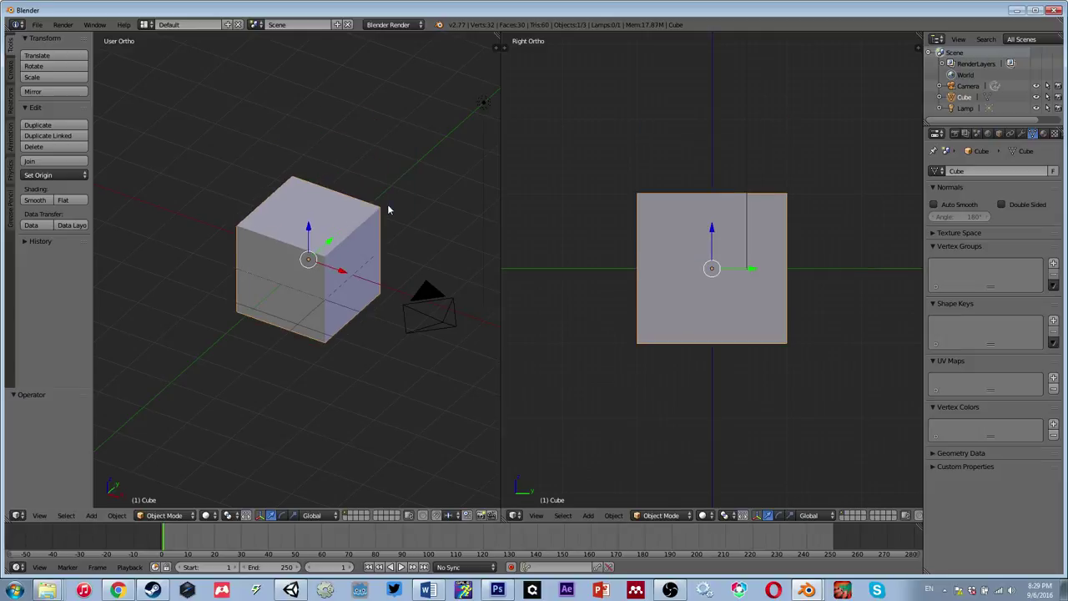
Step: Switch to the front view and put the cube into Edit Mode
{"action": "middle_click_drag", "start_coordinate": [321, 248], "coordinate": [294, 269]}
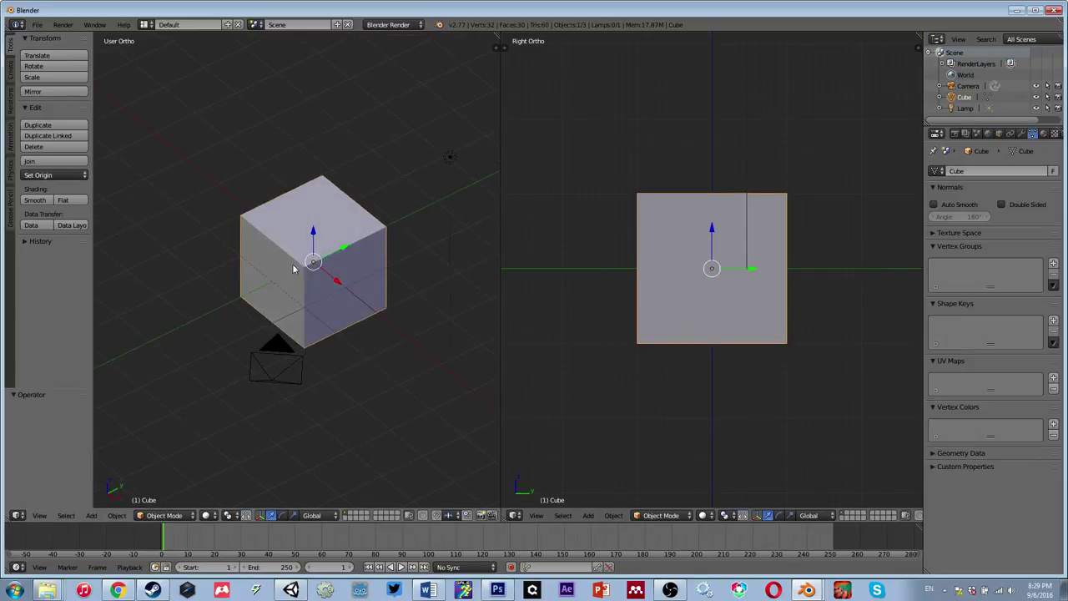
{"action": "scroll", "coordinate": [342, 229], "scroll_direction": "up", "scroll_amount": 5}
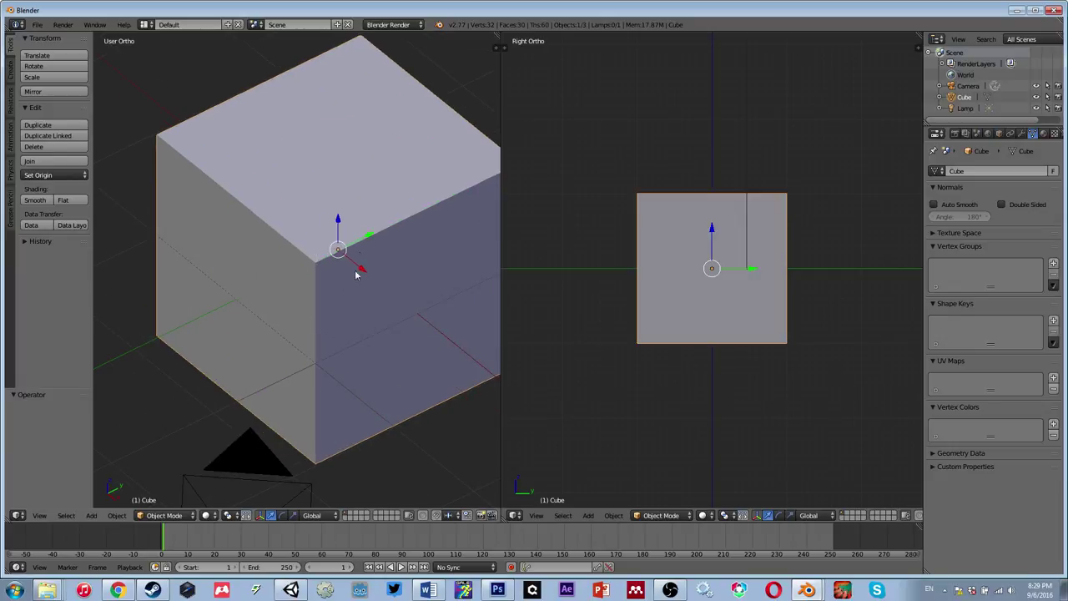
{"action": "scroll", "coordinate": [352, 231], "scroll_direction": "down", "scroll_amount": 3}
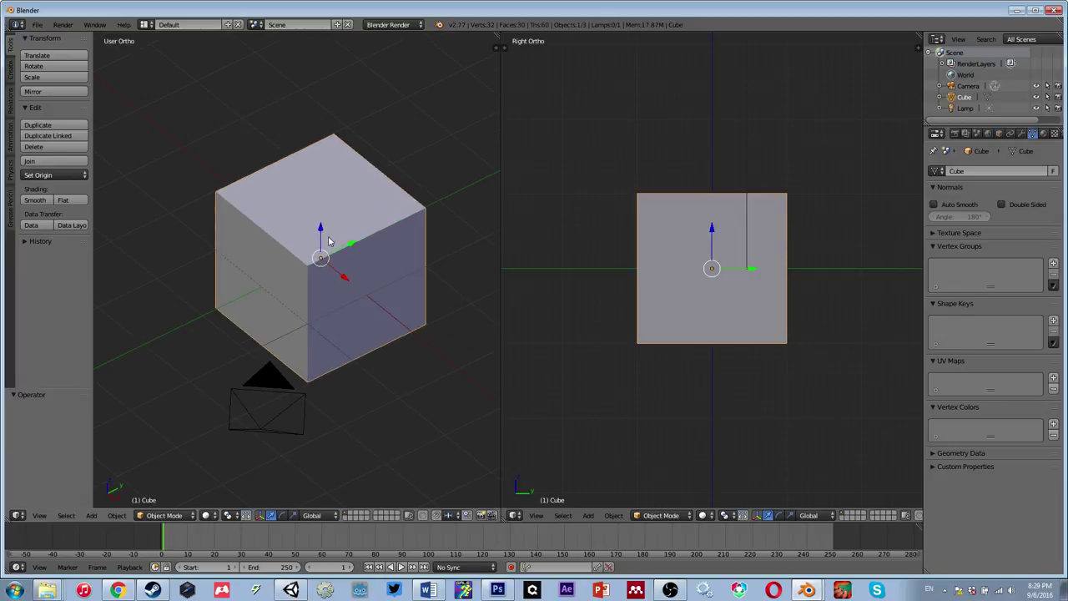
{"action": "middle_click_drag", "start_coordinate": [328, 237], "coordinate": [378, 221]}
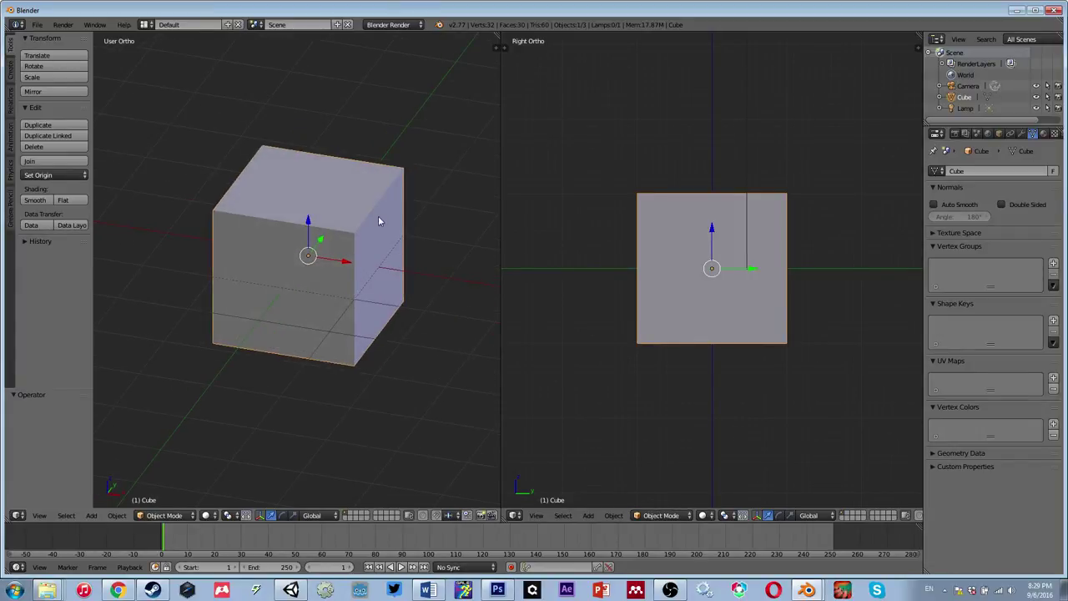
{"action": "key", "text": "KP_1"}
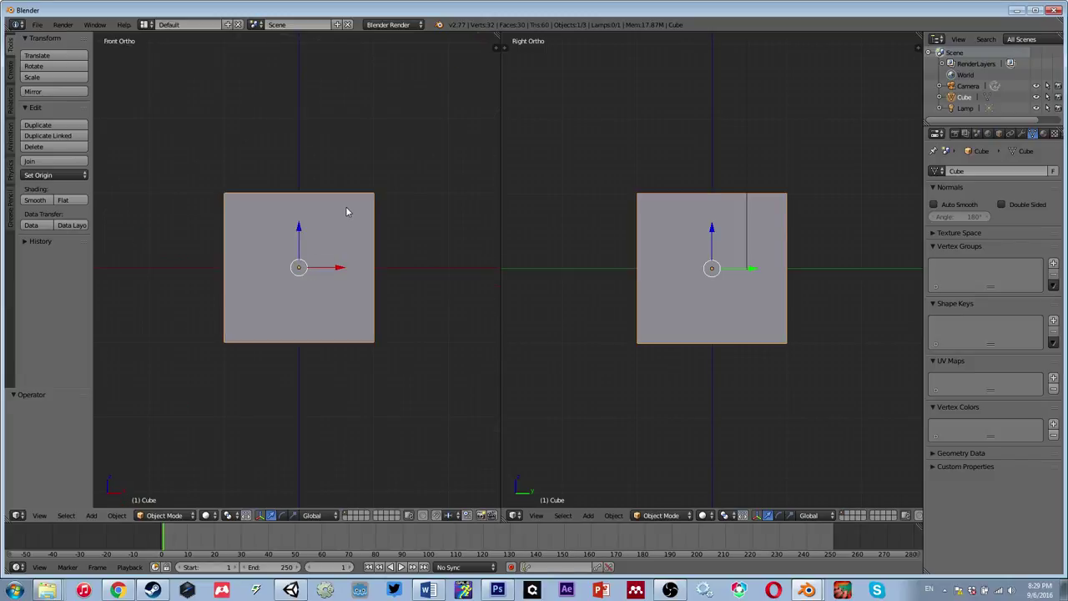
{"action": "key", "text": "Tab"}
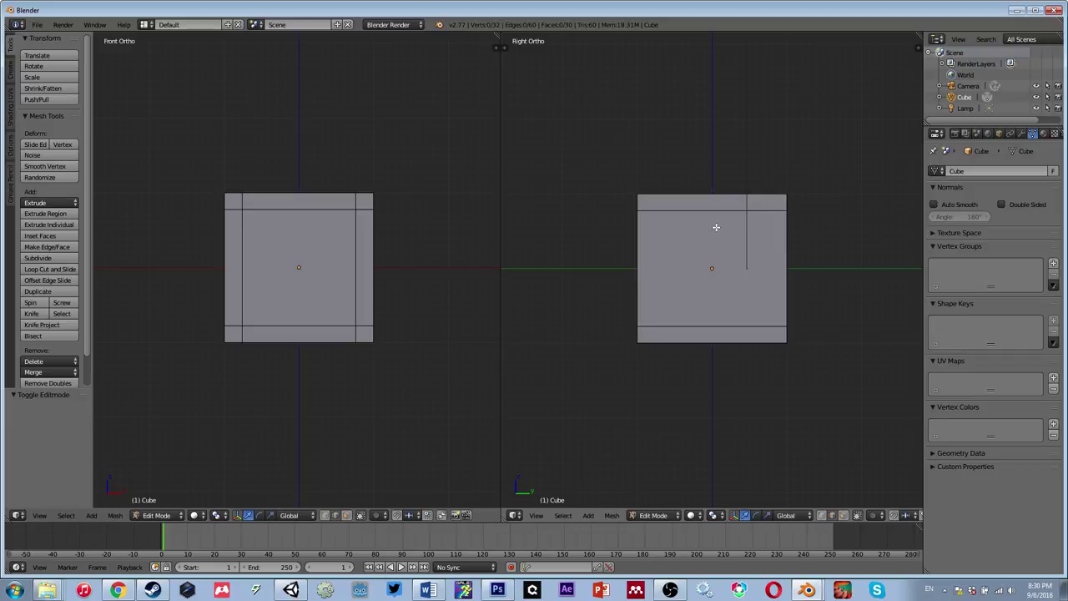
Step: Cut two new edge loops across the cube
{"action": "key", "text": "ctrl+r"}
{"action": "scroll", "coordinate": [716, 227], "scroll_direction": "up", "scroll_amount": 1}
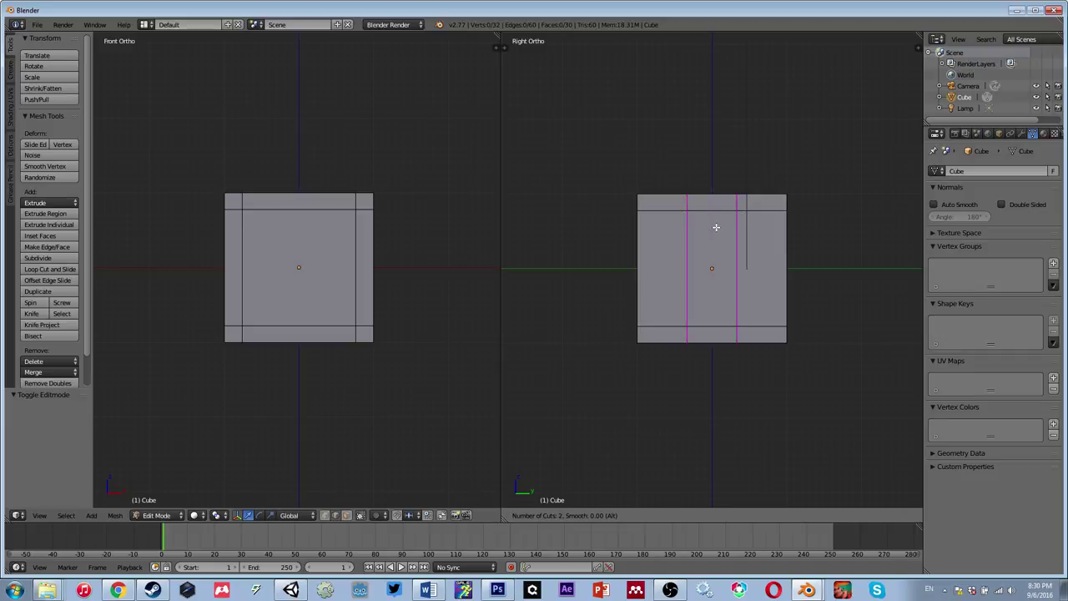
{"action": "left_click", "coordinate": [716, 227]}
Step: Scale the new loops 2.311 along Y so they frame the sides near the edges, then deselect
{"action": "key", "text": "s"}
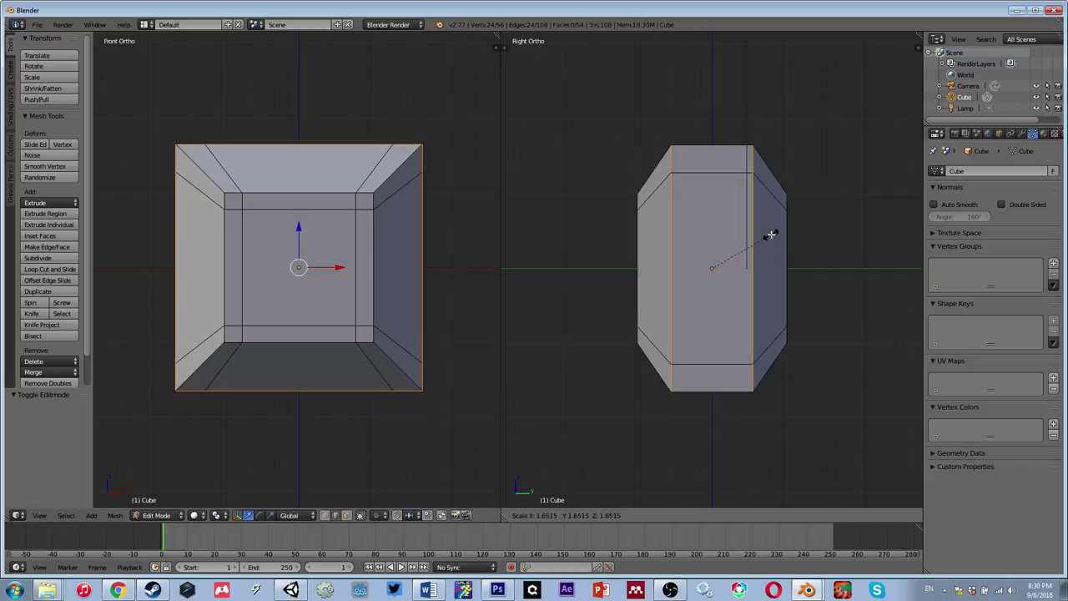
{"action": "key", "text": "Escape"}
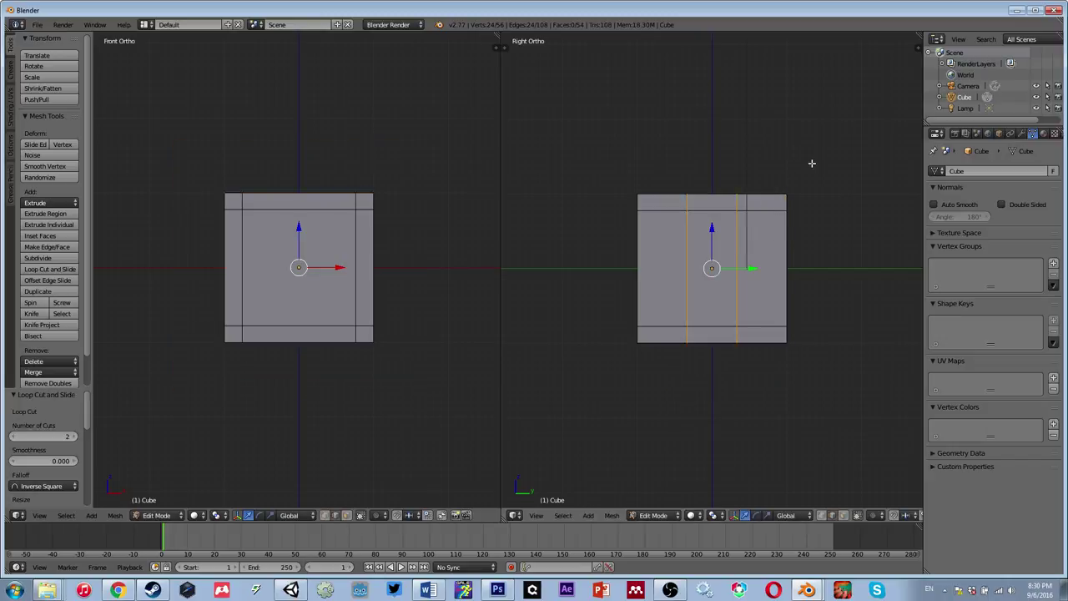
{"action": "key", "text": "s"}
{"action": "key", "text": "y"}
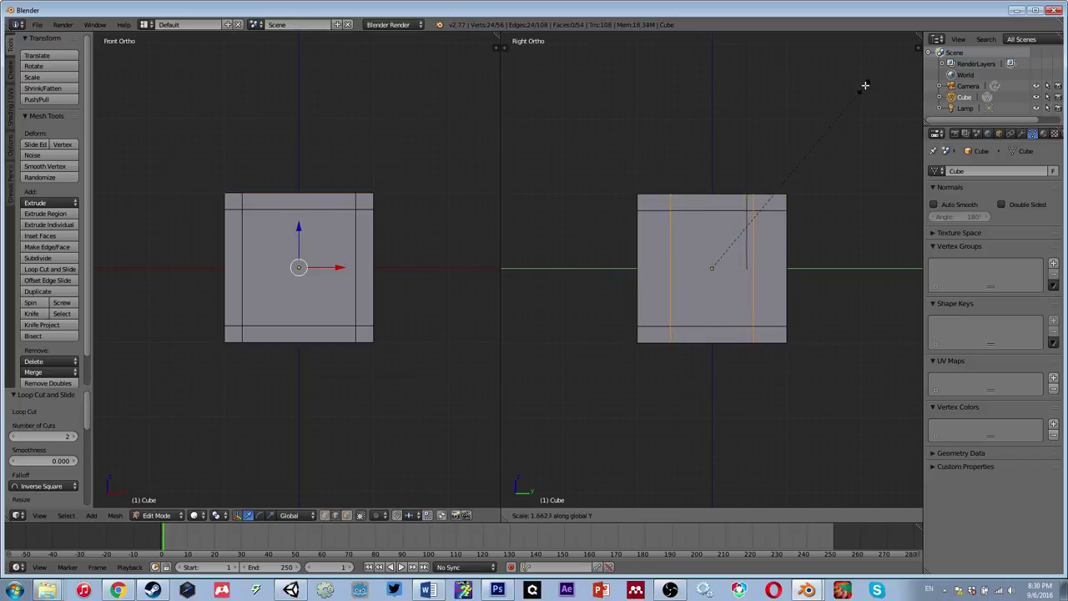
{"action": "left_click", "coordinate": [515, 501]}
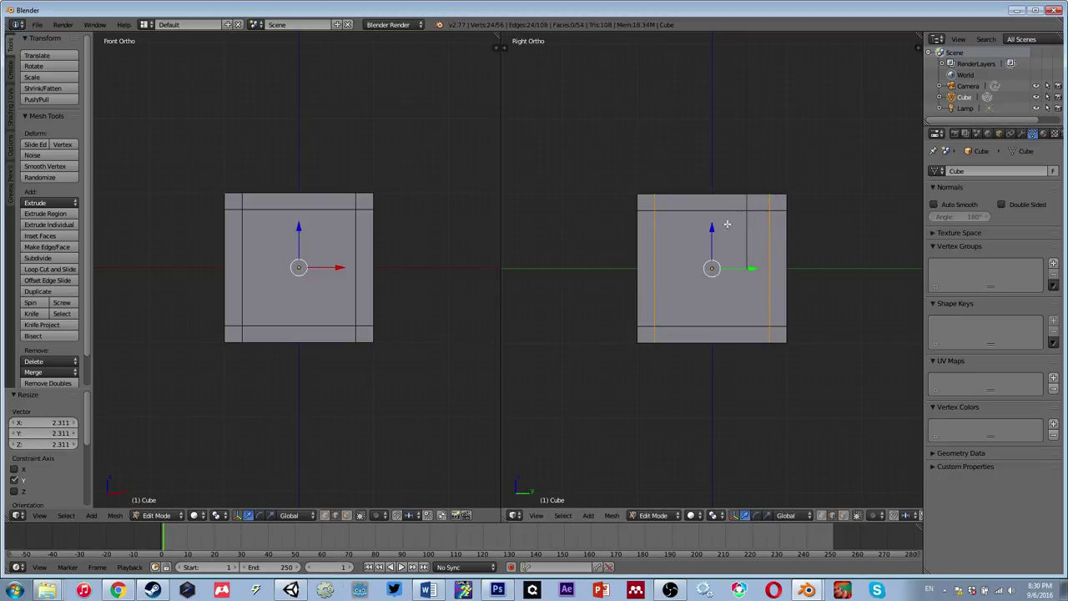
{"action": "middle_click_drag", "start_coordinate": [464, 250], "coordinate": [220, 242]}
{"action": "key", "text": "a"}
{"action": "scroll", "coordinate": [210, 254], "scroll_direction": "up", "scroll_amount": 4}
{"action": "scroll", "coordinate": [185, 238], "scroll_direction": "down", "scroll_amount": 3}
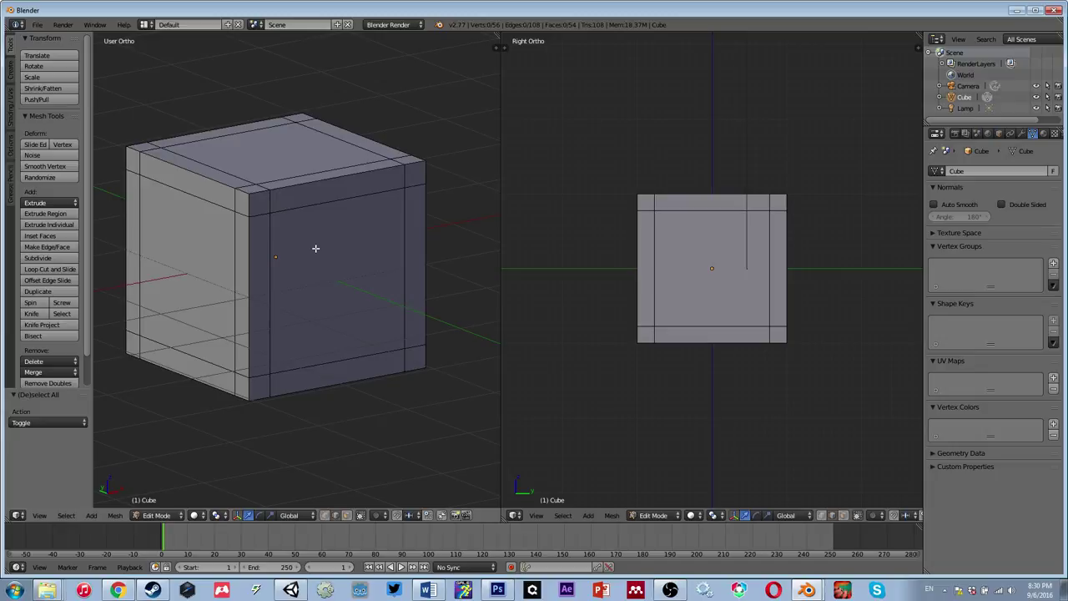
{"action": "key", "text": "KP_1"}
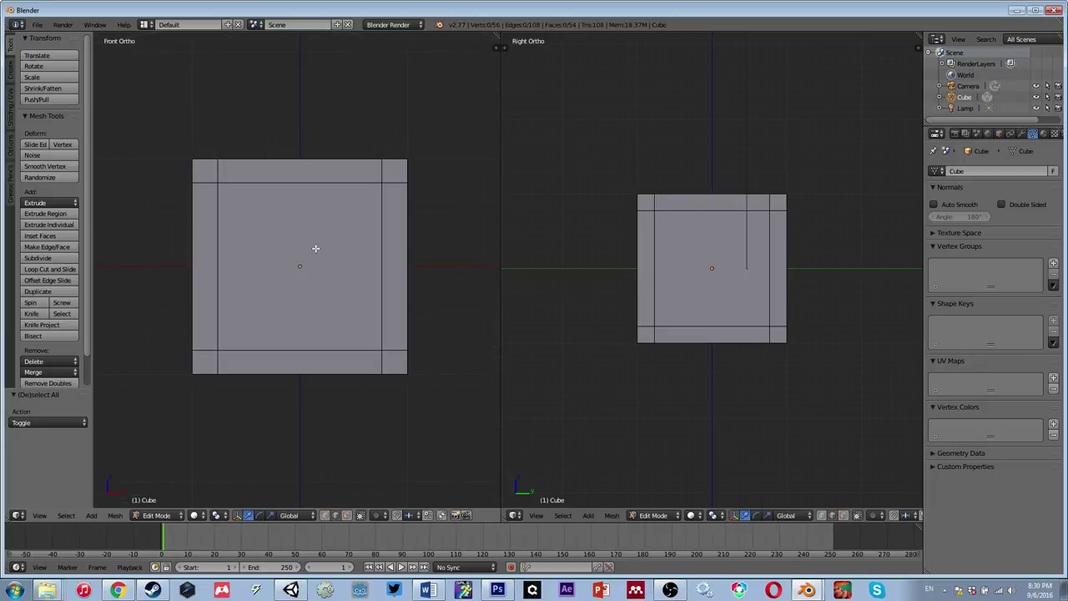
{"action": "middle_click_drag", "start_coordinate": [315, 248], "coordinate": [305, 155]}
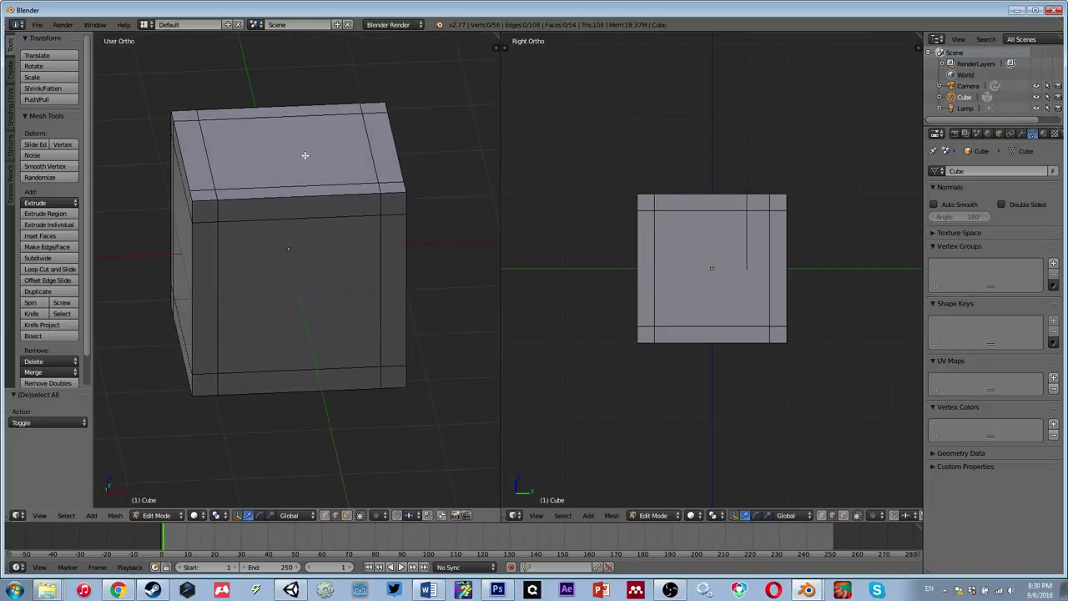
{"action": "middle_click_drag", "start_coordinate": [268, 295], "coordinate": [328, 296]}
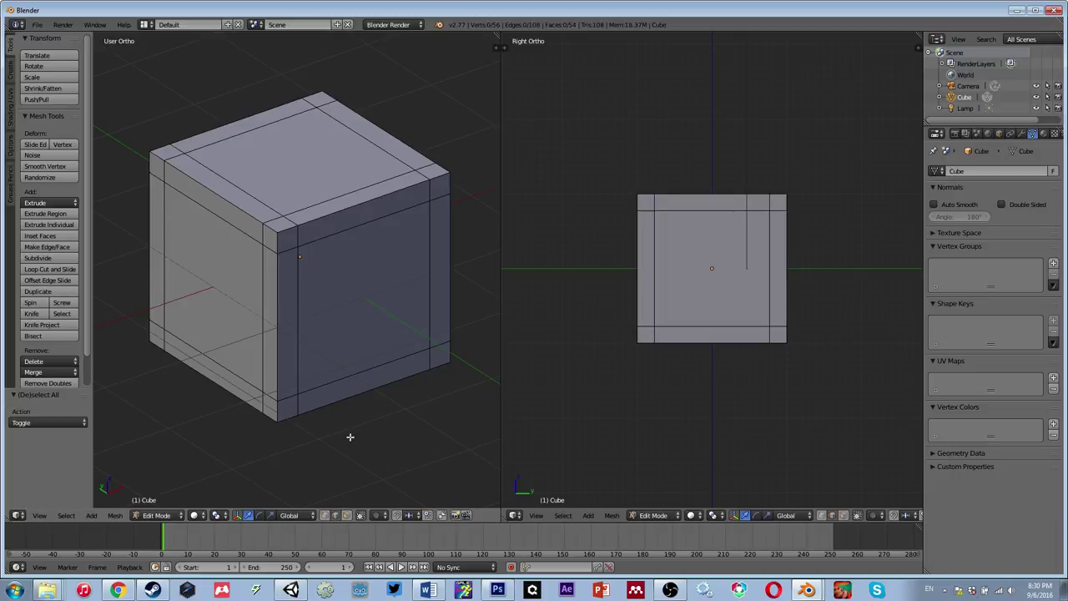
{"action": "key", "text": "shift+Tab"}
Step: Pick Vertex from the Ctrl+Tab Mesh Select Mode menu, after briefly choosing Edge
{"action": "key", "text": "ctrl+shift+Tab"}
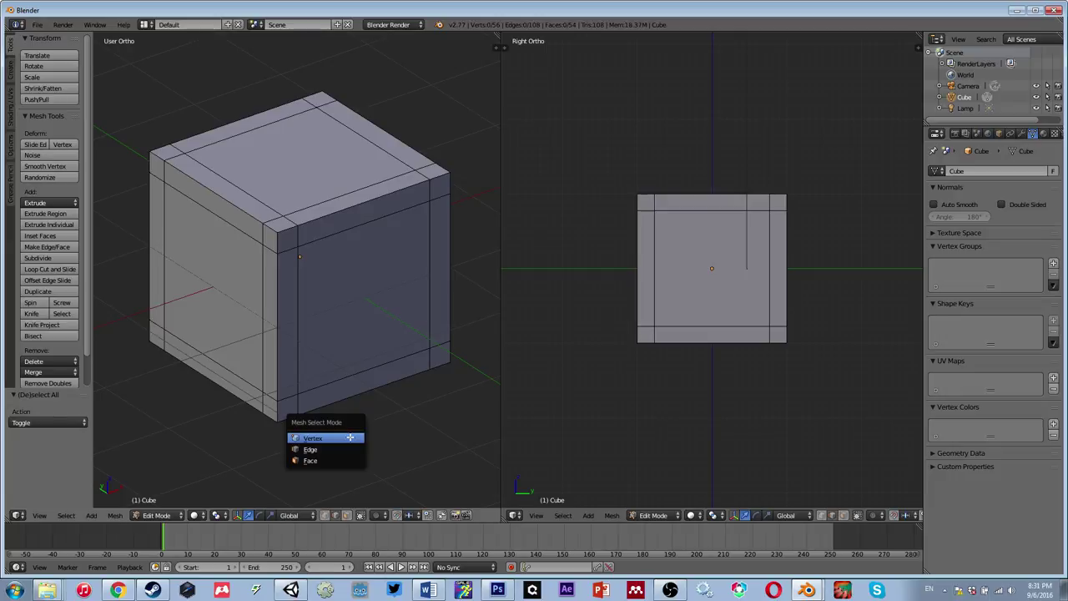
{"action": "key", "text": "ctrl+Tab"}
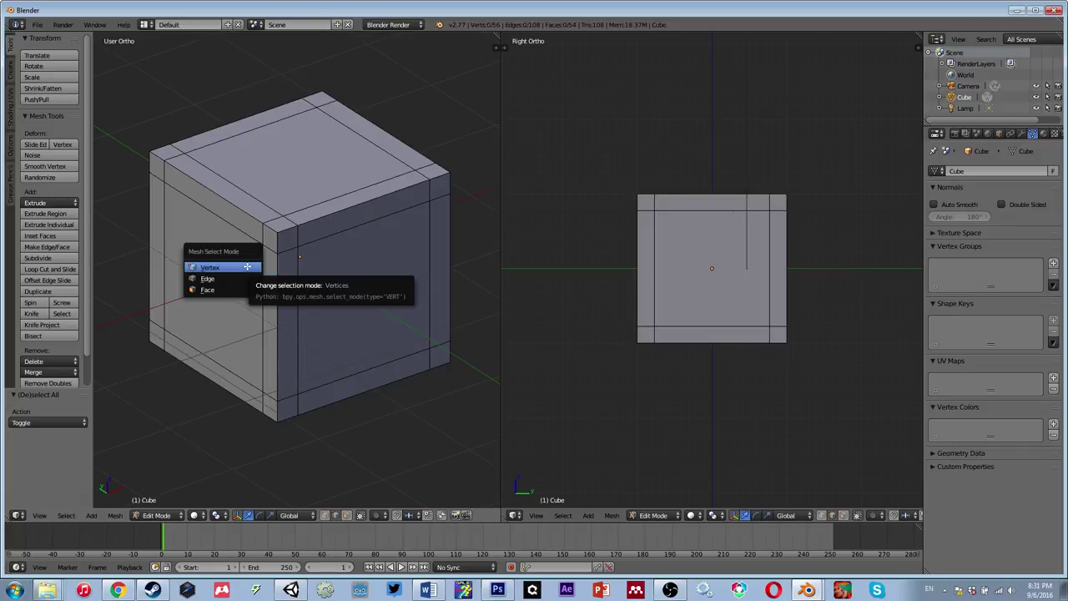
{"action": "left_click", "coordinate": [205, 277]}
{"action": "key", "text": "ctrl+Tab"}
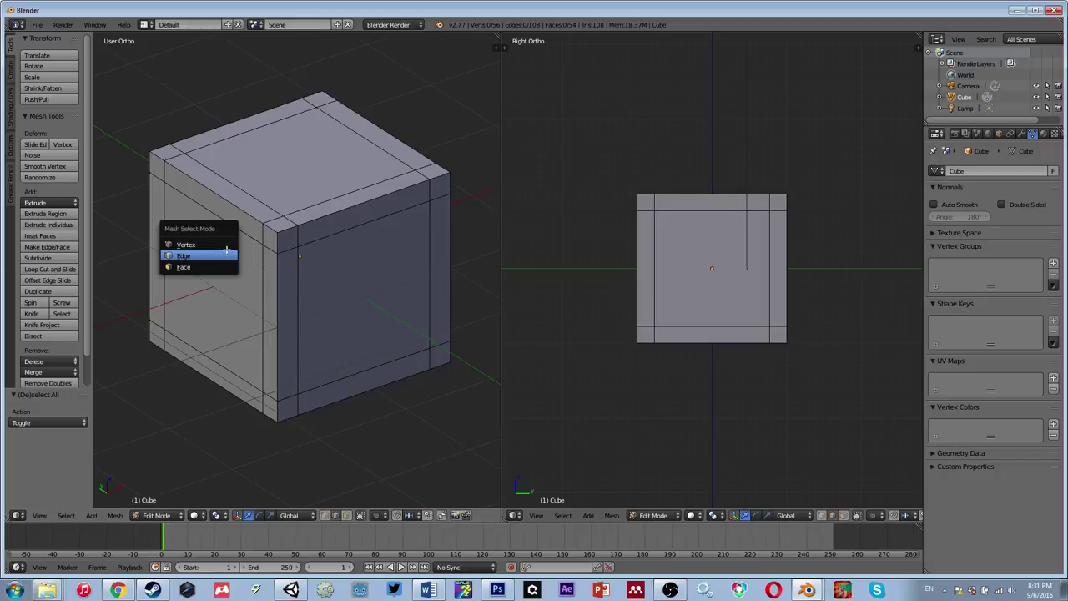
{"action": "left_click", "coordinate": [215, 240]}
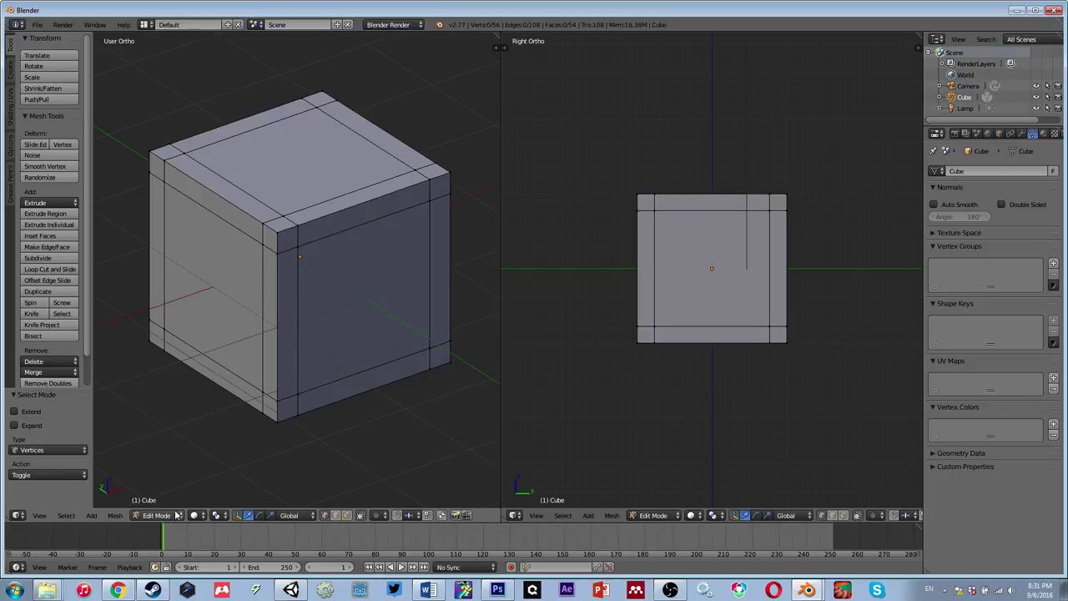
{"action": "left_click", "coordinate": [198, 519]}
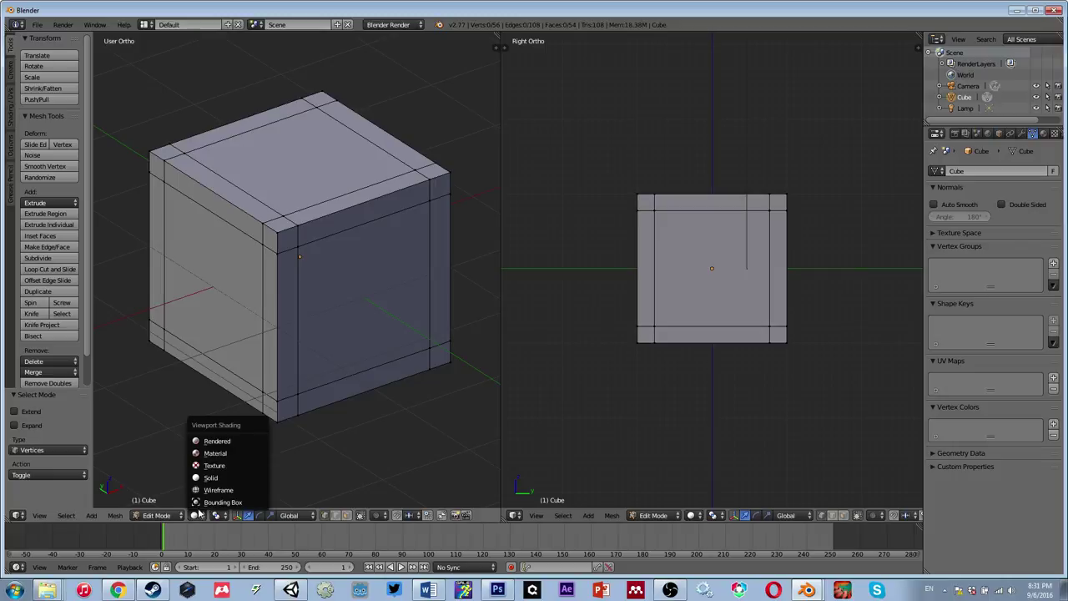
{"action": "left_click", "coordinate": [208, 466]}
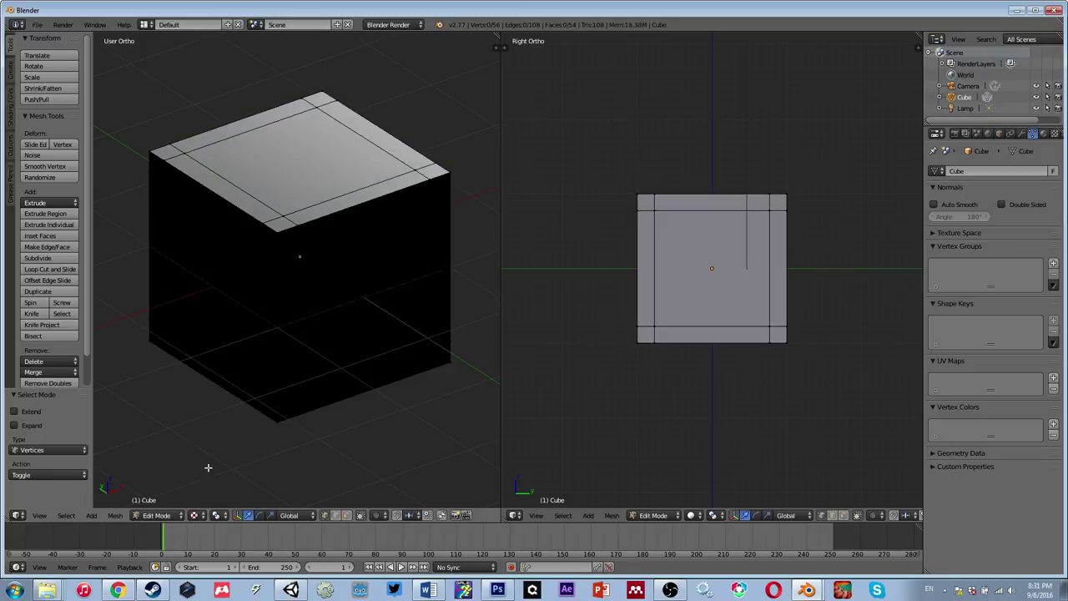
{"action": "left_click", "coordinate": [198, 515]}
{"action": "left_click", "coordinate": [208, 495]}
{"action": "left_click", "coordinate": [200, 516]}
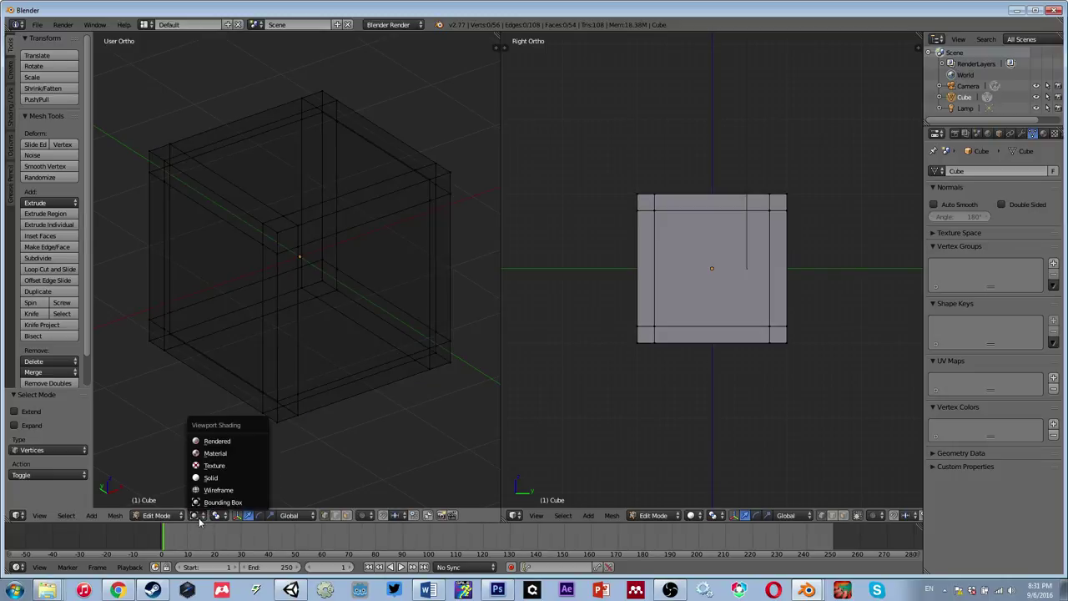
{"action": "left_click", "coordinate": [208, 489]}
{"action": "left_click", "coordinate": [201, 516]}
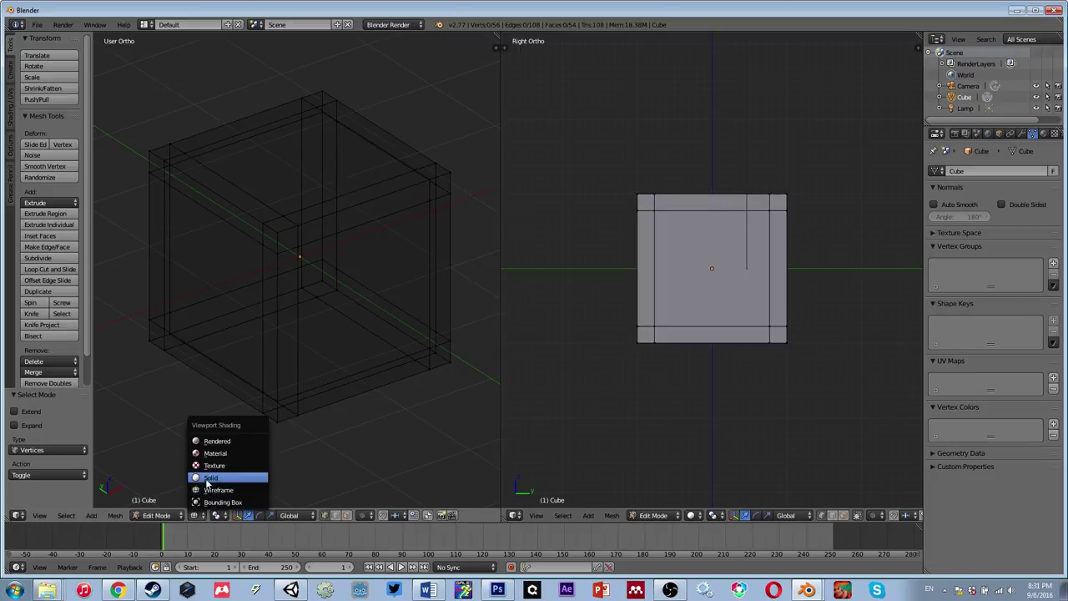
{"action": "left_click", "coordinate": [208, 479]}
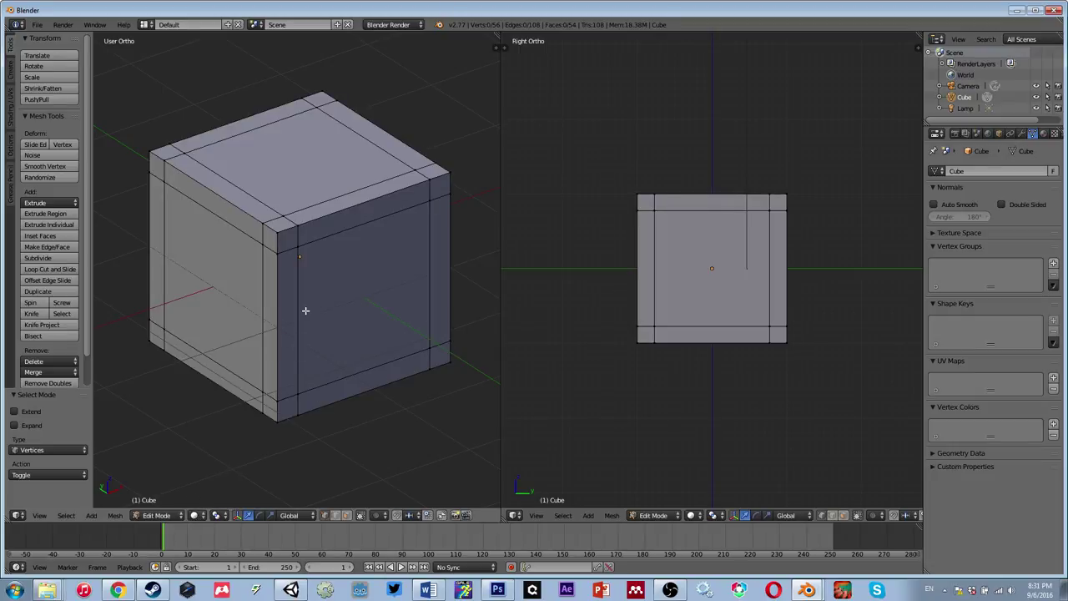
{"action": "key", "text": "z"}
{"action": "key", "text": "z"}
{"action": "key", "text": "z"}
{"action": "key", "text": "z"}
{"action": "left_click", "coordinate": [260, 514]}
{"action": "left_click", "coordinate": [270, 515]}
{"action": "left_click", "coordinate": [247, 515]}
{"action": "left_click", "coordinate": [260, 517]}
{"action": "left_click", "coordinate": [249, 516]}
{"action": "left_click", "coordinate": [348, 516]}
{"action": "left_click", "coordinate": [337, 516]}
{"action": "right_click", "coordinate": [285, 216]}
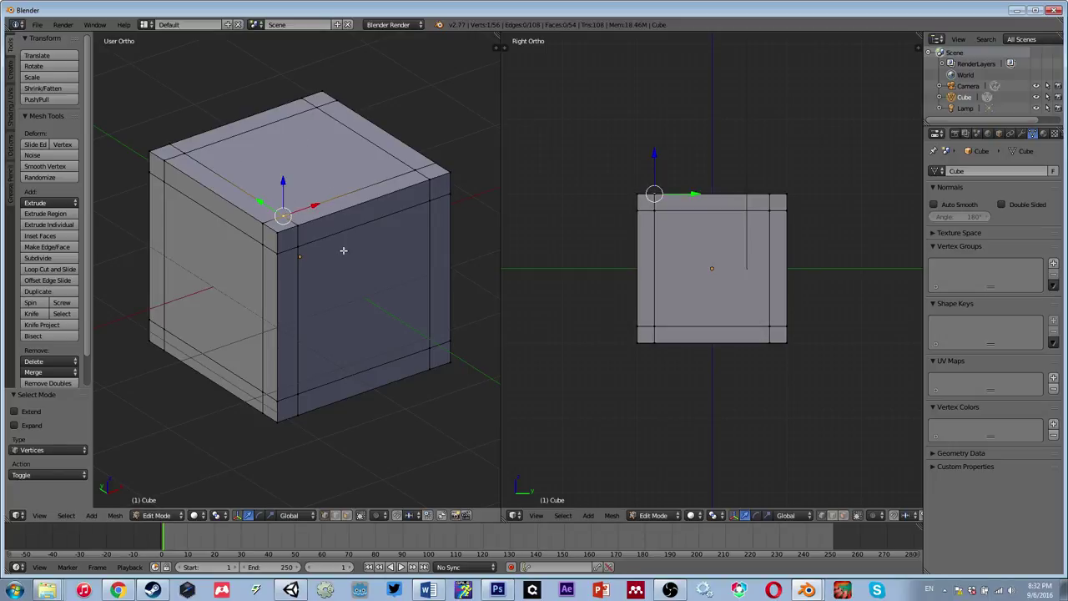
{"action": "key", "text": "g"}
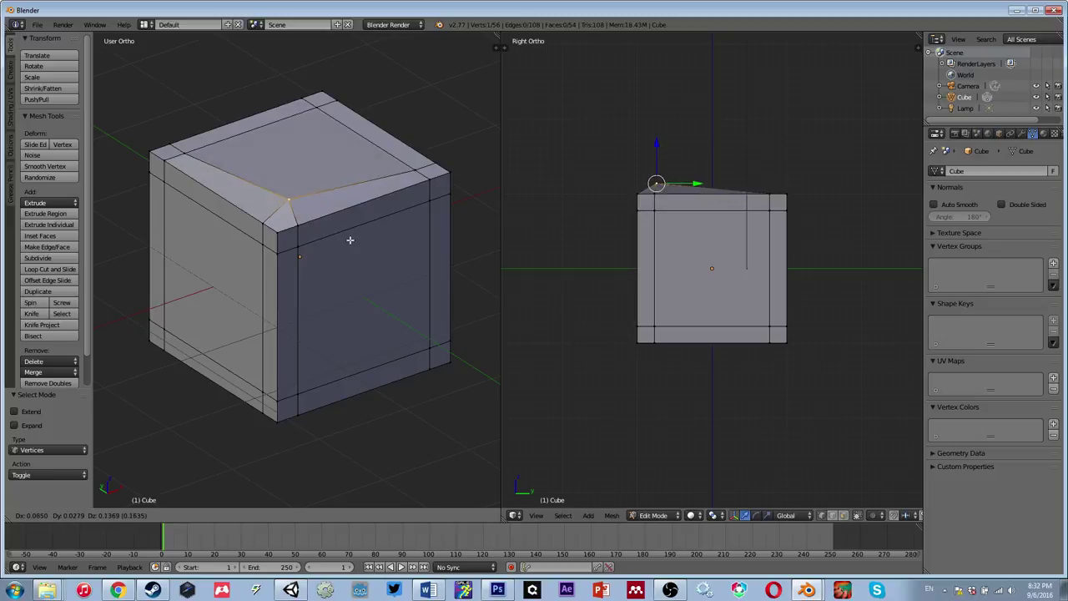
{"action": "key", "text": "Escape"}
{"action": "key", "text": "g"}
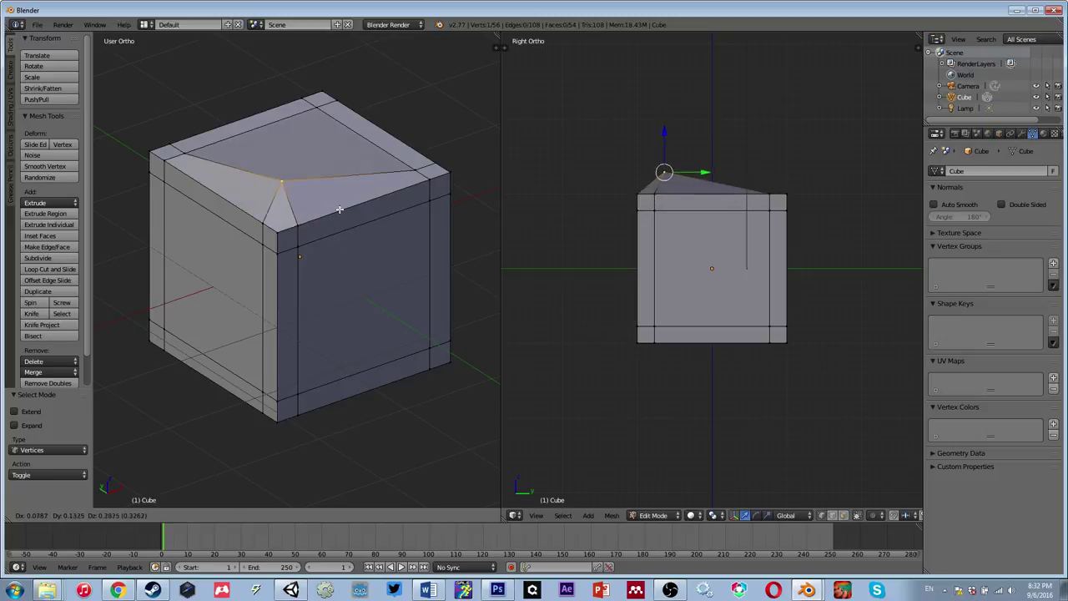
{"action": "key", "text": "Escape"}
{"action": "key", "text": "g"}
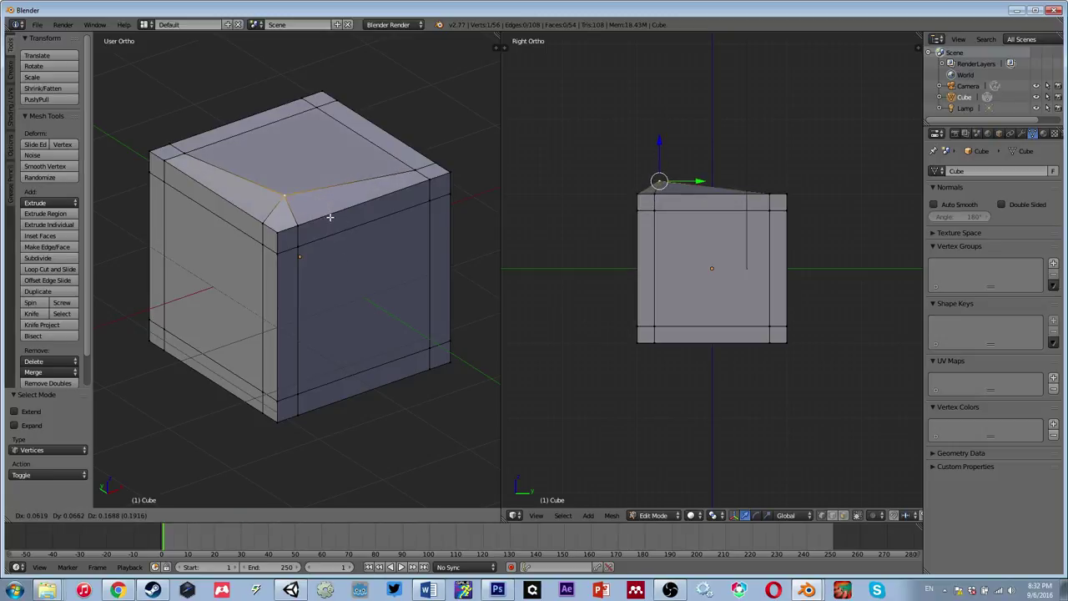
{"action": "key", "text": "Escape"}
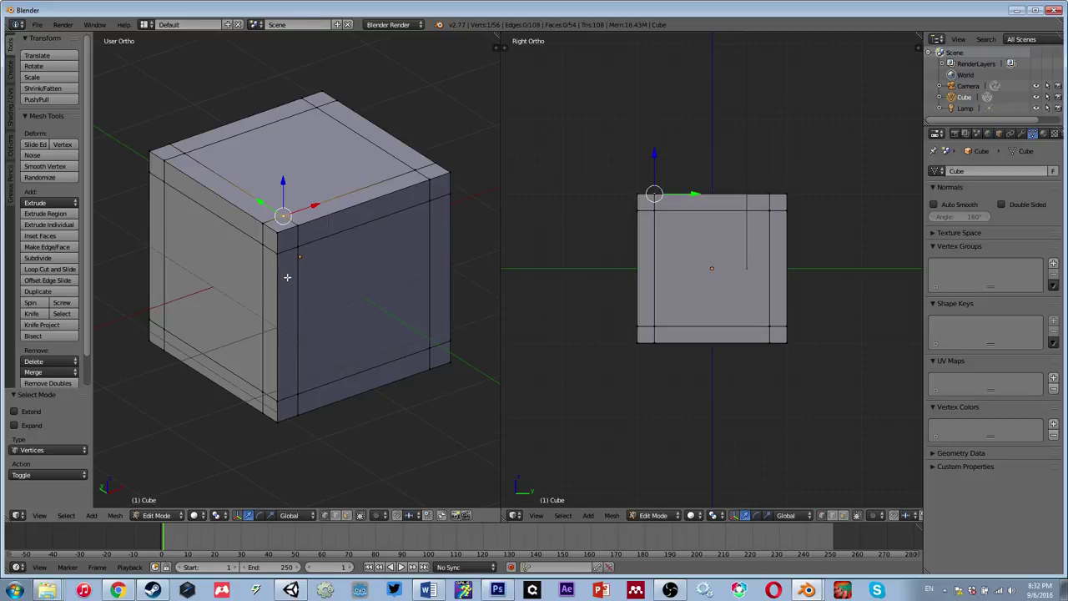
{"action": "key", "text": "g"}
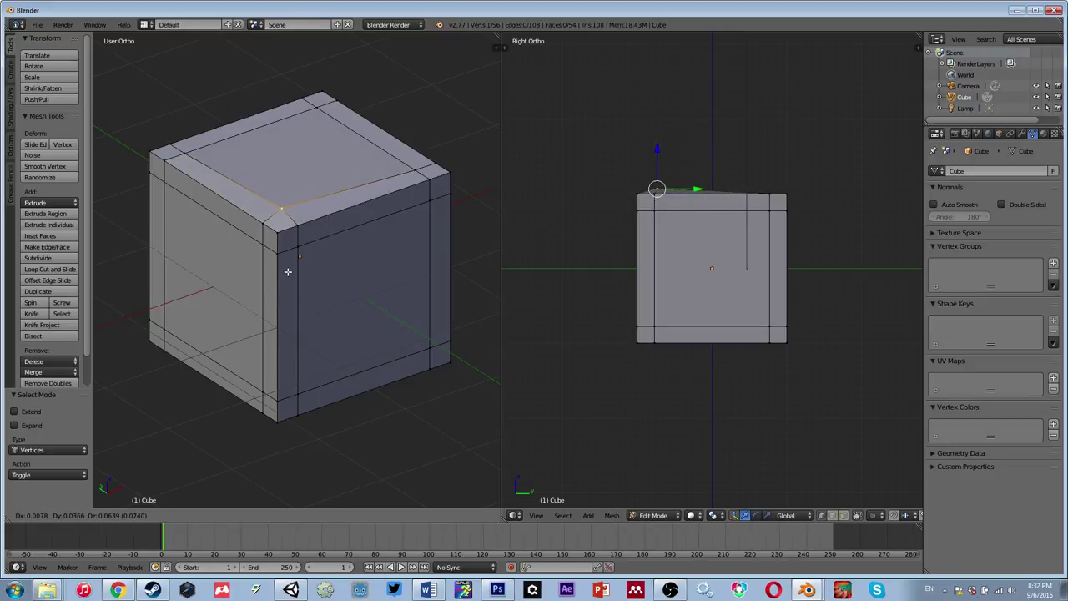
{"action": "key", "text": "Escape"}
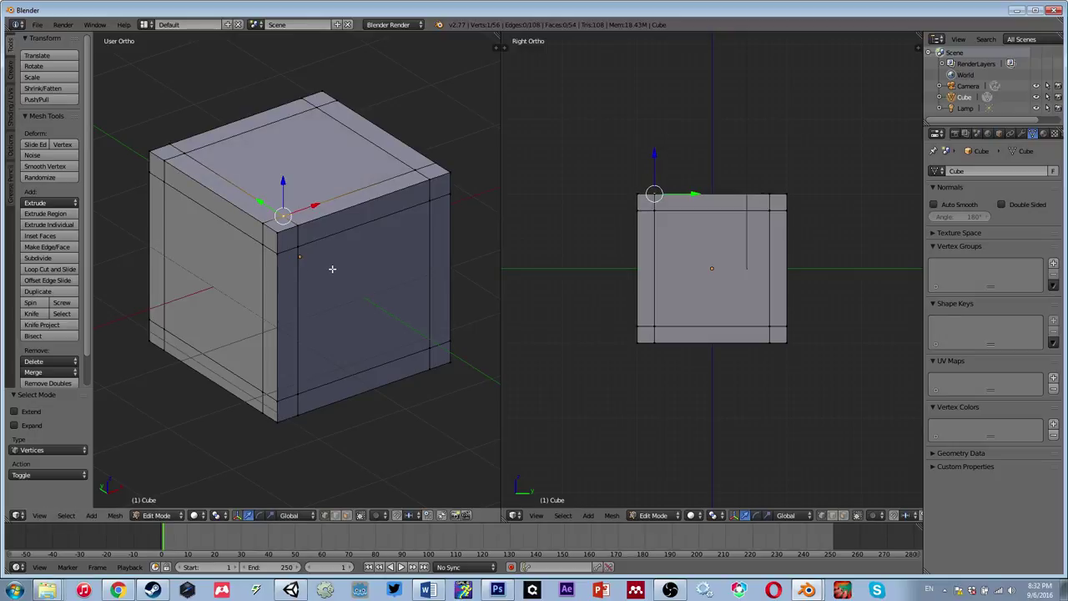
{"action": "key", "text": "a"}
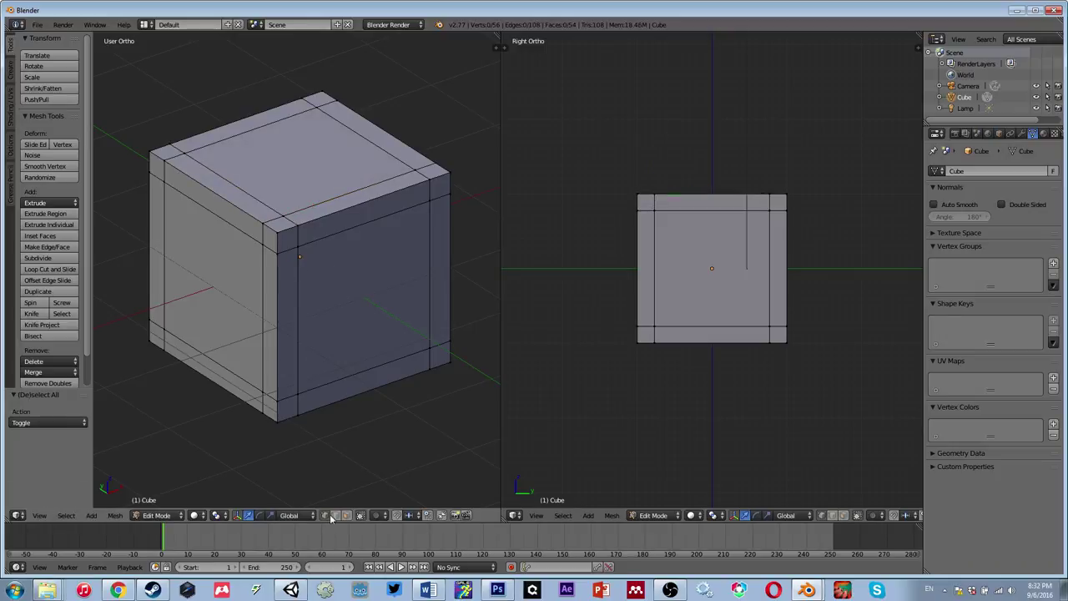
{"action": "right_click", "coordinate": [286, 208]}
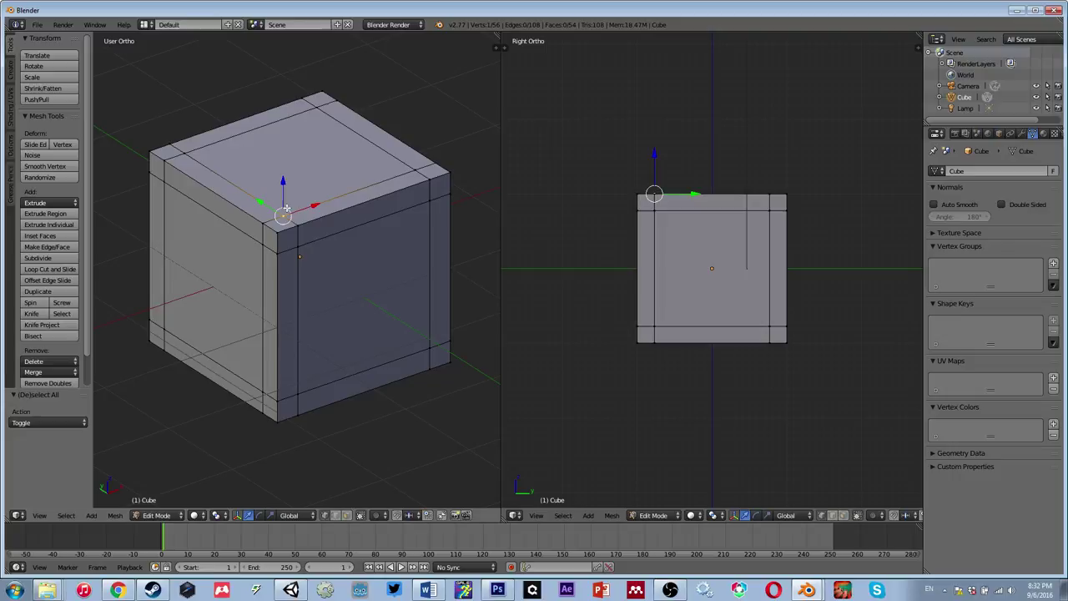
{"action": "right_click", "coordinate": [409, 169], "text": "shift"}
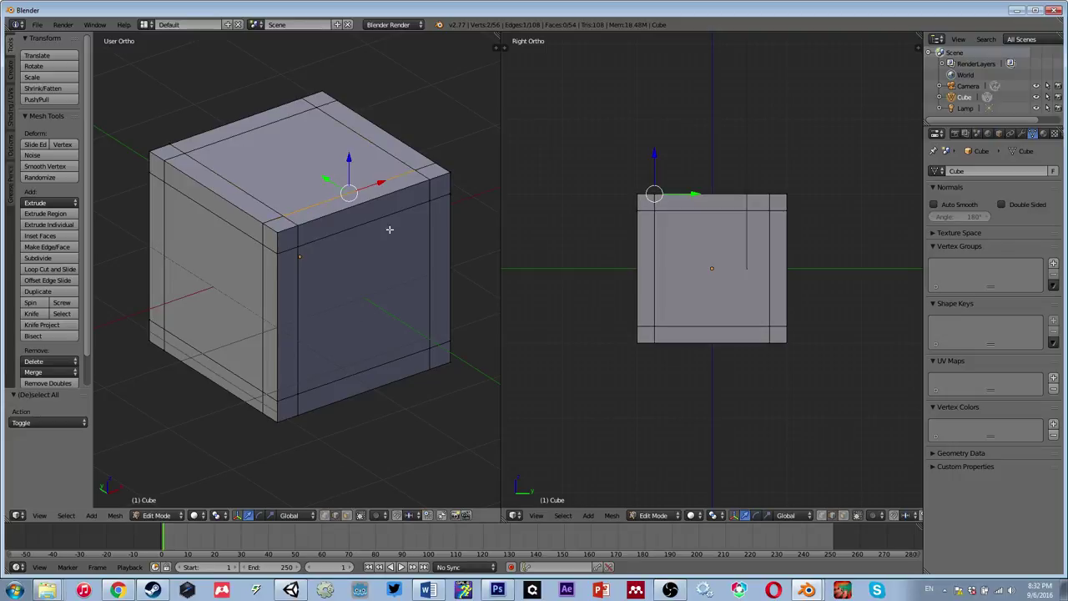
{"action": "key", "text": "g"}
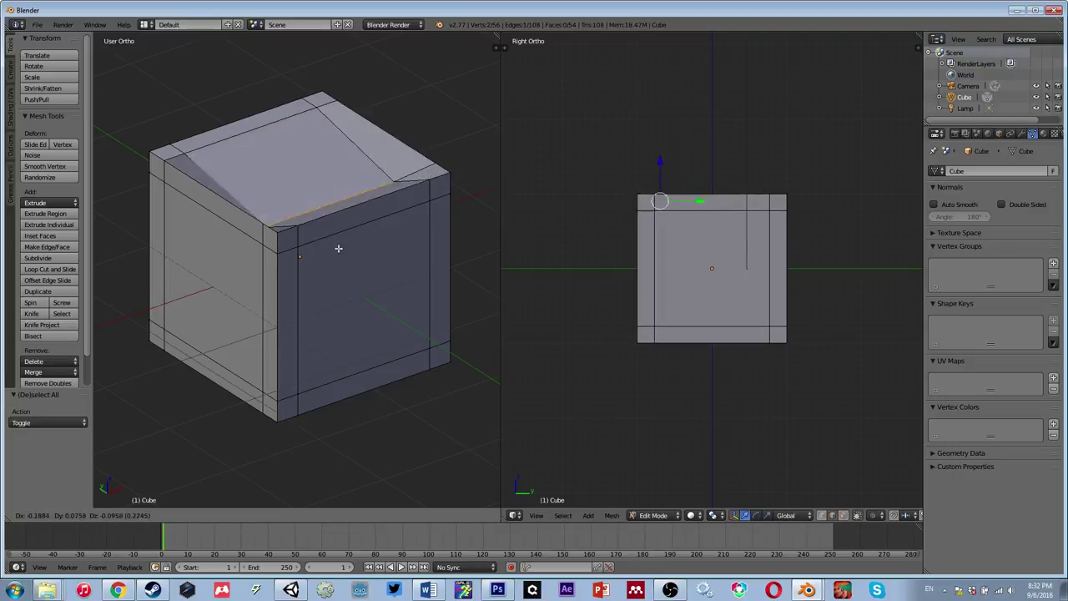
{"action": "right_click", "coordinate": [362, 212]}
{"action": "key", "text": "a"}
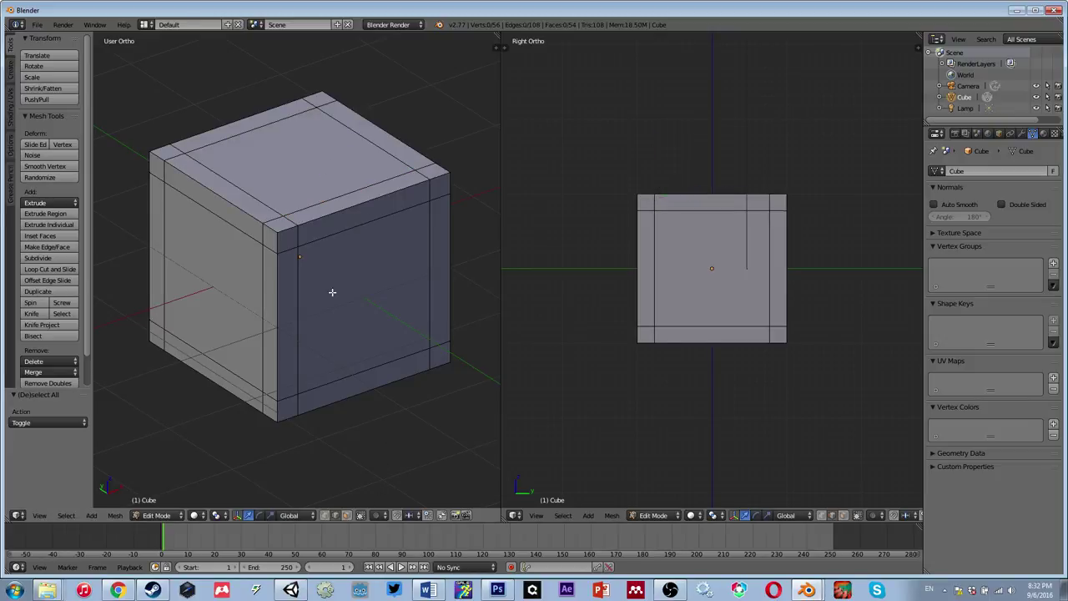
Step: Extrude the cube's front-top edge along Y as a trial, then undo it
{"action": "right_click", "coordinate": [312, 203]}
{"action": "right_click", "coordinate": [256, 131], "text": "shift"}
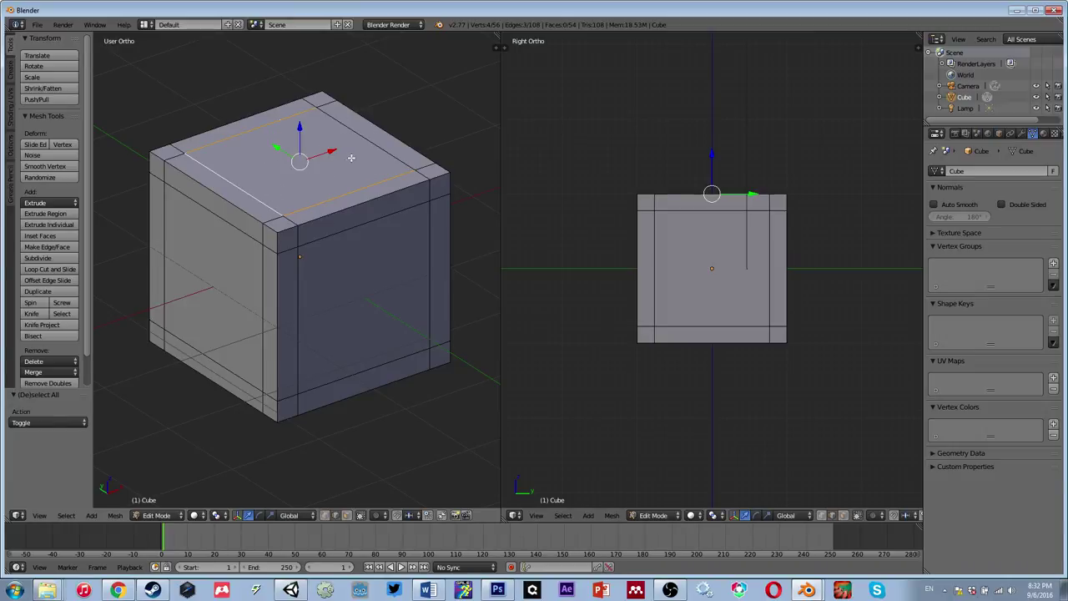
{"action": "right_click", "coordinate": [378, 145]}
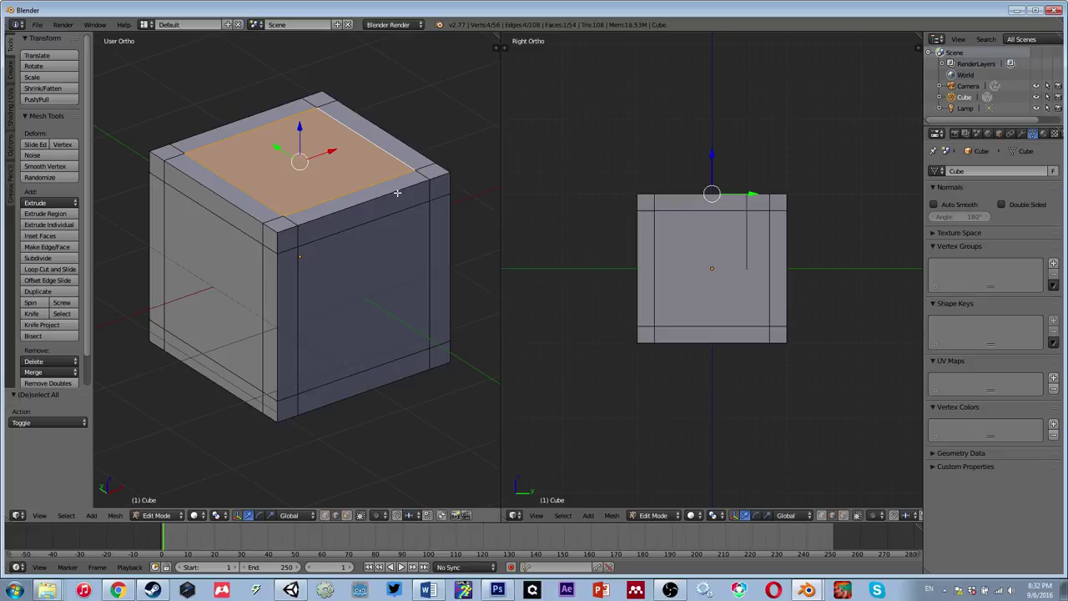
{"action": "right_click", "coordinate": [351, 207]}
{"action": "key", "text": "e"}
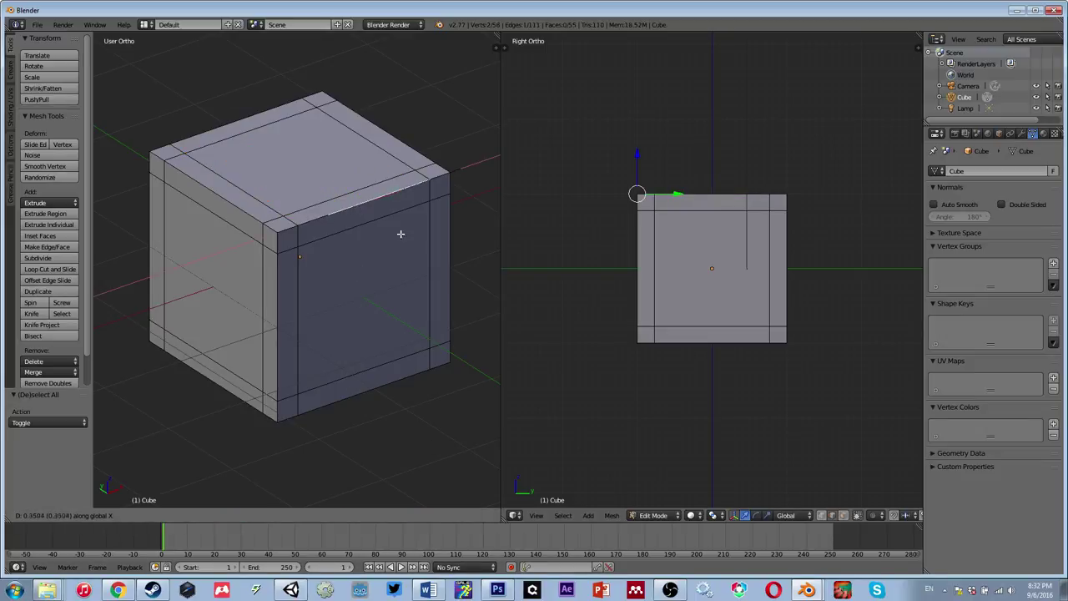
{"action": "key", "text": "x"}
{"action": "key", "text": "y"}
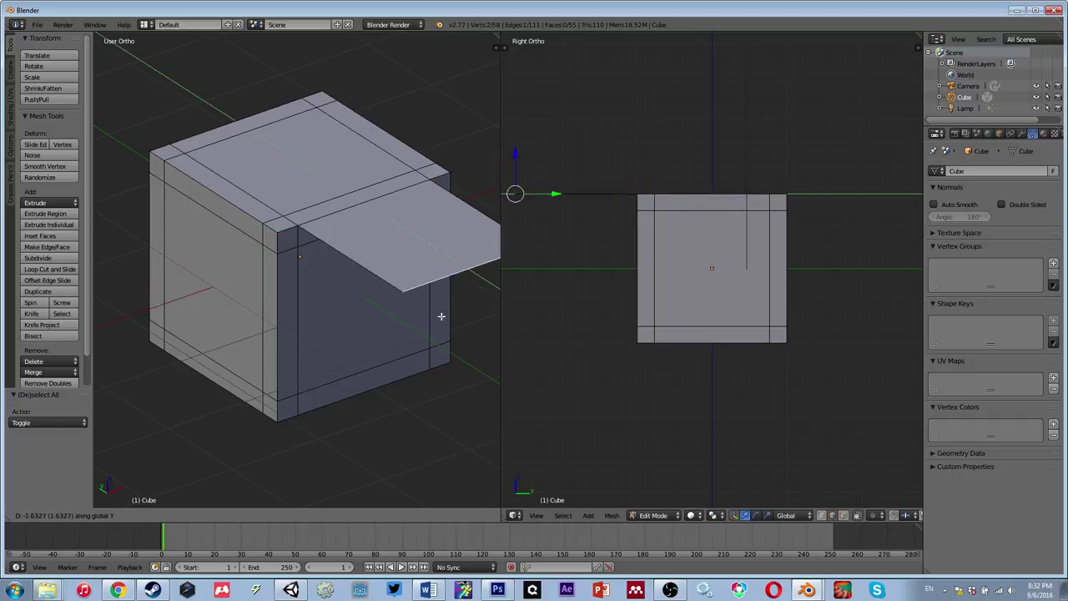
{"action": "left_click", "coordinate": [437, 311]}
{"action": "key", "text": "ctrl+z"}
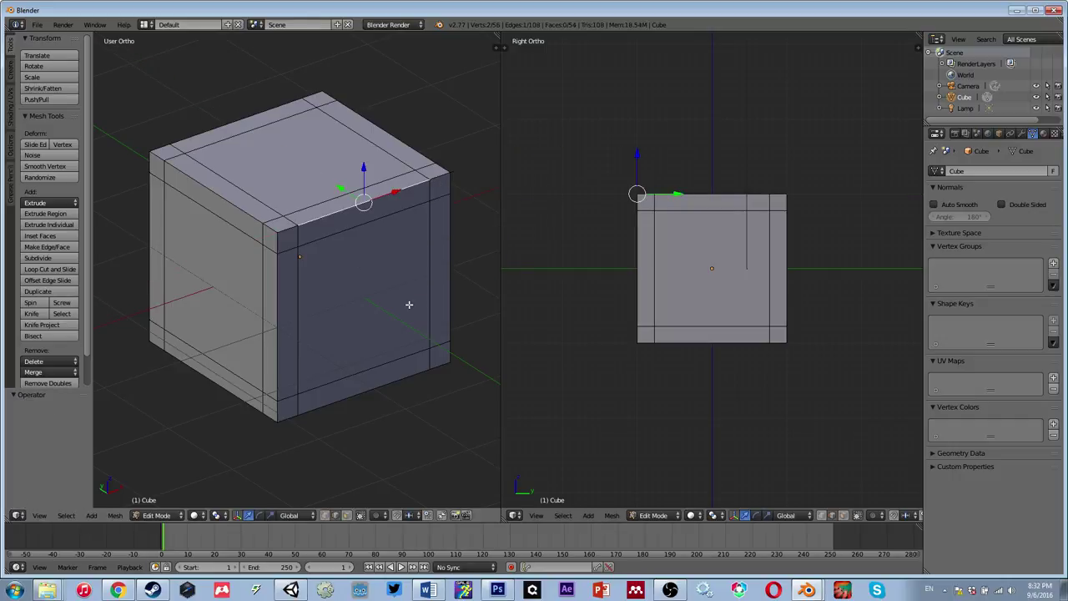
Step: Switch to vertex selection, try moving a top corner vertex and cancel it
{"action": "key", "text": "a"}
{"action": "key", "text": "a"}
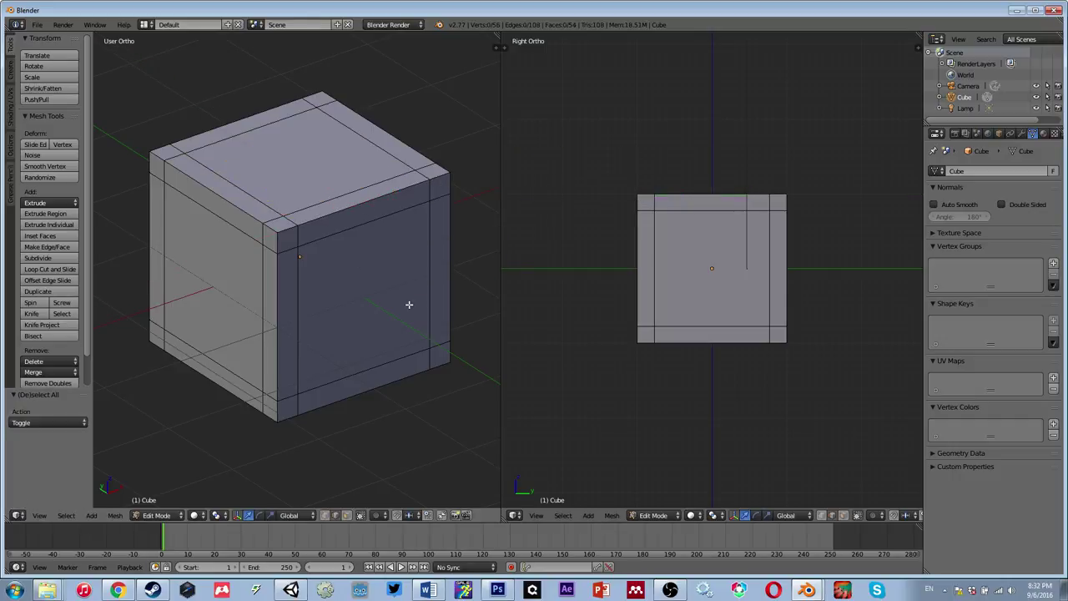
{"action": "left_click", "coordinate": [347, 514]}
{"action": "key", "text": "ctrl+Tab"}
{"action": "left_click", "coordinate": [302, 166]}
{"action": "right_click", "coordinate": [277, 216]}
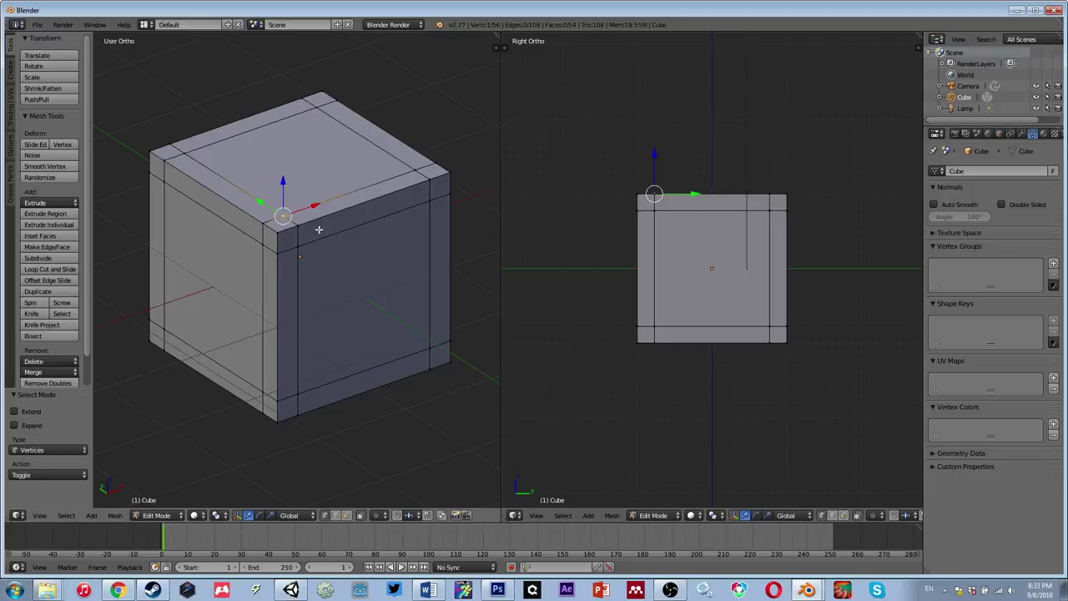
{"action": "key", "text": "g"}
{"action": "key", "text": "Escape"}
{"action": "key", "text": "ctrl+Tab"}
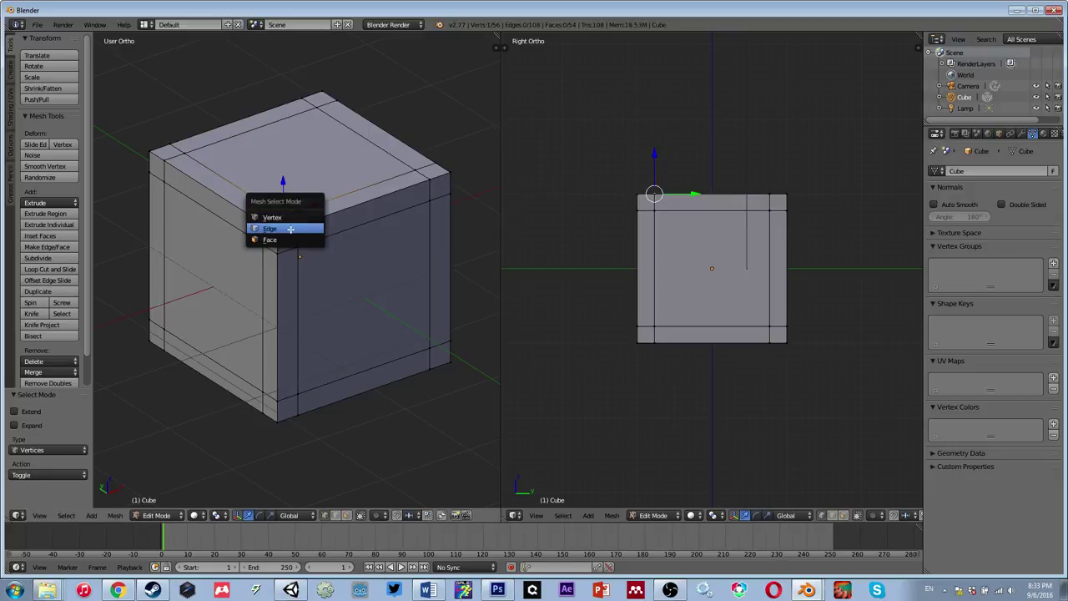
Step: In edge mode, lift the cube's top edge as a trial and undo it
{"action": "left_click", "coordinate": [309, 228]}
{"action": "right_click", "coordinate": [326, 203]}
{"action": "key", "text": "g"}
{"action": "left_click", "coordinate": [326, 174]}
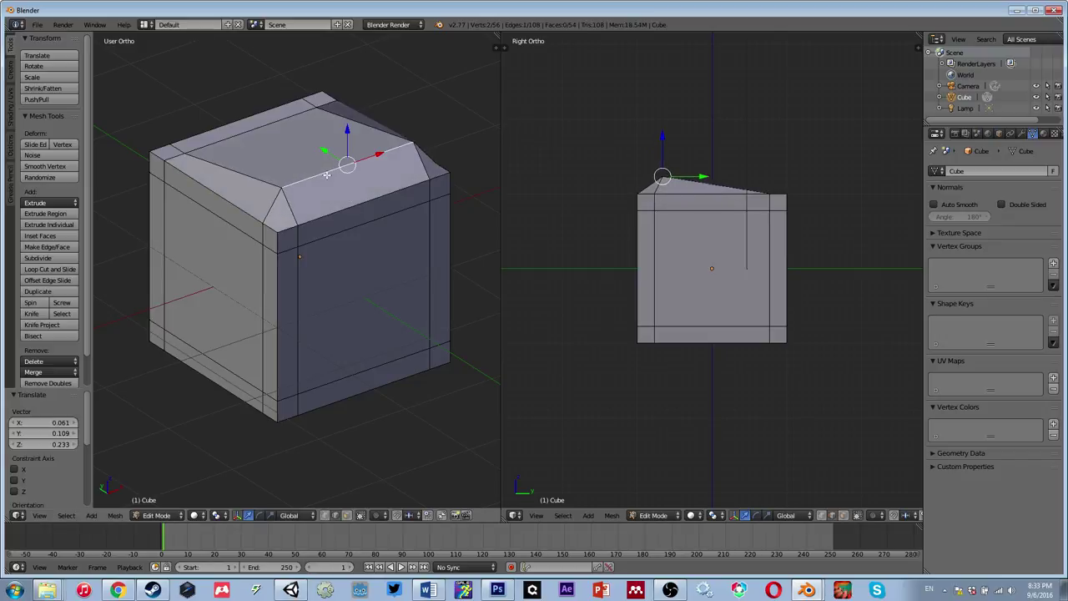
{"action": "key", "text": "ctrl+Tab"}
{"action": "key", "text": "ctrl+z"}
Step: Switch to face selection, select the top face and cancel a trial move
{"action": "key", "text": "ctrl+Tab"}
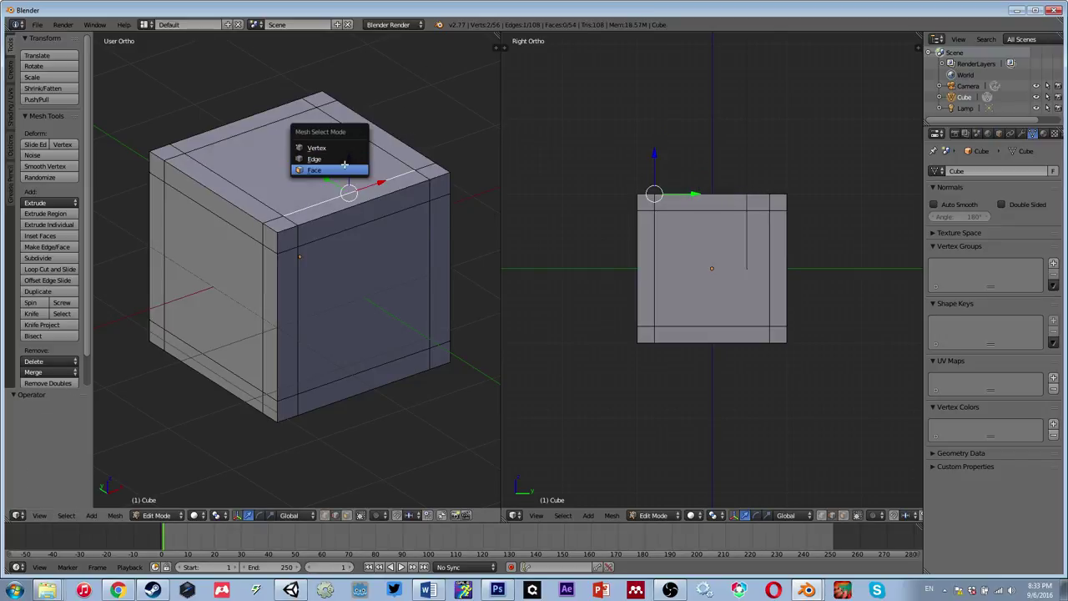
{"action": "left_click", "coordinate": [332, 174]}
{"action": "right_click", "coordinate": [332, 174]}
{"action": "key", "text": "g"}
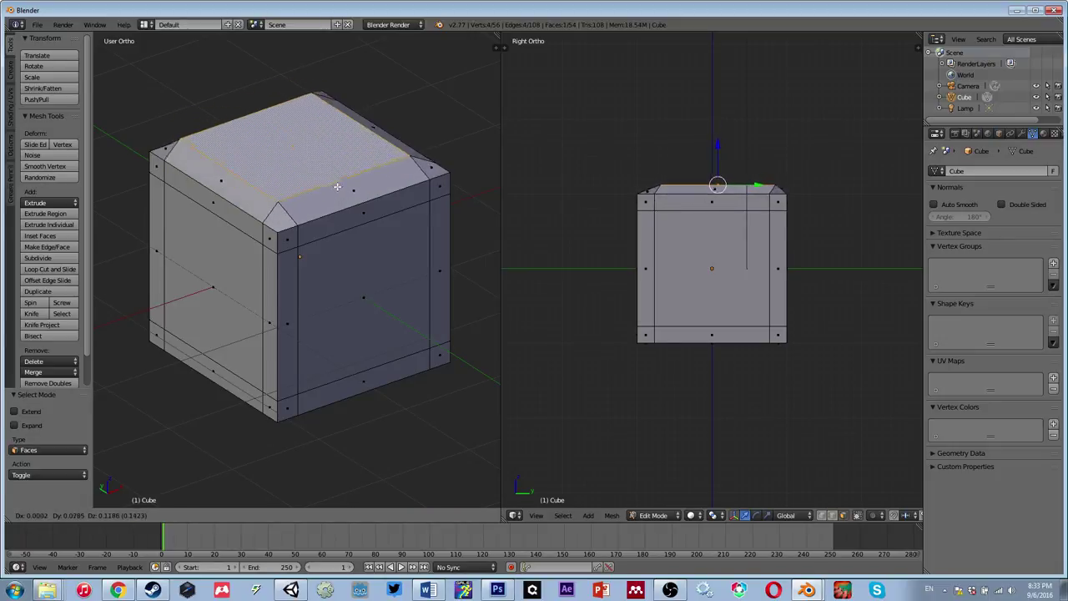
{"action": "right_click", "coordinate": [335, 191]}
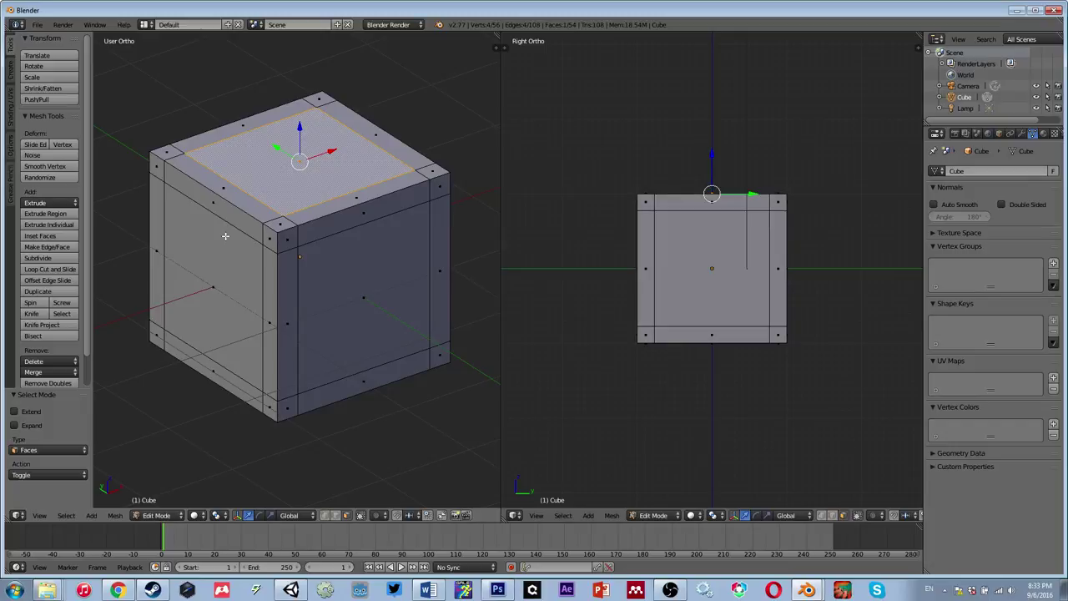
Step: Set a front orthographic wireframe view and select the cube's top face
{"action": "key", "text": "ctrl+Tab"}
{"action": "key", "text": "KP_1"}
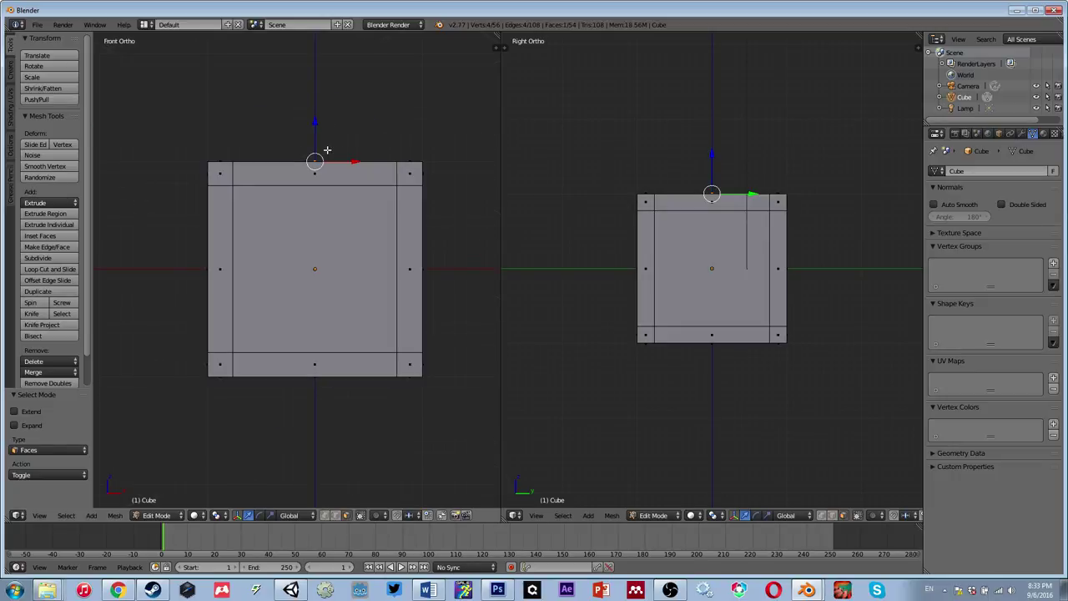
{"action": "key", "text": "z"}
{"action": "key", "text": "a"}
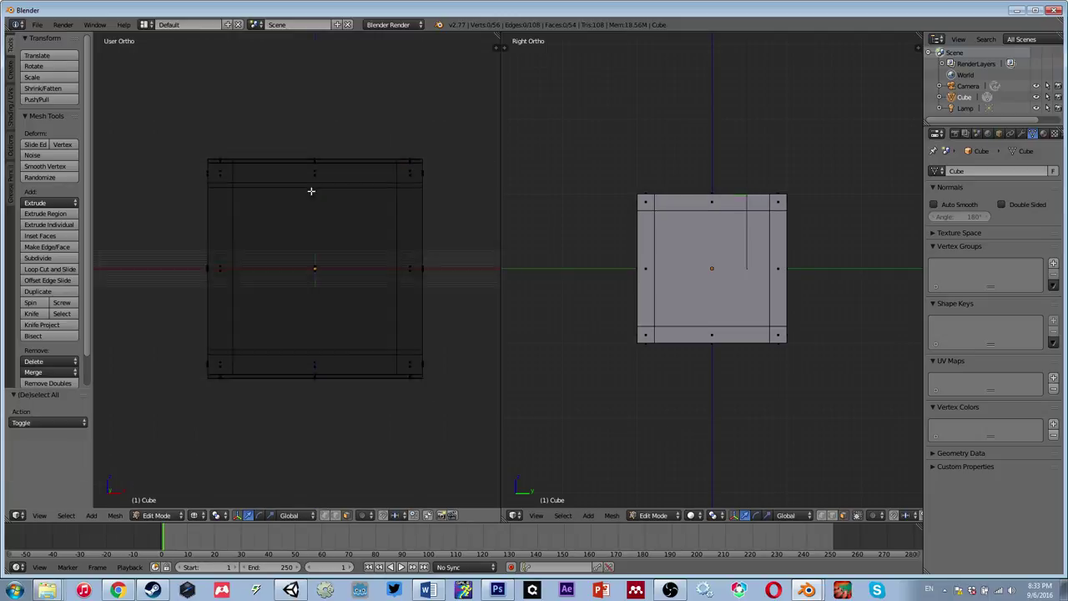
{"action": "middle_click_drag", "start_coordinate": [312, 189], "coordinate": [309, 164]}
{"action": "key", "text": "KP_1"}
{"action": "right_click", "coordinate": [310, 164]}
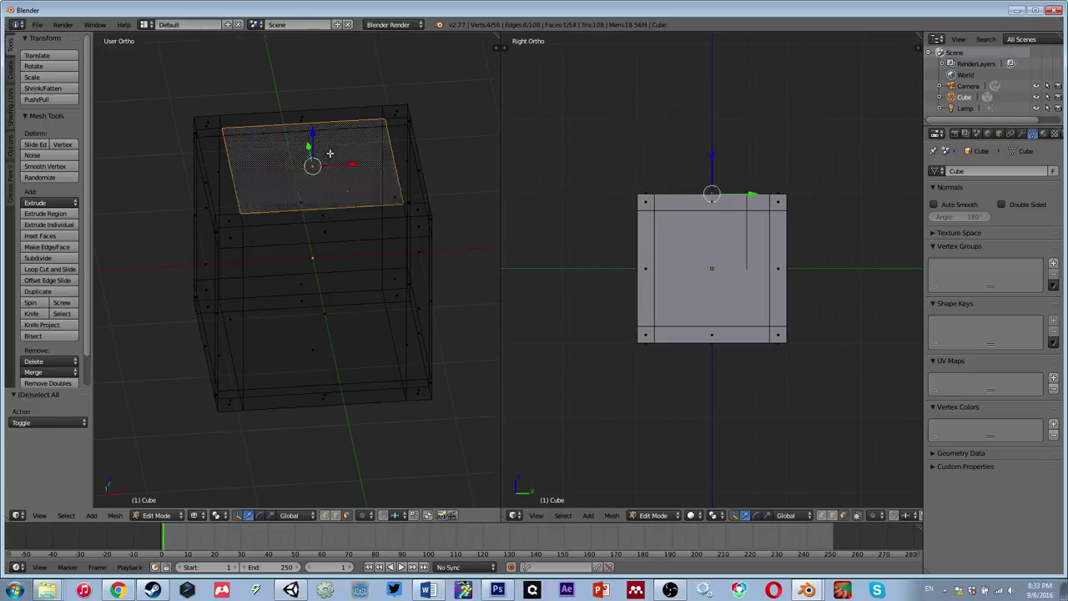
Step: Zoom into the front wireframe view, verify the top-face selection, and begin extruding it
{"action": "key", "text": "z"}
{"action": "mouse_move", "coordinate": [289, 251]}
{"action": "middle_mouse_down"}
{"action": "mouse_move", "coordinate": [268, 182]}
{"action": "mouse_move", "coordinate": [289, 163]}
{"action": "middle_mouse_up"}
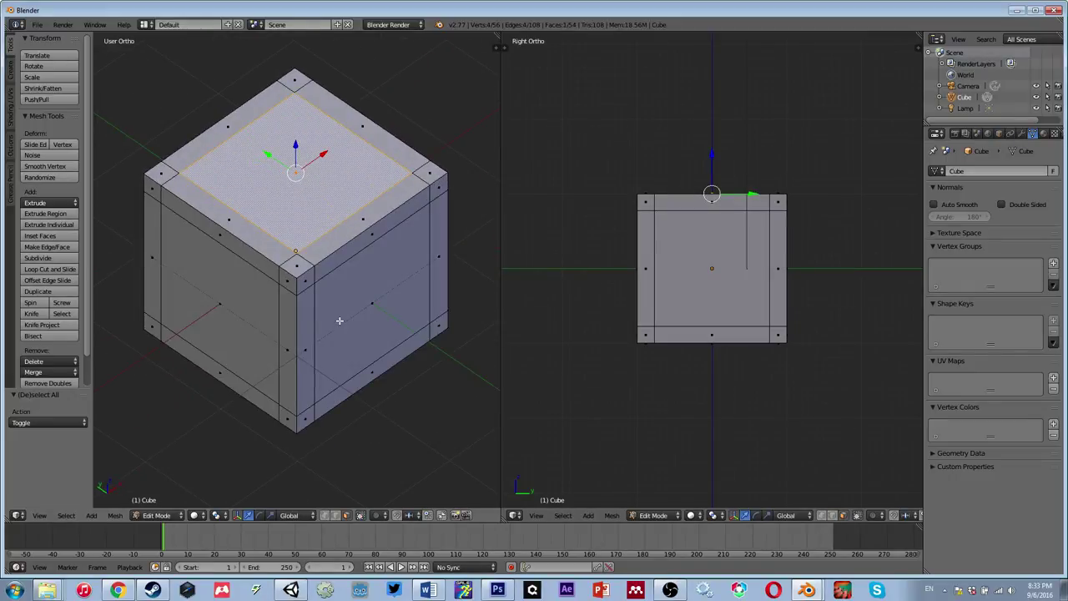
{"action": "key", "text": "KP_1"}
{"action": "key", "text": "z"}
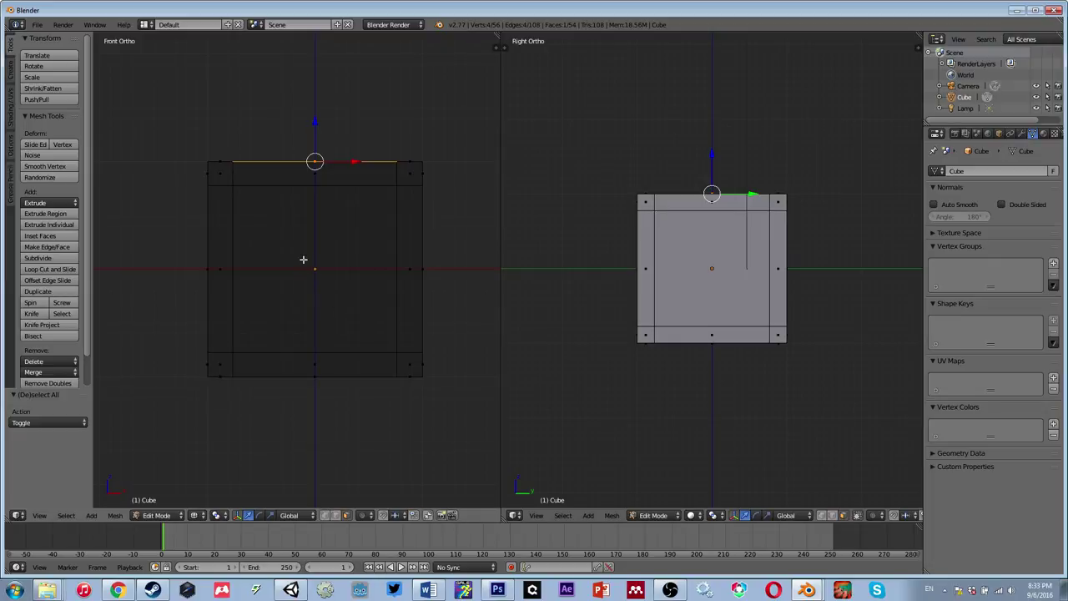
{"action": "middle_click_drag", "start_coordinate": [305, 257], "coordinate": [284, 270], "text": "shift"}
{"action": "scroll", "coordinate": [297, 264], "scroll_direction": "up", "scroll_amount": 1}
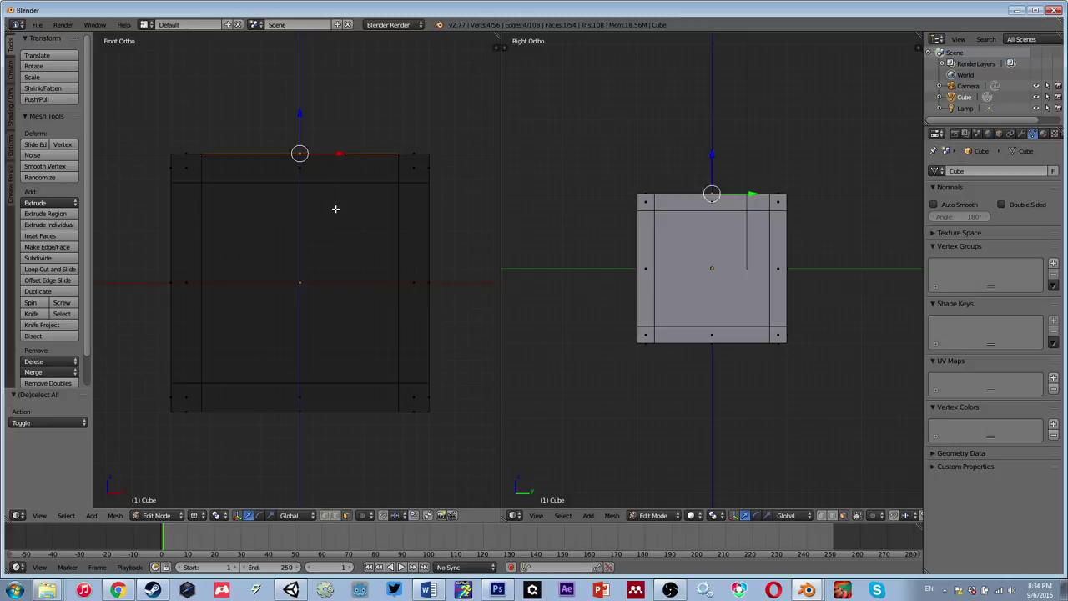
{"action": "middle_click_drag", "start_coordinate": [315, 148], "coordinate": [333, 230]}
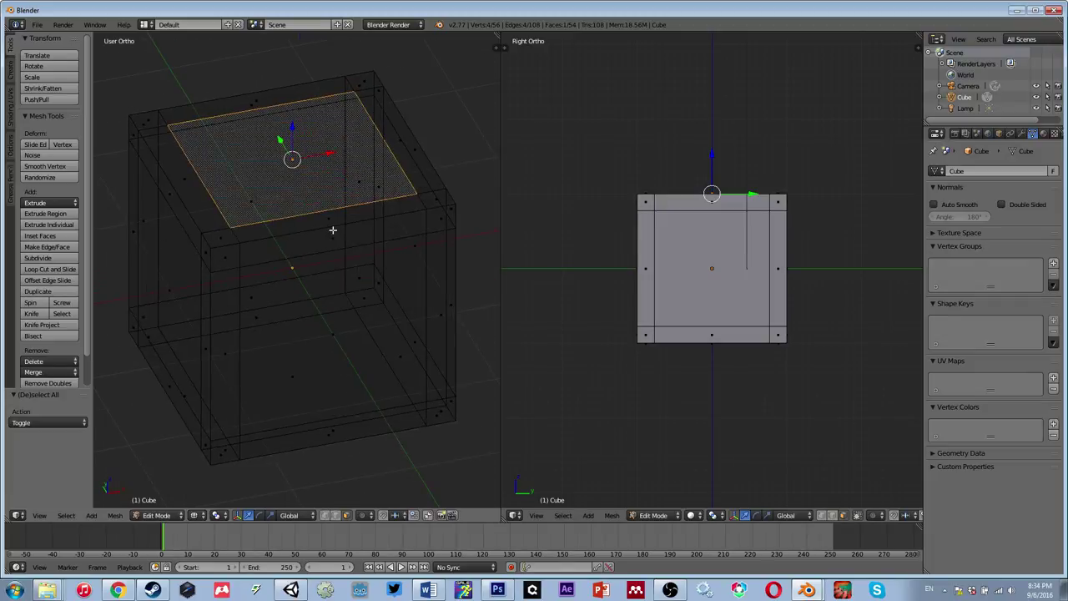
{"action": "key", "text": "KP_1"}
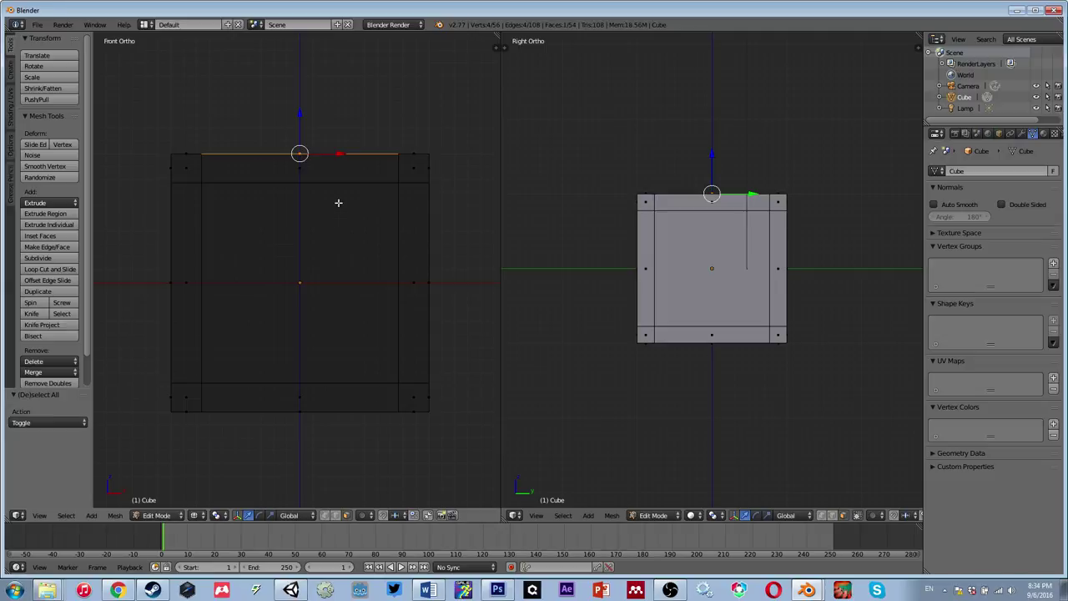
{"action": "key", "text": "e"}
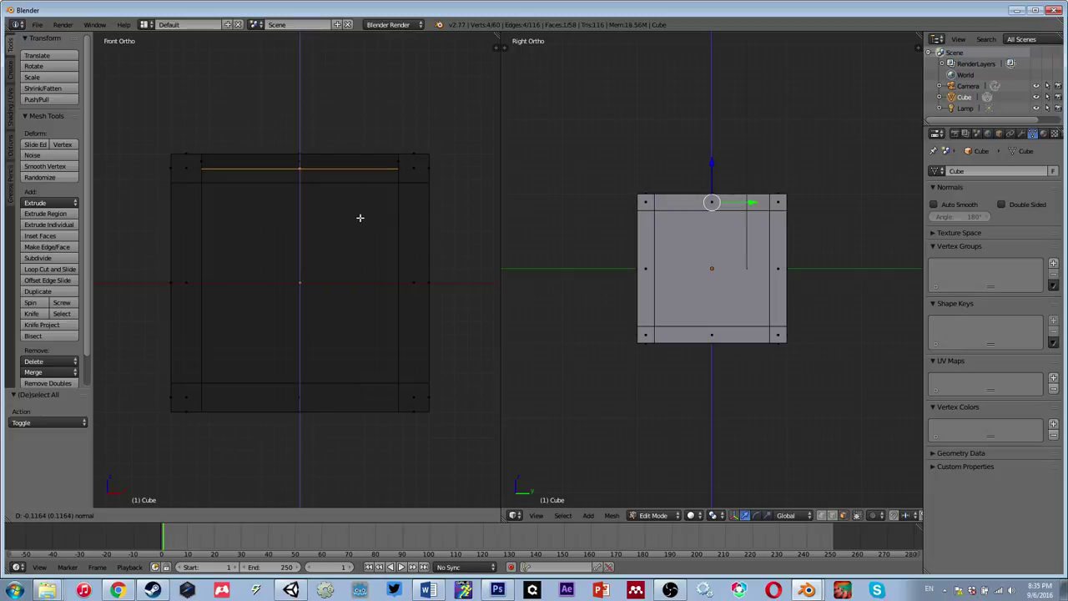
Step: Confirm the top panel's recess, then extrude the left side panel inward
{"action": "left_click", "coordinate": [359, 217]}
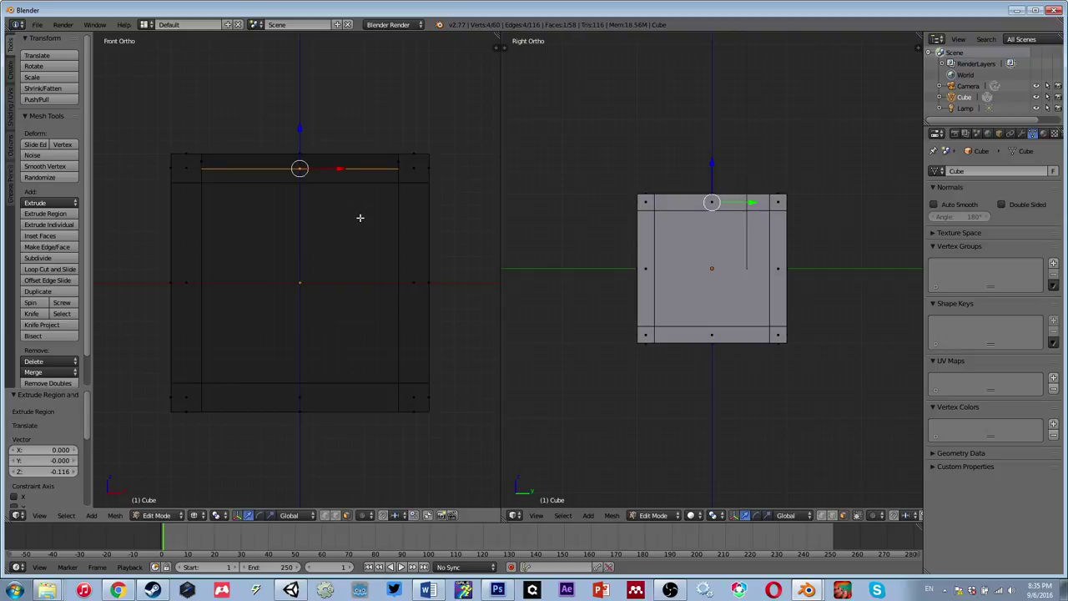
{"action": "middle_click_drag", "start_coordinate": [220, 242], "coordinate": [251, 262]}
{"action": "right_click", "coordinate": [171, 288]}
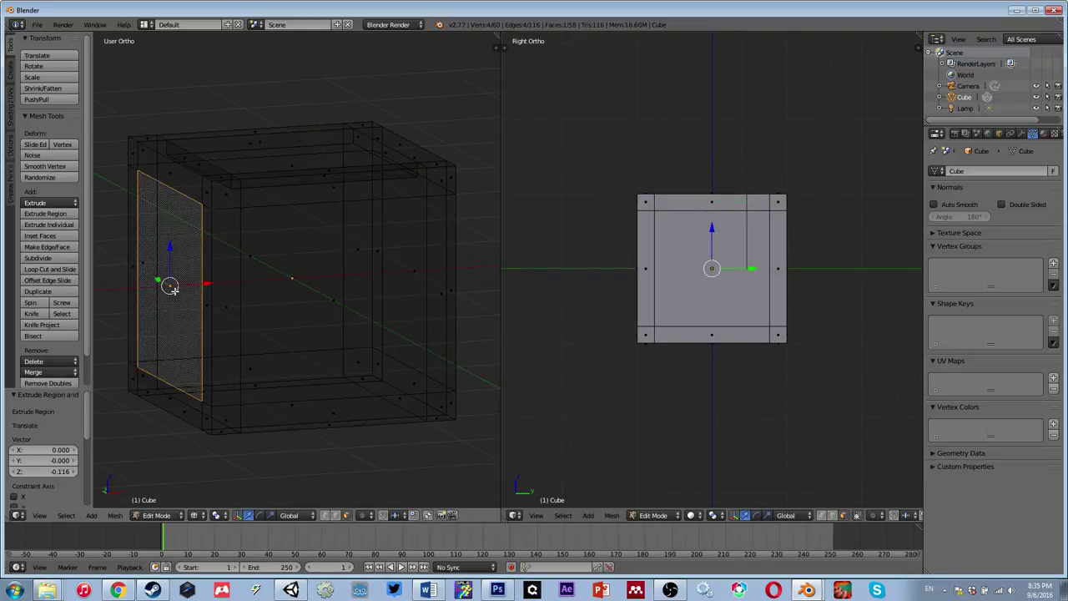
{"action": "key", "text": "KP_1"}
{"action": "key", "text": "e"}
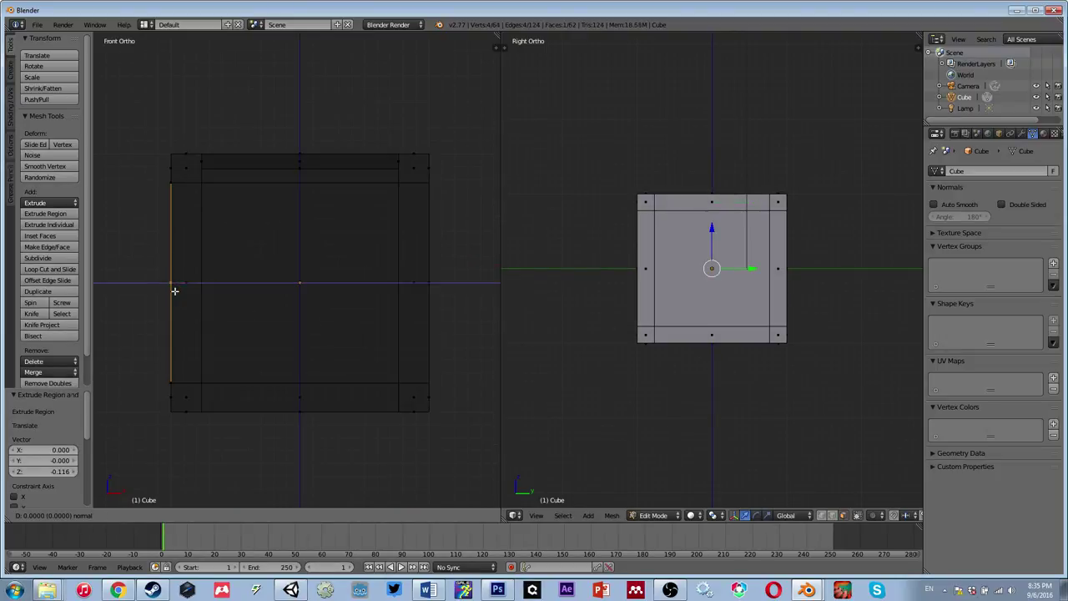
{"action": "left_click", "coordinate": [189, 290]}
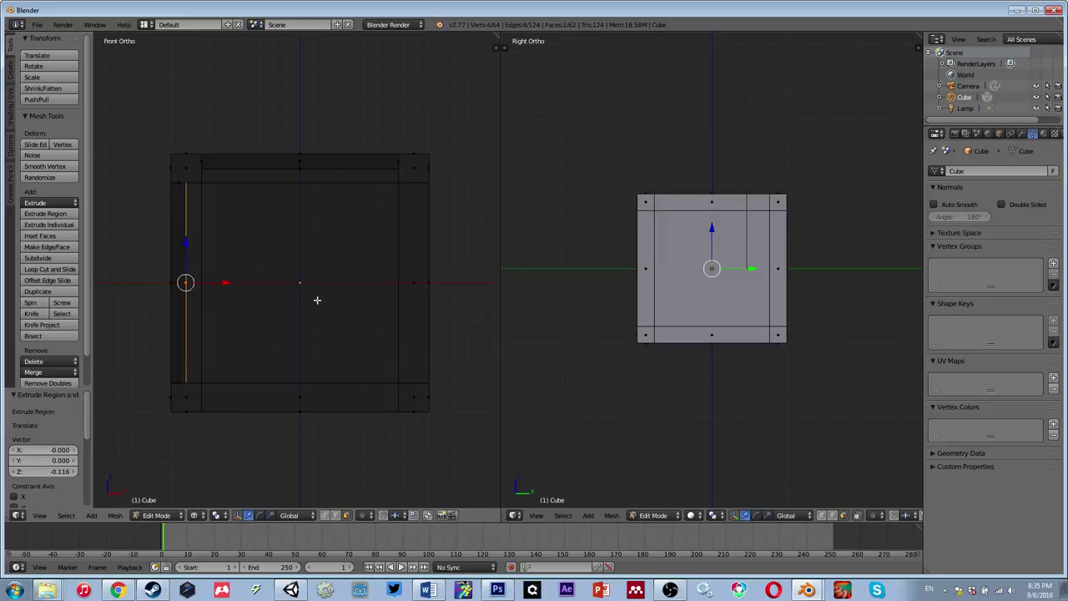
Step: Extrude the right side panel inward to recess it
{"action": "middle_click_drag", "start_coordinate": [317, 298], "coordinate": [277, 306]}
{"action": "right_click", "coordinate": [413, 309]}
{"action": "key", "text": "KP_1"}
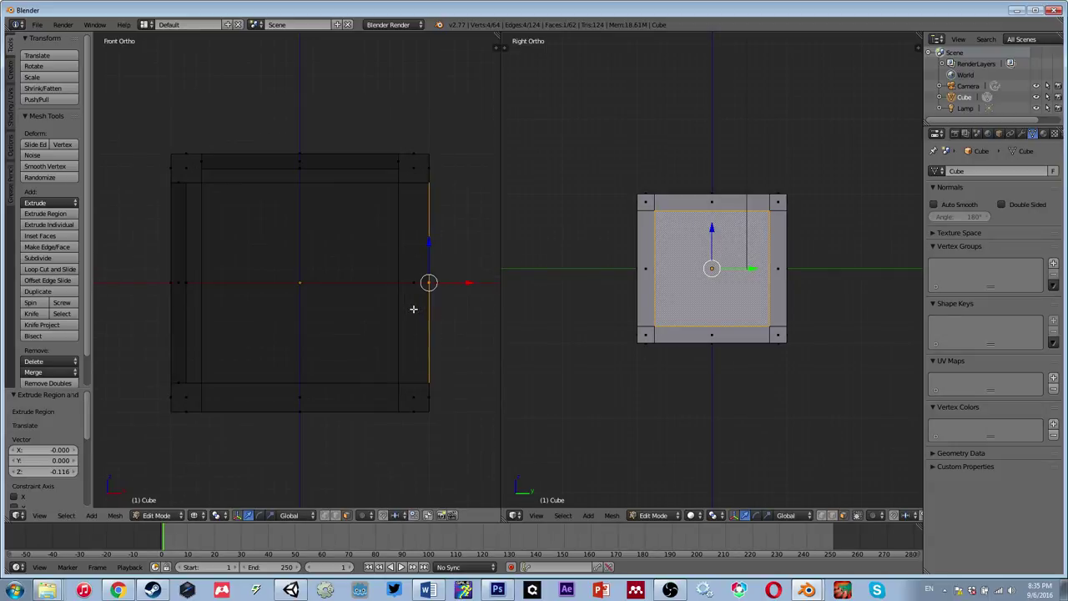
{"action": "key", "text": "e"}
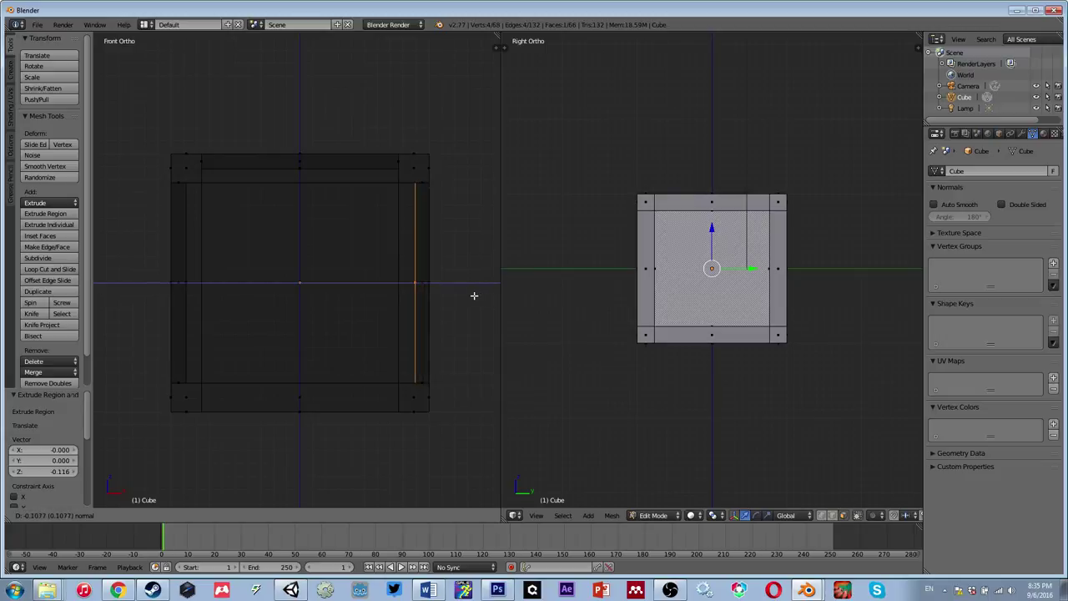
{"action": "left_click", "coordinate": [472, 295]}
Step: Extrude the bottom panel face inward to recess it
{"action": "middle_click_drag", "start_coordinate": [470, 295], "coordinate": [309, 381]}
{"action": "right_click", "coordinate": [306, 384]}
{"action": "key", "text": "z"}
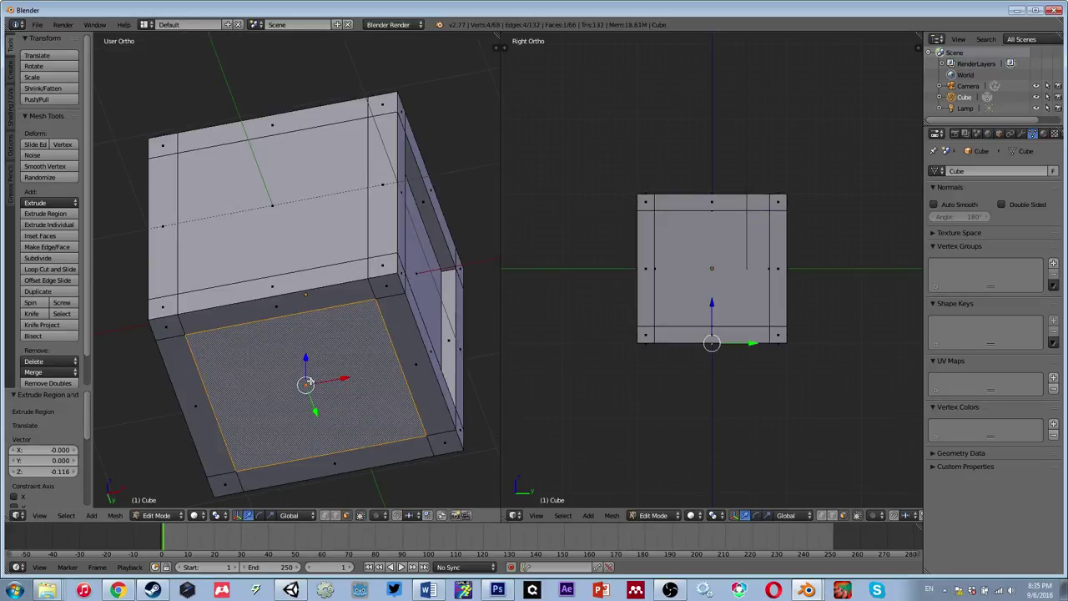
{"action": "key", "text": "z"}
{"action": "key", "text": "KP_1"}
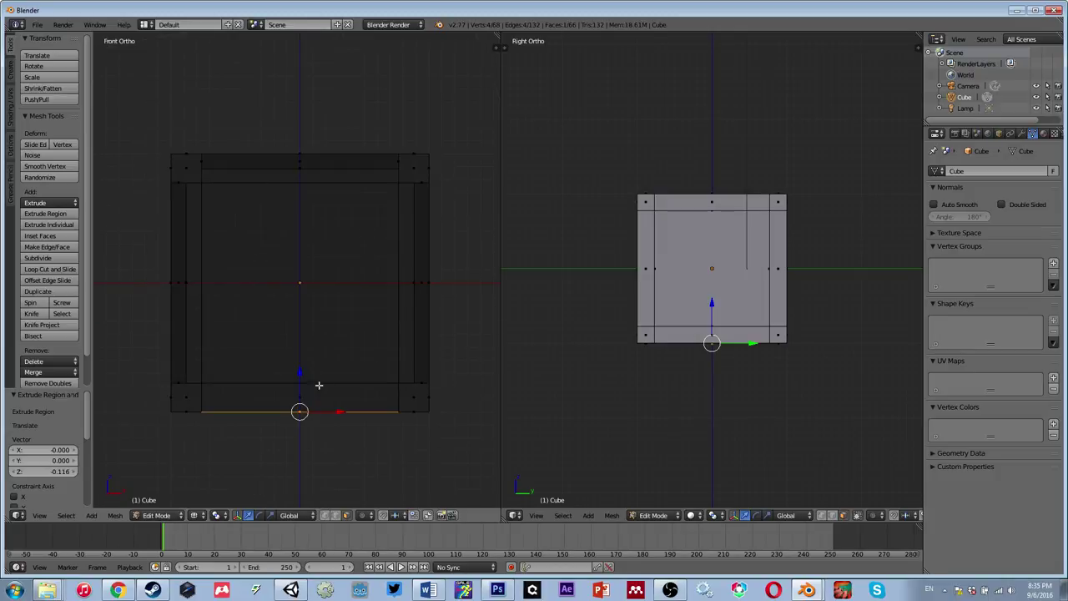
{"action": "key", "text": "e"}
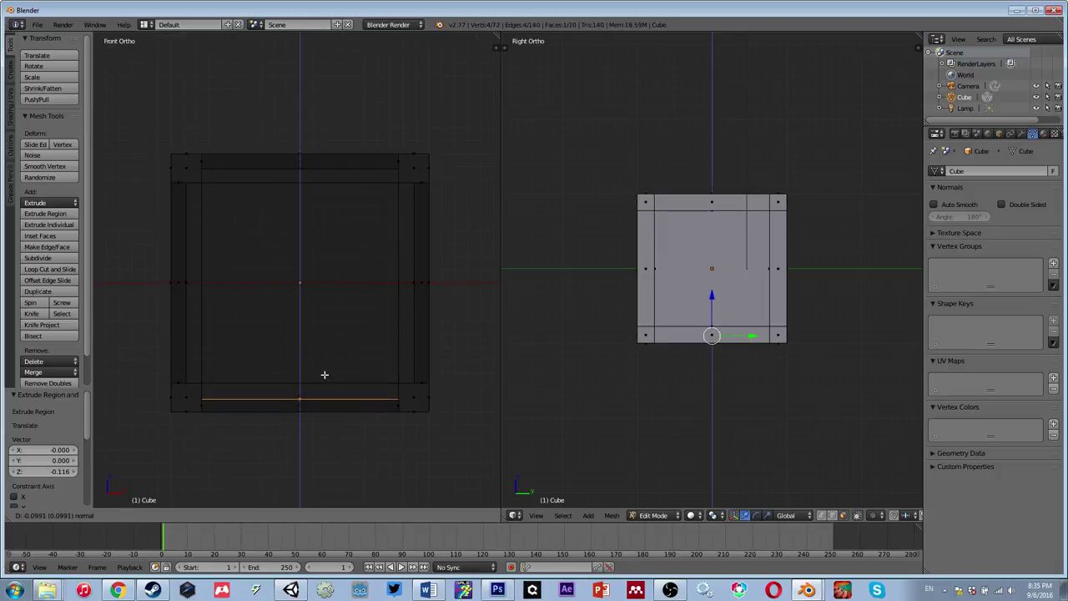
{"action": "left_click", "coordinate": [325, 374]}
Step: Extrude the front panel face inward to recess it
{"action": "middle_click_drag", "start_coordinate": [493, 307], "coordinate": [439, 312]}
{"action": "key", "text": "z"}
{"action": "right_click", "coordinate": [207, 312]}
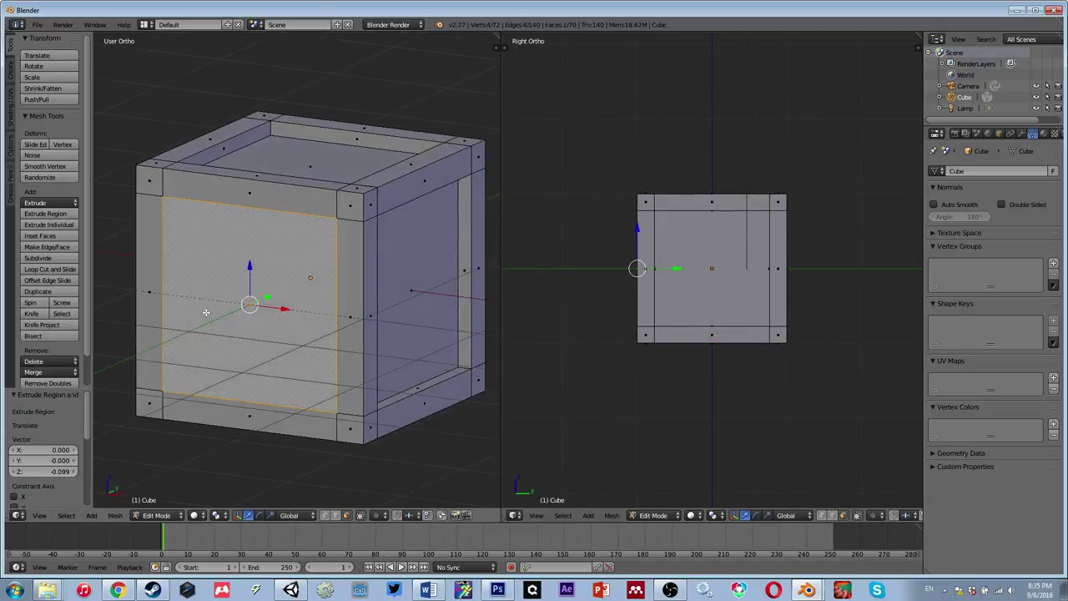
{"action": "key", "text": "KP_1"}
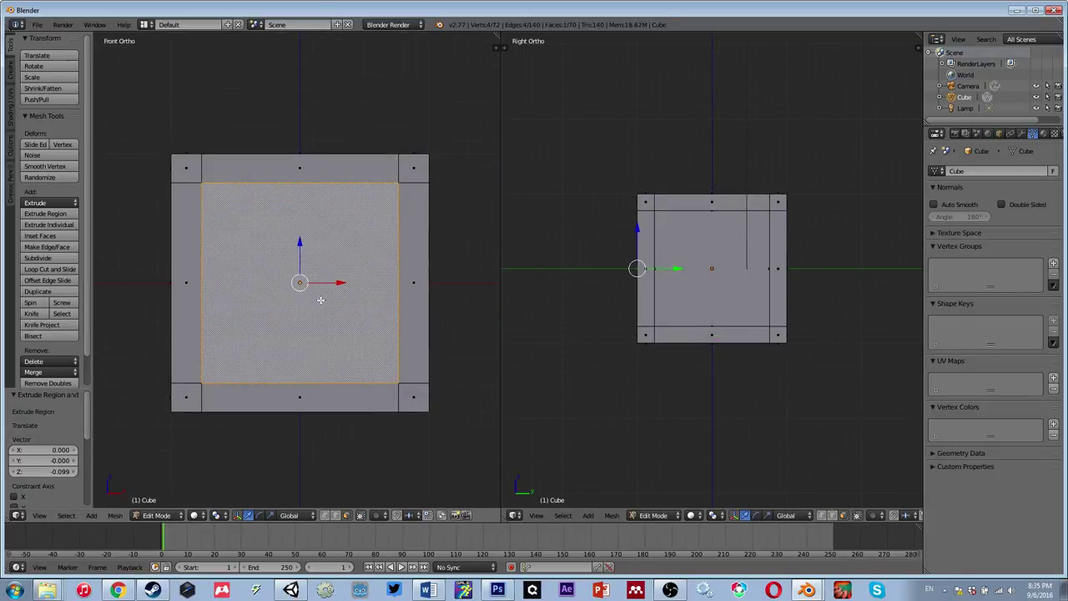
{"action": "scroll", "coordinate": [706, 284], "scroll_direction": "up", "scroll_amount": 3}
{"action": "key", "text": "z"}
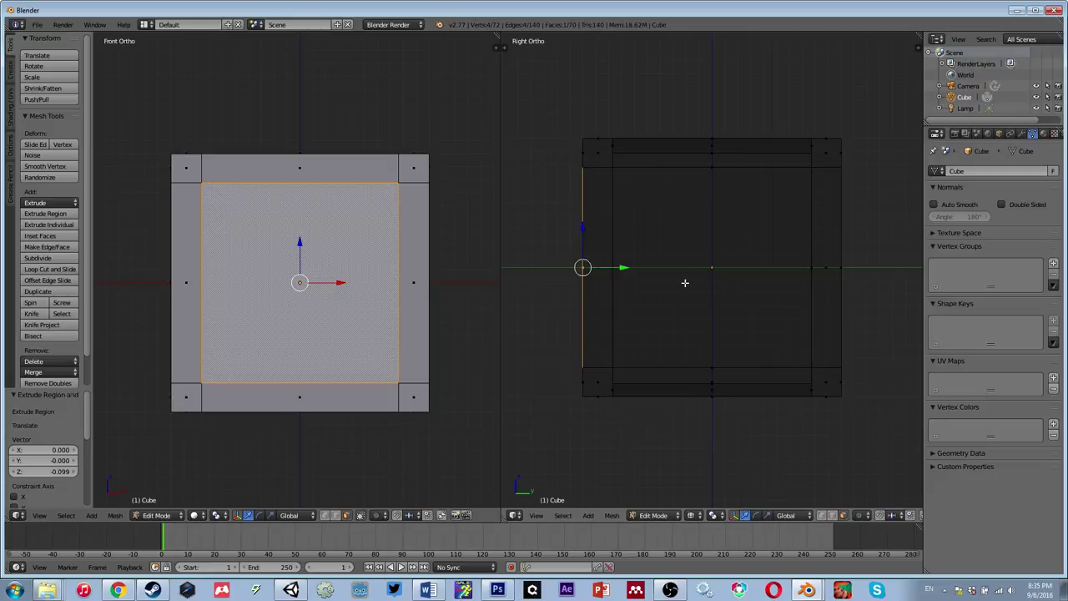
{"action": "key", "text": "e"}
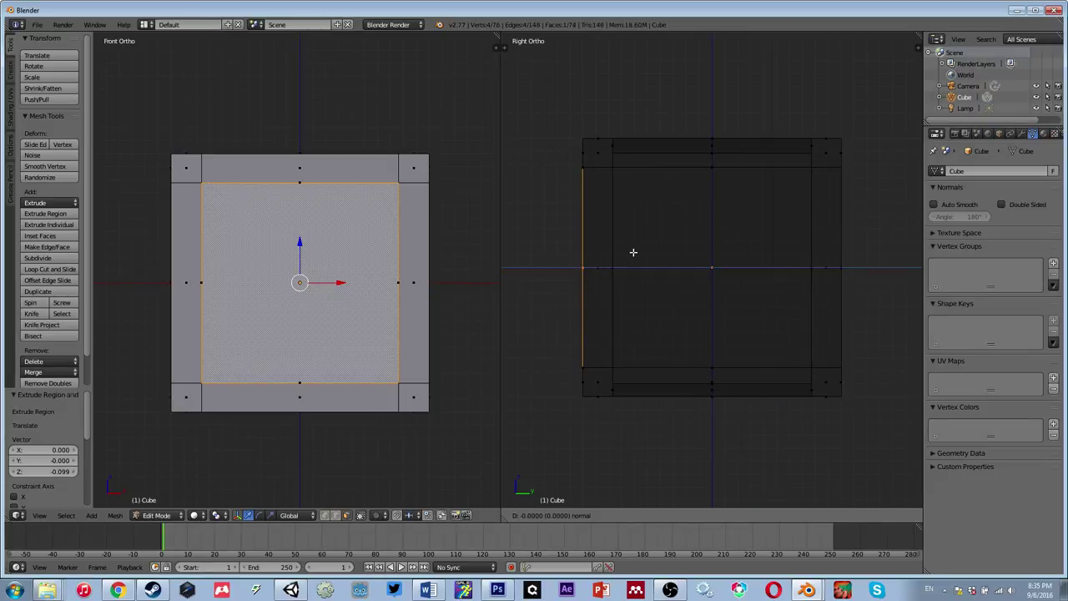
{"action": "left_click", "coordinate": [648, 253]}
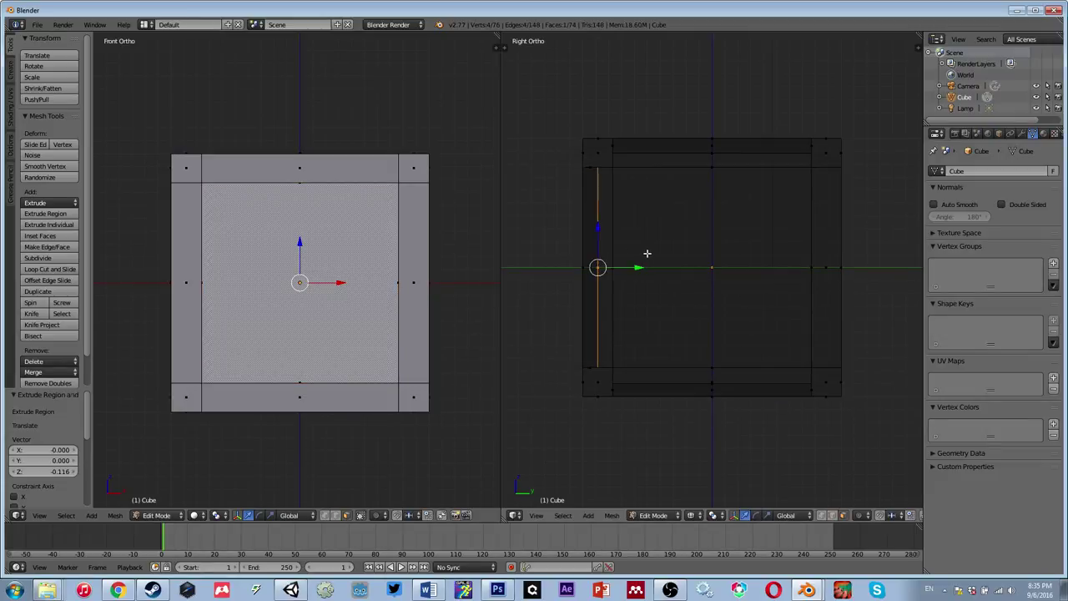
Step: Extrude the last unrecessed side panel inward and clear the selection
{"action": "key", "text": "a"}
{"action": "middle_click_drag", "start_coordinate": [415, 255], "coordinate": [238, 270]}
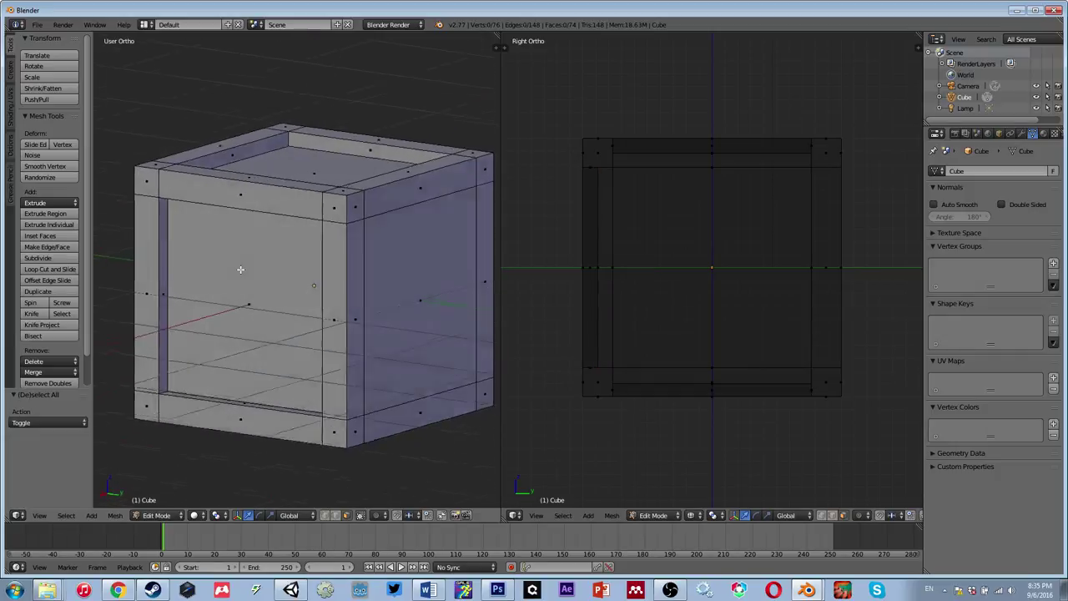
{"action": "right_click", "coordinate": [403, 281]}
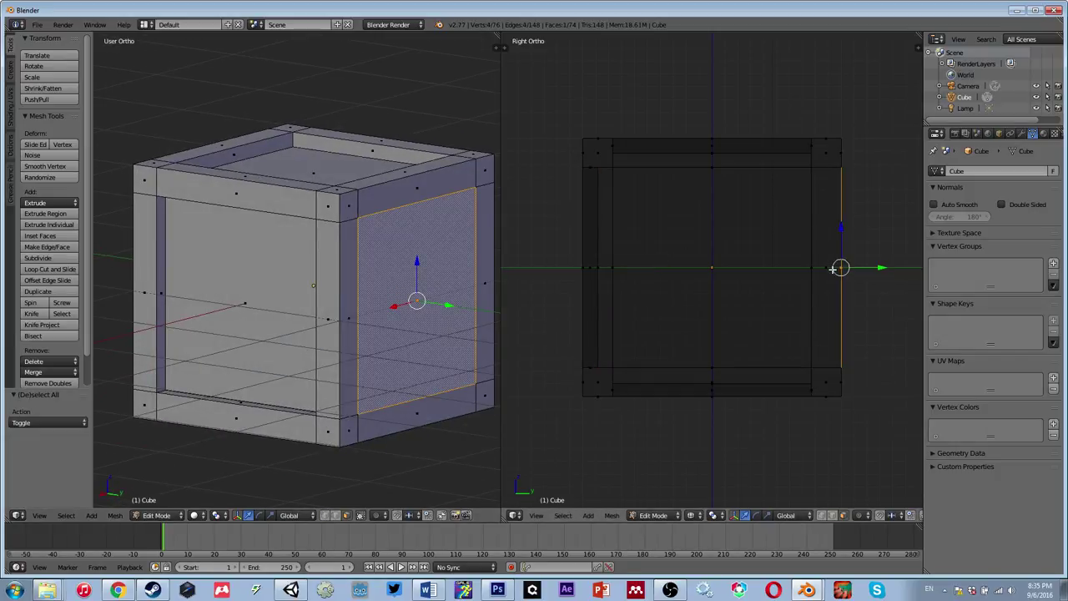
{"action": "key", "text": "e"}
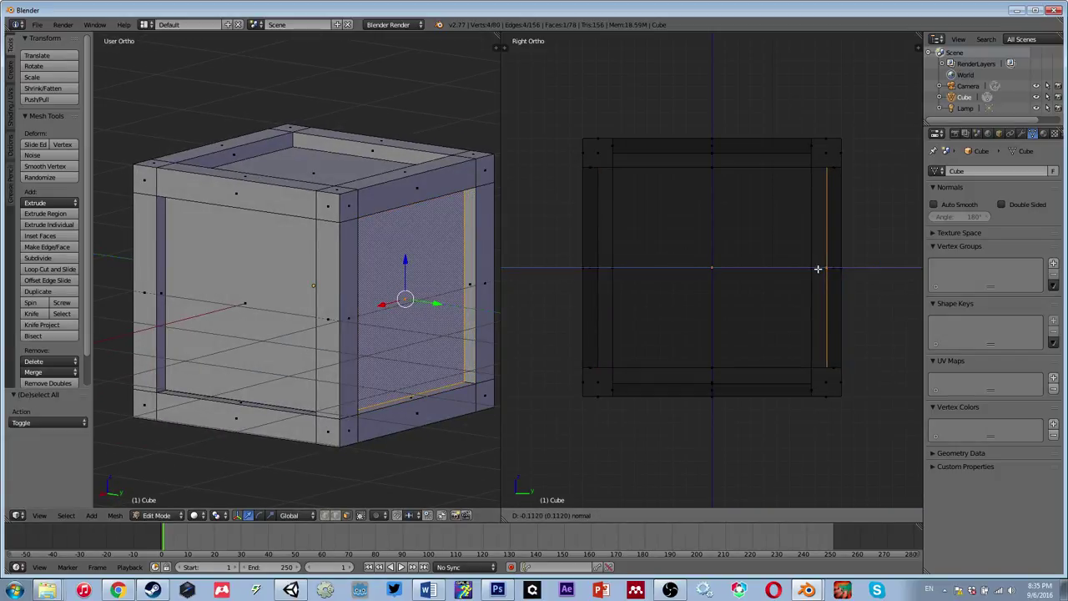
{"action": "left_click", "coordinate": [818, 269]}
{"action": "key", "text": "a"}
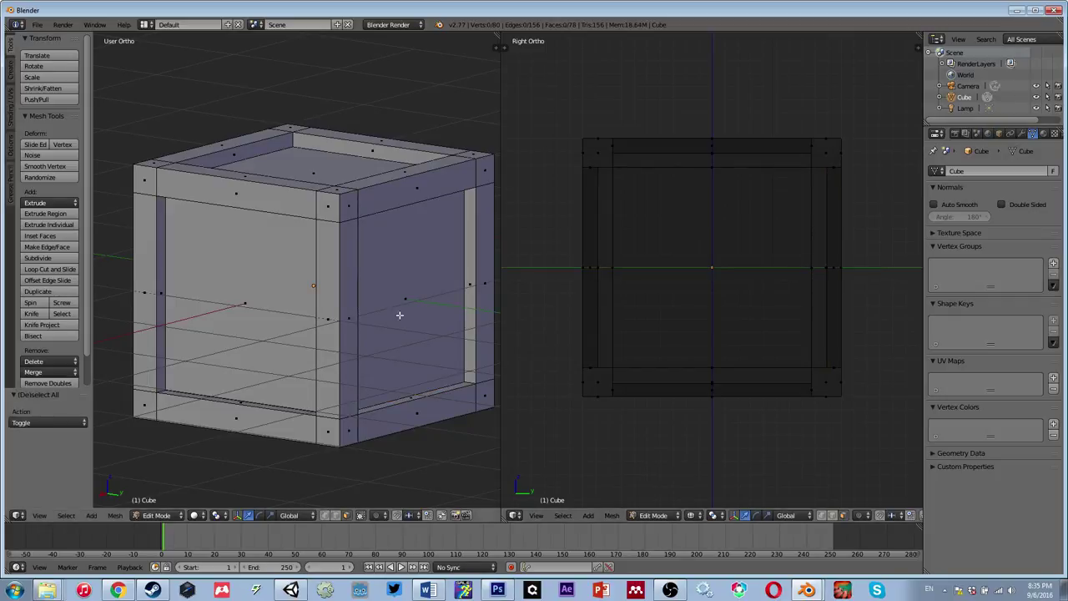
Step: Inspect the recessed panels from several angles and return to Object Mode
{"action": "middle_click_drag", "start_coordinate": [401, 312], "coordinate": [442, 291]}
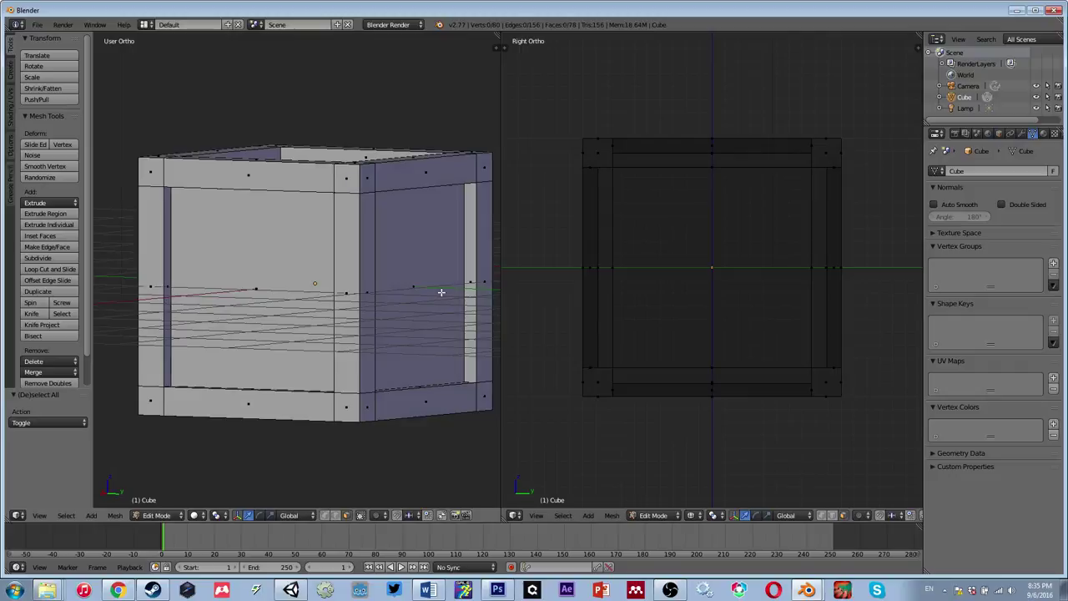
{"action": "key", "text": "KP_1"}
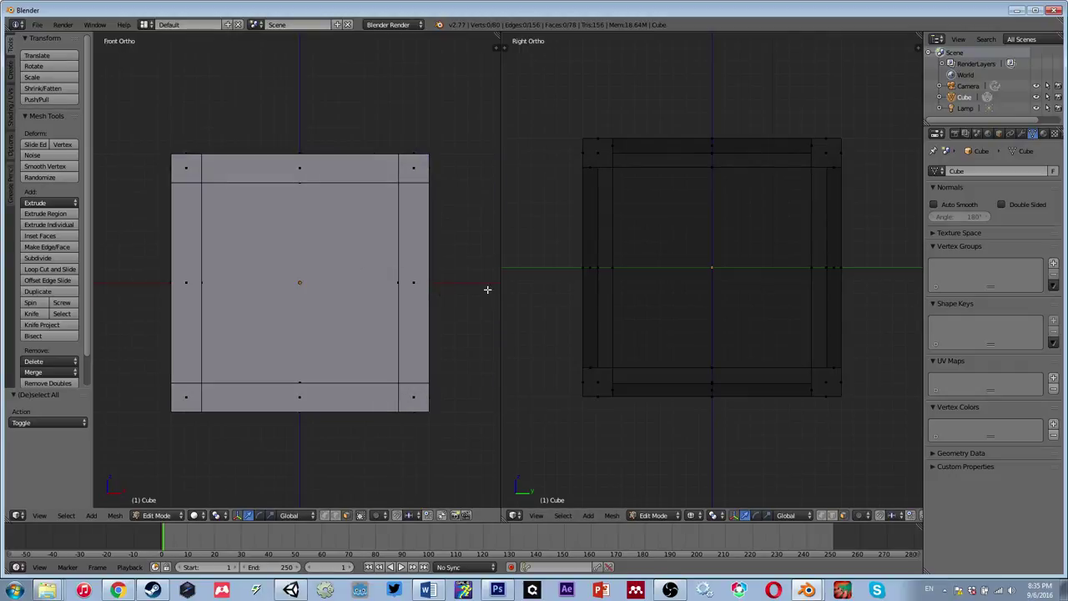
{"action": "mouse_move", "coordinate": [677, 304]}
{"action": "middle_mouse_down", "text": "shift"}
{"action": "mouse_move", "coordinate": [680, 319]}
{"action": "mouse_move", "coordinate": [665, 320]}
{"action": "middle_mouse_up", "text": "shift"}
{"action": "middle_click_drag", "start_coordinate": [381, 283], "coordinate": [324, 228]}
{"action": "key", "text": "a"}
{"action": "key", "text": "a"}
{"action": "key", "text": "Tab"}
{"action": "key", "text": "a"}
{"action": "scroll", "coordinate": [333, 238], "scroll_direction": "down", "scroll_amount": 3}
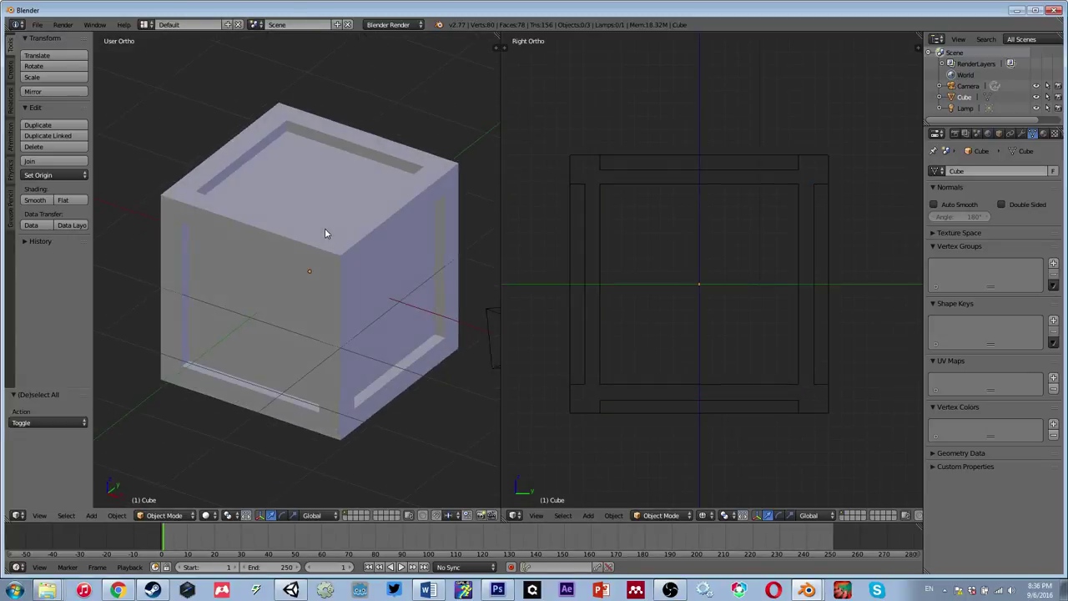
Step: Inspect the 80-vertex recessed crate in Edit Mode, then set the Right Ortho view to solid shading
{"action": "right_click", "coordinate": [202, 225]}
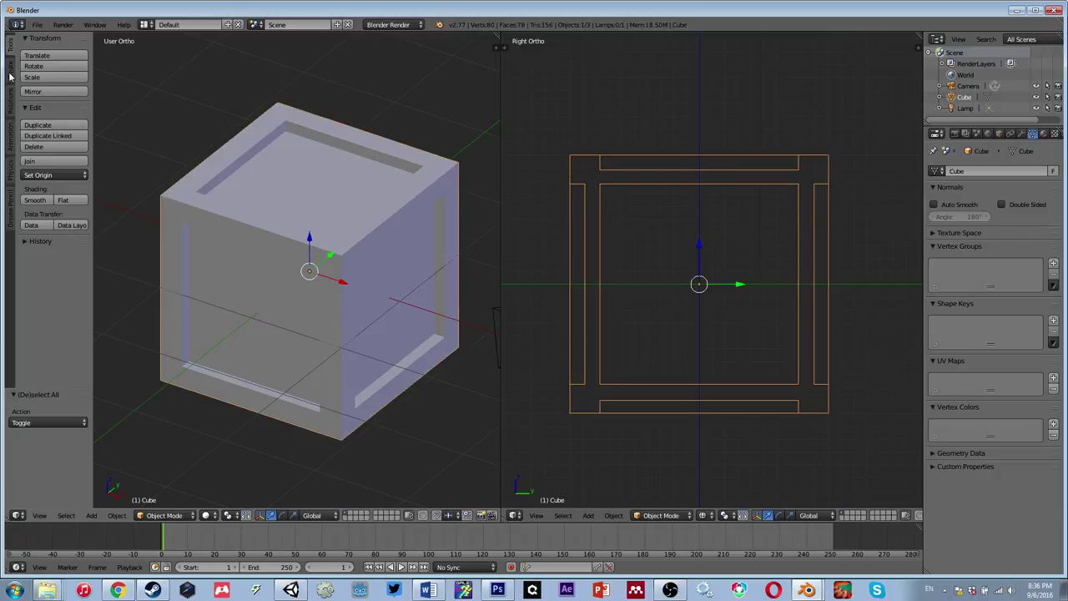
{"action": "key", "text": "a"}
{"action": "middle_click_drag", "start_coordinate": [343, 292], "coordinate": [434, 295]}
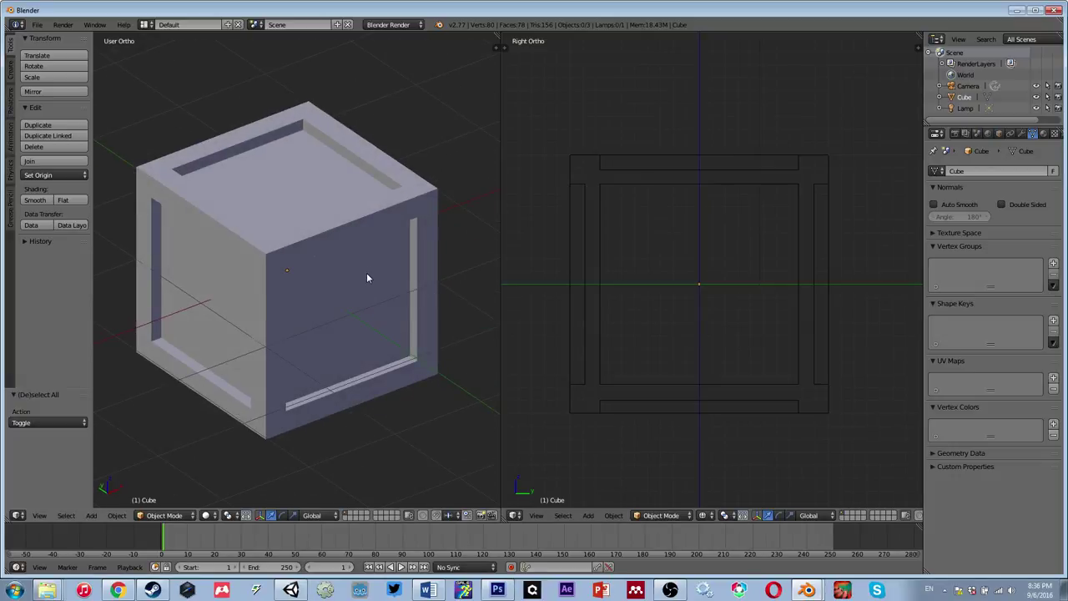
{"action": "key", "text": "Tab"}
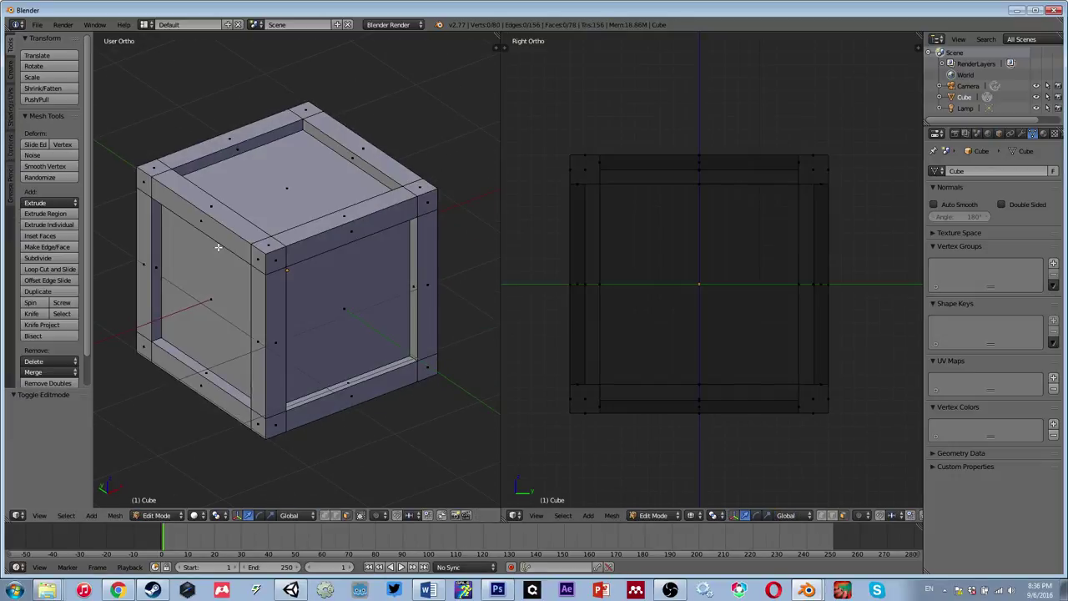
{"action": "key", "text": "a"}
{"action": "key", "text": "a"}
{"action": "scroll", "coordinate": [338, 276], "scroll_direction": "up", "scroll_amount": 3}
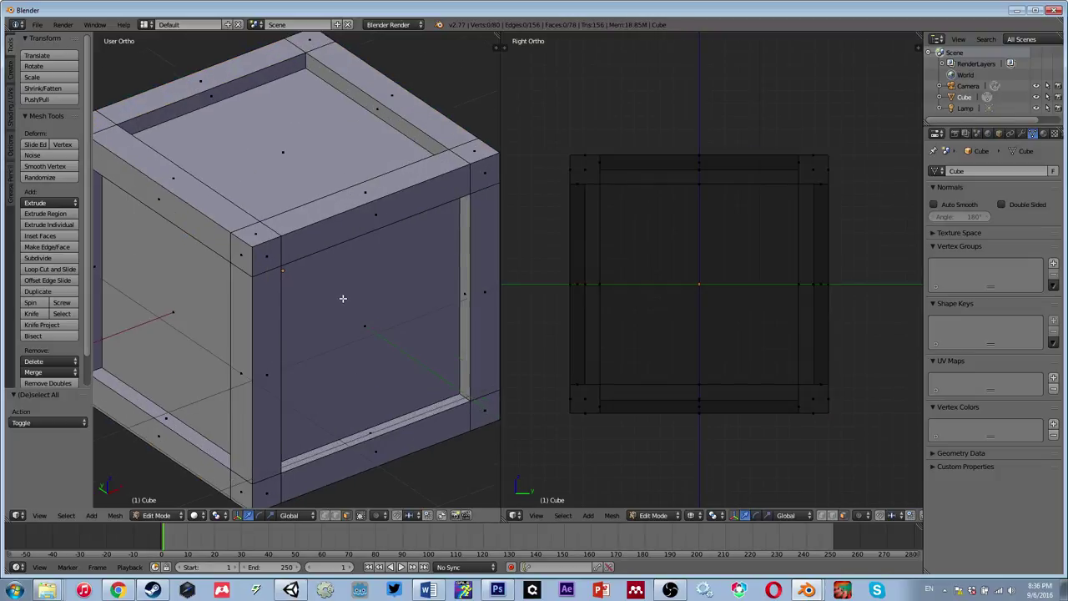
{"action": "scroll", "coordinate": [341, 300], "scroll_direction": "down", "scroll_amount": 2}
{"action": "middle_click_drag", "start_coordinate": [321, 329], "coordinate": [321, 301]}
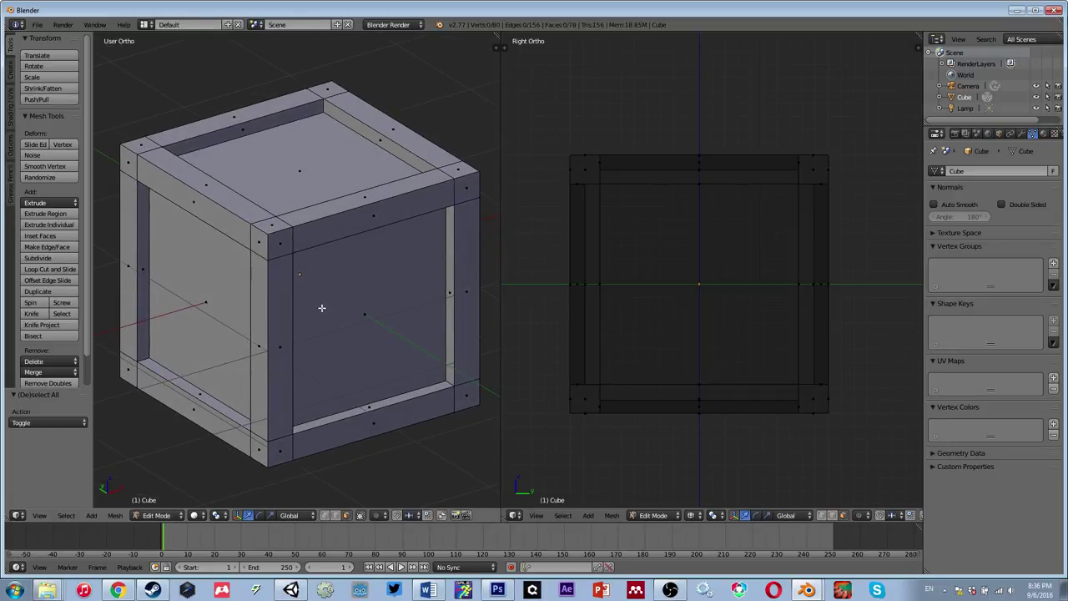
{"action": "key", "text": "Tab"}
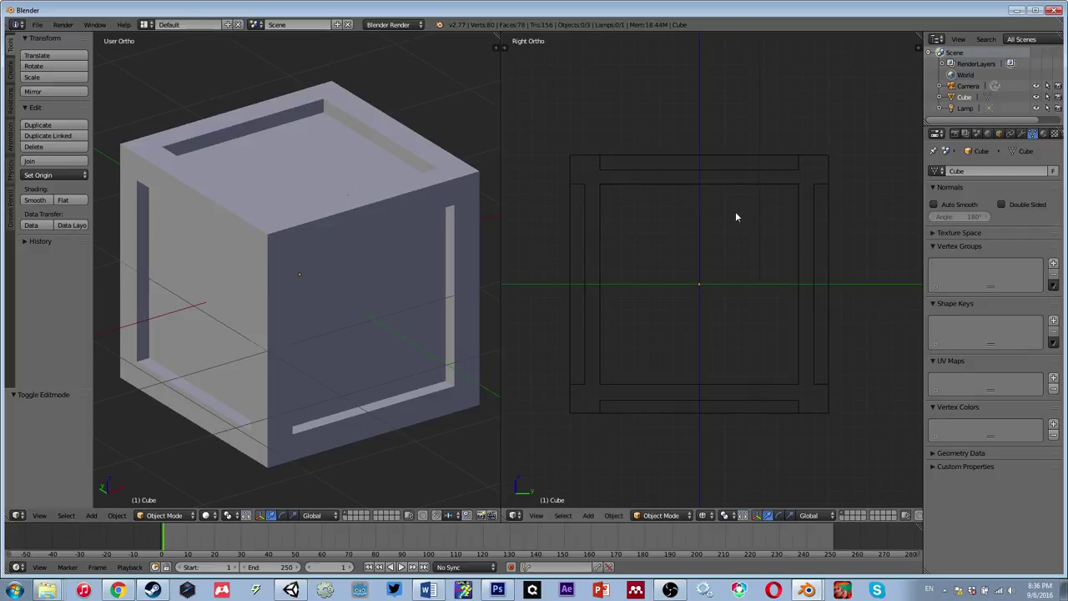
{"action": "key", "text": "z"}
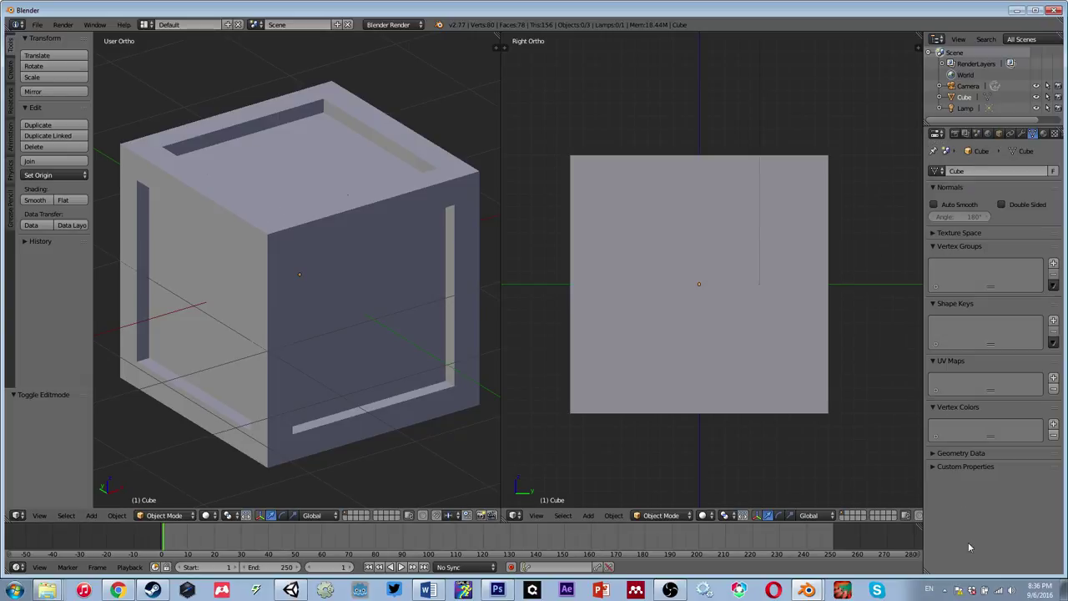
Step: Keep the side panel as the Properties editor and drag its divider left to widen it
{"action": "left_click", "coordinate": [939, 134]}
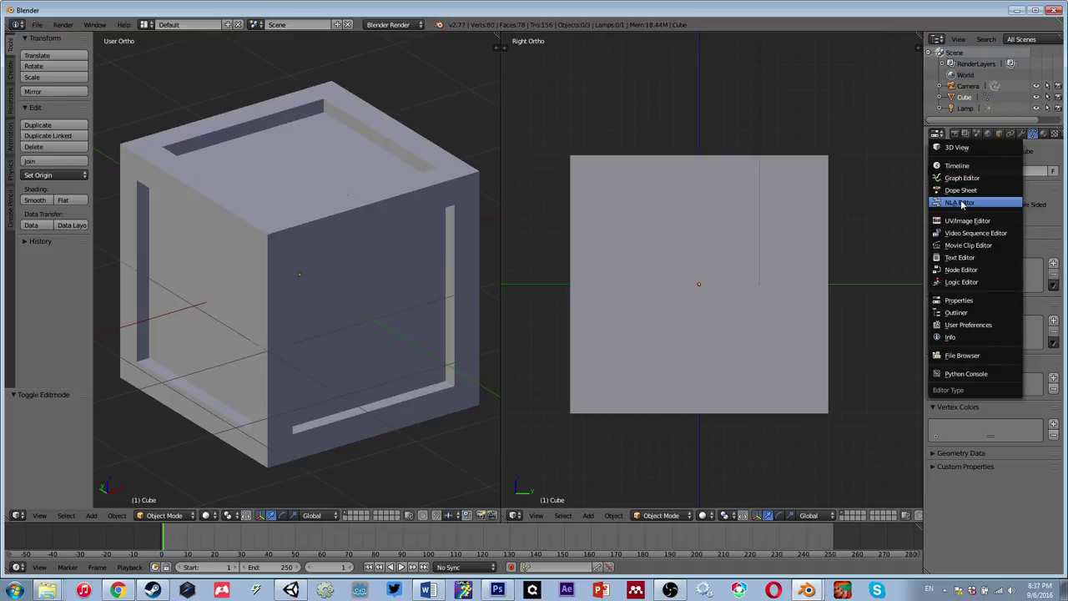
{"action": "left_click", "coordinate": [970, 301]}
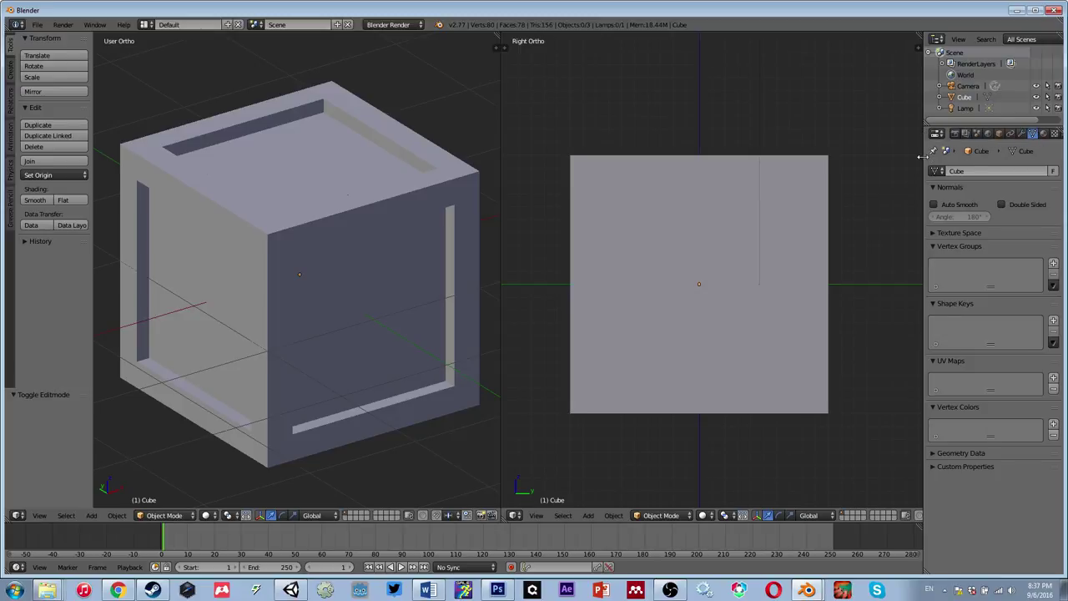
{"action": "left_click_drag", "start_coordinate": [923, 160], "coordinate": [886, 162]}
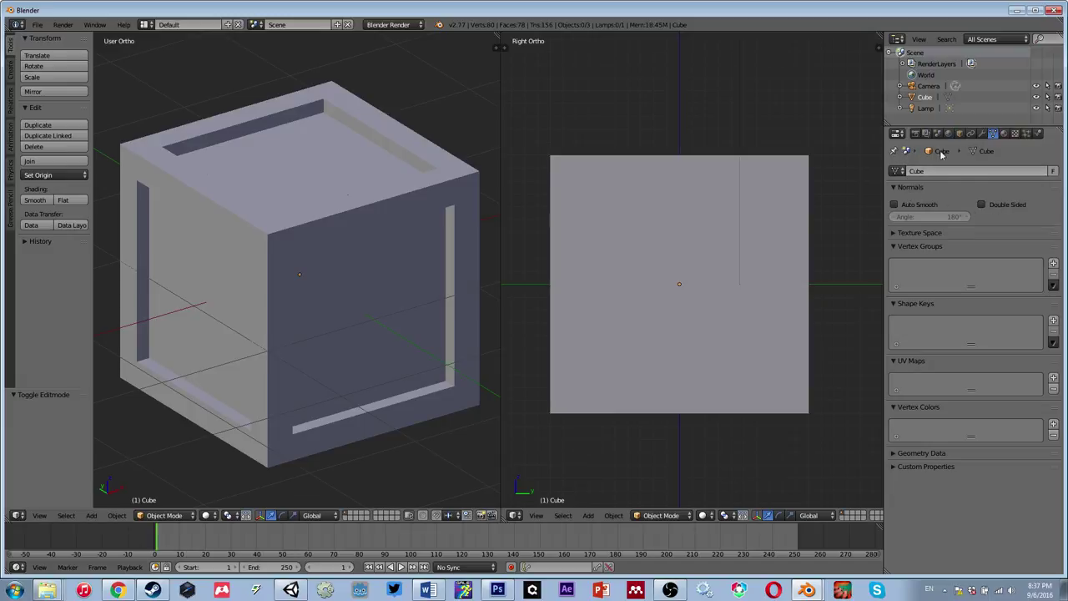
Step: Show the Modifiers tab, select the cube, and open the Add Modifier list
{"action": "left_click", "coordinate": [983, 134]}
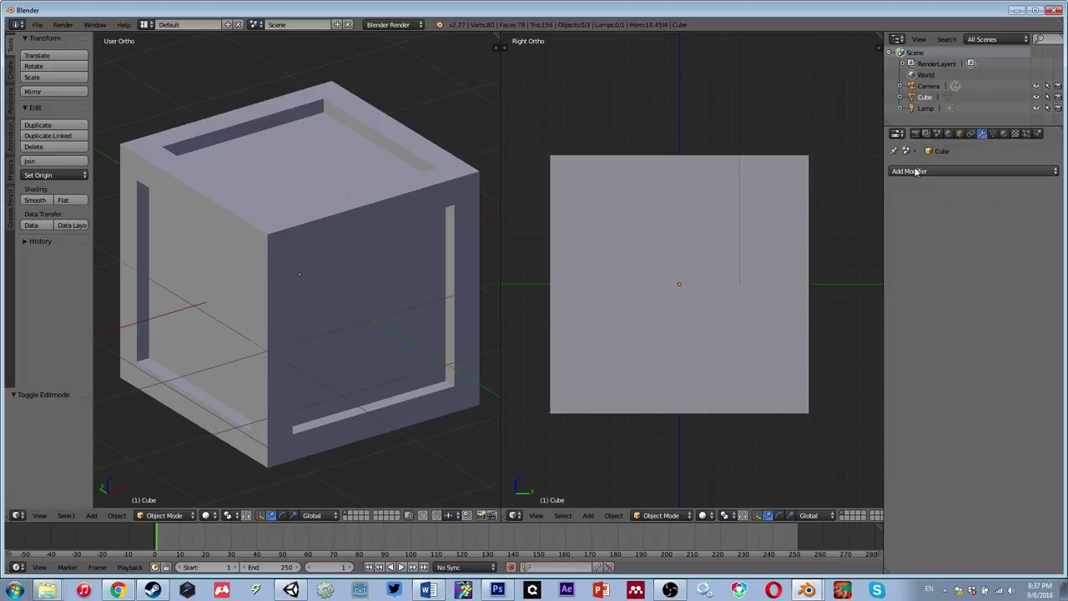
{"action": "right_click", "coordinate": [460, 198]}
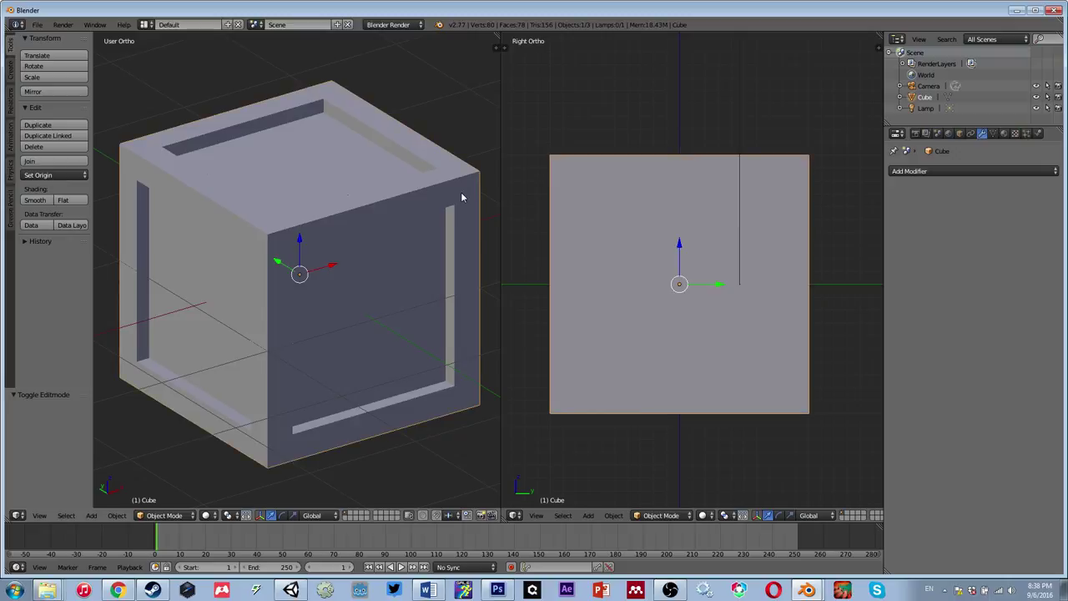
{"action": "left_click", "coordinate": [943, 171]}
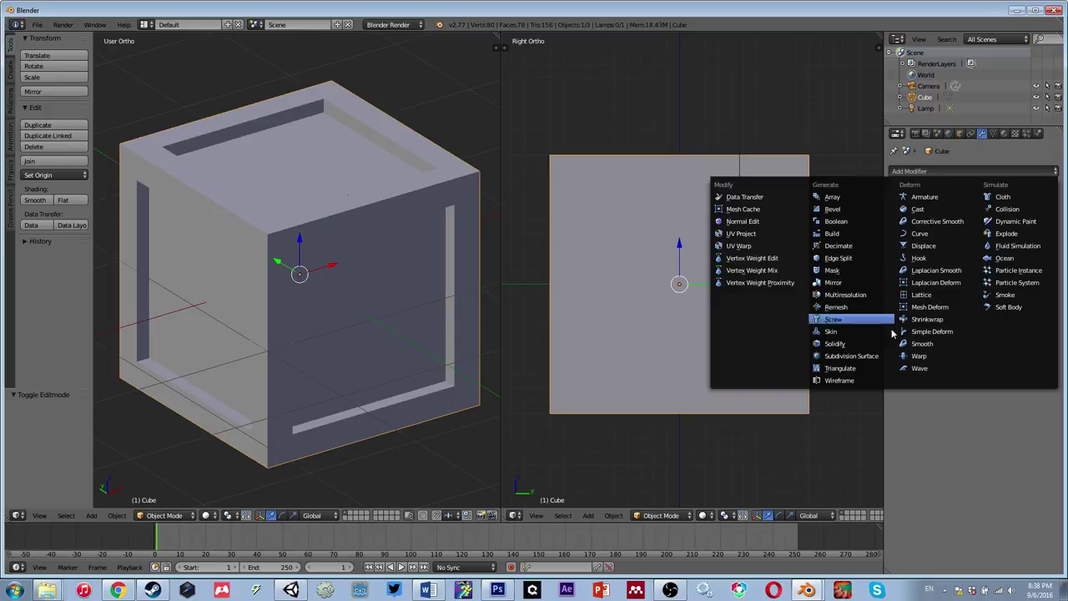
Step: Add a Subdivision Surface modifier with View 2 and Render 3 levels
{"action": "left_click", "coordinate": [844, 357]}
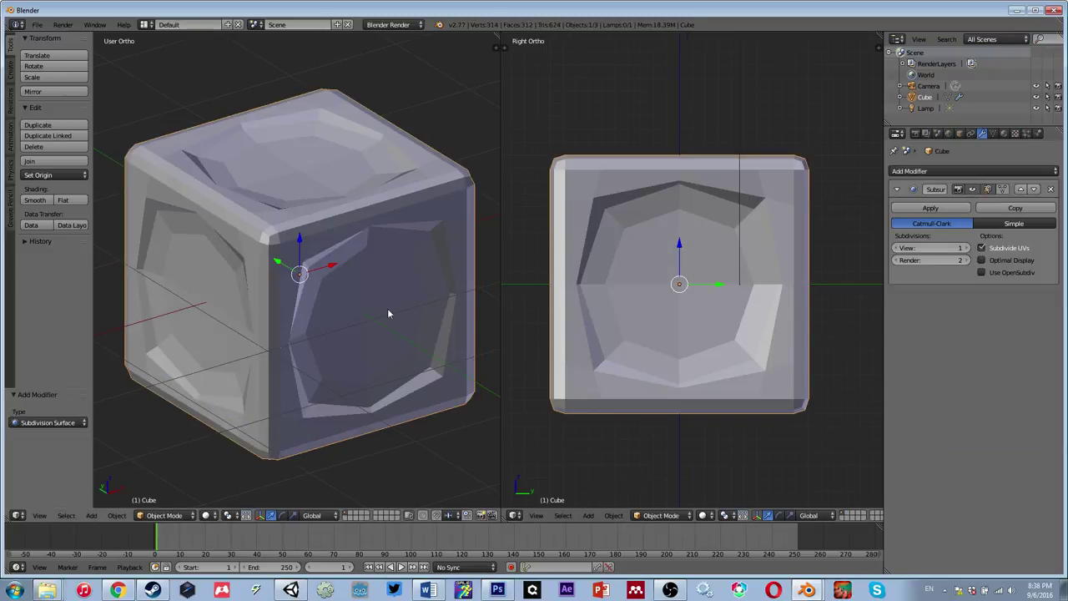
{"action": "key", "text": "Tab"}
{"action": "key", "text": "Tab"}
{"action": "middle_click_drag", "start_coordinate": [388, 314], "coordinate": [332, 294]}
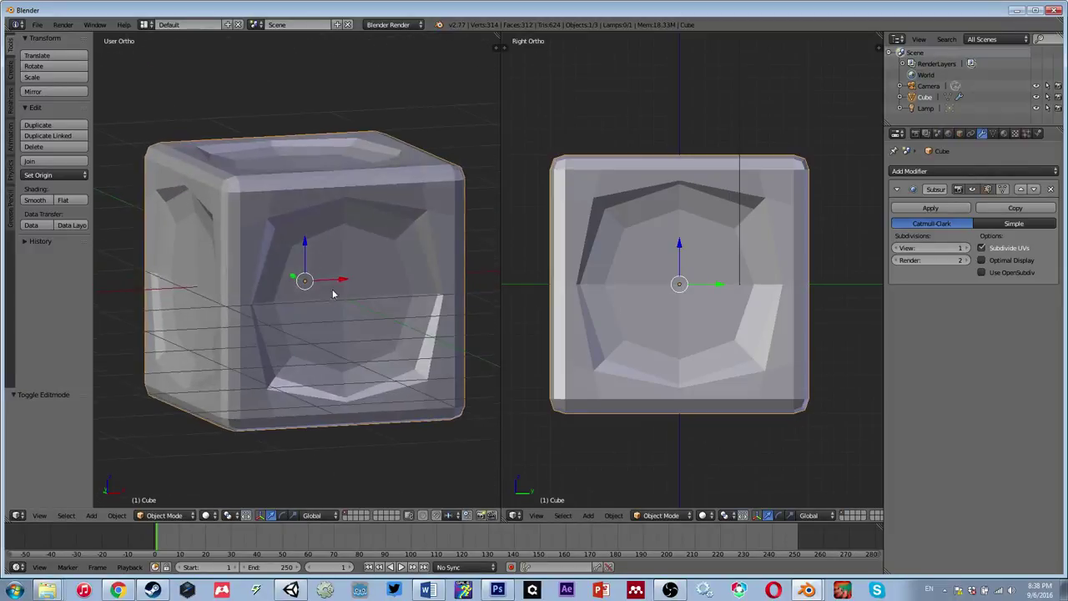
{"action": "left_click", "coordinate": [966, 248]}
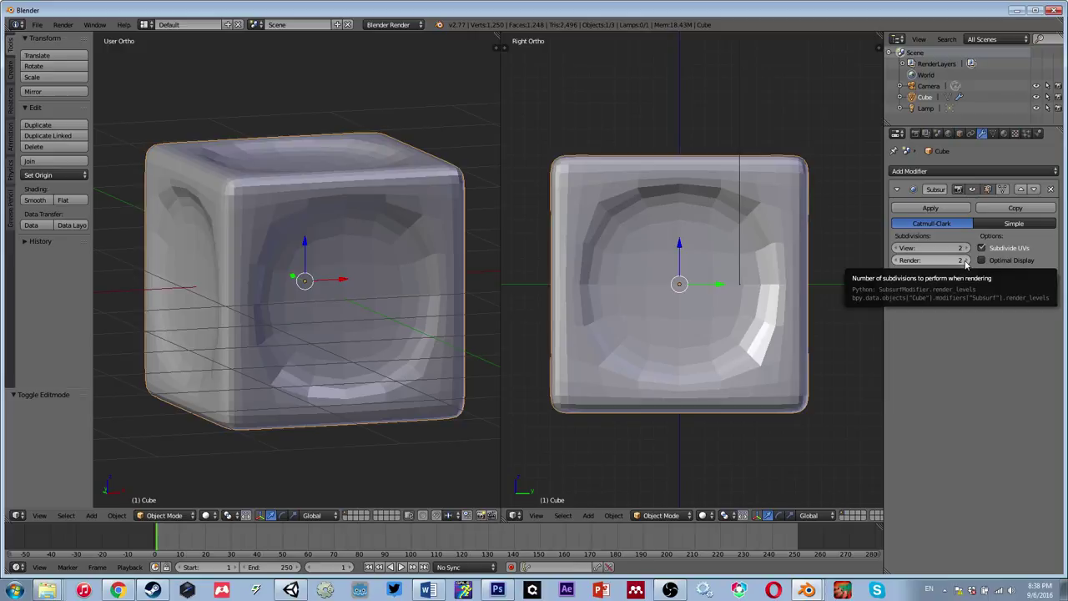
{"action": "left_click", "coordinate": [966, 261]}
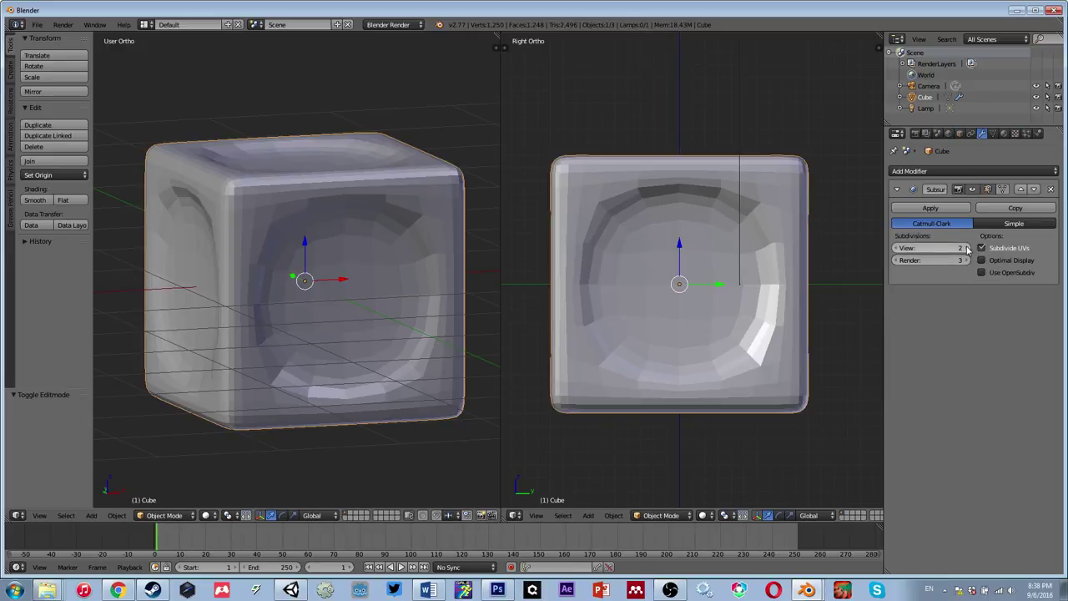
Step: Try smooth shading on the subdivided cube, then set it back to flat
{"action": "middle_click_drag", "start_coordinate": [419, 245], "coordinate": [297, 219]}
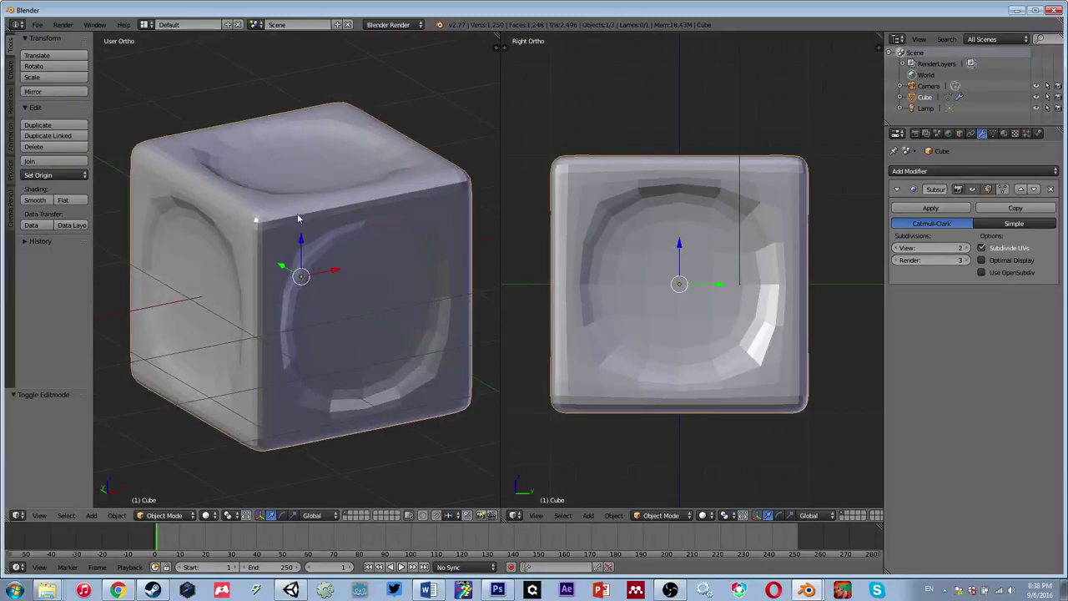
{"action": "left_click", "coordinate": [10, 76]}
{"action": "left_click", "coordinate": [13, 95]}
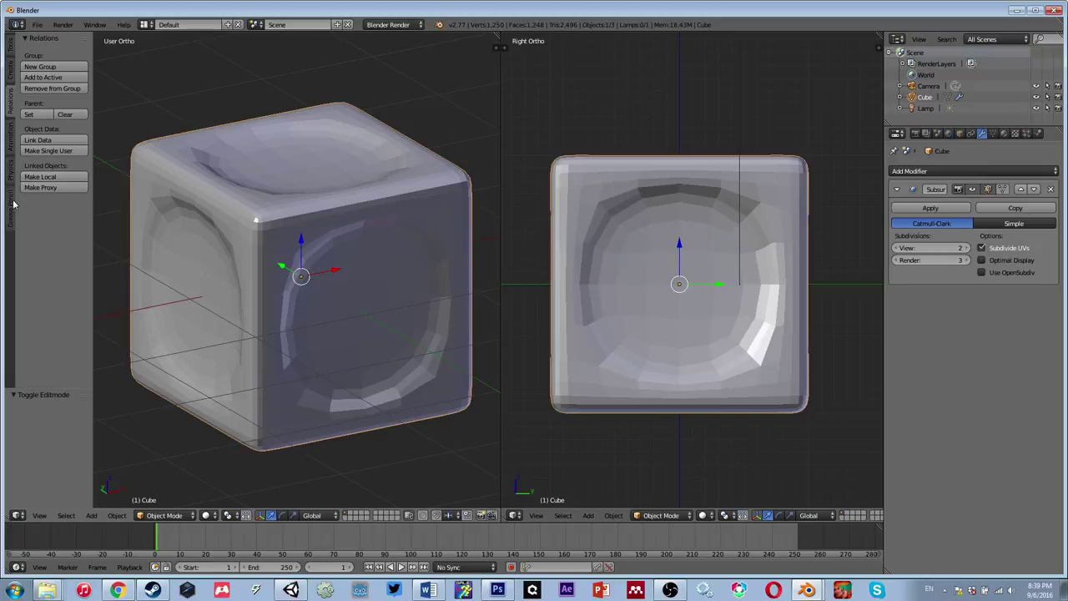
{"action": "left_click", "coordinate": [11, 52]}
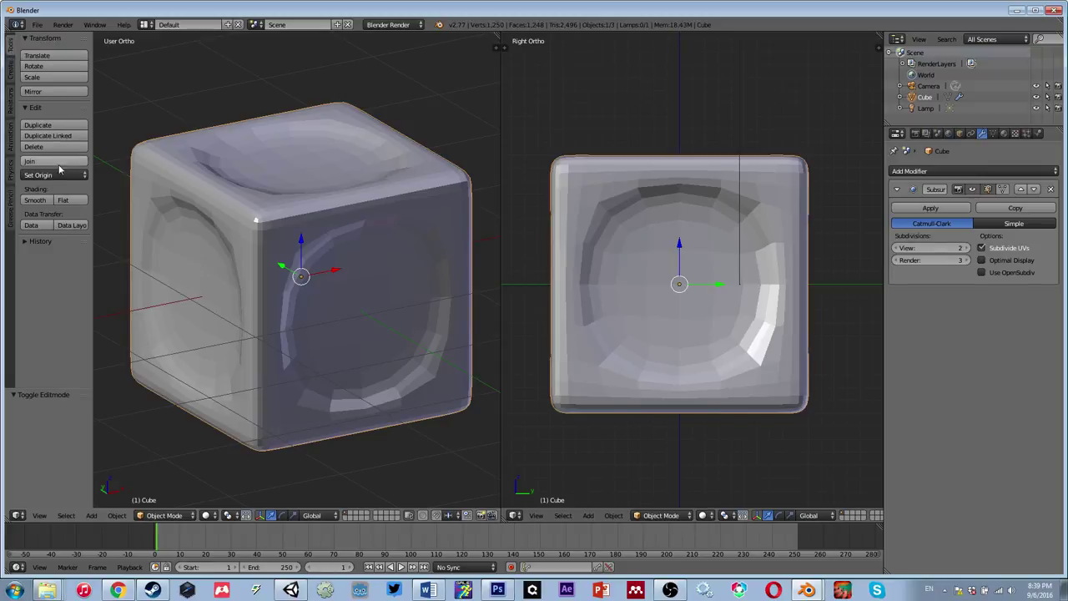
{"action": "left_click", "coordinate": [34, 200]}
{"action": "mouse_move", "coordinate": [372, 254]}
{"action": "middle_mouse_down"}
{"action": "mouse_move", "coordinate": [319, 234]}
{"action": "mouse_move", "coordinate": [363, 162]}
{"action": "mouse_move", "coordinate": [477, 214]}
{"action": "mouse_move", "coordinate": [104, 263]}
{"action": "mouse_move", "coordinate": [369, 259]}
{"action": "mouse_move", "coordinate": [274, 258]}
{"action": "mouse_move", "coordinate": [327, 238]}
{"action": "mouse_move", "coordinate": [443, 239]}
{"action": "mouse_move", "coordinate": [440, 205]}
{"action": "mouse_move", "coordinate": [382, 238]}
{"action": "mouse_move", "coordinate": [383, 258]}
{"action": "mouse_move", "coordinate": [313, 278]}
{"action": "mouse_move", "coordinate": [351, 246]}
{"action": "mouse_move", "coordinate": [393, 239]}
{"action": "mouse_move", "coordinate": [354, 254]}
{"action": "middle_mouse_up"}
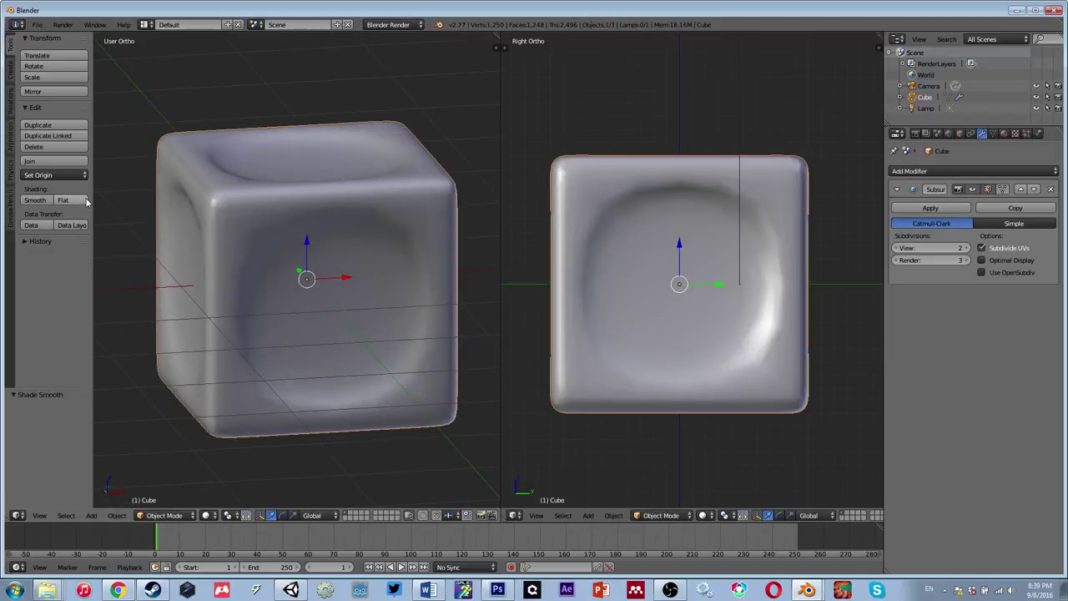
{"action": "mouse_move", "coordinate": [135, 197]}
{"action": "middle_mouse_down"}
{"action": "mouse_move", "coordinate": [317, 183]}
{"action": "mouse_move", "coordinate": [267, 195]}
{"action": "mouse_move", "coordinate": [285, 223]}
{"action": "mouse_move", "coordinate": [355, 247]}
{"action": "mouse_move", "coordinate": [344, 210]}
{"action": "mouse_move", "coordinate": [385, 180]}
{"action": "mouse_move", "coordinate": [443, 183]}
{"action": "mouse_move", "coordinate": [417, 217]}
{"action": "mouse_move", "coordinate": [341, 222]}
{"action": "mouse_move", "coordinate": [328, 209]}
{"action": "mouse_move", "coordinate": [306, 227]}
{"action": "mouse_move", "coordinate": [326, 241]}
{"action": "mouse_move", "coordinate": [322, 231]}
{"action": "mouse_move", "coordinate": [291, 238]}
{"action": "mouse_move", "coordinate": [334, 241]}
{"action": "mouse_move", "coordinate": [362, 219]}
{"action": "mouse_move", "coordinate": [432, 209]}
{"action": "mouse_move", "coordinate": [424, 177]}
{"action": "mouse_move", "coordinate": [399, 146]}
{"action": "mouse_move", "coordinate": [379, 204]}
{"action": "mouse_move", "coordinate": [313, 222]}
{"action": "mouse_move", "coordinate": [357, 219]}
{"action": "middle_mouse_up"}
{"action": "left_click", "coordinate": [61, 200]}
Step: Apply the Subdivision Surface modifier to the cube's mesh
{"action": "scroll", "coordinate": [369, 226], "scroll_direction": "up", "scroll_amount": 1}
{"action": "scroll", "coordinate": [370, 228], "scroll_direction": "down", "scroll_amount": 1}
{"action": "scroll", "coordinate": [326, 219], "scroll_direction": "up", "scroll_amount": 1}
{"action": "key", "text": "Tab"}
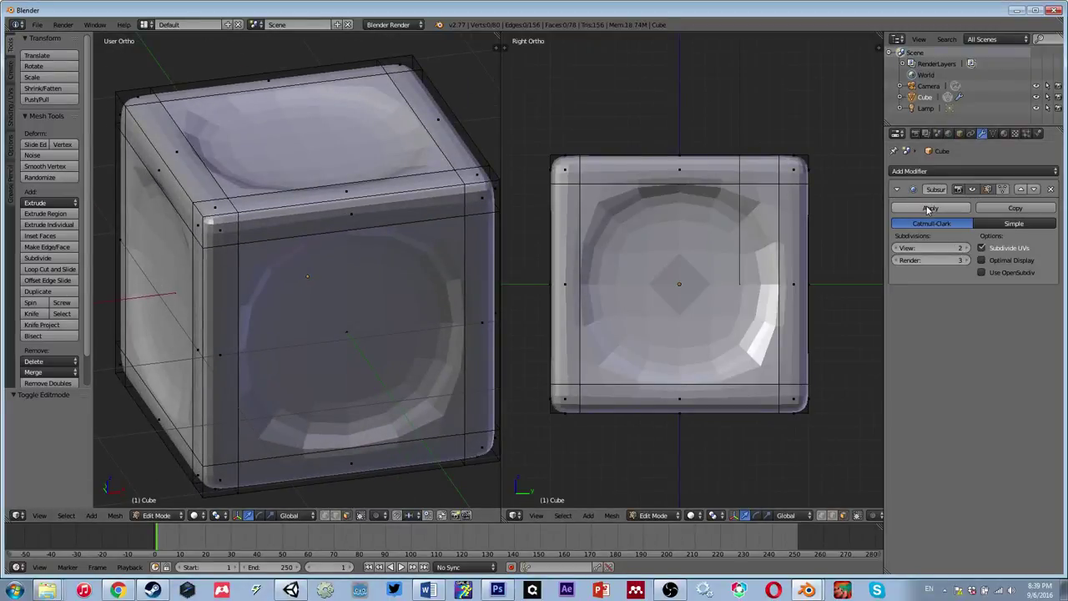
{"action": "key", "text": "Tab"}
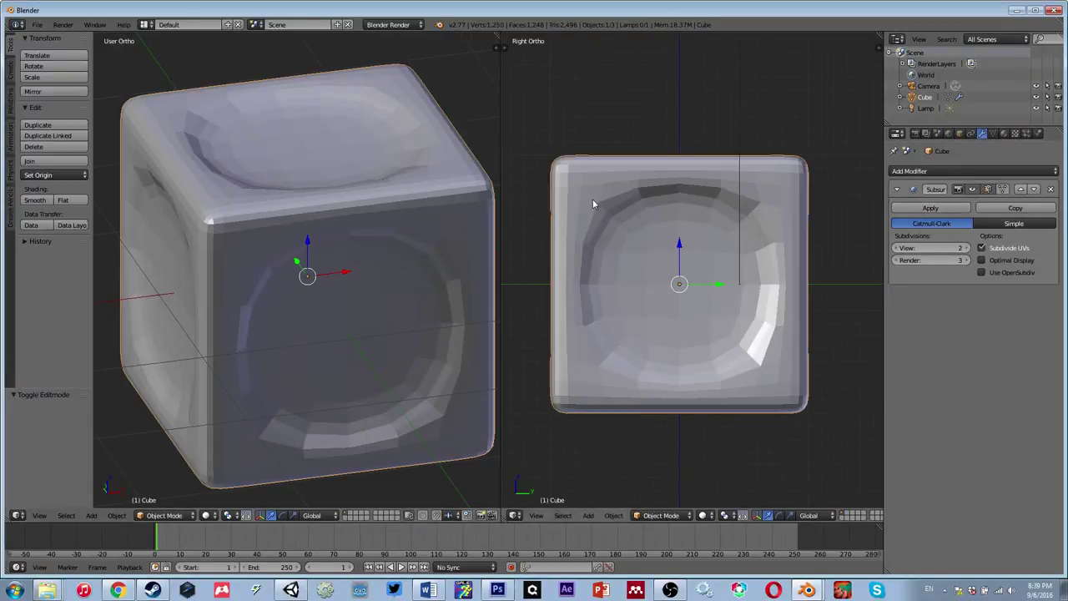
{"action": "left_click", "coordinate": [930, 209]}
Step: Inspect the dense subdivided mesh in Edit Mode, then undo the applied subdivision
{"action": "key", "text": "Tab"}
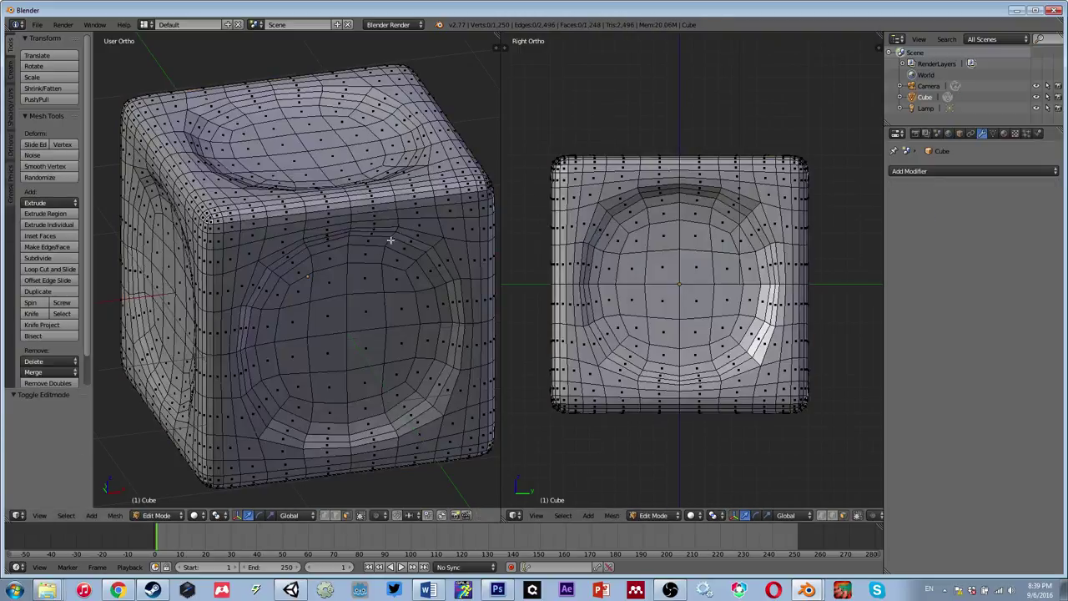
{"action": "mouse_move", "coordinate": [390, 240]}
{"action": "middle_mouse_down"}
{"action": "mouse_move", "coordinate": [381, 212]}
{"action": "mouse_move", "coordinate": [425, 191]}
{"action": "mouse_move", "coordinate": [476, 198]}
{"action": "mouse_move", "coordinate": [448, 228]}
{"action": "mouse_move", "coordinate": [398, 226]}
{"action": "middle_mouse_up"}
{"action": "scroll", "coordinate": [400, 224], "scroll_direction": "down", "scroll_amount": 1}
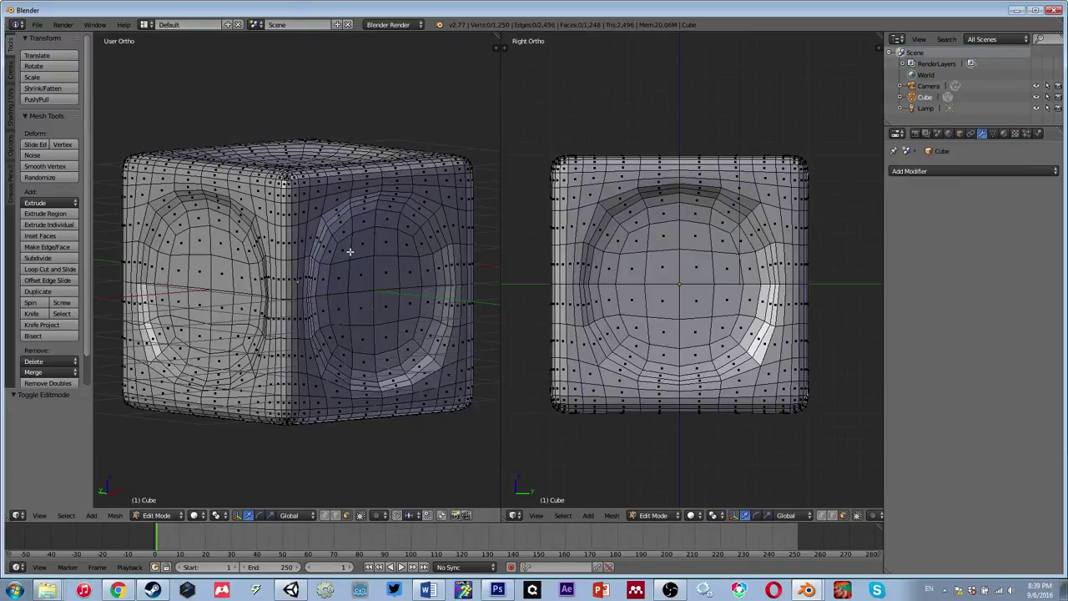
{"action": "mouse_move", "coordinate": [350, 251]}
{"action": "middle_mouse_down"}
{"action": "mouse_move", "coordinate": [320, 274]}
{"action": "mouse_move", "coordinate": [368, 261]}
{"action": "middle_mouse_up"}
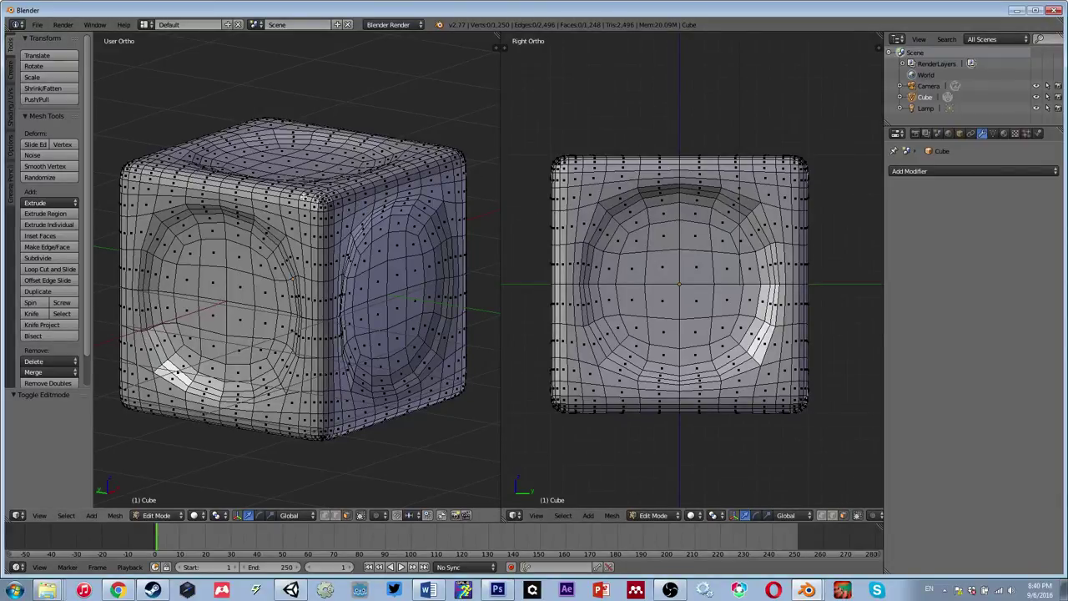
{"action": "middle_click_drag", "start_coordinate": [303, 193], "coordinate": [468, 125]}
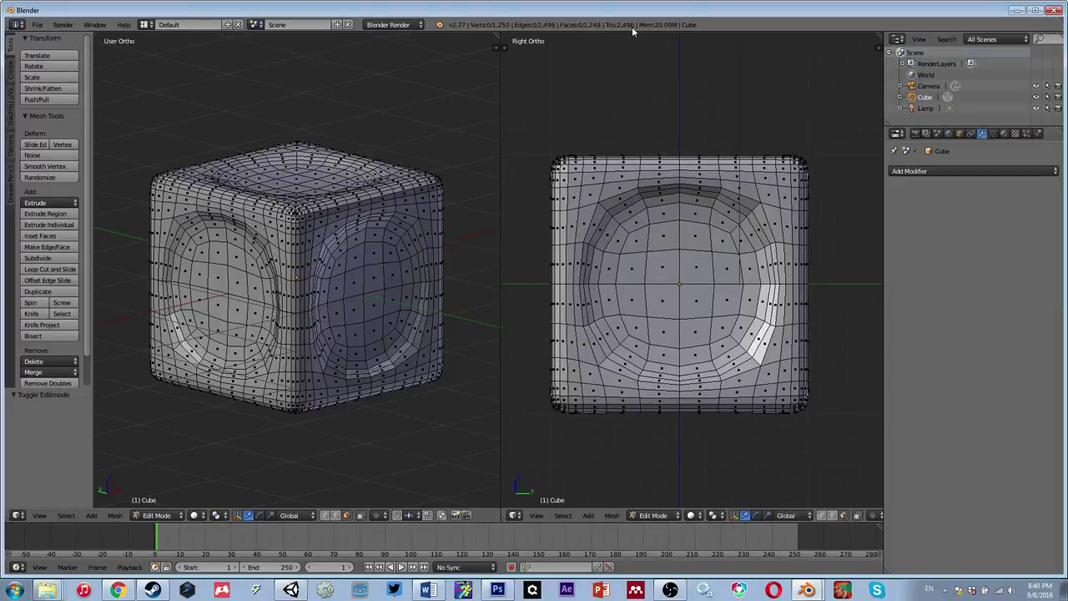
{"action": "scroll", "coordinate": [361, 304], "scroll_direction": "up", "scroll_amount": 2}
{"action": "scroll", "coordinate": [362, 304], "scroll_direction": "down", "scroll_amount": 2}
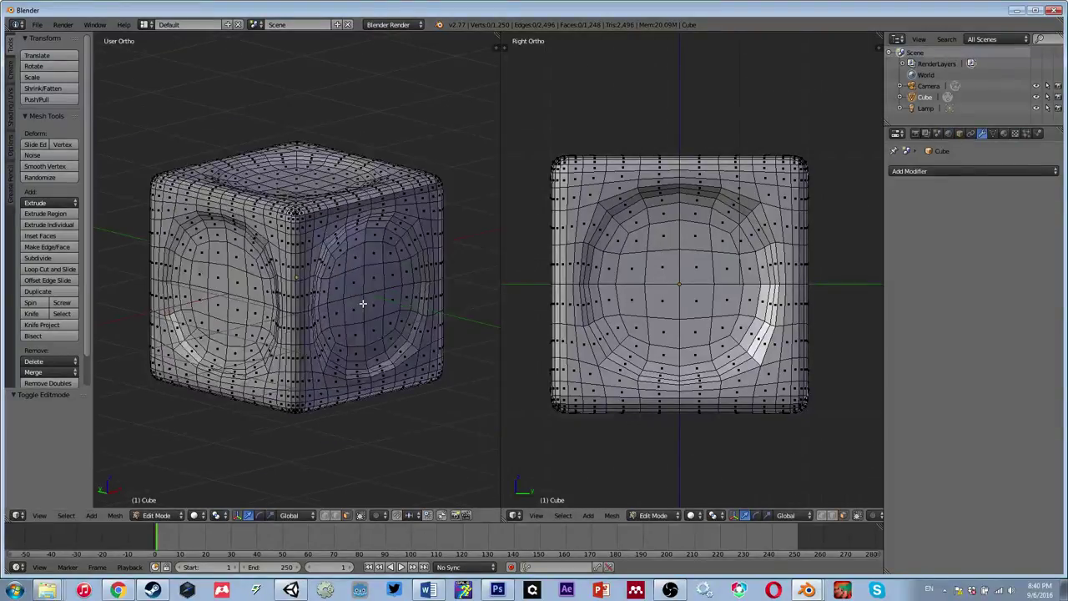
{"action": "middle_click_drag", "start_coordinate": [362, 304], "coordinate": [273, 252]}
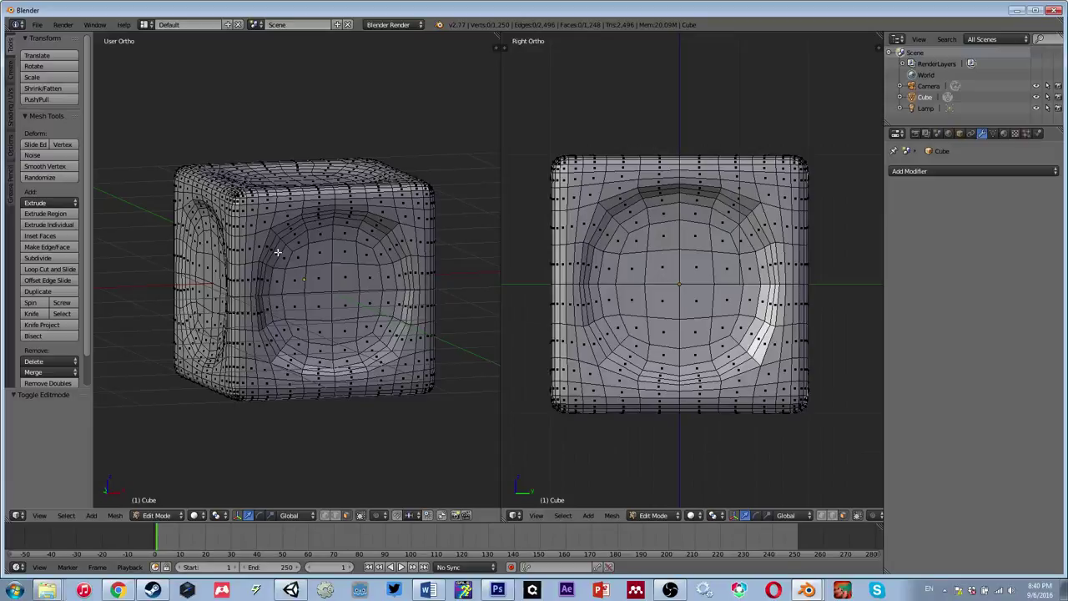
{"action": "key", "text": "ctrl+z"}
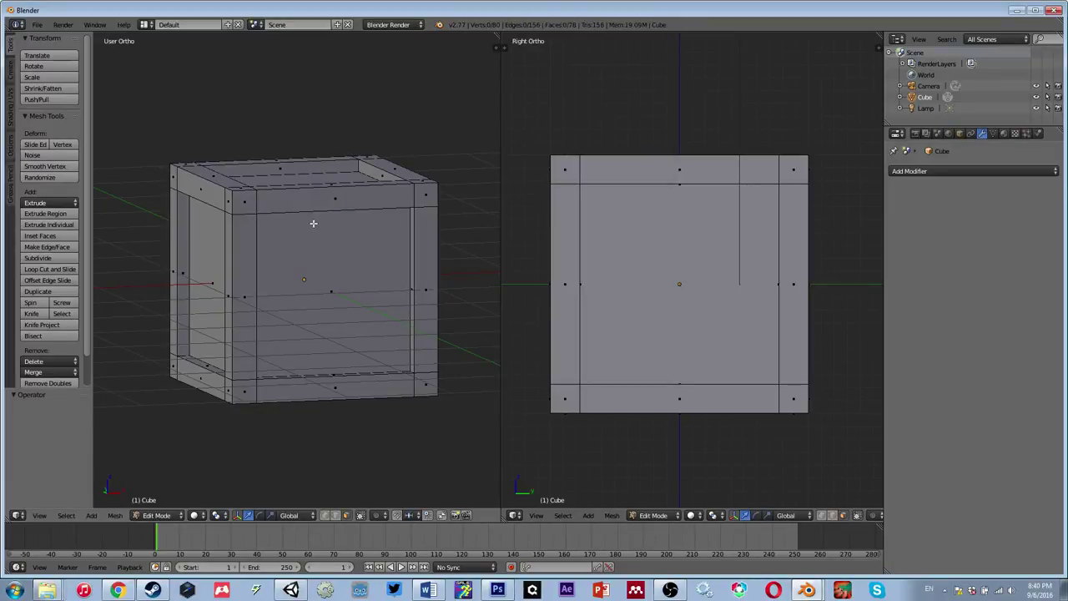
Step: Re-add two subdivision levels with Ctrl+2 and enter Edit Mode on the smoothed cube
{"action": "middle_click_drag", "start_coordinate": [302, 226], "coordinate": [333, 262]}
{"action": "key", "text": "Tab"}
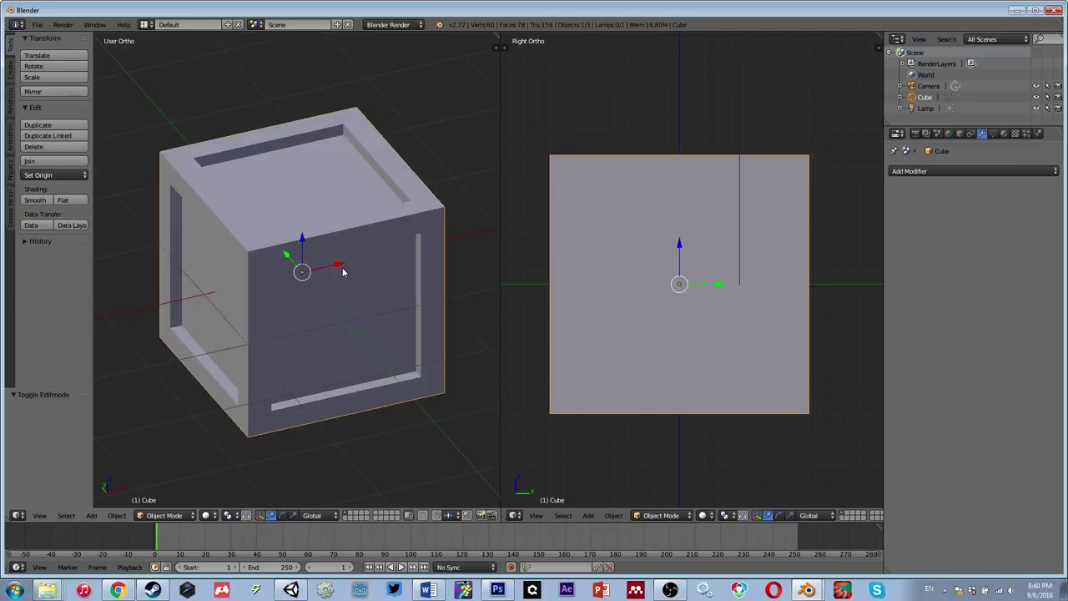
{"action": "key", "text": "ctrl+2"}
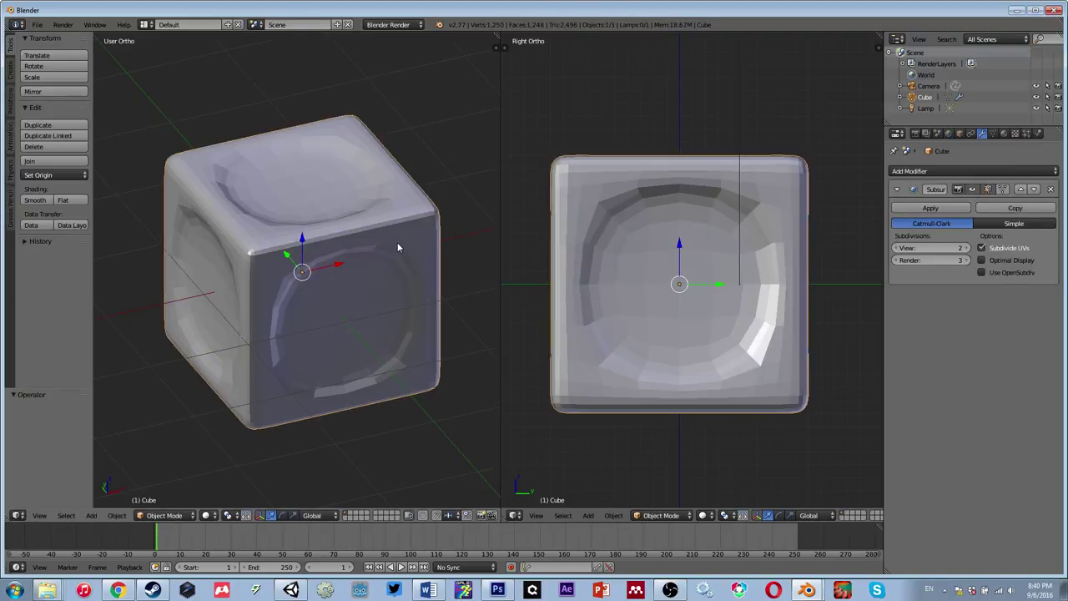
{"action": "mouse_move", "coordinate": [398, 242]}
{"action": "middle_mouse_down"}
{"action": "mouse_move", "coordinate": [403, 209]}
{"action": "mouse_move", "coordinate": [429, 195]}
{"action": "mouse_move", "coordinate": [406, 229]}
{"action": "middle_mouse_up"}
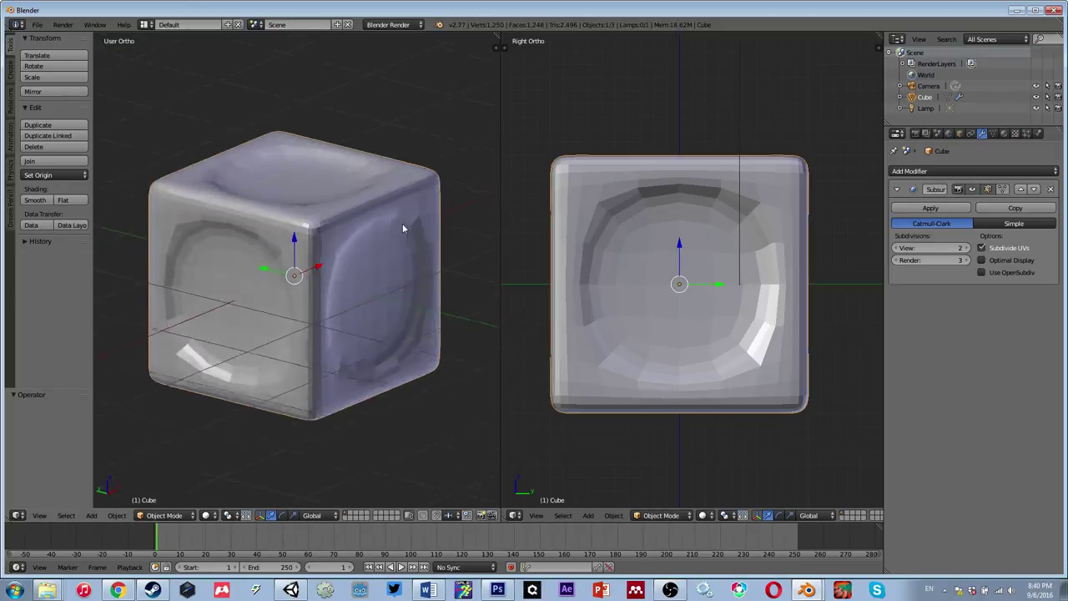
{"action": "key", "text": "Tab"}
{"action": "key", "text": "Tab"}
{"action": "key", "text": "Tab"}
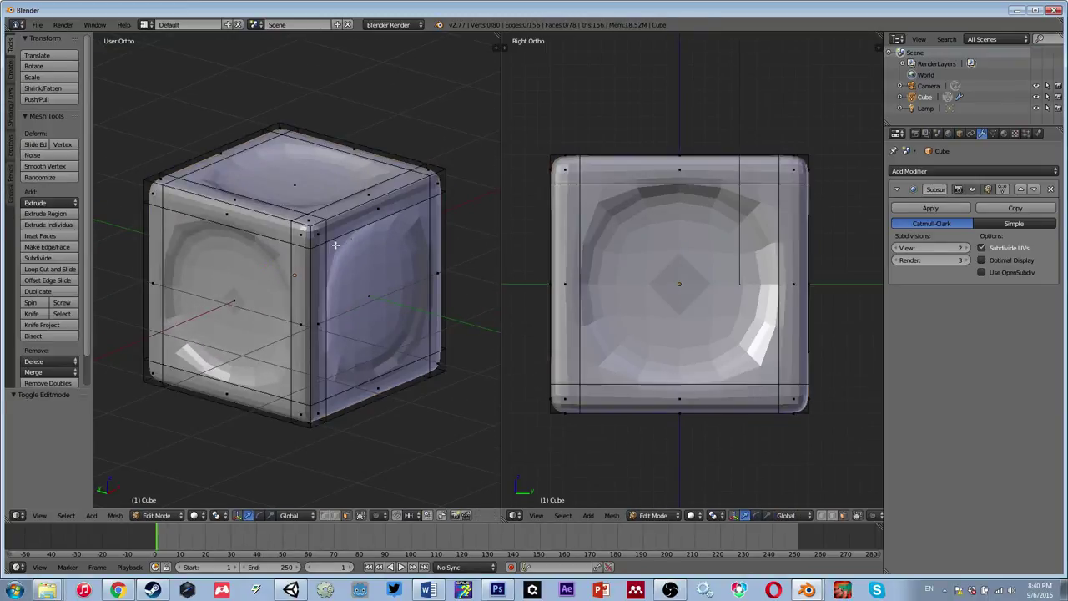
{"action": "mouse_move", "coordinate": [289, 227]}
{"action": "middle_mouse_down"}
{"action": "mouse_move", "coordinate": [250, 274]}
{"action": "mouse_move", "coordinate": [283, 236]}
{"action": "middle_mouse_up"}
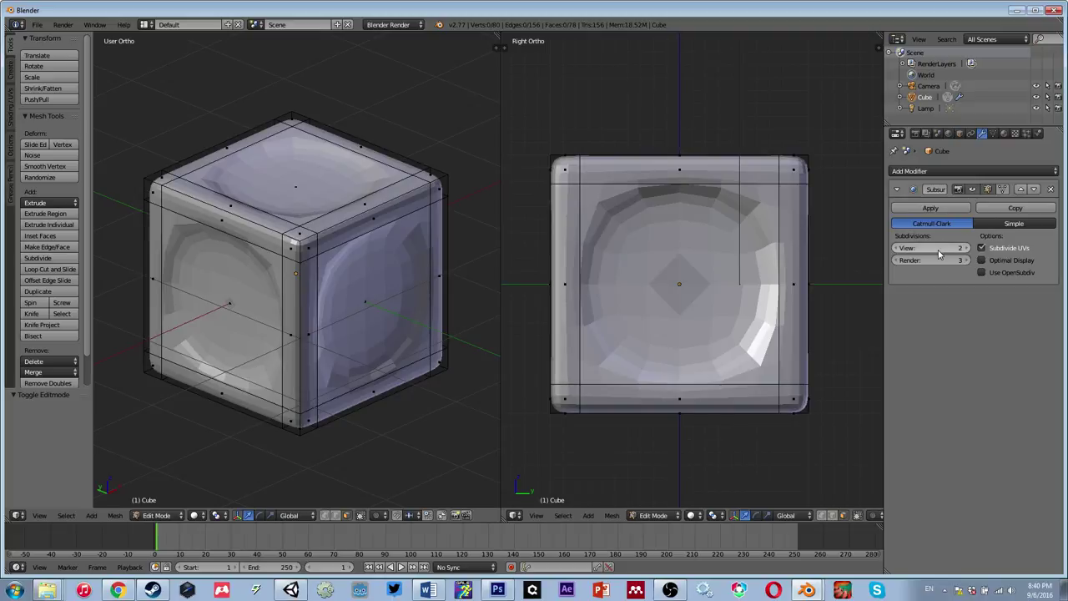
Step: Test-move a corner vertex and cancel, delete the Subsurf modifier, and open Add Modifier
{"action": "right_click", "coordinate": [303, 248]}
{"action": "key", "text": "g"}
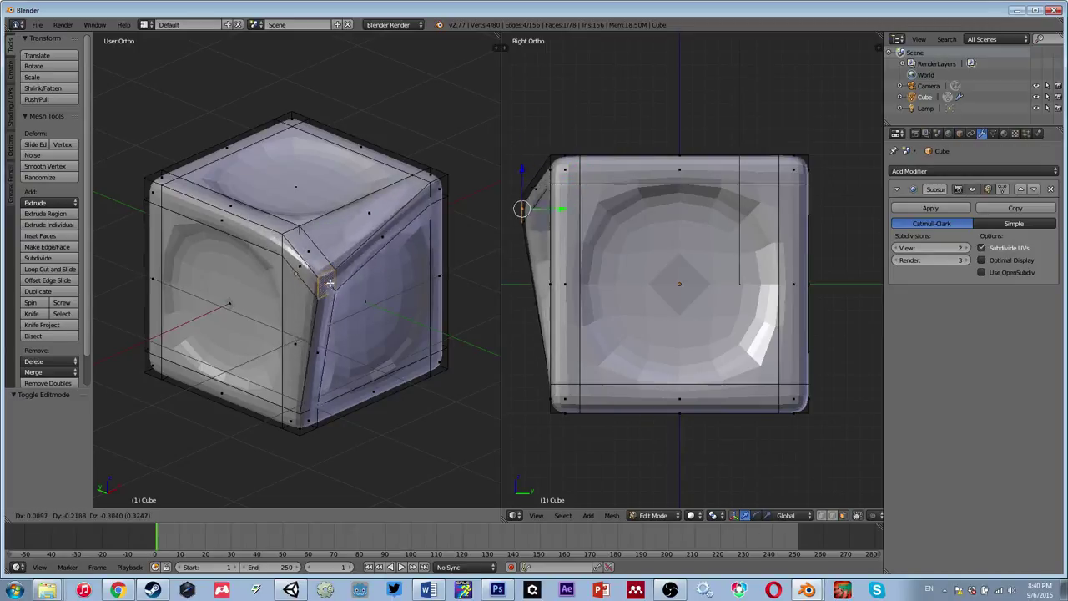
{"action": "key", "text": "Escape"}
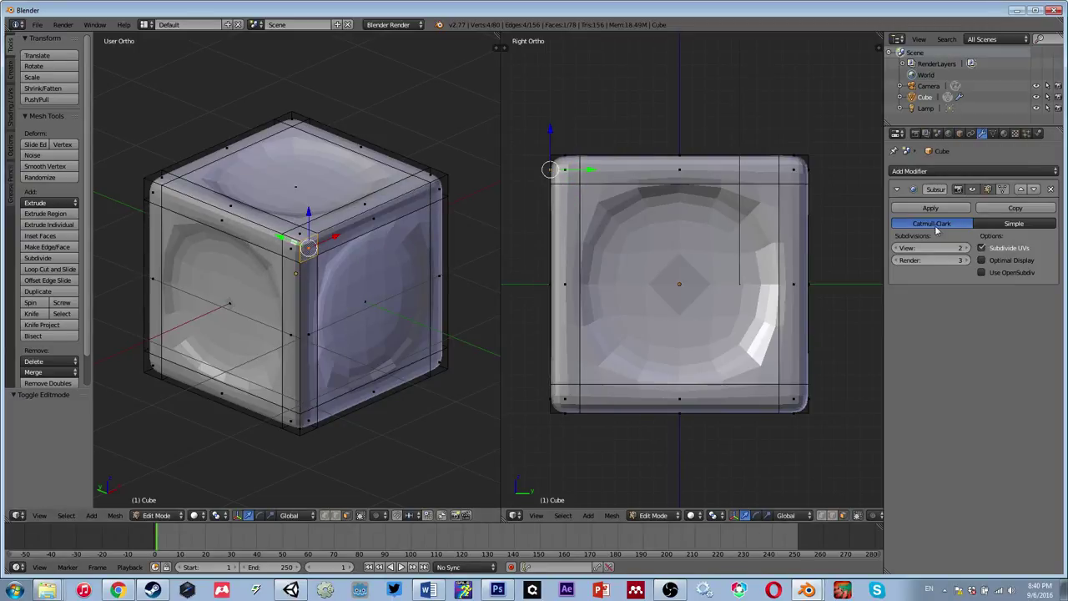
{"action": "left_click", "coordinate": [1051, 191]}
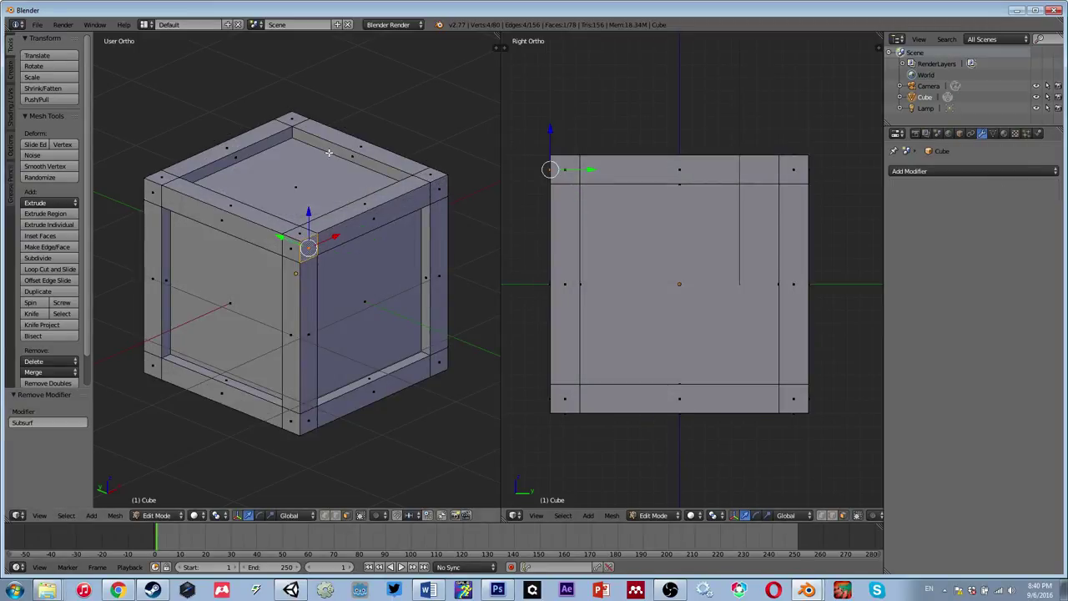
{"action": "key", "text": "a"}
{"action": "middle_click_drag", "start_coordinate": [368, 235], "coordinate": [374, 242]}
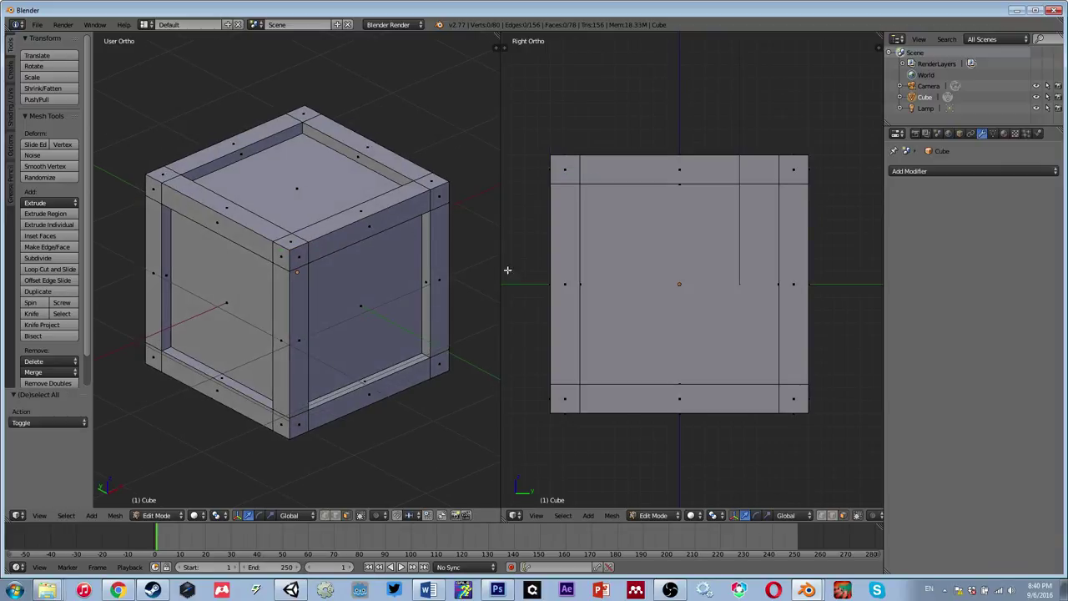
{"action": "left_click", "coordinate": [951, 173]}
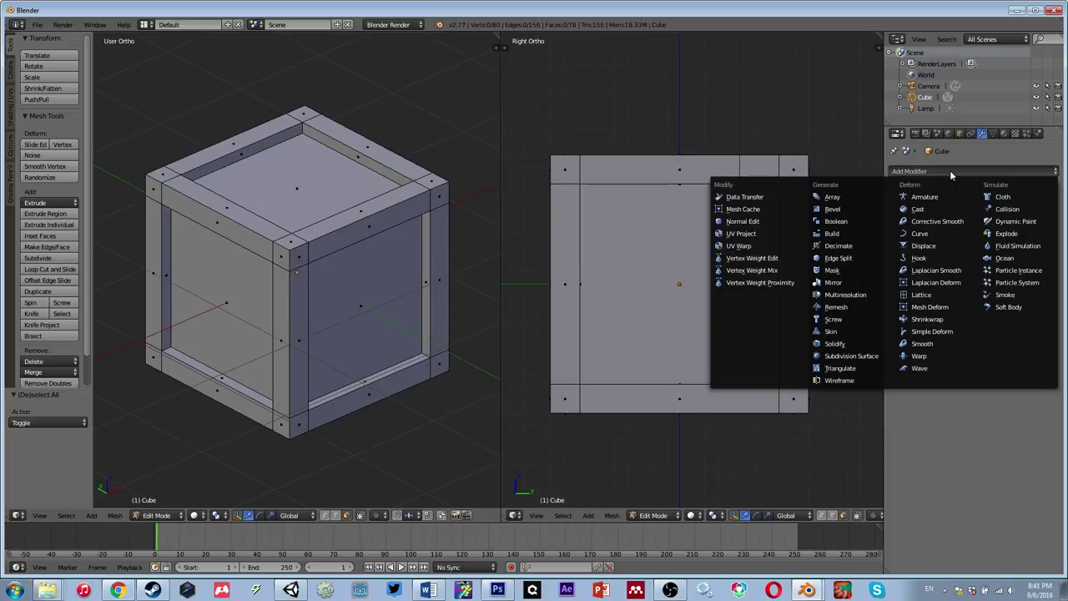
{"action": "left_click", "coordinate": [832, 210]}
{"action": "scroll", "coordinate": [347, 232], "scroll_direction": "up", "scroll_amount": 8}
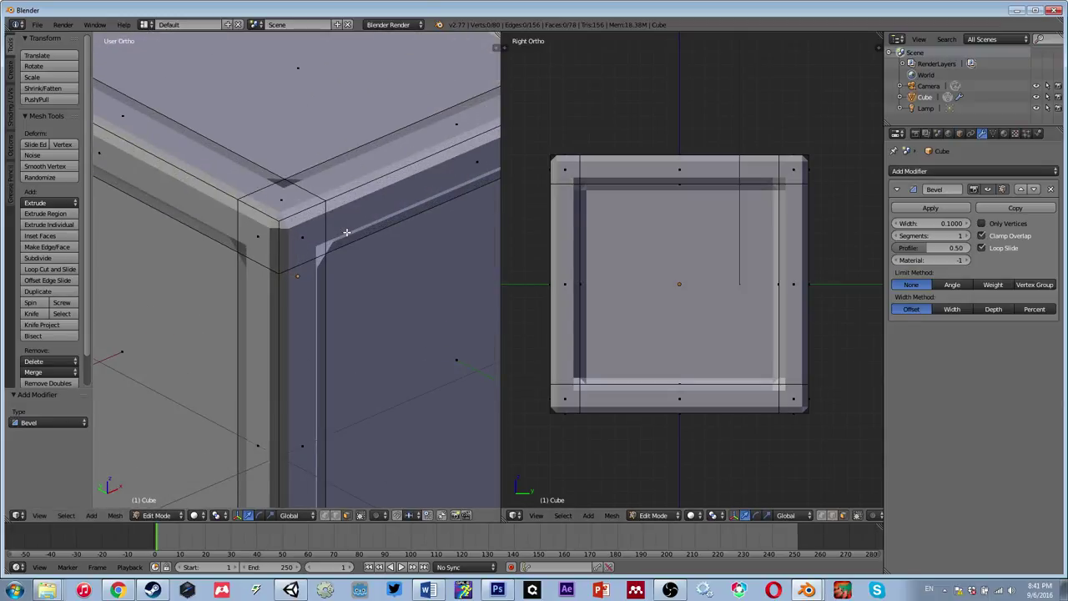
{"action": "scroll", "coordinate": [439, 224], "scroll_direction": "down", "scroll_amount": 8}
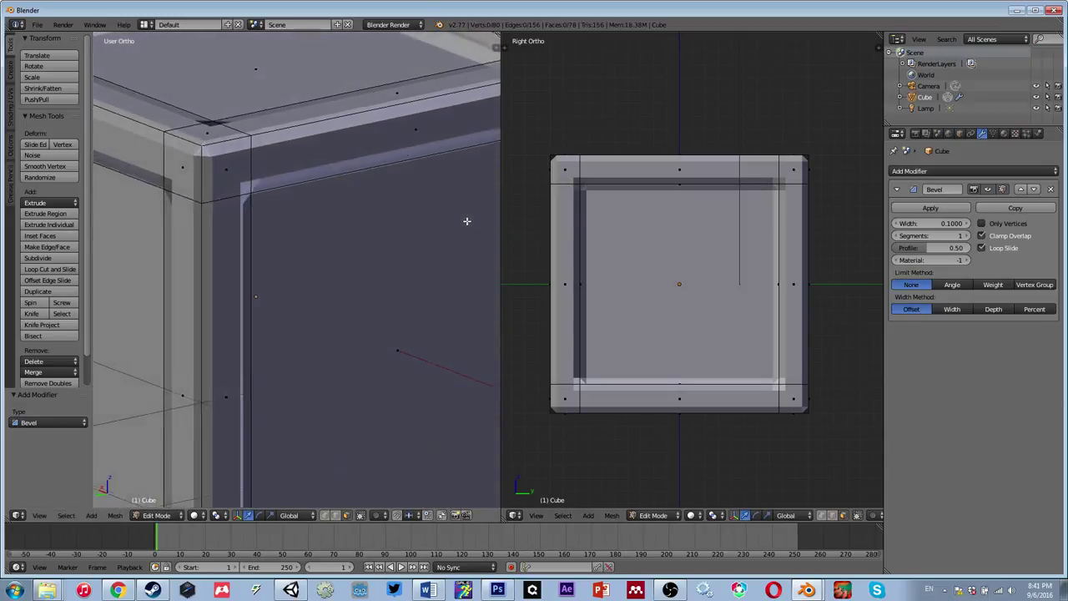
{"action": "middle_click_drag", "start_coordinate": [424, 244], "coordinate": [300, 244]}
{"action": "scroll", "coordinate": [271, 257], "scroll_direction": "up", "scroll_amount": 3}
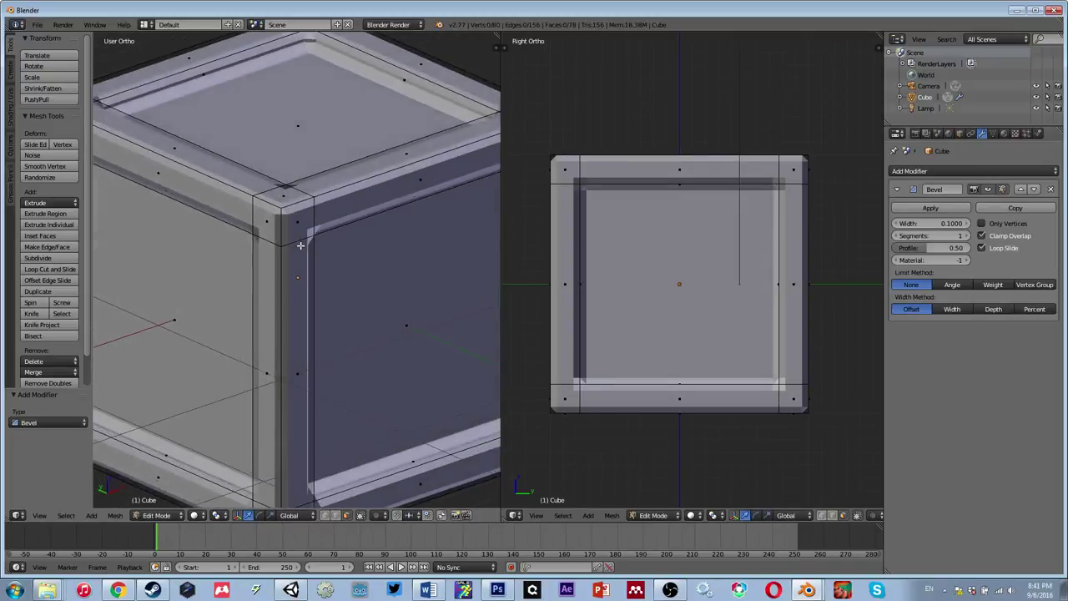
{"action": "scroll", "coordinate": [411, 232], "scroll_direction": "down", "scroll_amount": 2}
{"action": "middle_click_drag", "start_coordinate": [463, 237], "coordinate": [462, 238]}
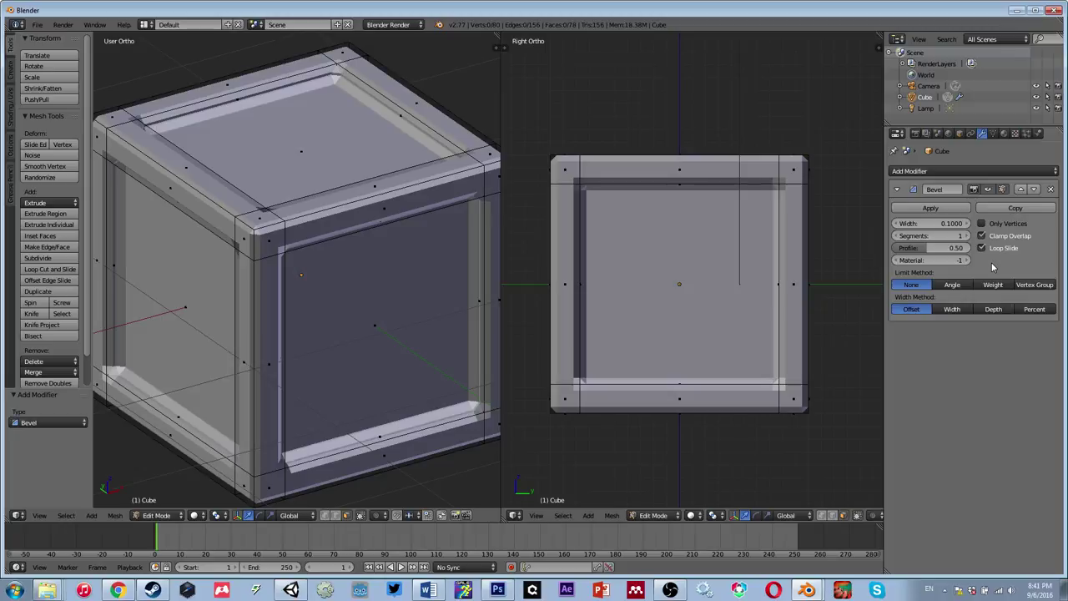
{"action": "left_click", "coordinate": [941, 209]}
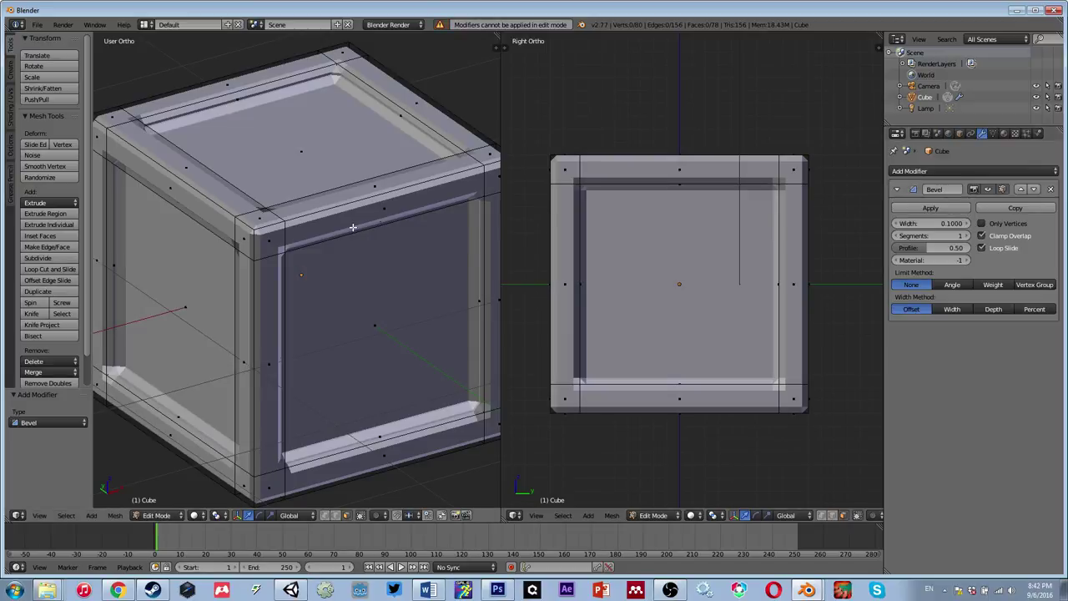
Step: Apply the Bevel modifier in Object Mode, then inspect the 312-vertex bevelled mesh in Edit Mode
{"action": "key", "text": "Tab"}
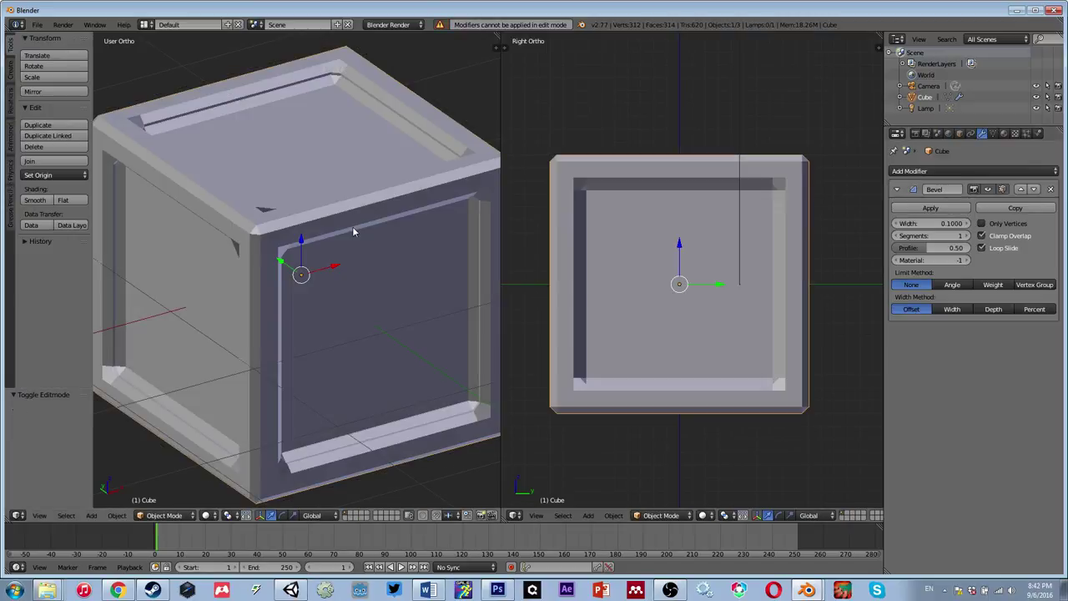
{"action": "left_click", "coordinate": [960, 210]}
{"action": "key", "text": "Tab"}
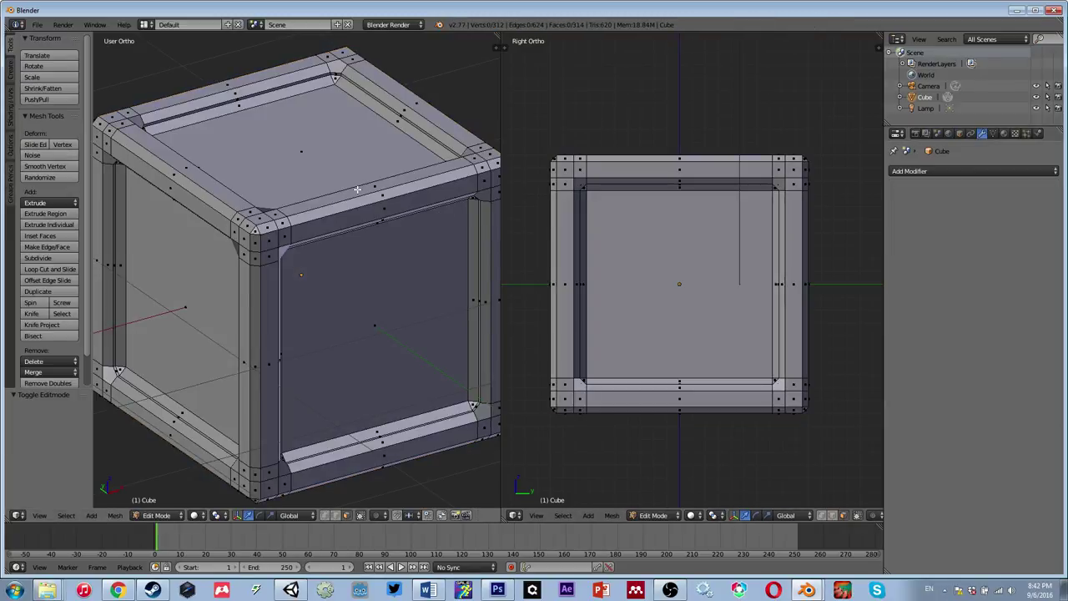
{"action": "middle_click_drag", "start_coordinate": [367, 198], "coordinate": [444, 172]}
{"action": "key", "text": "Tab"}
{"action": "scroll", "coordinate": [284, 198], "scroll_direction": "down", "scroll_amount": 3}
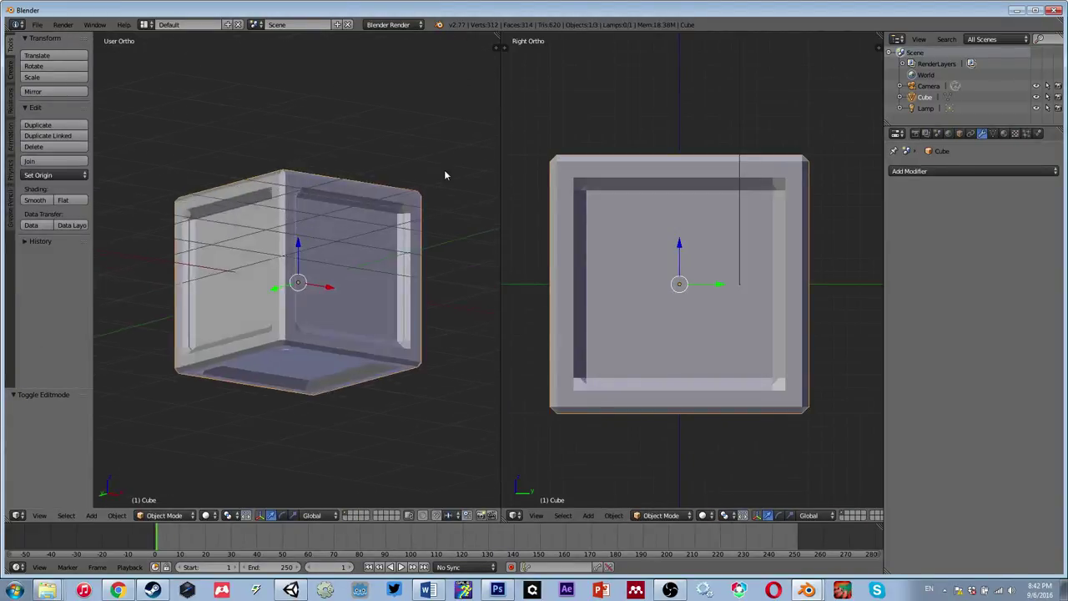
{"action": "key", "text": "Tab"}
{"action": "scroll", "coordinate": [422, 209], "scroll_direction": "up", "scroll_amount": 5}
{"action": "middle_click_drag", "start_coordinate": [318, 214], "coordinate": [445, 246]}
Step: Select the side panel's inner face and switch the side view to wireframe
{"action": "right_click", "coordinate": [352, 220]}
{"action": "scroll", "coordinate": [242, 221], "scroll_direction": "up", "scroll_amount": 3}
{"action": "scroll", "coordinate": [357, 228], "scroll_direction": "down", "scroll_amount": 4}
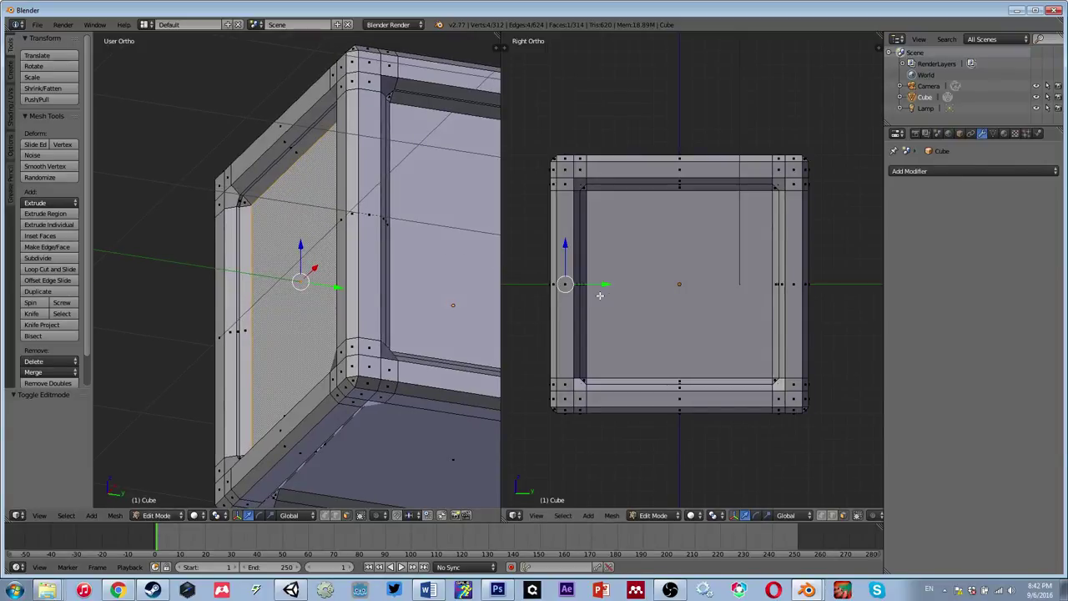
{"action": "key", "text": "z"}
{"action": "middle_click_drag", "start_coordinate": [586, 255], "coordinate": [678, 229], "text": "shift"}
{"action": "scroll", "coordinate": [598, 253], "scroll_direction": "up", "scroll_amount": 3}
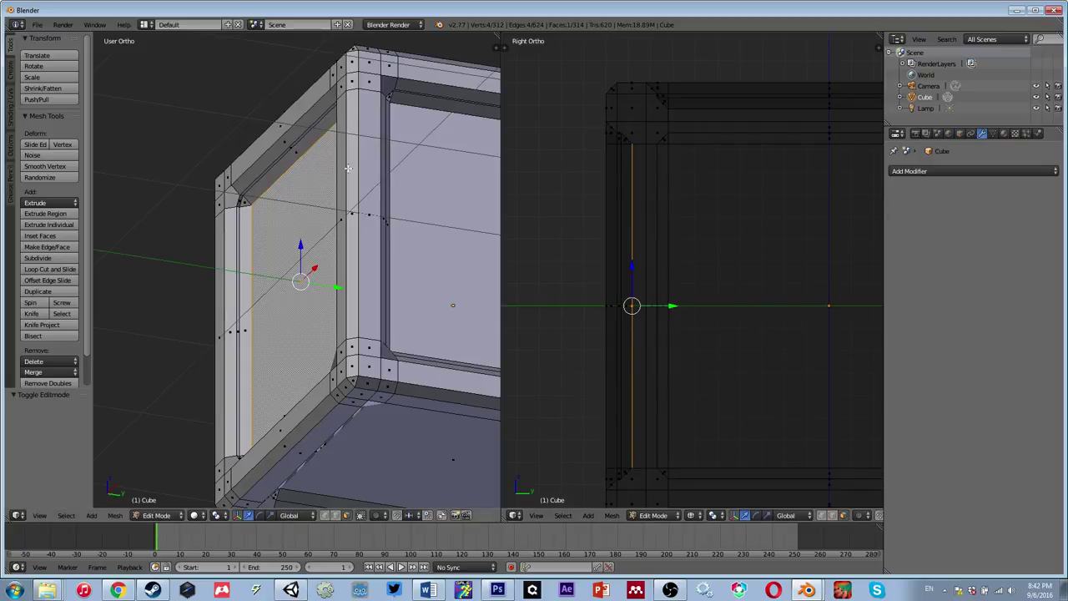
{"action": "scroll", "coordinate": [285, 184], "scroll_direction": "down", "scroll_amount": 2}
{"action": "middle_click_drag", "start_coordinate": [285, 184], "coordinate": [191, 181]}
{"action": "scroll", "coordinate": [587, 209], "scroll_direction": "down", "scroll_amount": 3}
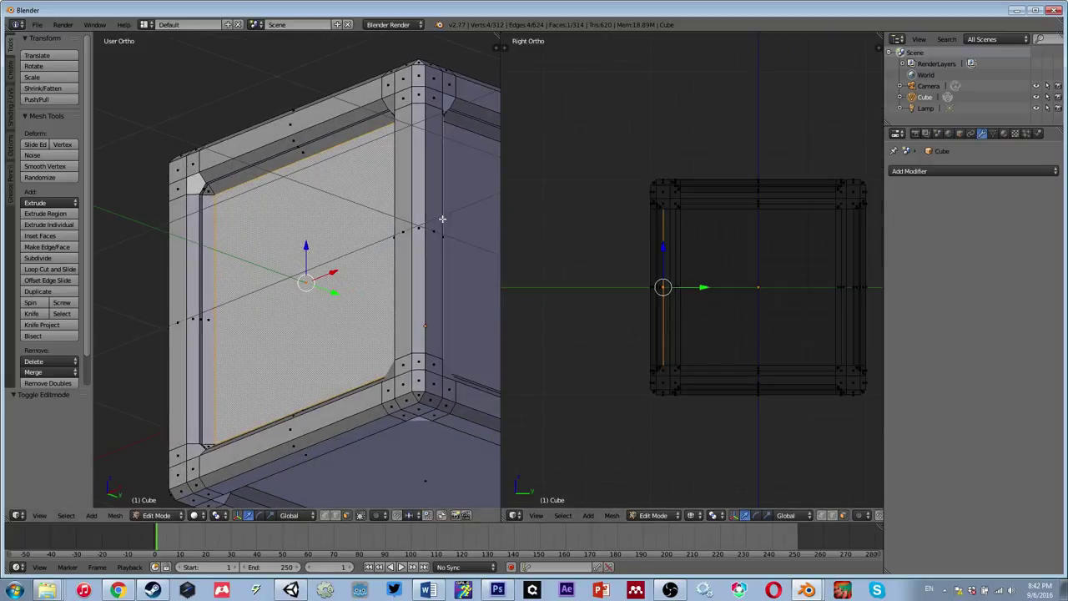
{"action": "middle_click_drag", "start_coordinate": [441, 219], "coordinate": [384, 213]}
{"action": "scroll", "coordinate": [389, 225], "scroll_direction": "up", "scroll_amount": 3}
{"action": "scroll", "coordinate": [338, 211], "scroll_direction": "up", "scroll_amount": 1}
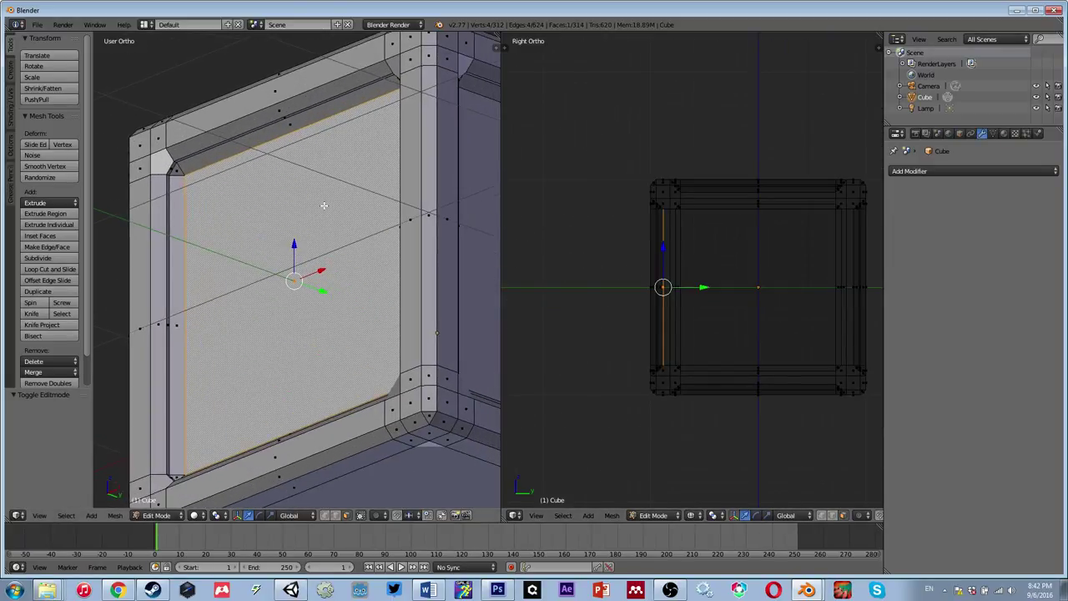
{"action": "middle_click_drag", "start_coordinate": [272, 177], "coordinate": [301, 187]}
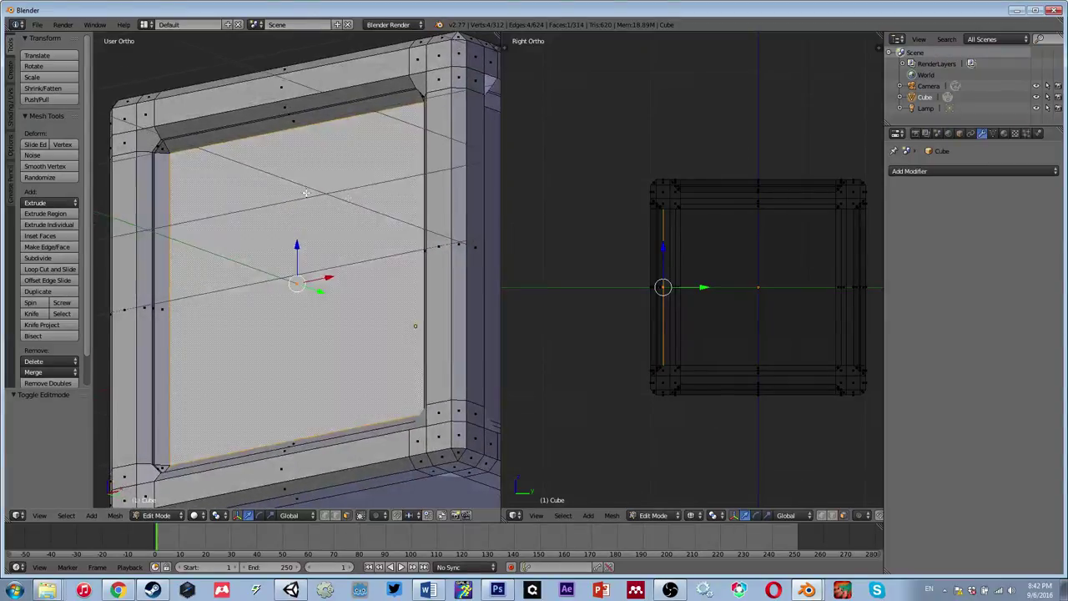
{"action": "scroll", "coordinate": [659, 258], "scroll_direction": "up", "scroll_amount": 6}
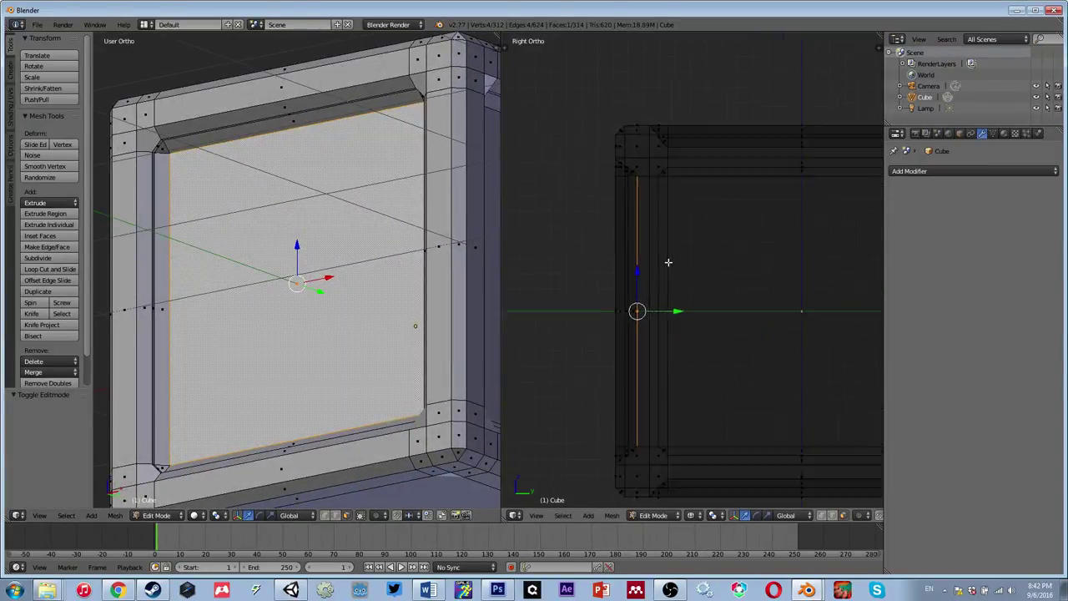
{"action": "scroll", "coordinate": [662, 256], "scroll_direction": "down", "scroll_amount": 1}
{"action": "scroll", "coordinate": [656, 231], "scroll_direction": "down", "scroll_amount": 2, "text": "shift"}
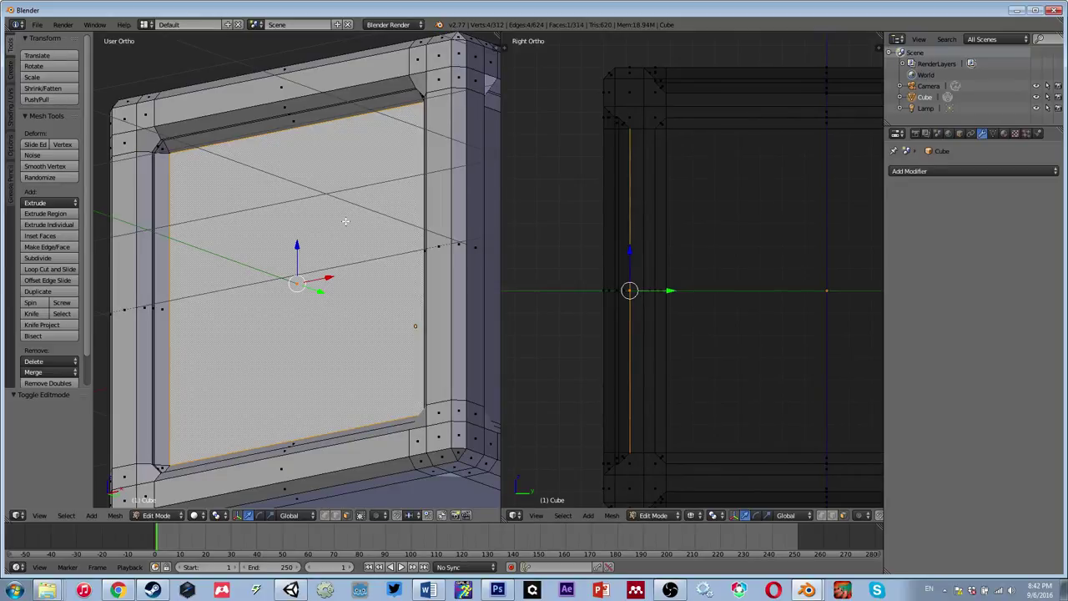
{"action": "scroll", "coordinate": [634, 246], "scroll_direction": "down", "scroll_amount": 3, "text": "ctrl"}
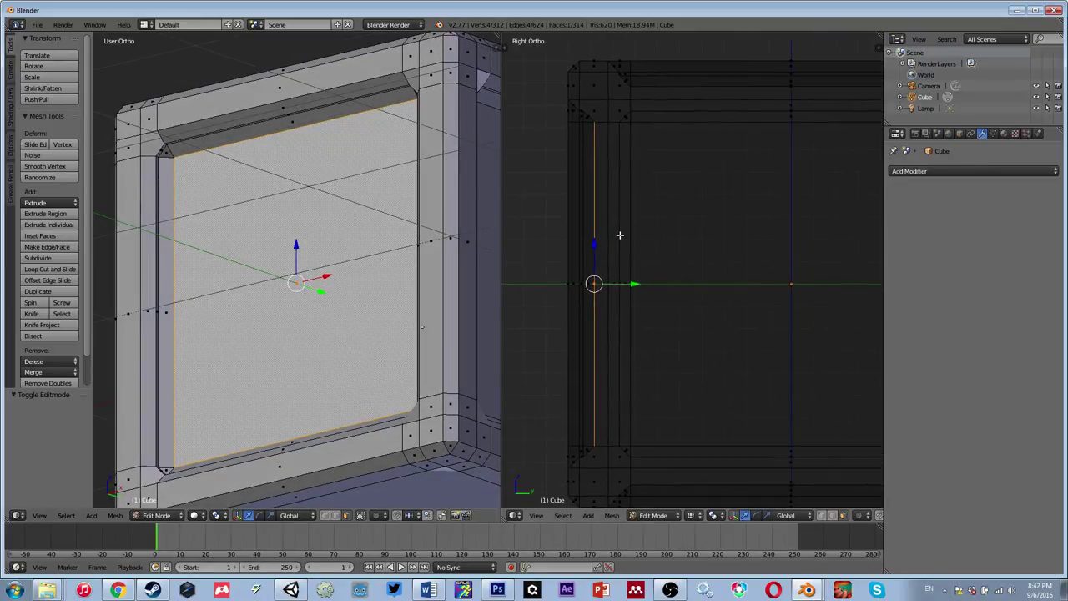
{"action": "scroll", "coordinate": [621, 237], "scroll_direction": "down", "scroll_amount": 6}
{"action": "scroll", "coordinate": [646, 240], "scroll_direction": "up", "scroll_amount": 5}
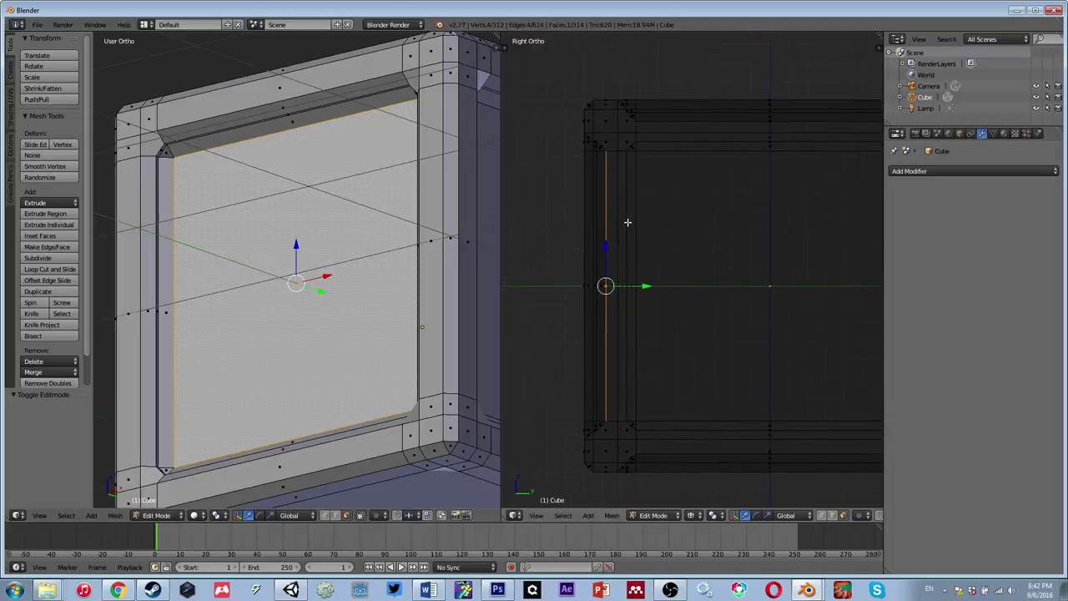
{"action": "scroll", "coordinate": [630, 219], "scroll_direction": "up", "scroll_amount": 3}
{"action": "scroll", "coordinate": [642, 217], "scroll_direction": "up", "scroll_amount": 2, "text": "ctrl"}
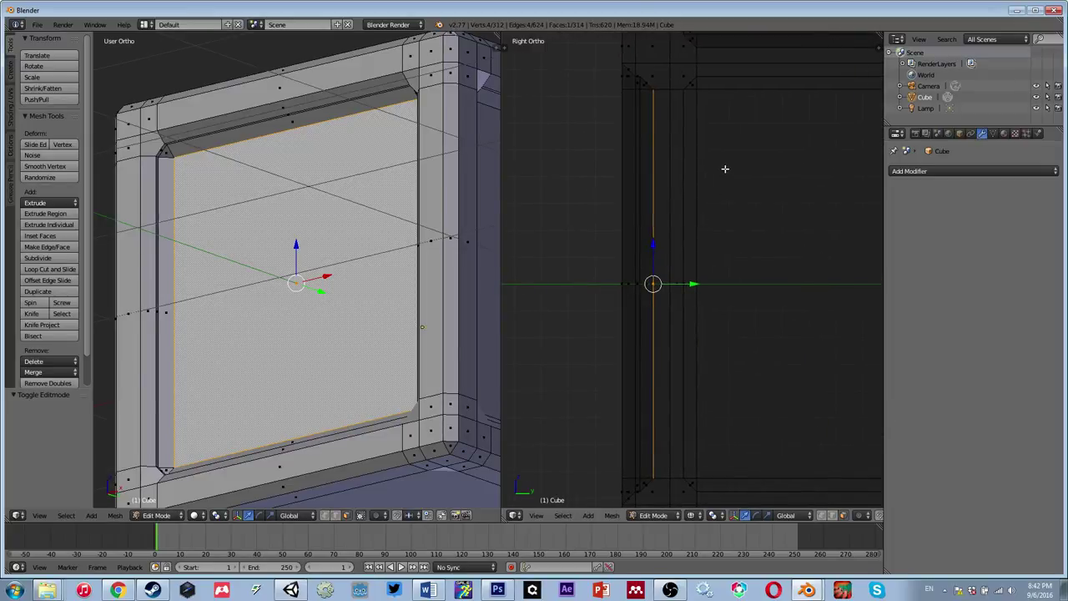
Step: Scale the face to 1.068, push it inward along Y, and deselect
{"action": "key", "text": "s"}
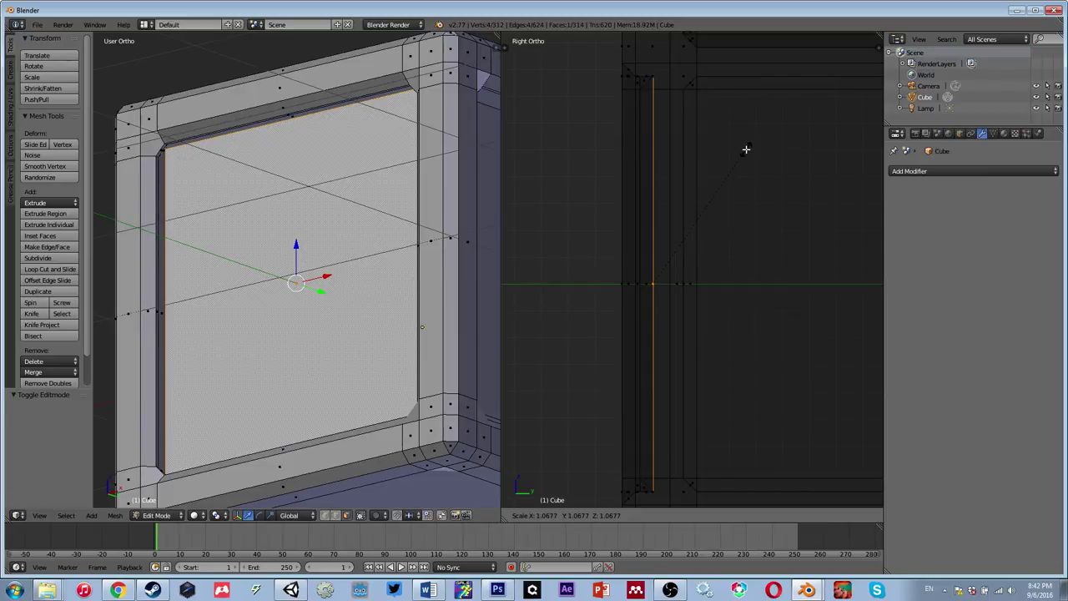
{"action": "left_click", "coordinate": [746, 149]}
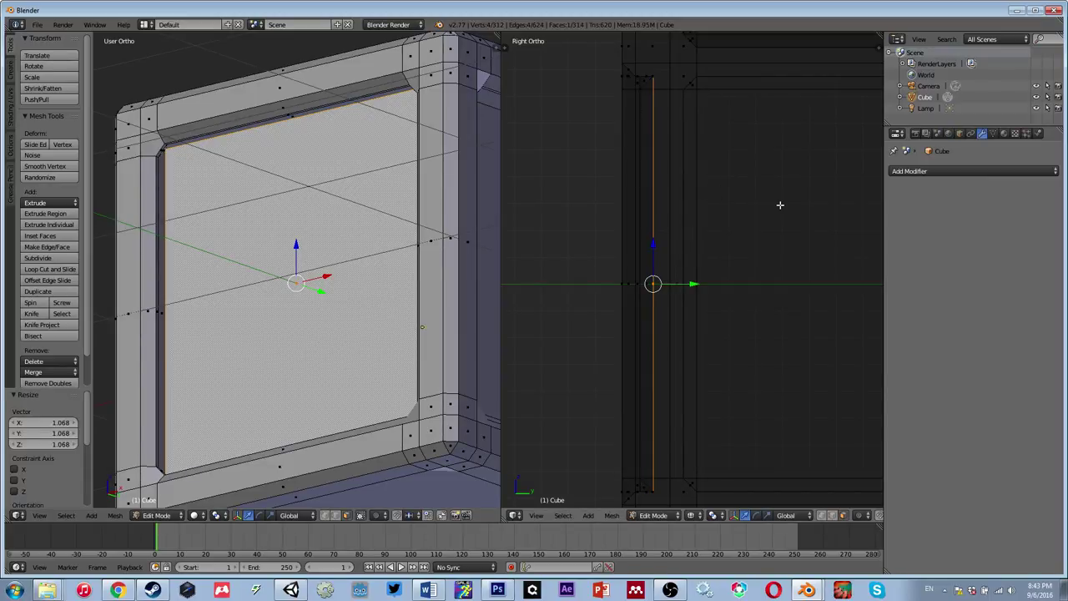
{"action": "key", "text": "g"}
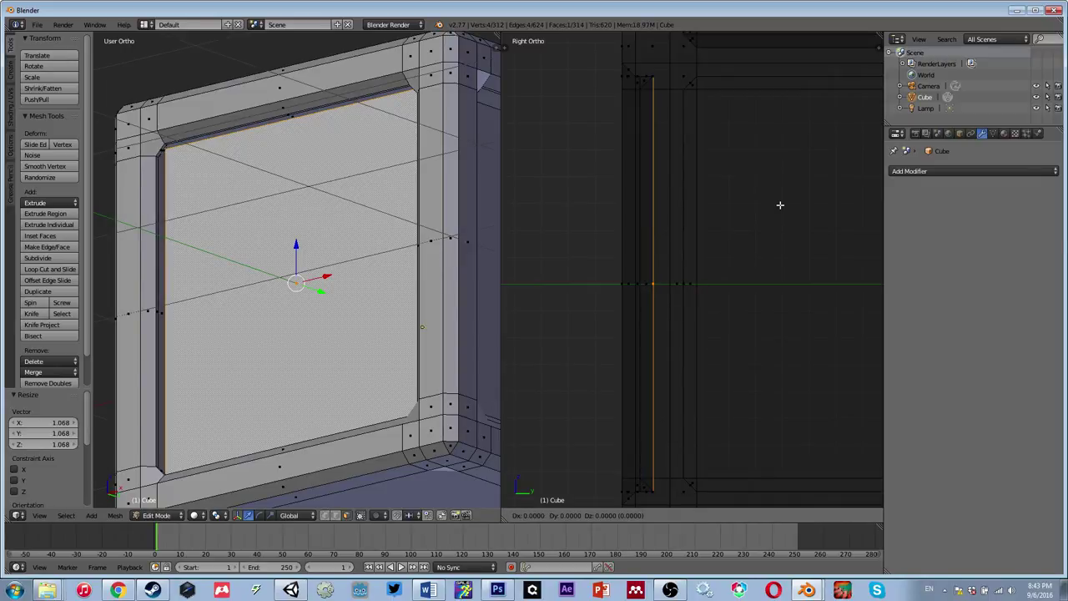
{"action": "key", "text": "y"}
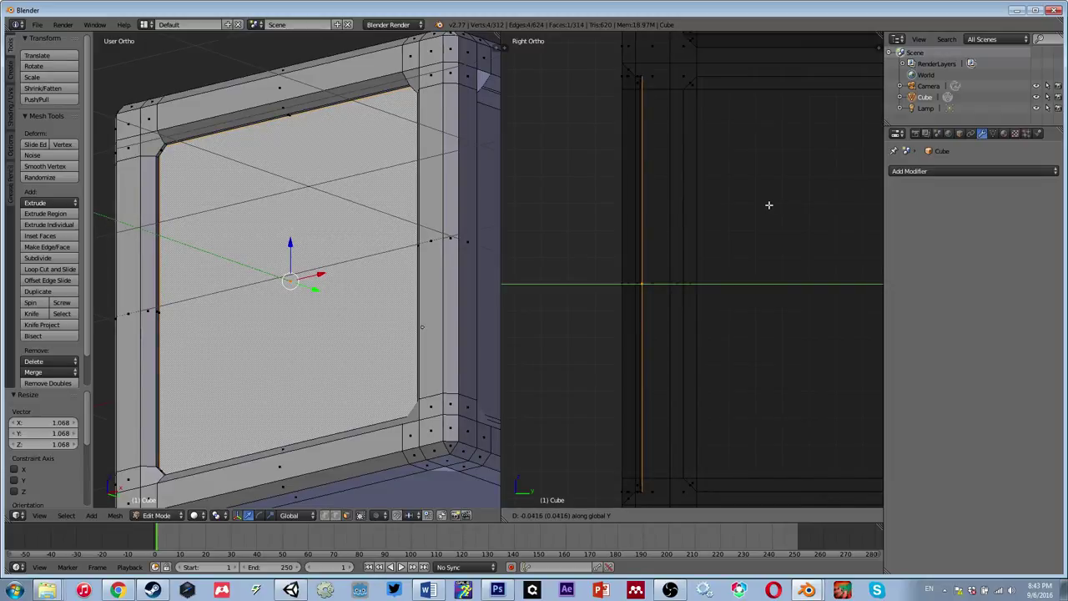
{"action": "left_click", "coordinate": [769, 204]}
{"action": "key", "text": "a"}
{"action": "middle_click_drag", "start_coordinate": [367, 250], "coordinate": [250, 271]}
Step: In Front Ortho view, scale the front panel face to 1.065 and move it -0.035 along X
{"action": "right_click", "coordinate": [235, 282]}
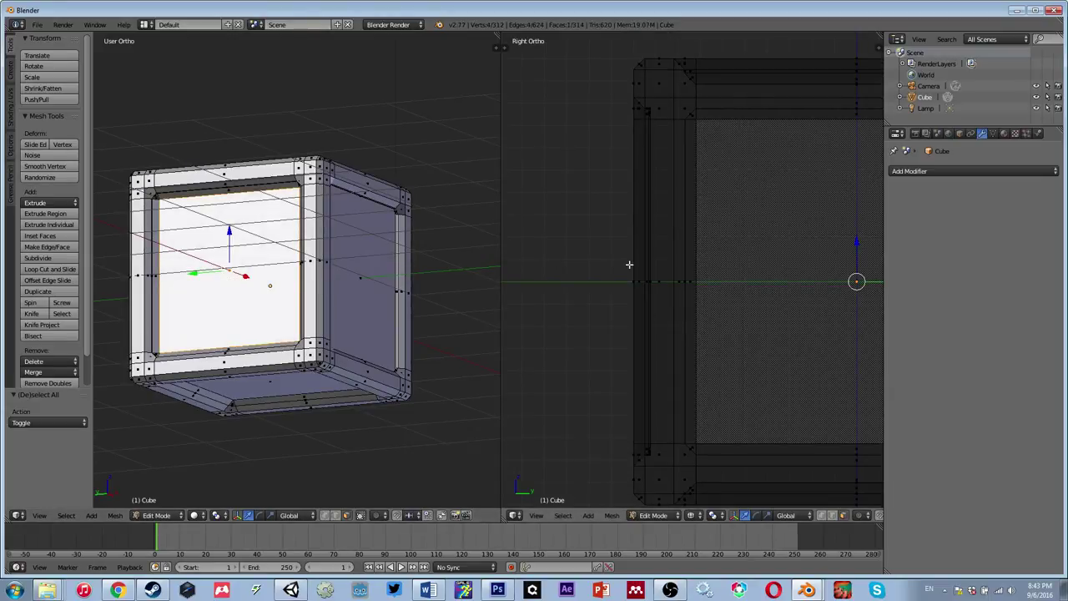
{"action": "scroll", "coordinate": [630, 265], "scroll_direction": "down", "scroll_amount": 4}
{"action": "key", "text": "KP_1"}
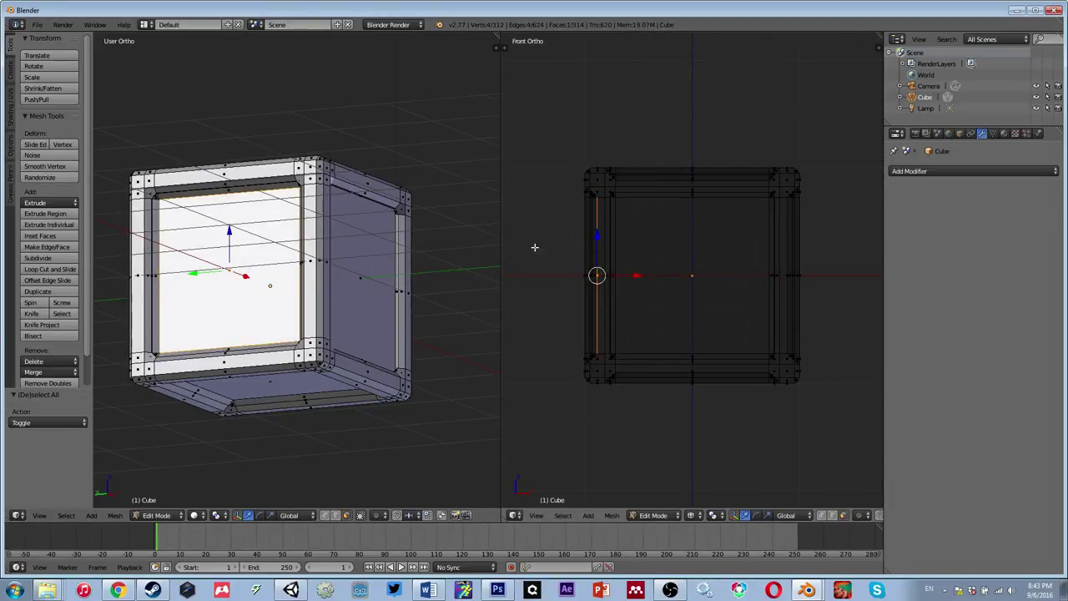
{"action": "scroll", "coordinate": [334, 239], "scroll_direction": "up", "scroll_amount": 5}
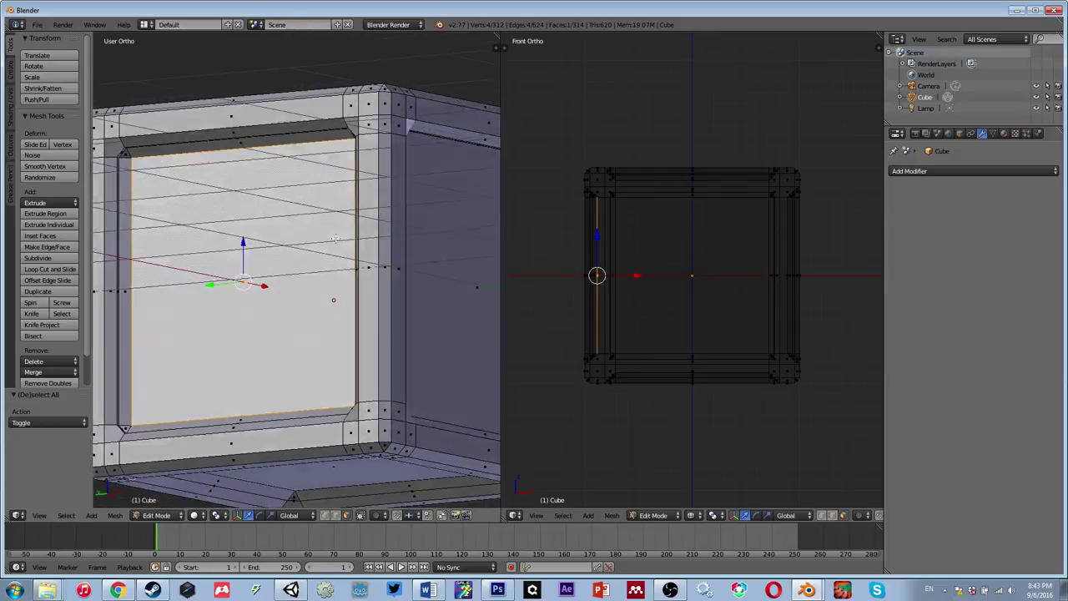
{"action": "scroll", "coordinate": [596, 241], "scroll_direction": "up", "scroll_amount": 6}
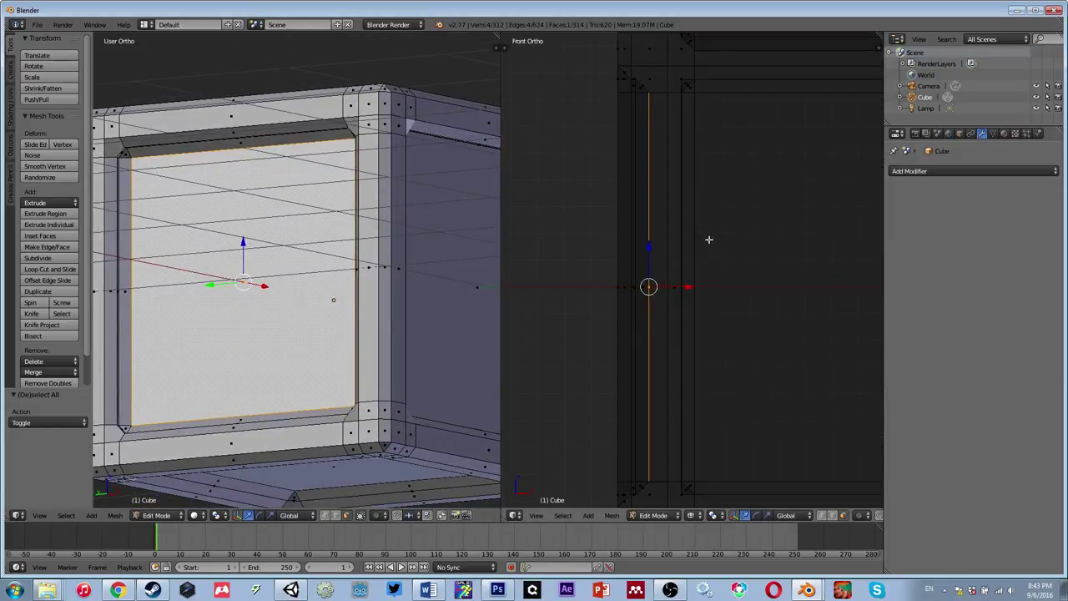
{"action": "key", "text": "s"}
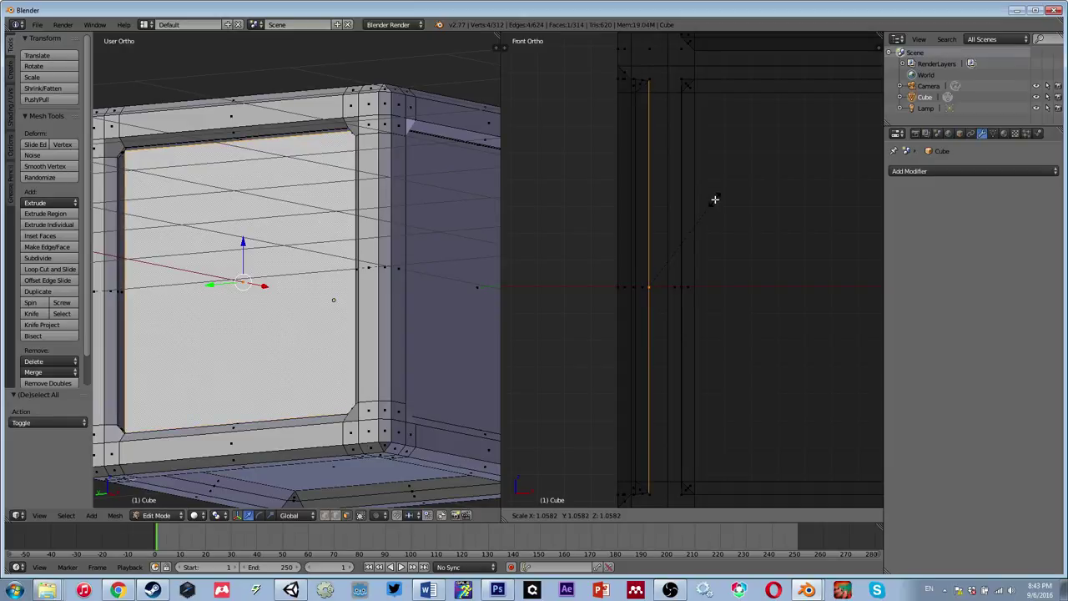
{"action": "left_click", "coordinate": [715, 200]}
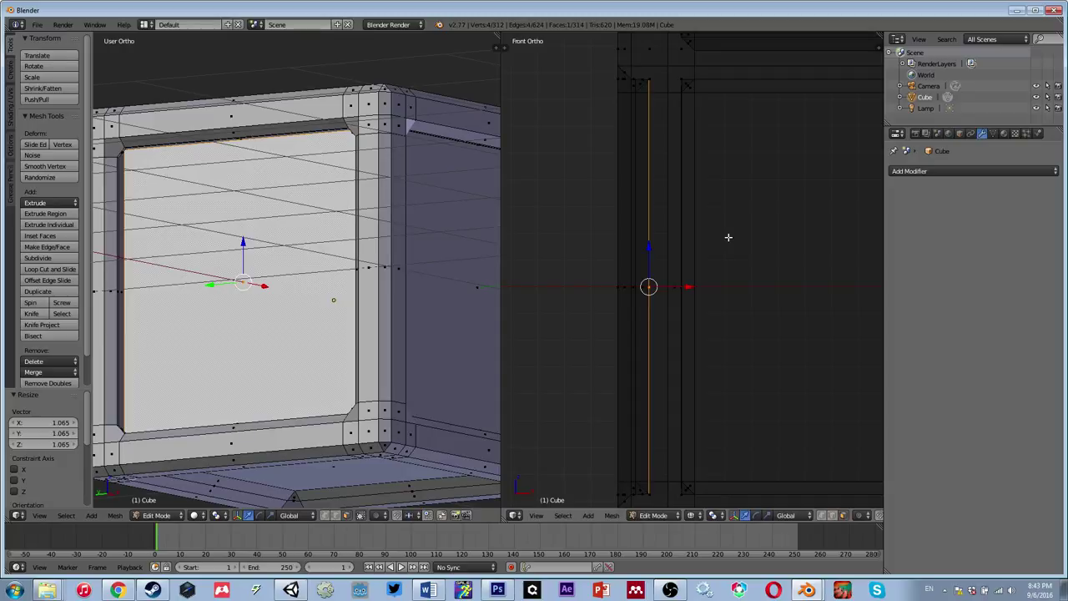
{"action": "key", "text": "g"}
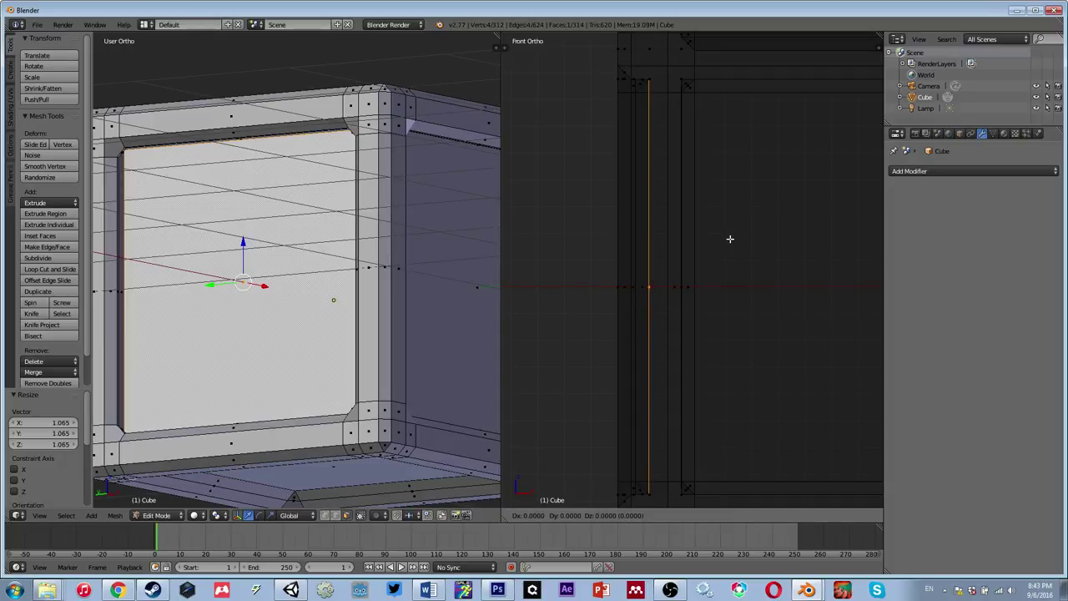
{"action": "key", "text": "x"}
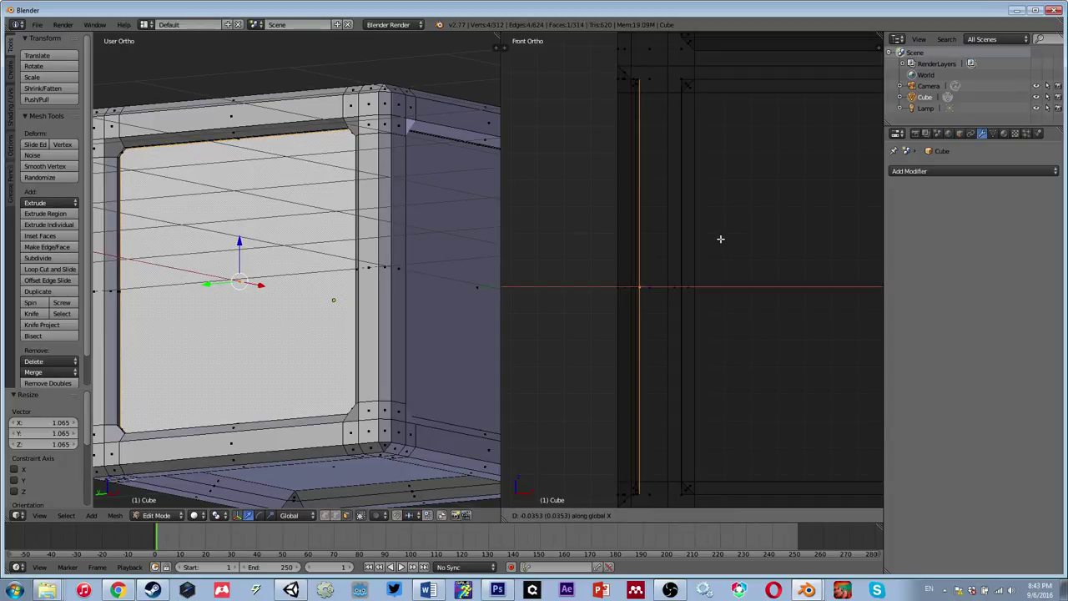
{"action": "left_click", "coordinate": [721, 239]}
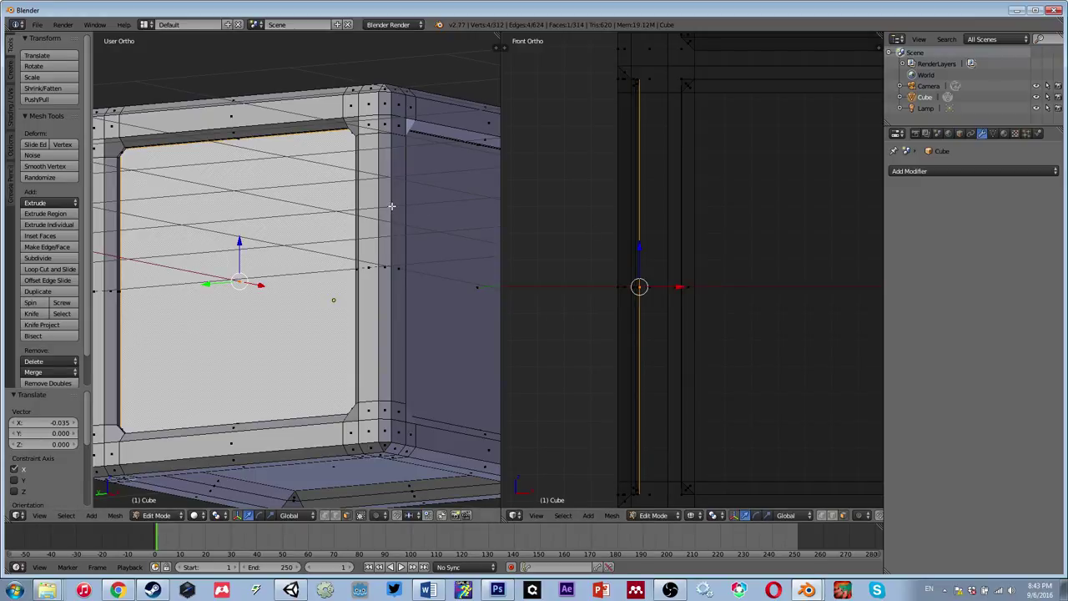
{"action": "scroll", "coordinate": [391, 205], "scroll_direction": "down", "scroll_amount": 2}
{"action": "middle_click_drag", "start_coordinate": [386, 296], "coordinate": [401, 271]}
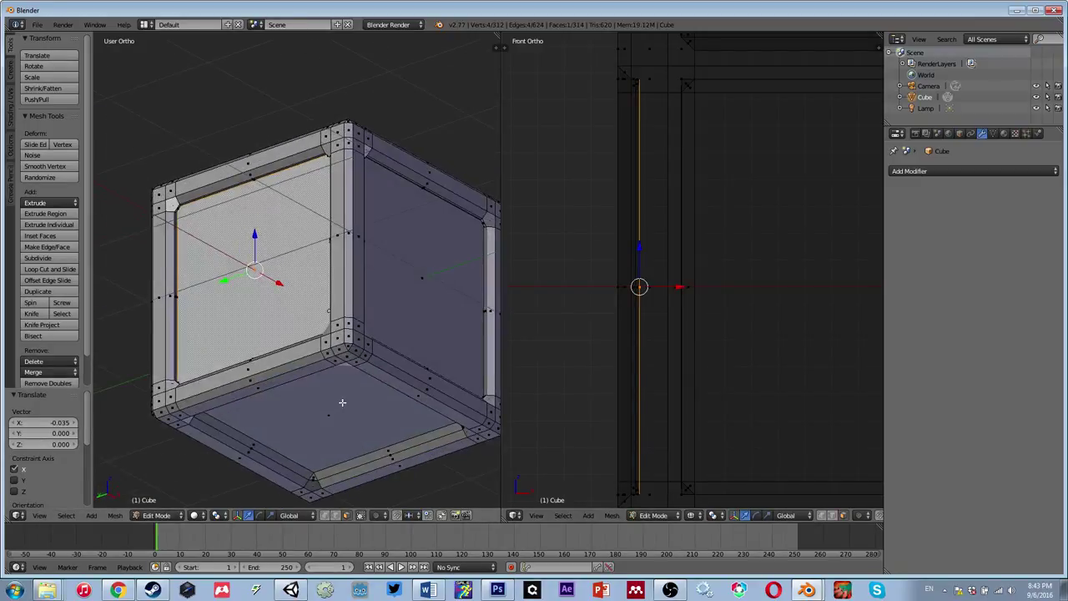
Step: Scale the bottom panel face to 1.071 and adjust its height along Z
{"action": "right_click", "coordinate": [338, 404]}
{"action": "middle_click_drag", "start_coordinate": [632, 353], "coordinate": [561, 186], "text": "shift"}
{"action": "middle_click_drag", "start_coordinate": [663, 257], "coordinate": [621, 222], "text": "shift"}
{"action": "key", "text": "s"}
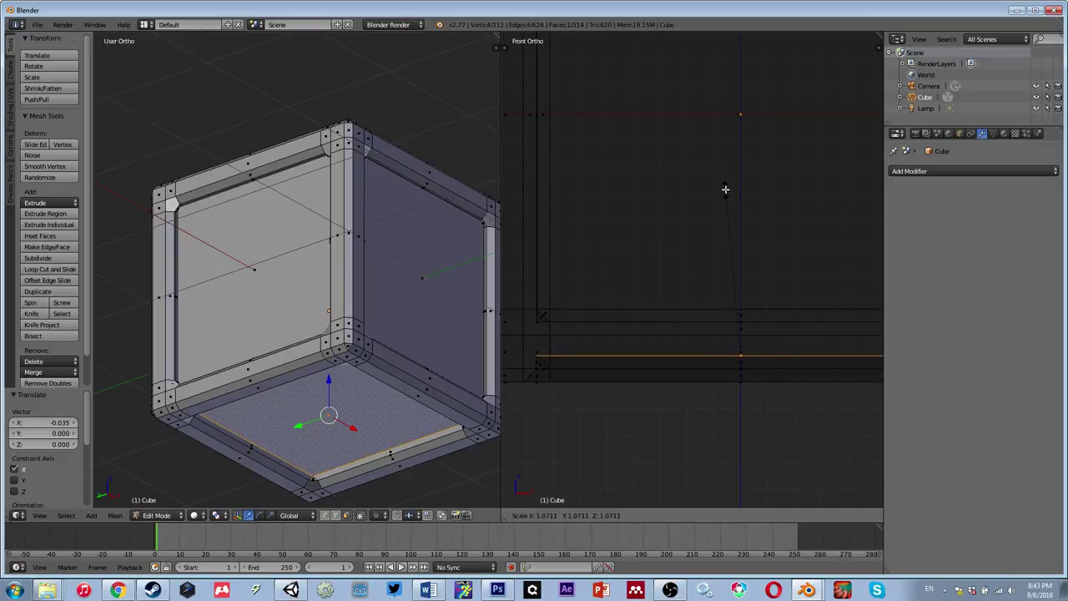
{"action": "left_click", "coordinate": [725, 190]}
{"action": "key", "text": "g"}
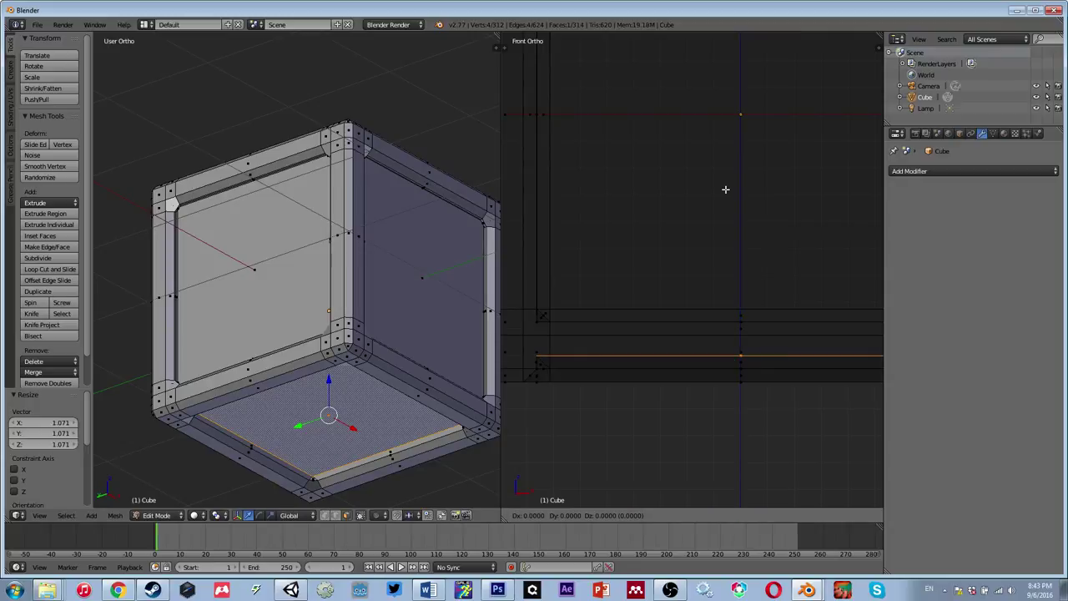
{"action": "key", "text": "z"}
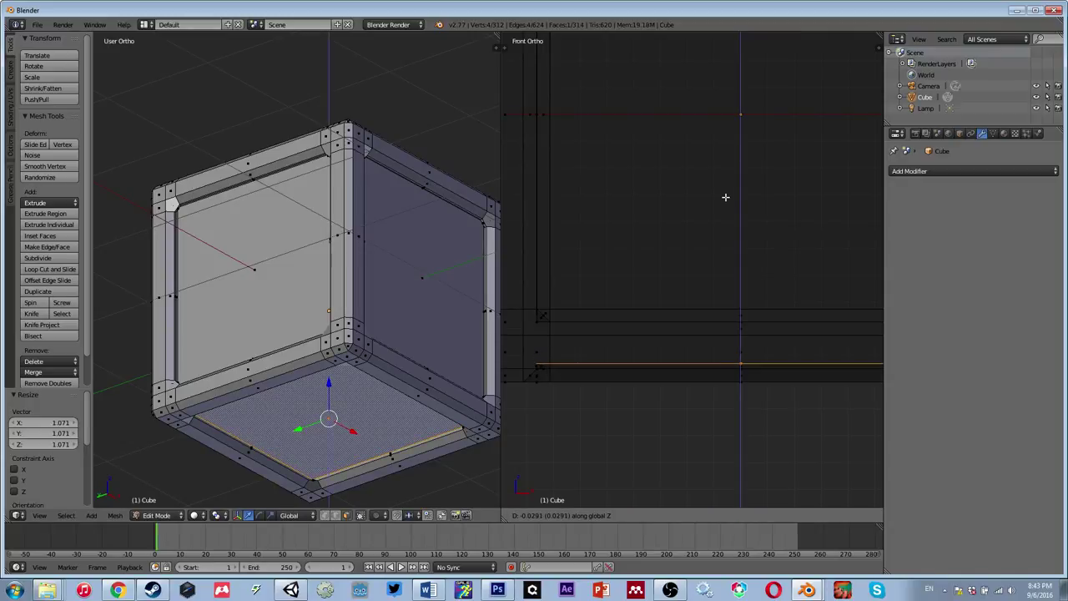
{"action": "right_click", "coordinate": [725, 197]}
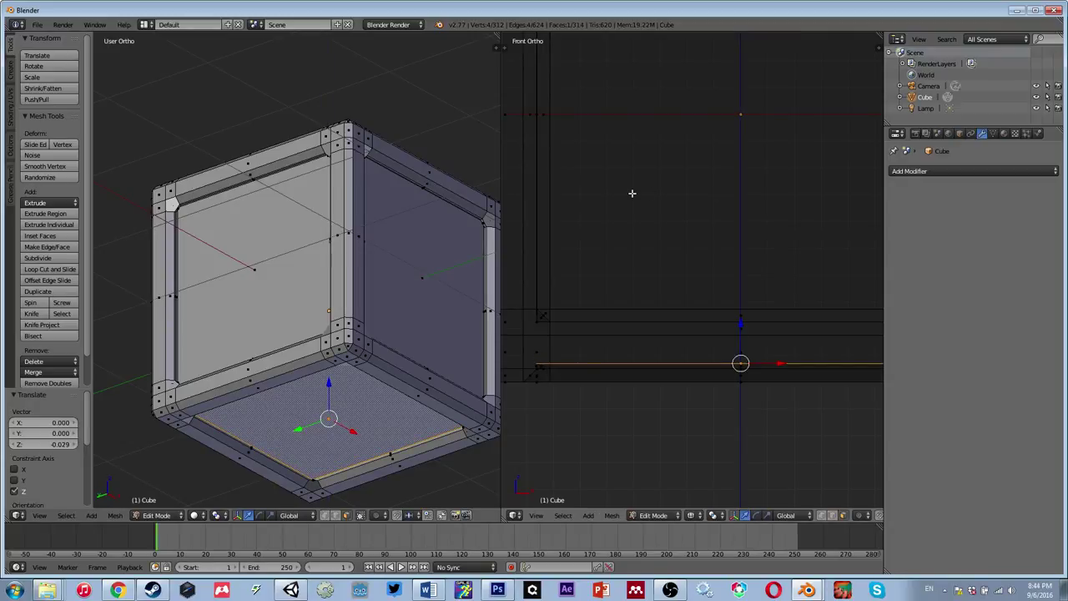
{"action": "key", "text": "a"}
Step: Scale the top panel face to 1.073, shift it along Z, and deselect
{"action": "middle_click_drag", "start_coordinate": [334, 300], "coordinate": [319, 316]}
{"action": "right_click", "coordinate": [331, 198]}
{"action": "scroll", "coordinate": [672, 198], "scroll_direction": "up", "scroll_amount": 8, "text": "shift"}
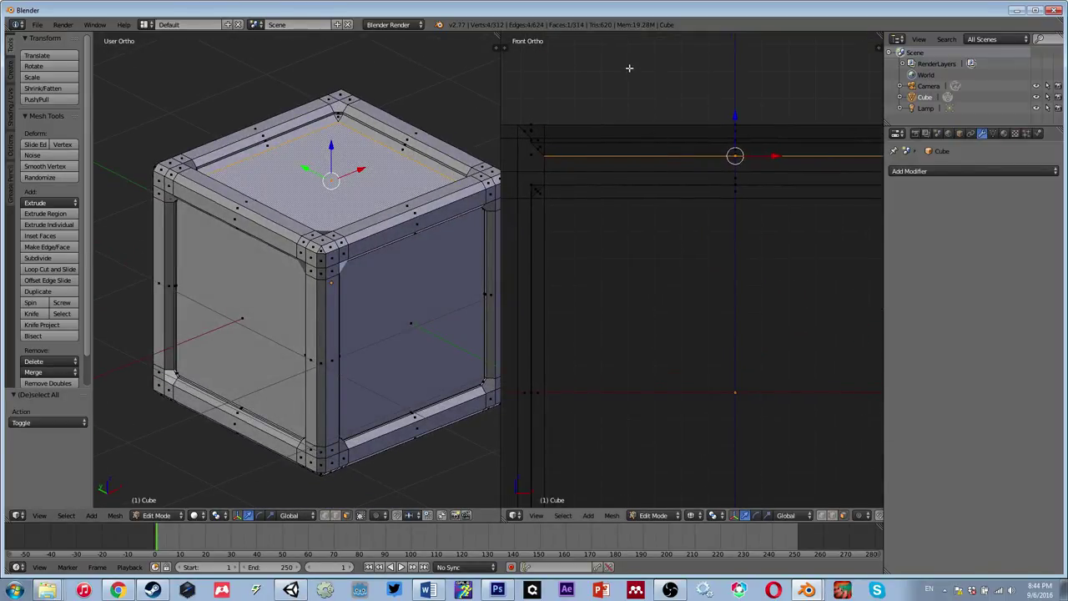
{"action": "key", "text": "s"}
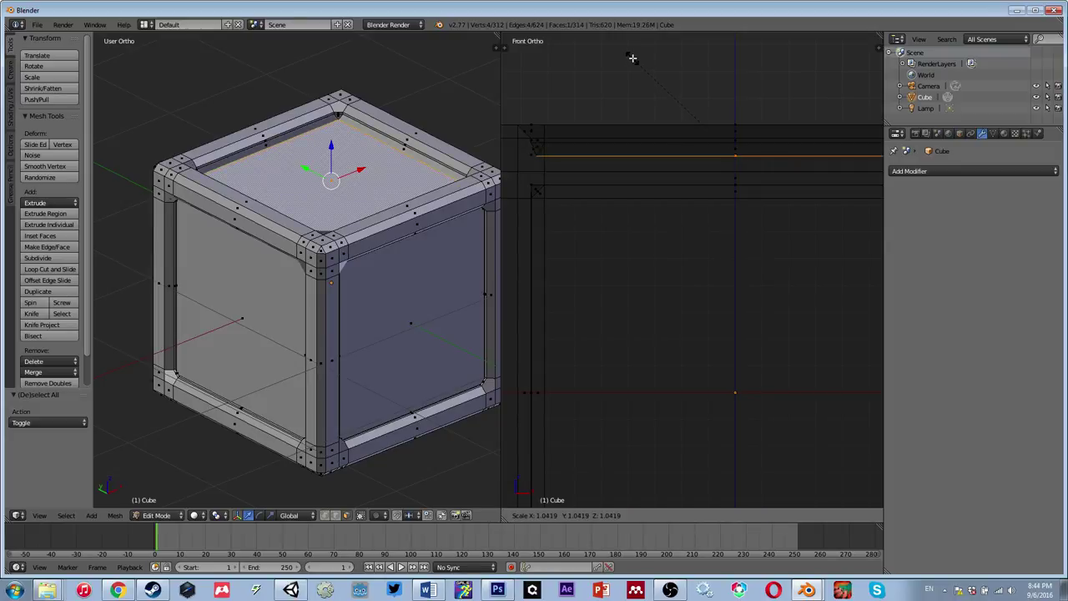
{"action": "left_click", "coordinate": [632, 52]}
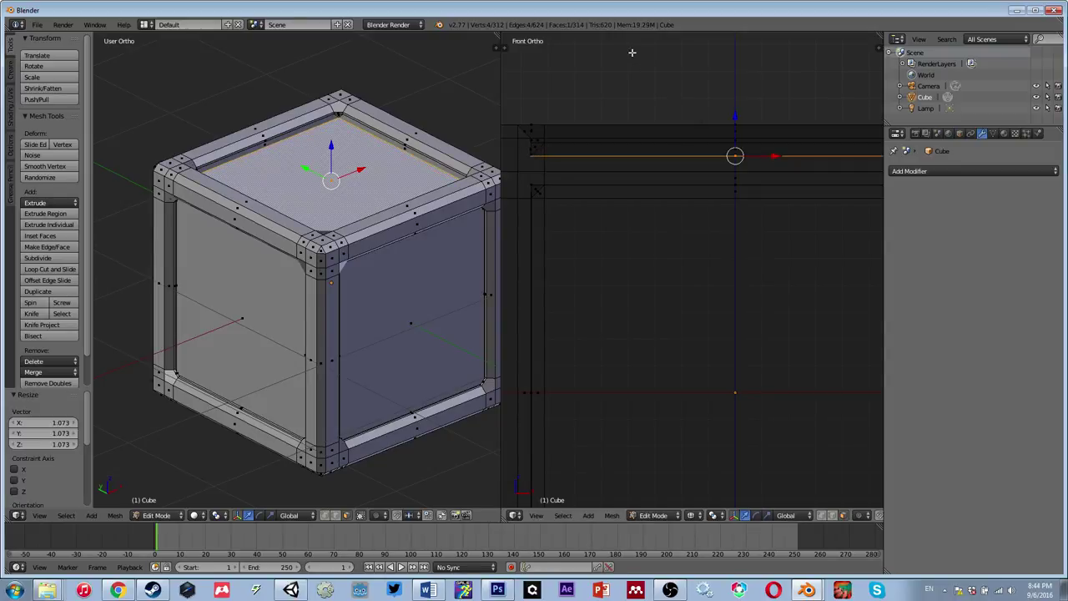
{"action": "key", "text": "s"}
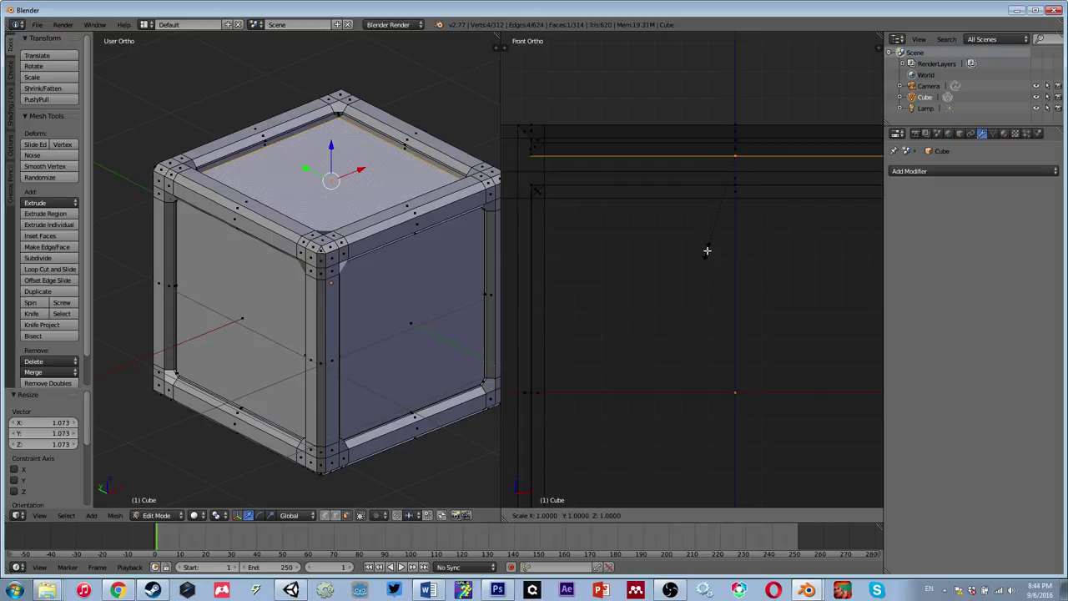
{"action": "key", "text": "Escape"}
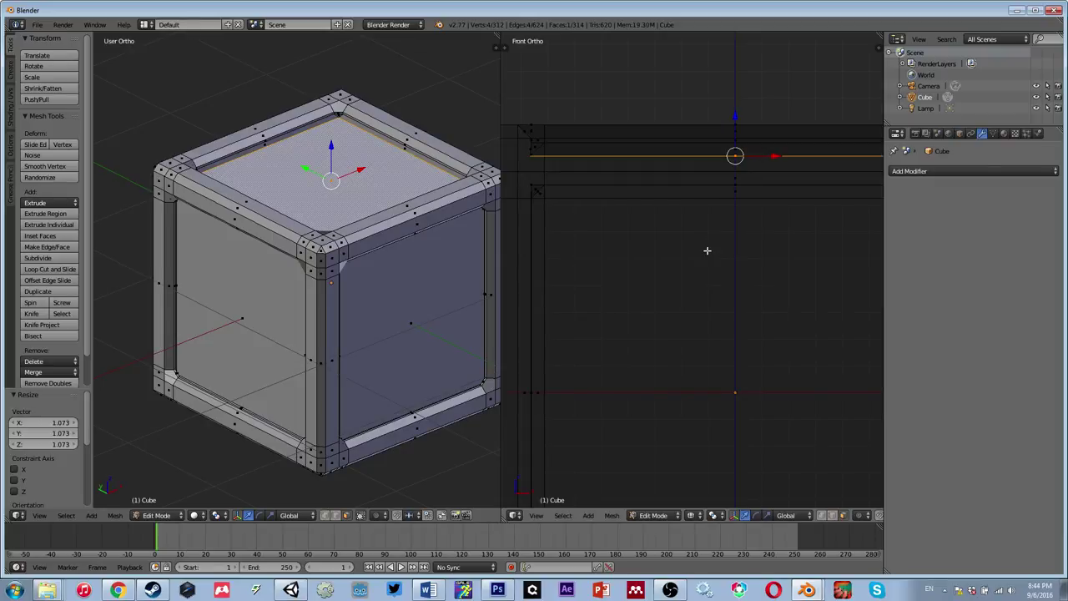
{"action": "key", "text": "g"}
{"action": "key", "text": "z"}
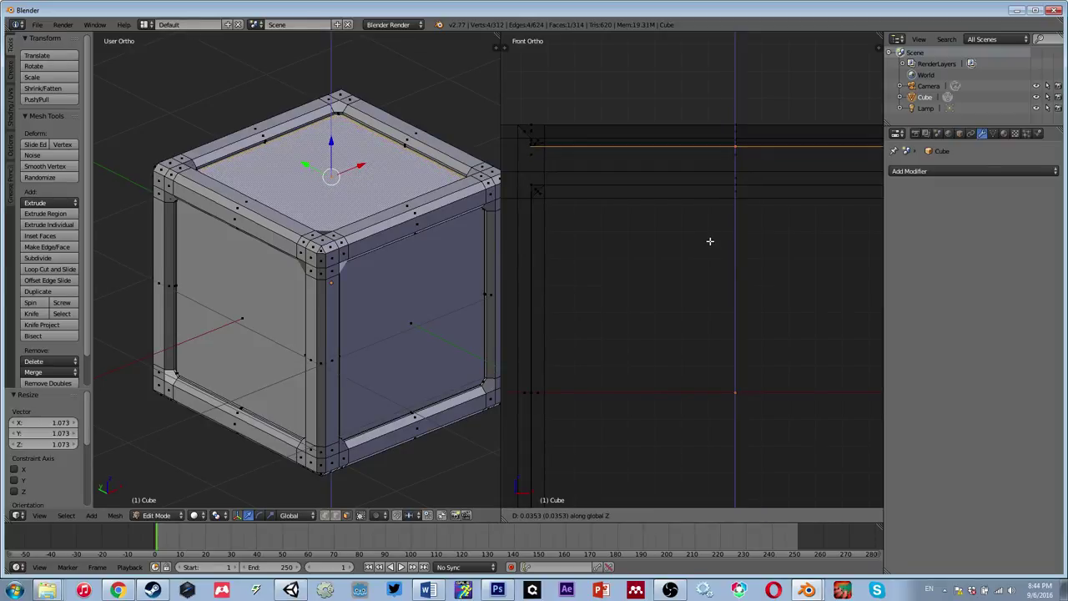
{"action": "left_click", "coordinate": [710, 241]}
{"action": "key", "text": "a"}
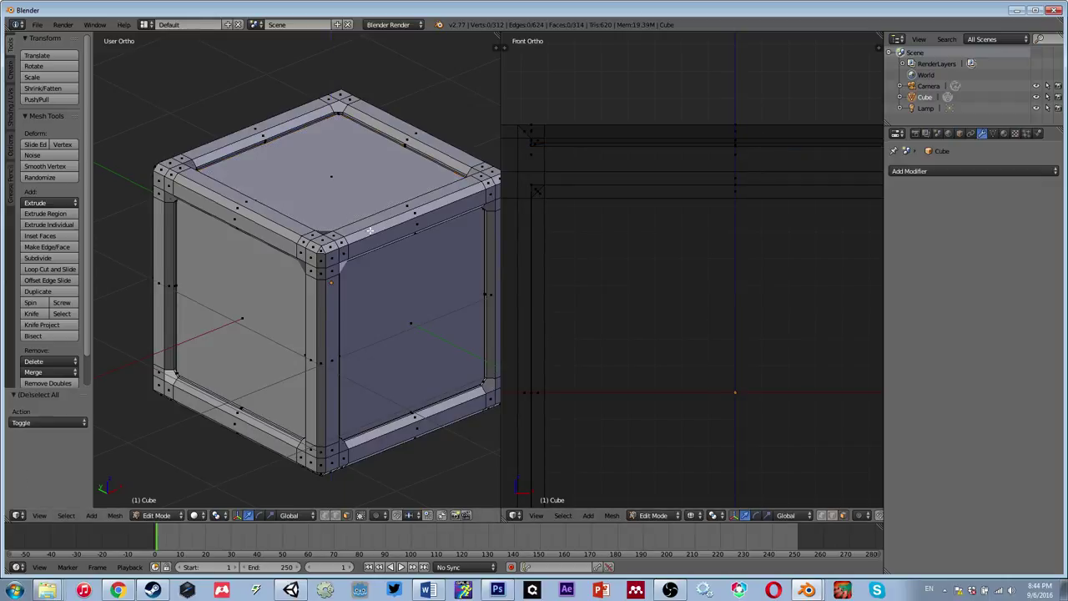
Step: Select the cube's front side panel face and frame it in an exact front view
{"action": "middle_click_drag", "start_coordinate": [336, 238], "coordinate": [214, 225]}
{"action": "right_click", "coordinate": [368, 242]}
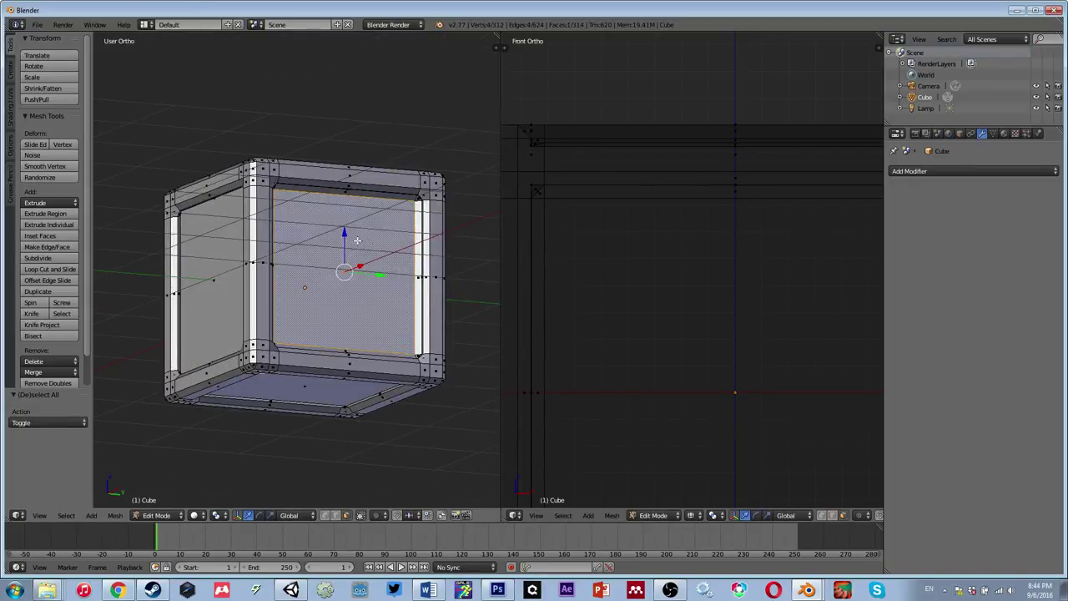
{"action": "key", "text": "KP_1"}
{"action": "scroll", "coordinate": [767, 298], "scroll_direction": "down", "scroll_amount": 5}
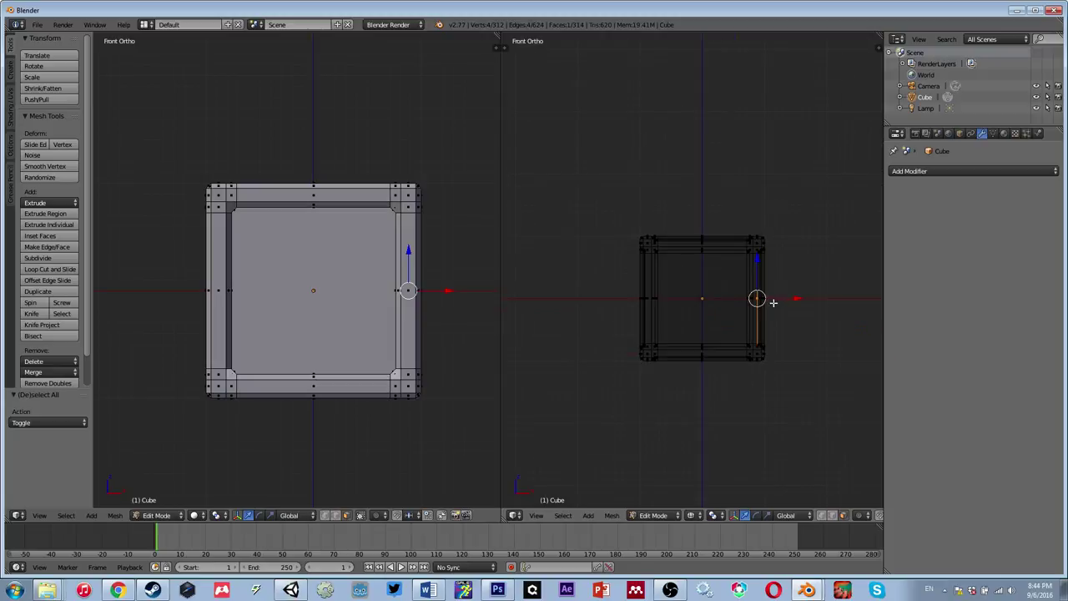
{"action": "middle_click_drag", "start_coordinate": [770, 305], "coordinate": [701, 219], "text": "shift"}
{"action": "scroll", "coordinate": [705, 225], "scroll_direction": "up", "scroll_amount": 2}
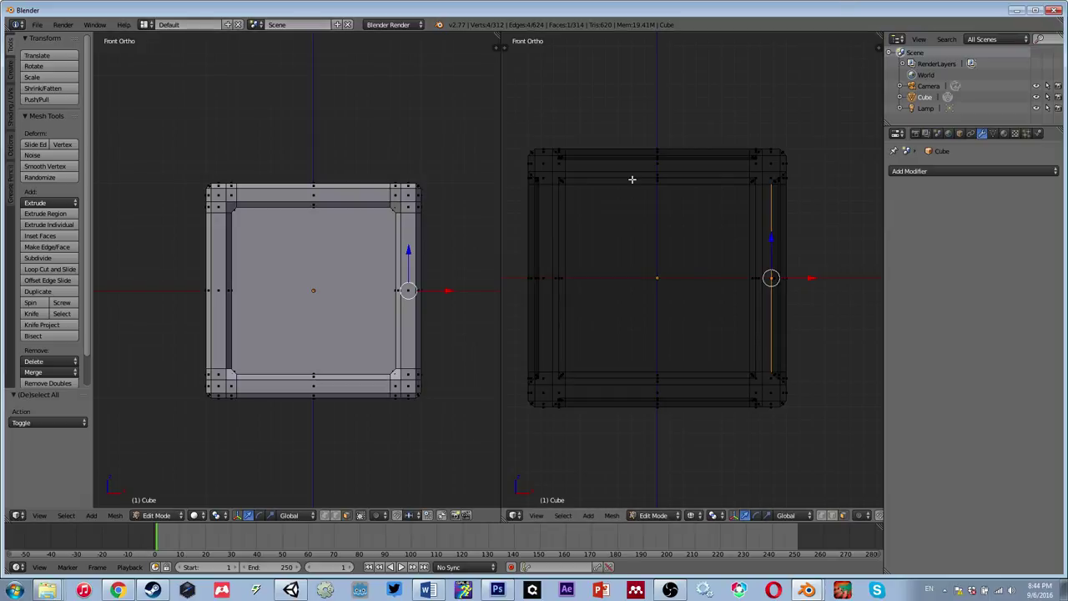
Step: Close in on the selected side panel's edge in an exact front view
{"action": "middle_click_drag", "start_coordinate": [358, 275], "coordinate": [246, 286]}
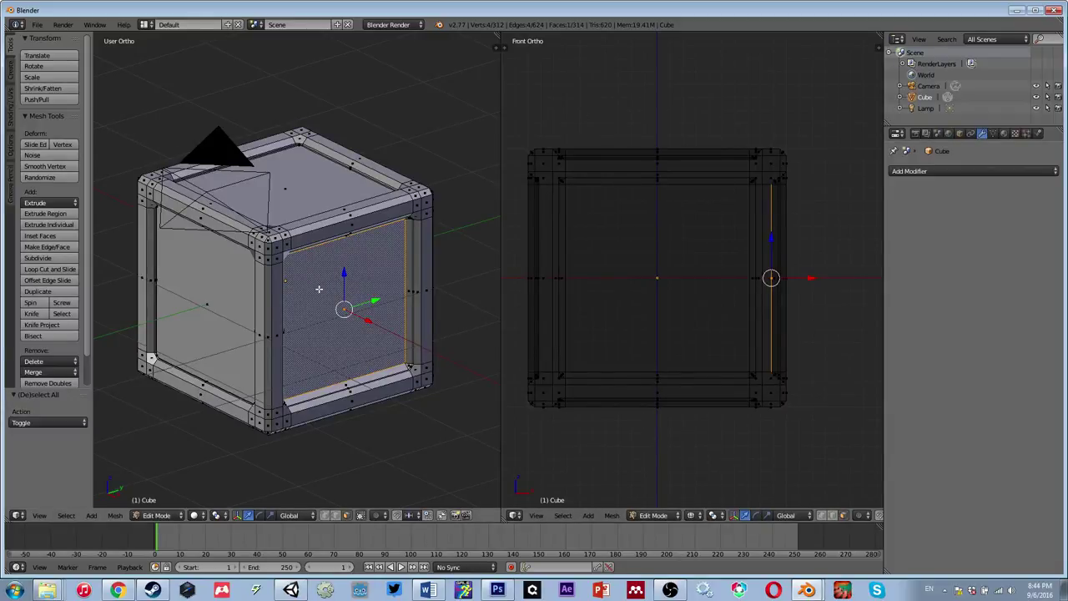
{"action": "scroll", "coordinate": [290, 297], "scroll_direction": "up", "scroll_amount": 2}
{"action": "scroll", "coordinate": [297, 303], "scroll_direction": "down", "scroll_amount": 2}
{"action": "middle_click_drag", "start_coordinate": [298, 301], "coordinate": [337, 235]}
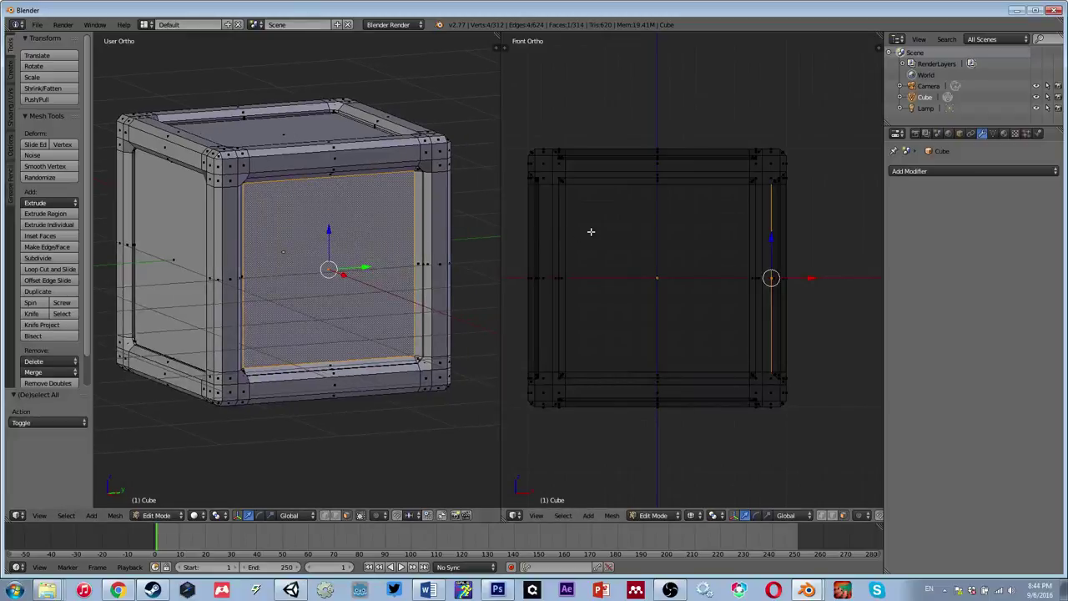
{"action": "middle_click_drag", "start_coordinate": [592, 231], "coordinate": [595, 226]}
{"action": "key", "text": "KP_1"}
{"action": "scroll", "coordinate": [606, 236], "scroll_direction": "up", "scroll_amount": 2}
{"action": "middle_click_drag", "start_coordinate": [713, 253], "coordinate": [648, 256], "text": "shift"}
{"action": "scroll", "coordinate": [681, 248], "scroll_direction": "up", "scroll_amount": 1}
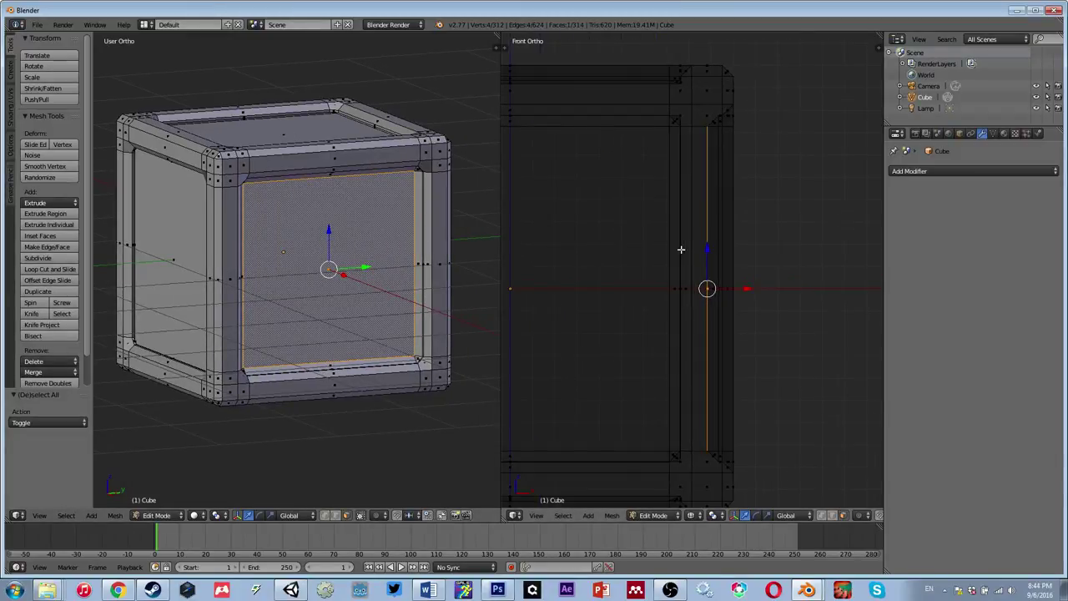
Step: Scale the side panel to 1.067, shift it 0.037 along X, and deselect
{"action": "key", "text": "s"}
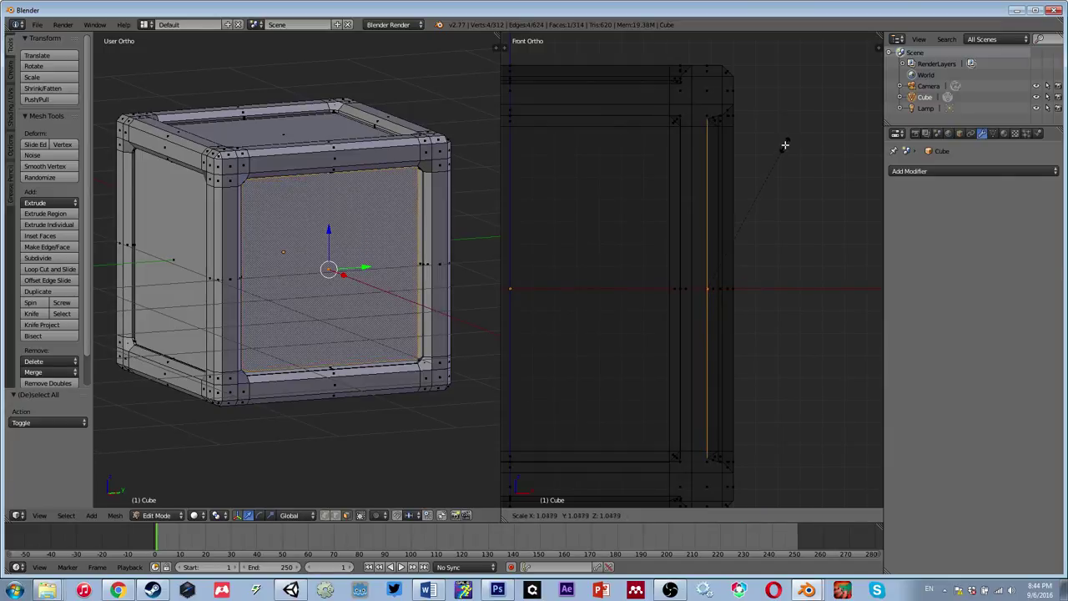
{"action": "left_click", "coordinate": [787, 142]}
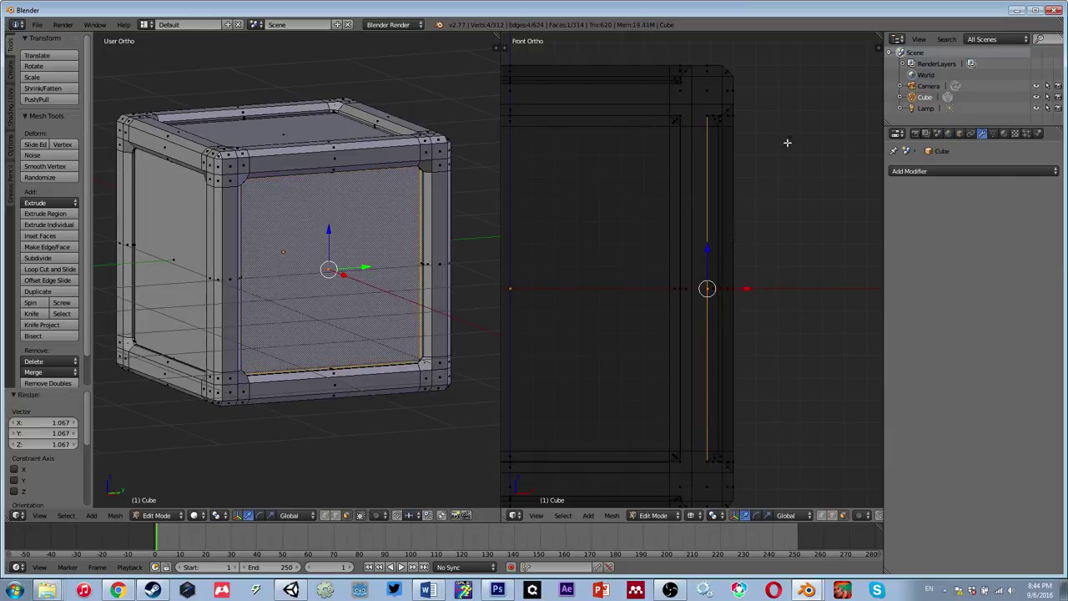
{"action": "key", "text": "g"}
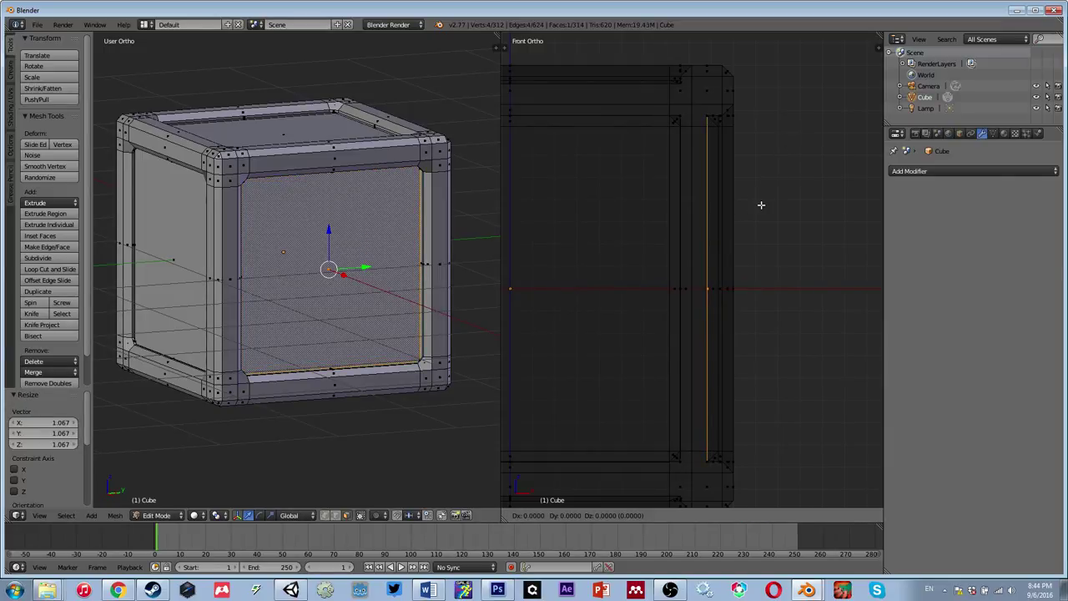
{"action": "key", "text": "x"}
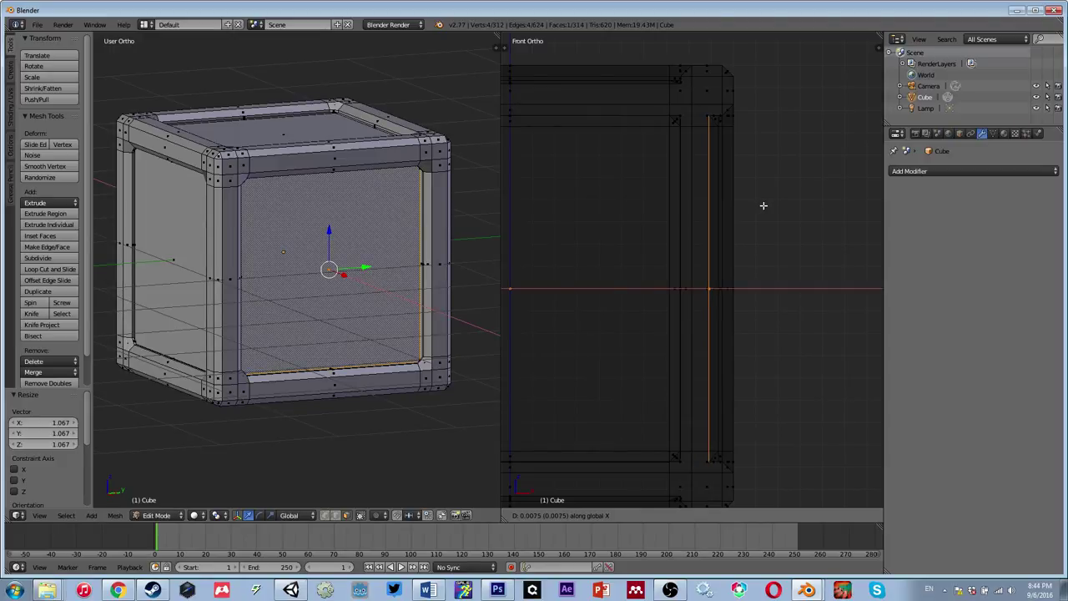
{"action": "left_click", "coordinate": [769, 207]}
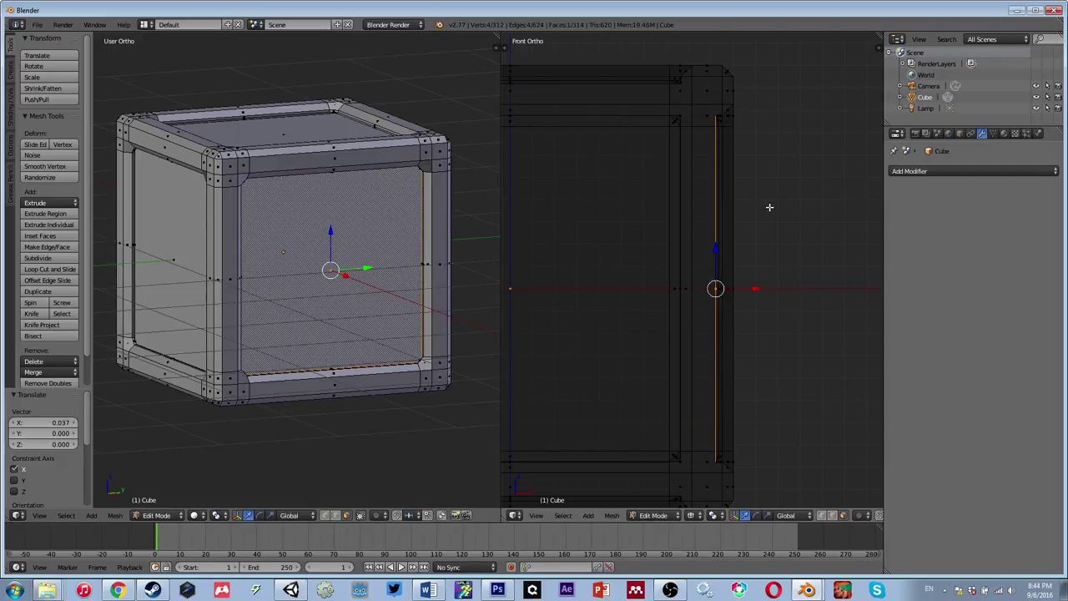
{"action": "key", "text": "a"}
{"action": "middle_click_drag", "start_coordinate": [356, 186], "coordinate": [383, 228]}
Step: Select the right side panel face and orbit around the cube to inspect its underside
{"action": "right_click", "coordinate": [395, 257]}
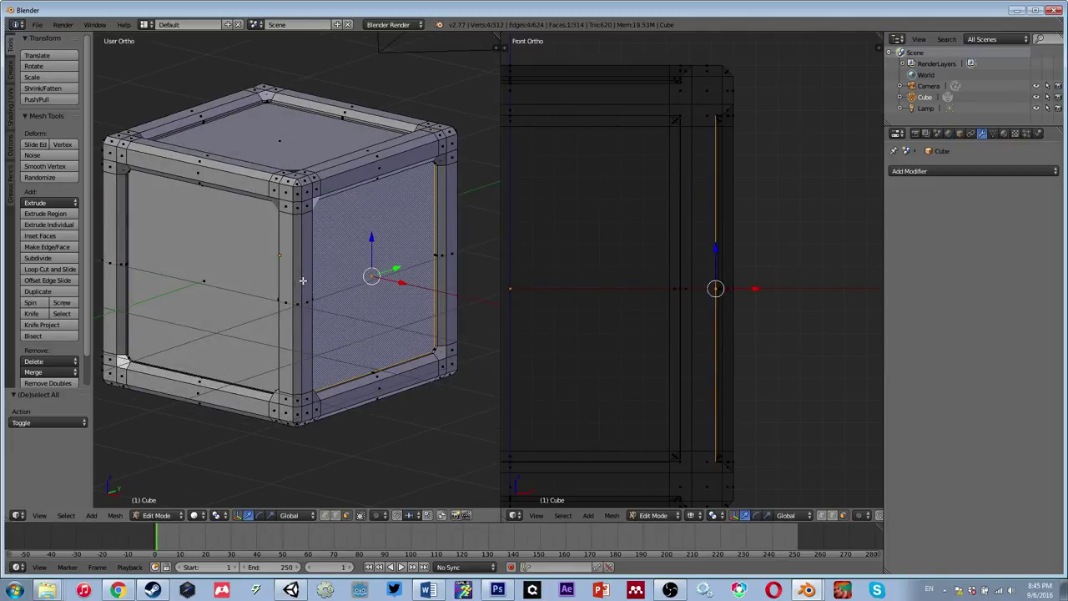
{"action": "middle_click_drag", "start_coordinate": [303, 281], "coordinate": [311, 294]}
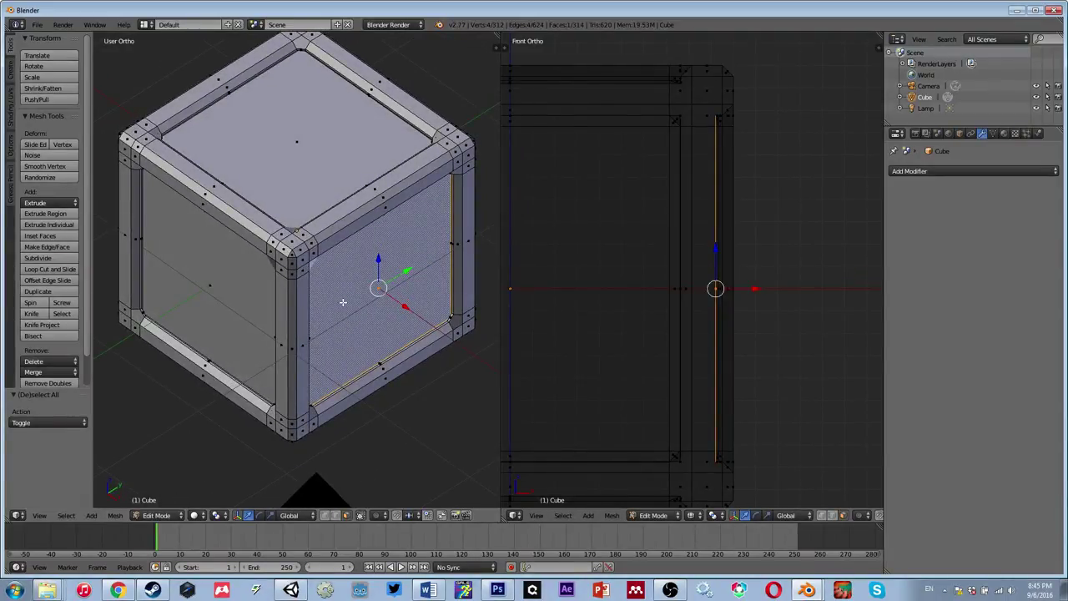
{"action": "middle_click_drag", "start_coordinate": [343, 302], "coordinate": [311, 261]}
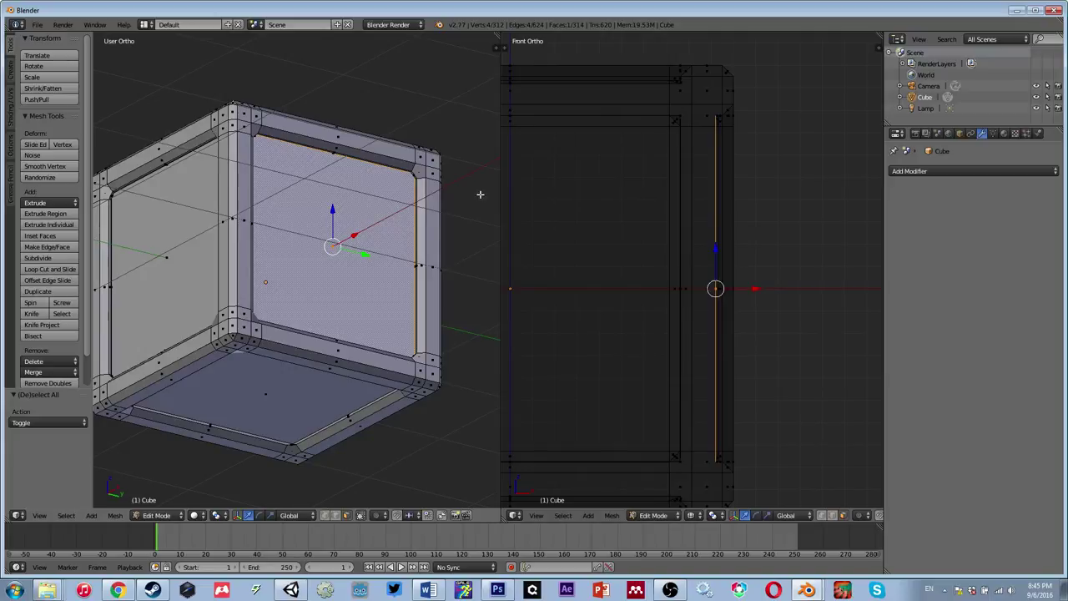
{"action": "middle_click_drag", "start_coordinate": [343, 233], "coordinate": [189, 280]}
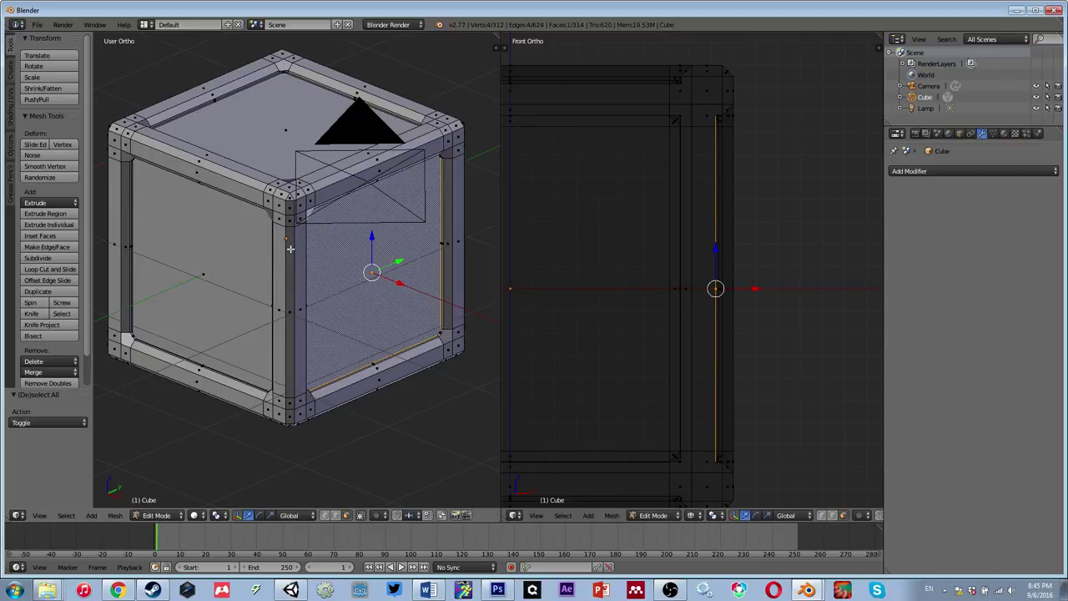
{"action": "middle_click_drag", "start_coordinate": [325, 178], "coordinate": [332, 288]}
{"action": "scroll", "coordinate": [332, 288], "scroll_direction": "down", "scroll_amount": 5}
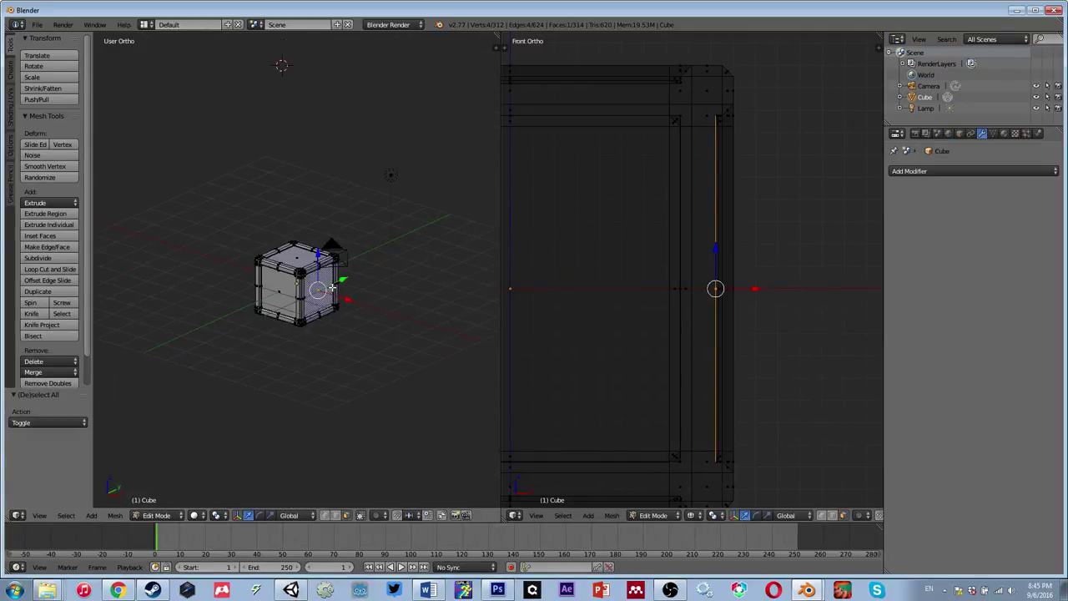
{"action": "scroll", "coordinate": [332, 288], "scroll_direction": "down", "scroll_amount": 3}
{"action": "scroll", "coordinate": [313, 284], "scroll_direction": "up", "scroll_amount": 3}
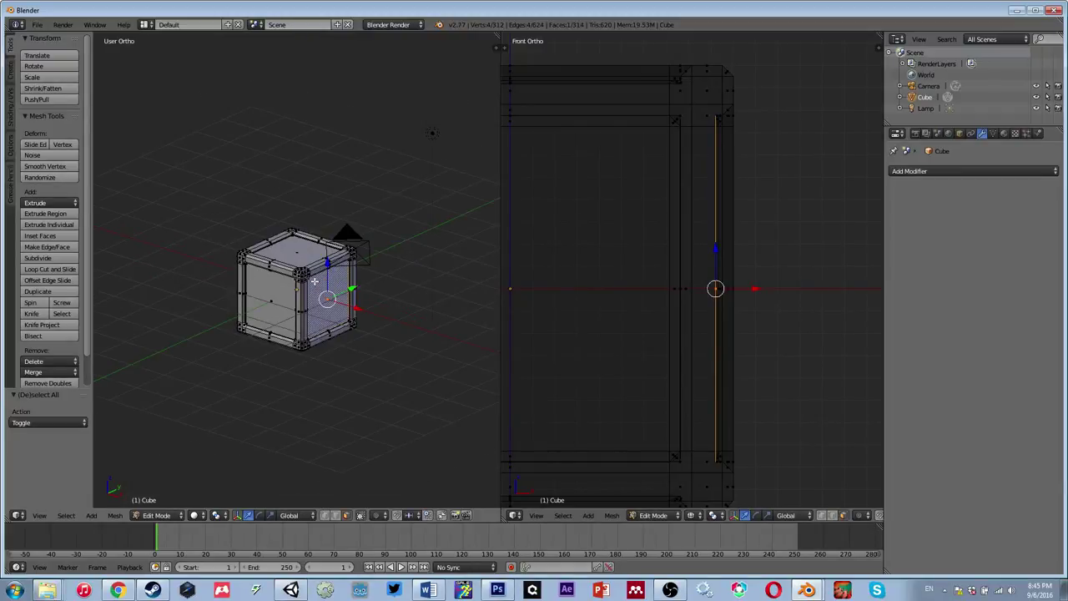
{"action": "middle_click_drag", "start_coordinate": [313, 284], "coordinate": [287, 224]}
{"action": "scroll", "coordinate": [315, 278], "scroll_direction": "up", "scroll_amount": 2}
{"action": "scroll", "coordinate": [325, 278], "scroll_direction": "up", "scroll_amount": 2}
{"action": "scroll", "coordinate": [336, 277], "scroll_direction": "down", "scroll_amount": 1}
{"action": "scroll", "coordinate": [357, 273], "scroll_direction": "down", "scroll_amount": 2}
Step: Orbit and zoom around the crate until its front face is in view
{"action": "scroll", "coordinate": [285, 223], "scroll_direction": "up", "scroll_amount": 4}
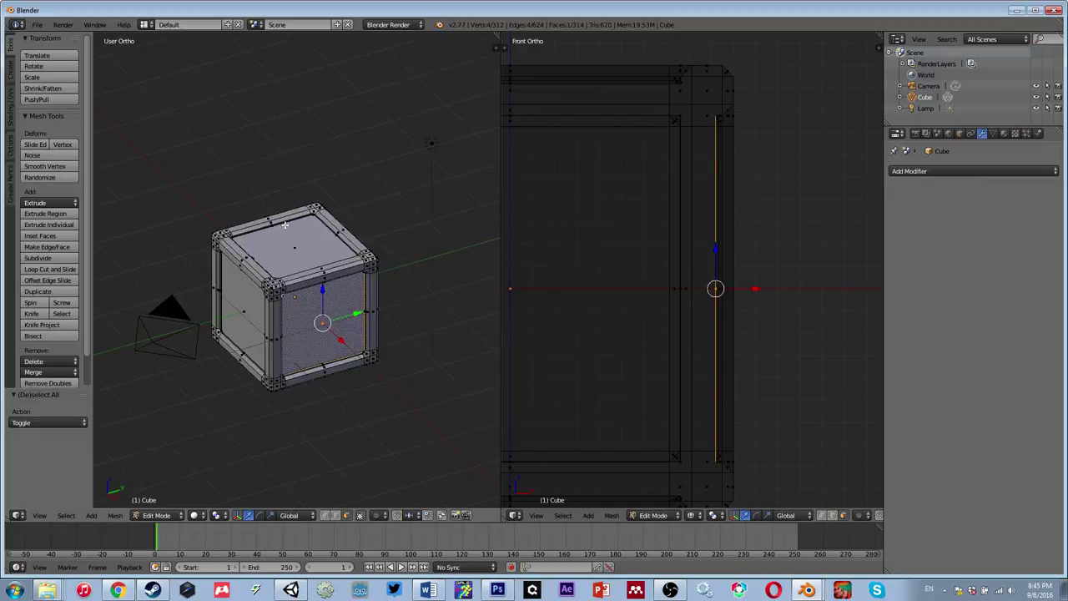
{"action": "scroll", "coordinate": [333, 286], "scroll_direction": "down", "scroll_amount": 2}
{"action": "scroll", "coordinate": [333, 286], "scroll_direction": "up", "scroll_amount": 4}
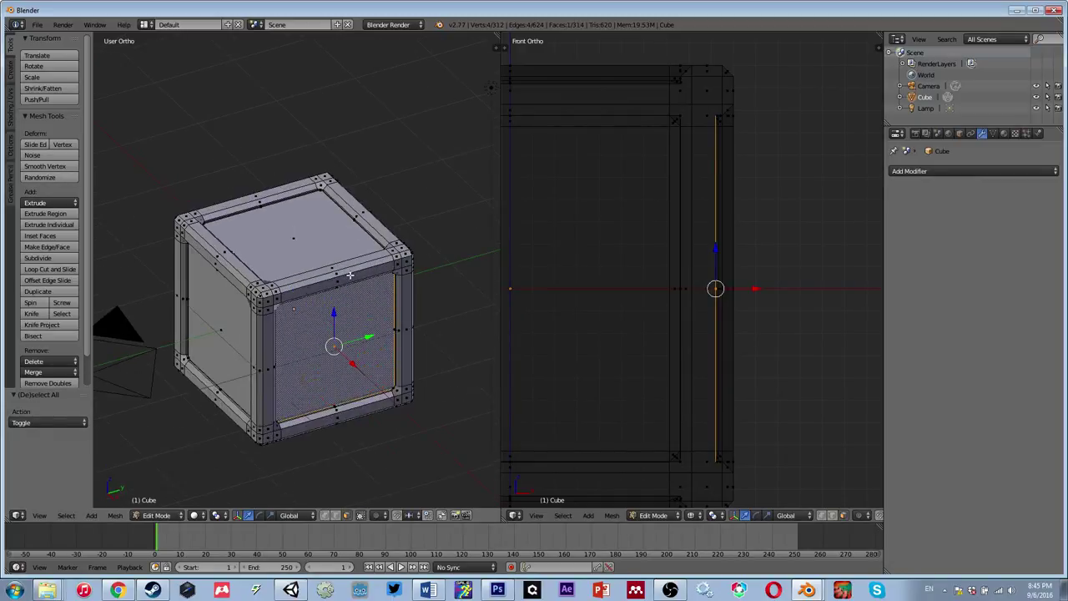
{"action": "middle_click_drag", "start_coordinate": [333, 275], "coordinate": [353, 213]}
{"action": "scroll", "coordinate": [342, 273], "scroll_direction": "down", "scroll_amount": 2}
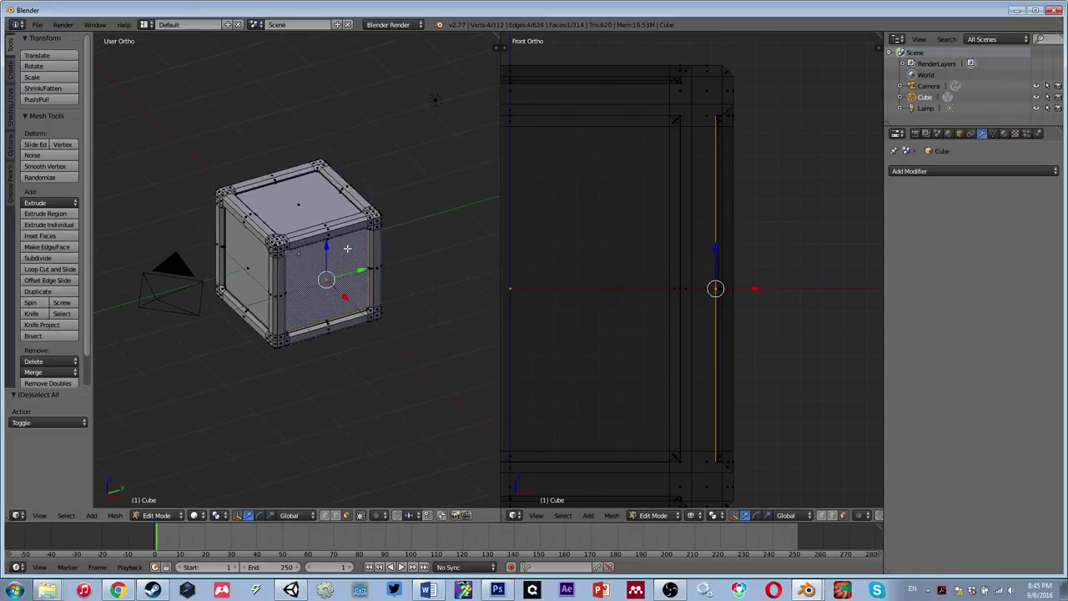
{"action": "middle_click_drag", "start_coordinate": [350, 252], "coordinate": [219, 206]}
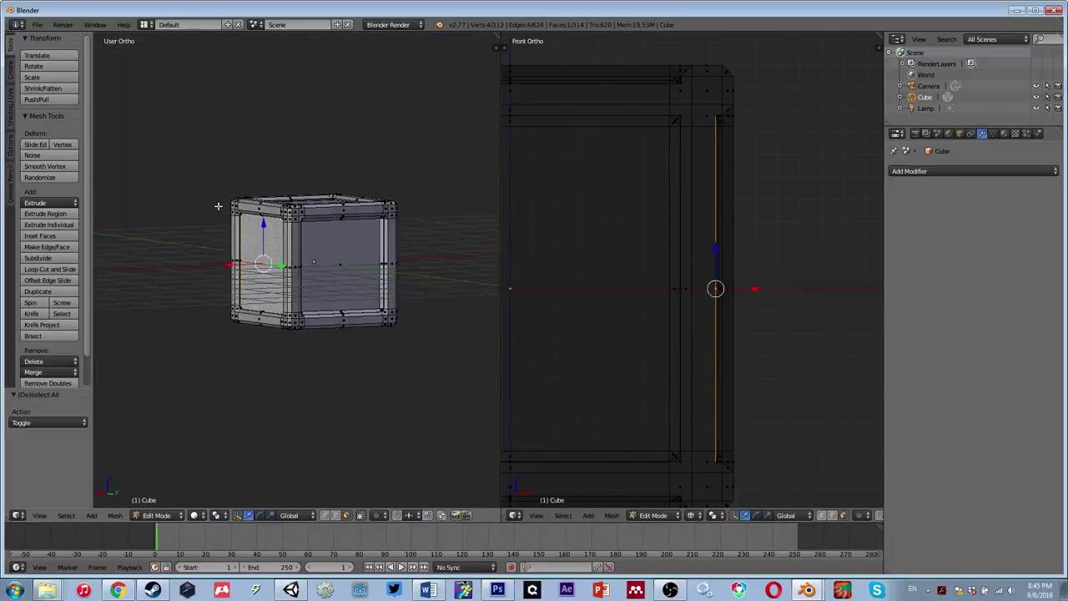
{"action": "middle_click_drag", "start_coordinate": [276, 230], "coordinate": [343, 254]}
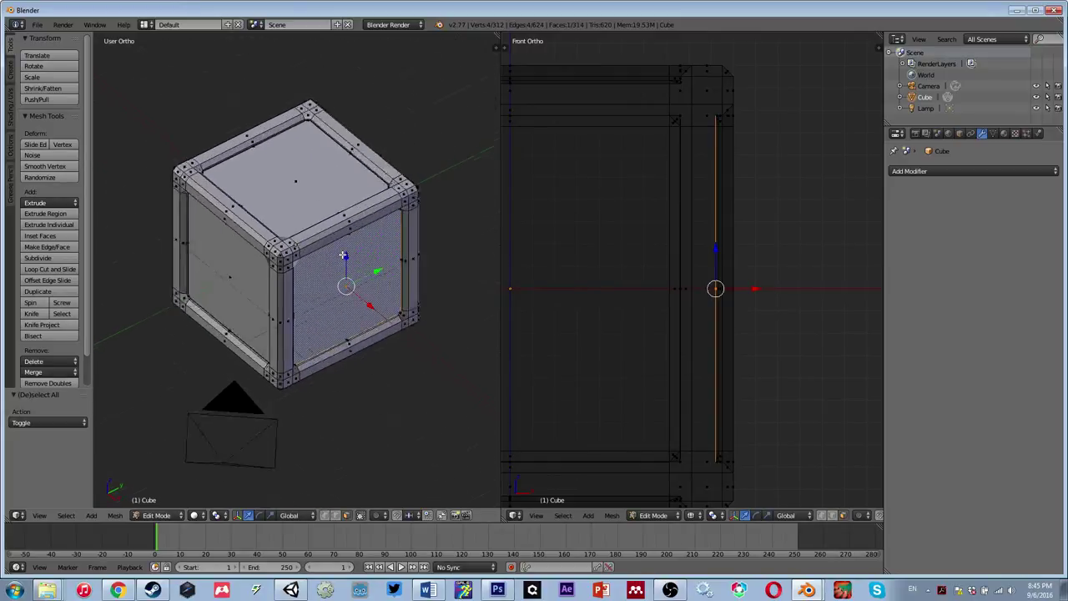
{"action": "scroll", "coordinate": [342, 255], "scroll_direction": "down", "scroll_amount": 4}
{"action": "scroll", "coordinate": [342, 254], "scroll_direction": "down", "scroll_amount": 3}
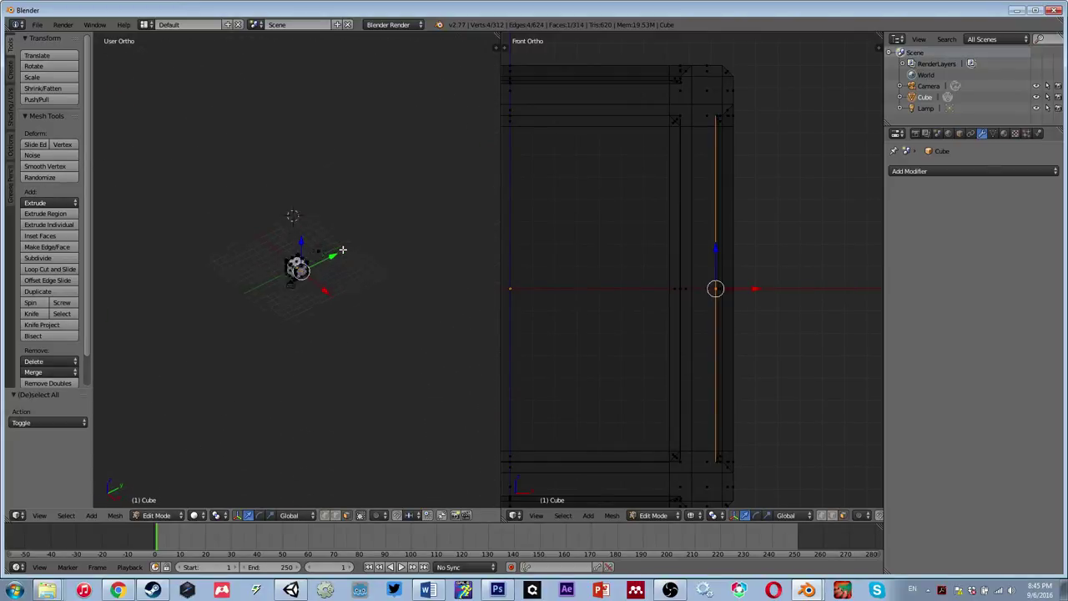
{"action": "scroll", "coordinate": [342, 251], "scroll_direction": "up", "scroll_amount": 5}
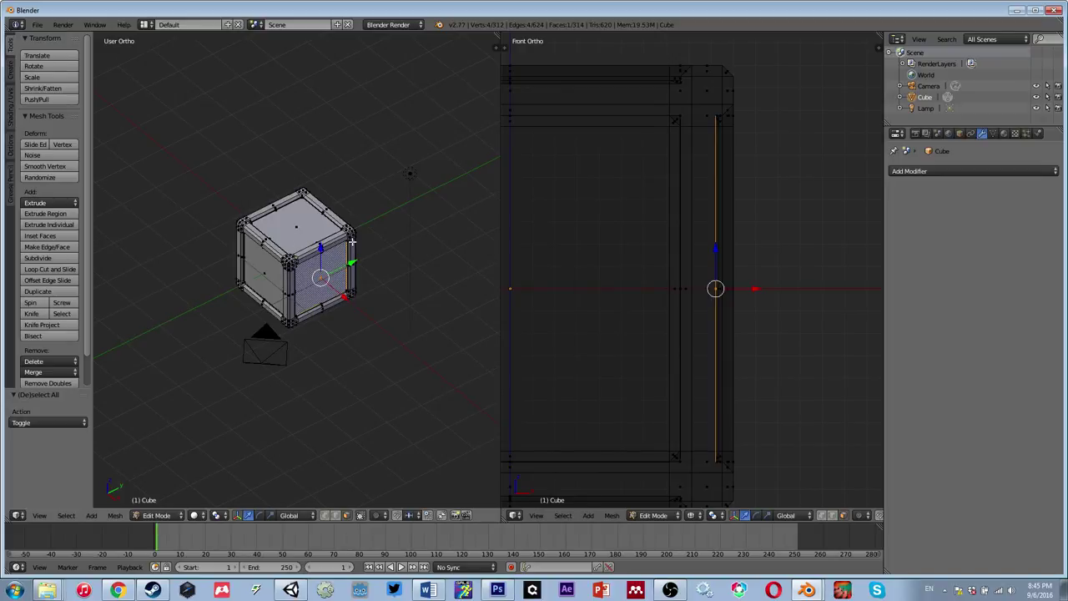
{"action": "middle_click_drag", "start_coordinate": [391, 250], "coordinate": [358, 283]}
{"action": "scroll", "coordinate": [358, 282], "scroll_direction": "up", "scroll_amount": 4}
Step: Select the front panel face and frame it in the Right Ortho side view
{"action": "right_click", "coordinate": [358, 283]}
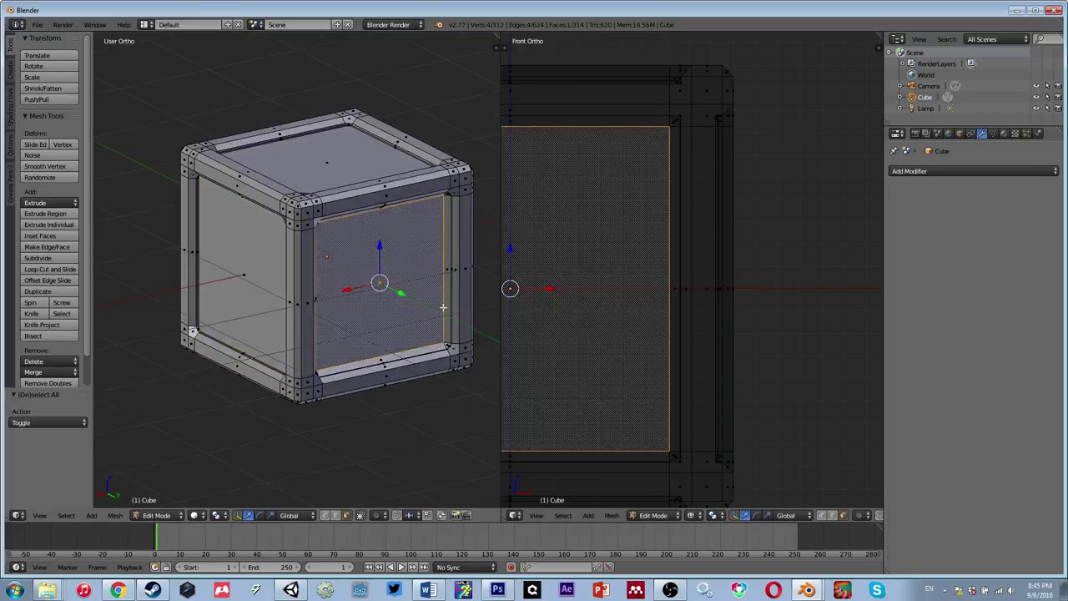
{"action": "key", "text": "KP_Decimal"}
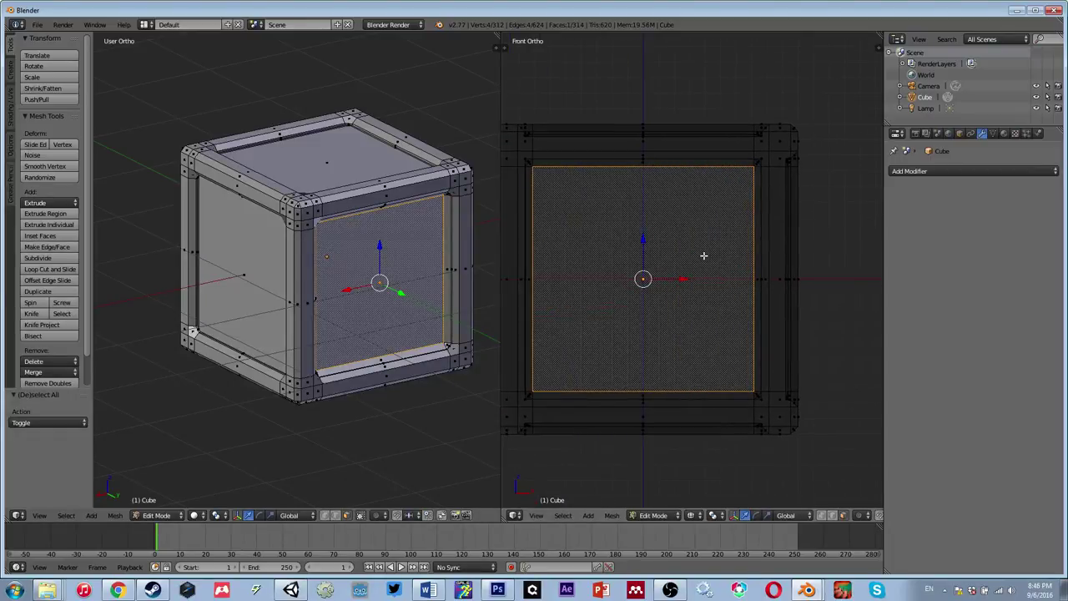
{"action": "key", "text": "KP_3"}
{"action": "scroll", "coordinate": [620, 265], "scroll_direction": "down", "scroll_amount": 3}
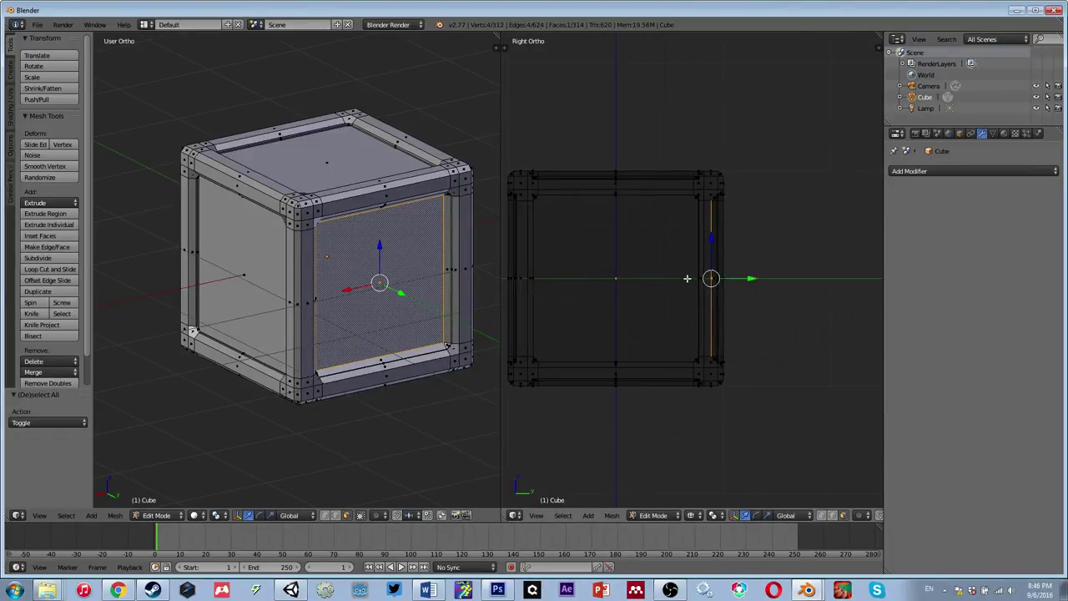
{"action": "scroll", "coordinate": [635, 266], "scroll_direction": "up", "scroll_amount": 4}
{"action": "middle_click_drag", "start_coordinate": [628, 247], "coordinate": [630, 232], "text": "shift"}
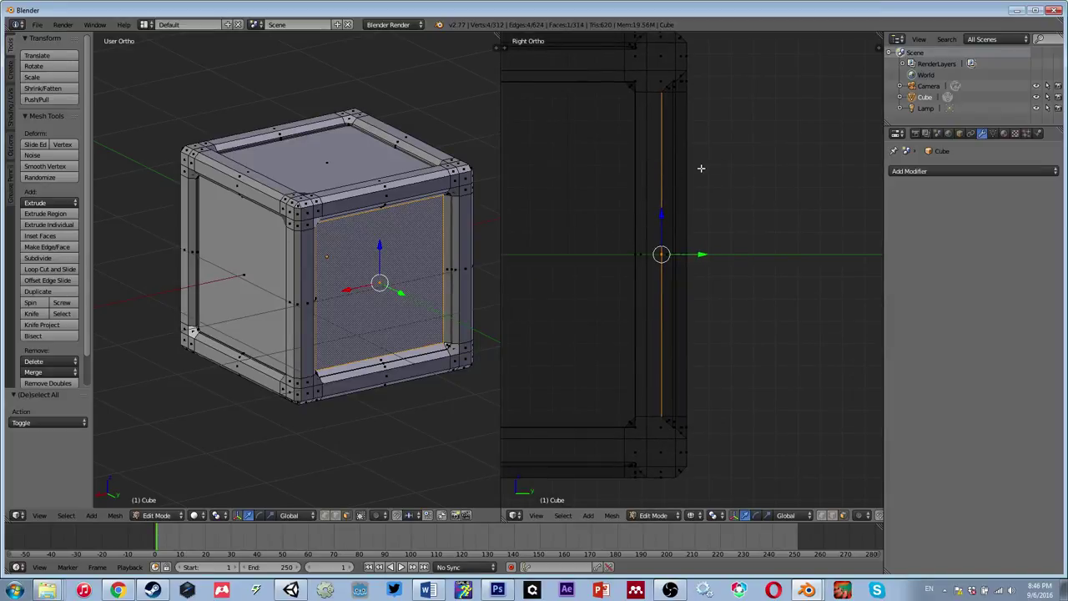
{"action": "middle_click_drag", "start_coordinate": [750, 153], "coordinate": [747, 172], "text": "shift"}
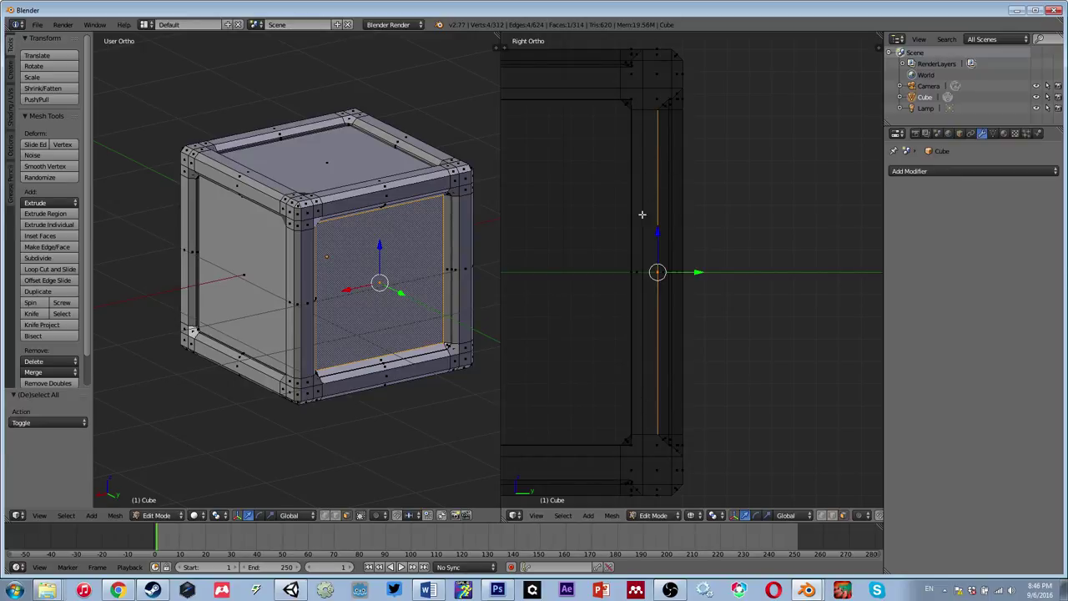
{"action": "key", "text": "KP_1"}
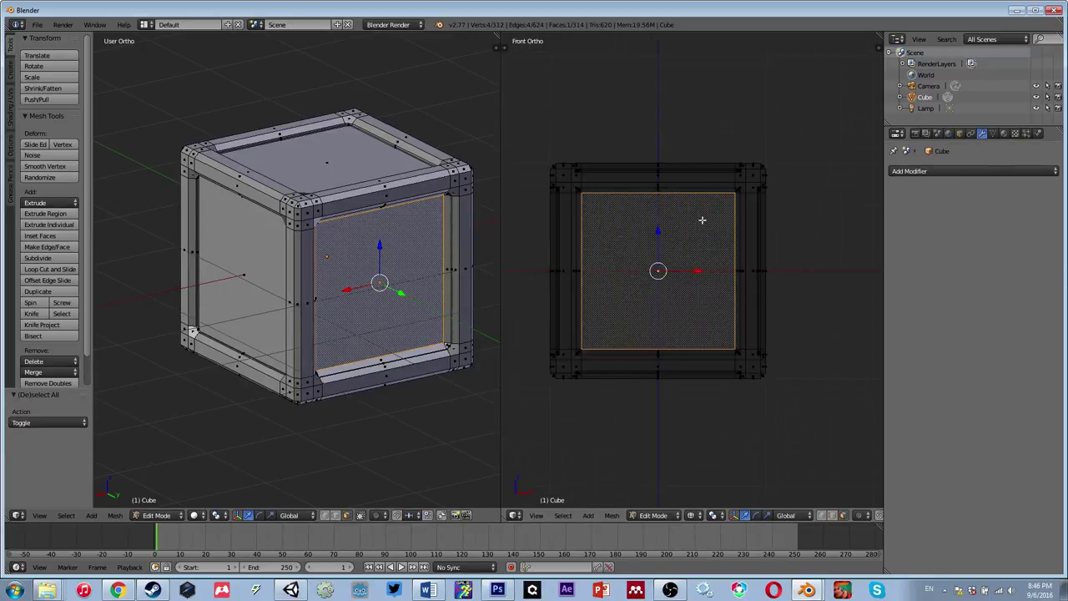
{"action": "key", "text": "KP_3"}
{"action": "scroll", "coordinate": [706, 226], "scroll_direction": "up", "scroll_amount": 4}
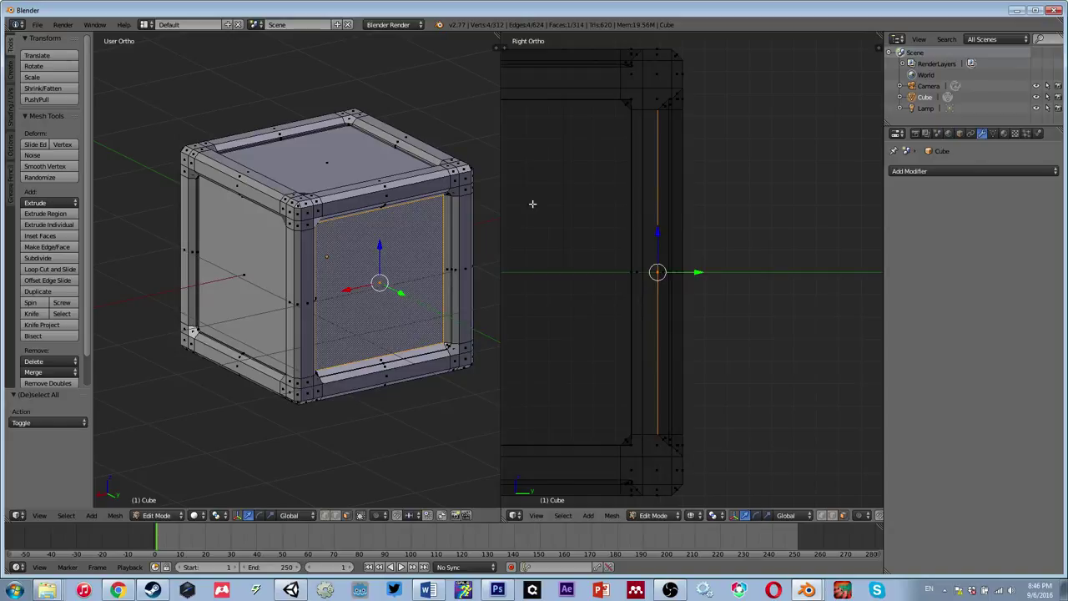
{"action": "key", "text": "KP_Decimal"}
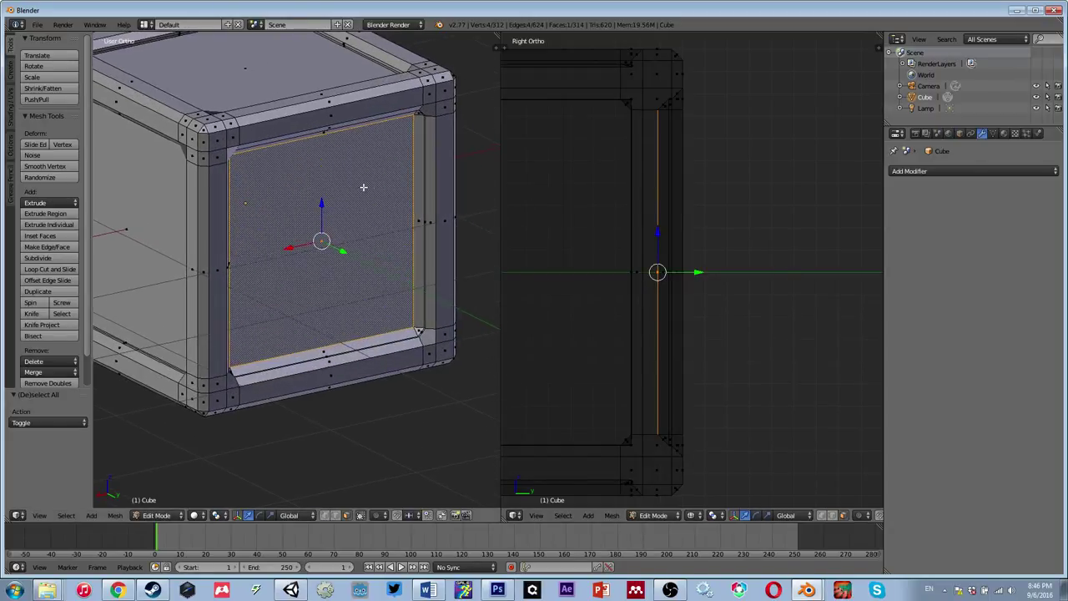
Step: Scale the front panel face to 1.072, push it 0.03 along Y, and deselect
{"action": "key", "text": "s"}
{"action": "left_click", "coordinate": [726, 155]}
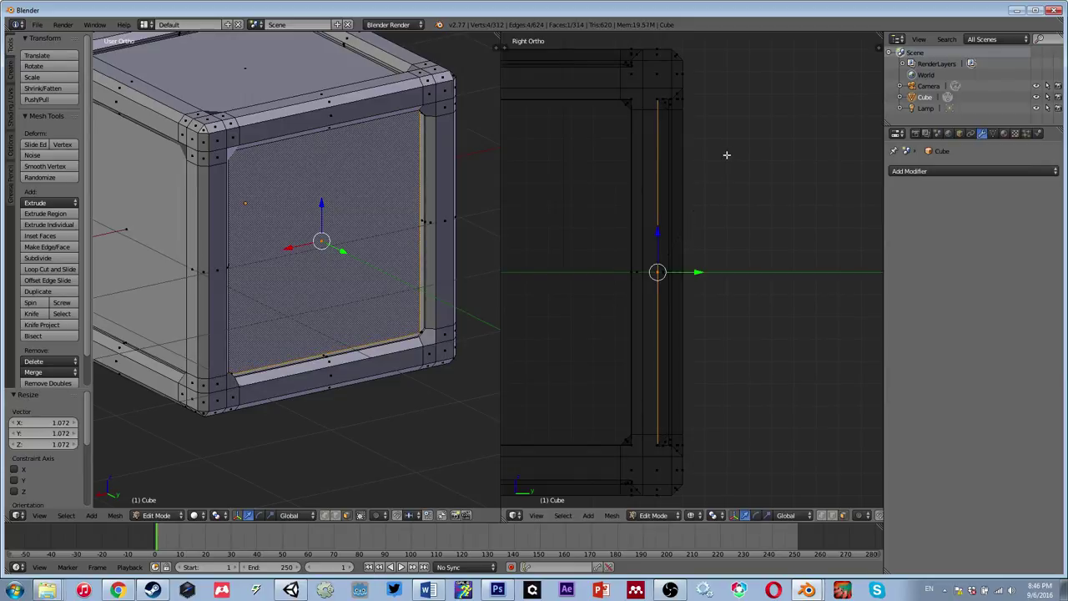
{"action": "key", "text": "g"}
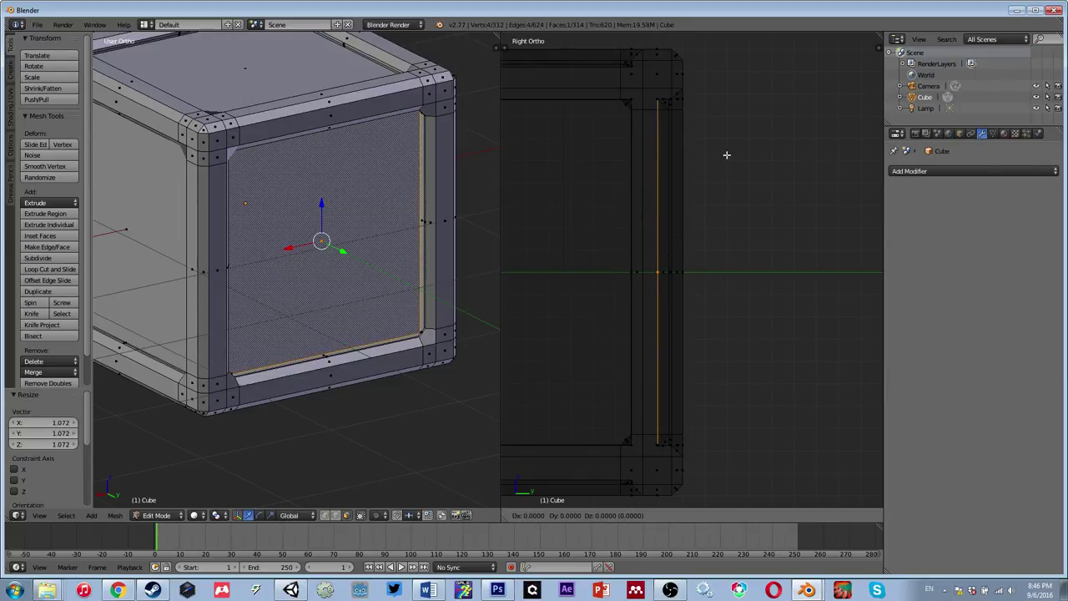
{"action": "key", "text": "y"}
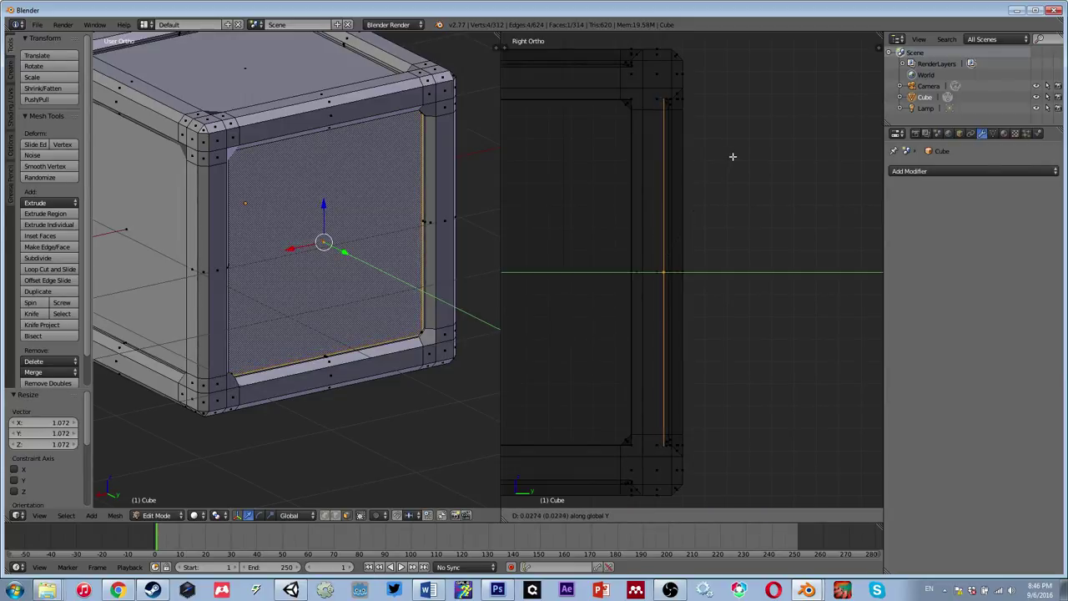
{"action": "left_click", "coordinate": [734, 156]}
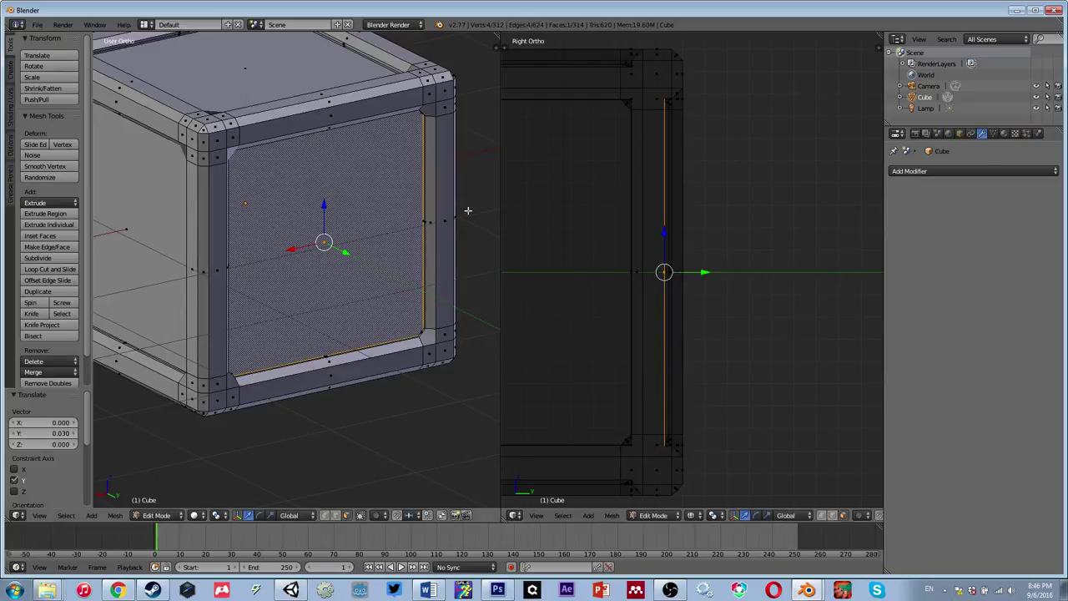
{"action": "key", "text": "a"}
{"action": "scroll", "coordinate": [330, 241], "scroll_direction": "down", "scroll_amount": 3}
{"action": "middle_click_drag", "start_coordinate": [330, 241], "coordinate": [341, 275]}
{"action": "scroll", "coordinate": [343, 271], "scroll_direction": "up", "scroll_amount": 1}
Step: Orbit to view the crate's top, then open the File > Save As browser
{"action": "scroll", "coordinate": [342, 271], "scroll_direction": "up", "scroll_amount": 2}
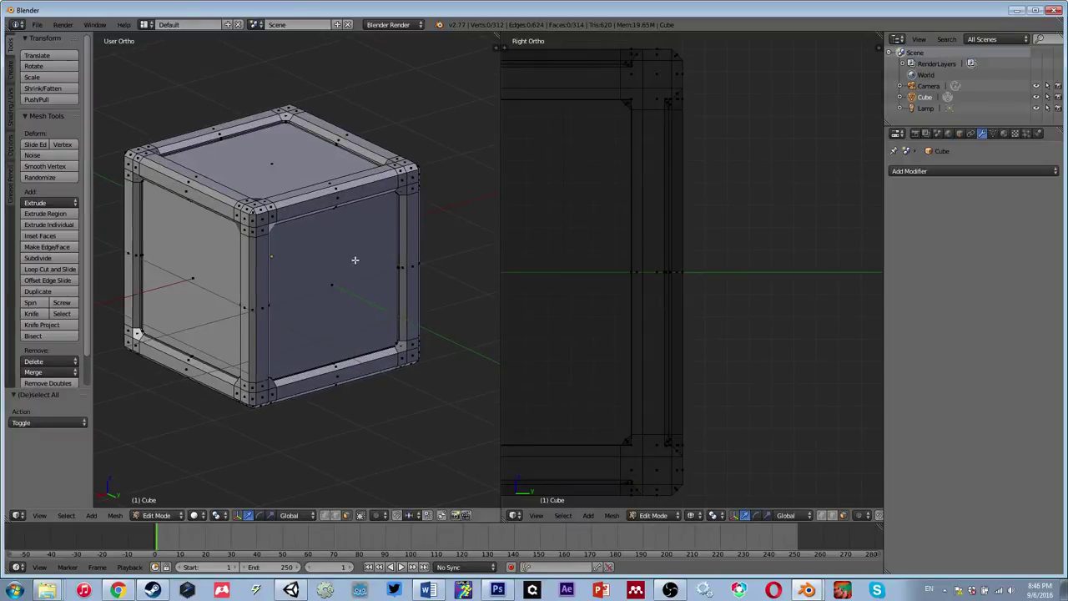
{"action": "scroll", "coordinate": [367, 261], "scroll_direction": "down", "scroll_amount": 2}
{"action": "mouse_move", "coordinate": [368, 255]}
{"action": "middle_mouse_down"}
{"action": "mouse_move", "coordinate": [298, 295]}
{"action": "mouse_move", "coordinate": [300, 326]}
{"action": "mouse_move", "coordinate": [388, 256]}
{"action": "mouse_move", "coordinate": [372, 239]}
{"action": "mouse_move", "coordinate": [368, 269]}
{"action": "middle_mouse_up"}
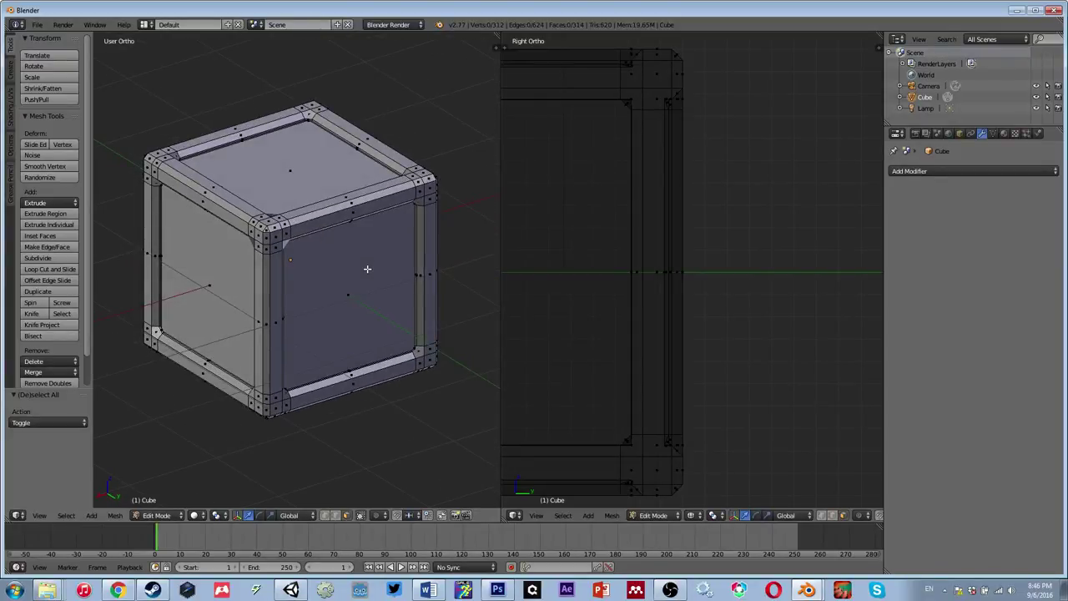
{"action": "scroll", "coordinate": [367, 269], "scroll_direction": "up", "scroll_amount": 1}
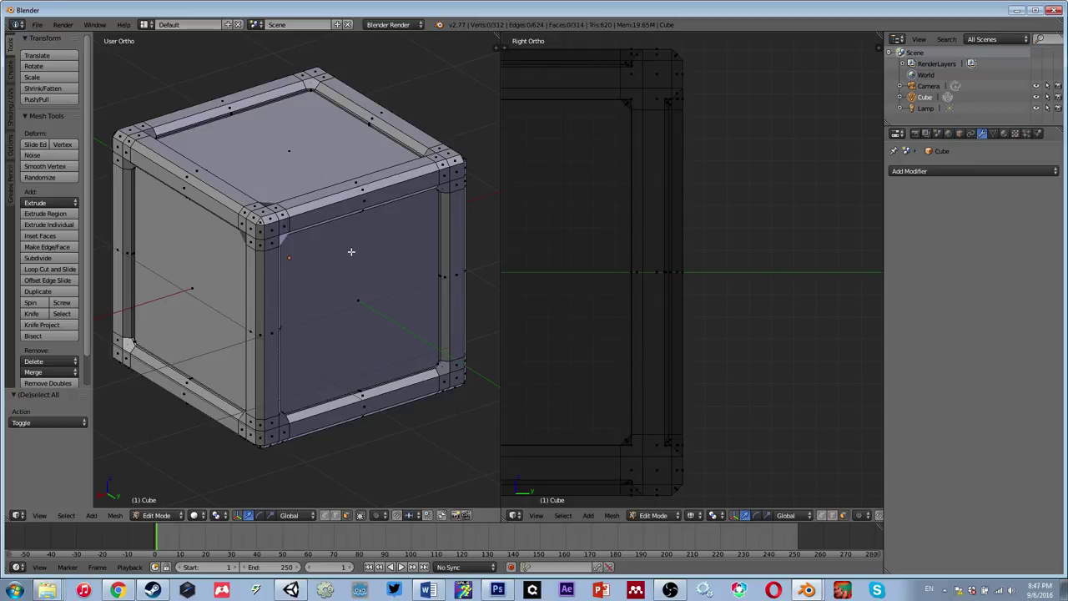
{"action": "left_click", "coordinate": [37, 24]}
{"action": "left_click", "coordinate": [57, 121]}
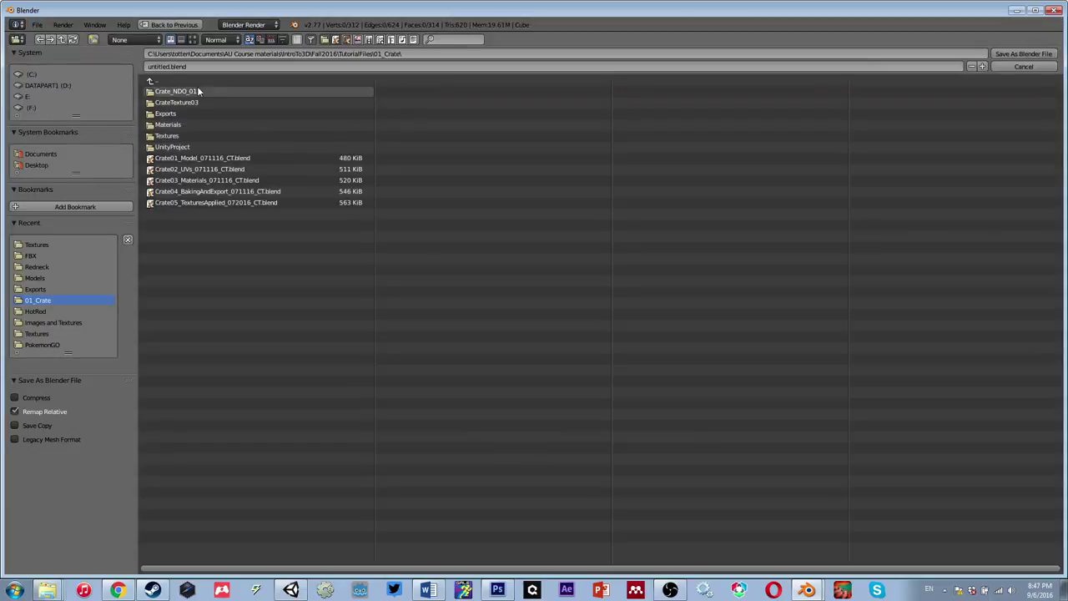
Step: Edit the Crate05 file name into Crate06_ModelingRedo_090616_CT.blend and save it
{"action": "left_click", "coordinate": [175, 201]}
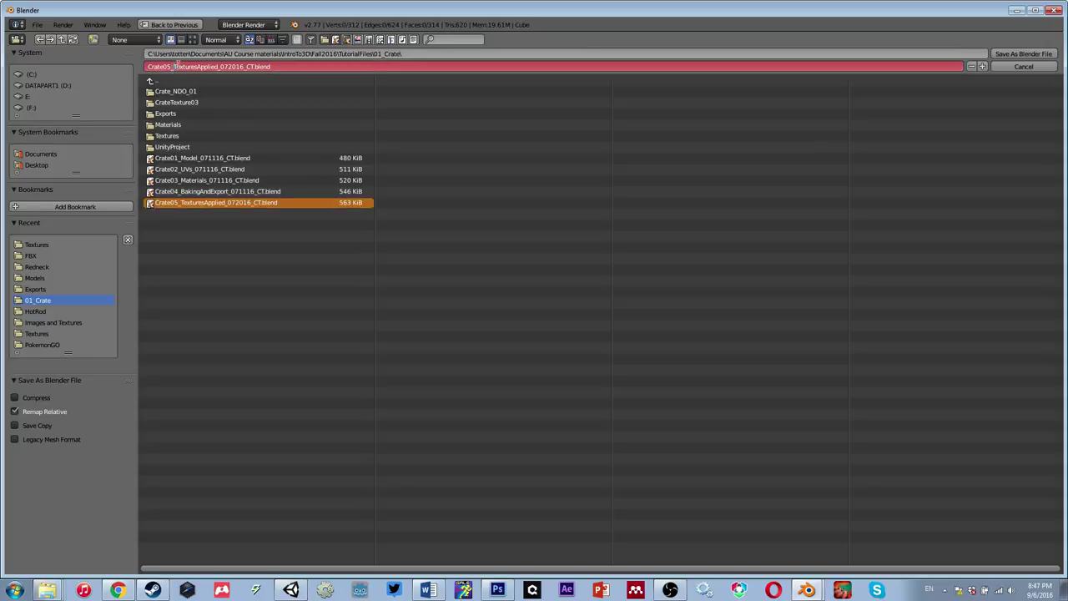
{"action": "key", "text": "BackSpace"}
{"action": "type", "text": "6"}
{"action": "key", "text": "BackSpace"}
{"action": "key", "text": "BackSpace"}
{"action": "key", "text": "BackSpace"}
{"action": "key", "text": "BackSpace"}
{"action": "key", "text": "BackSpace"}
{"action": "key", "text": "BackSpace"}
{"action": "key", "text": "BackSpace"}
{"action": "key", "text": "BackSpace"}
{"action": "key", "text": "BackSpace"}
{"action": "key", "text": "BackSpace"}
{"action": "key", "text": "BackSpace"}
{"action": "key", "text": "BackSpace"}
{"action": "key", "text": "BackSpace"}
{"action": "key", "text": "BackSpace"}
{"action": "key", "text": "BackSpace"}
{"action": "type", "text": "ModelingRedo"}
{"action": "key", "text": "BackSpace"}
{"action": "key", "text": "BackSpace"}
{"action": "key", "text": "BackSpace"}
{"action": "type", "text": "0906"}
{"action": "left_click_drag", "start_coordinate": [265, 67], "coordinate": [132, 81]}
{"action": "left_click", "coordinate": [1040, 58]}
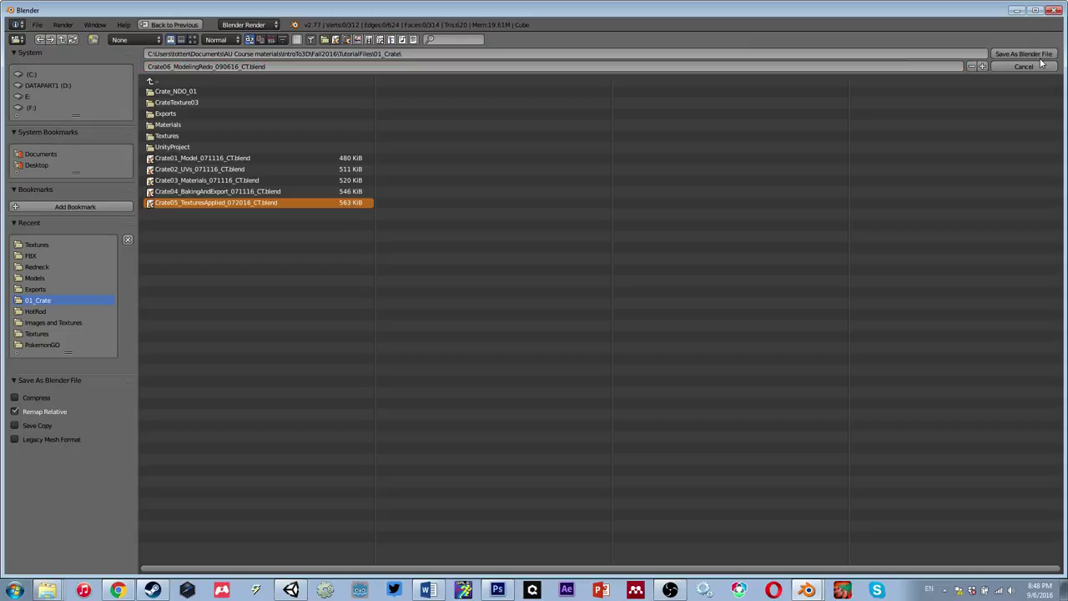
{"action": "left_click", "coordinate": [1035, 55]}
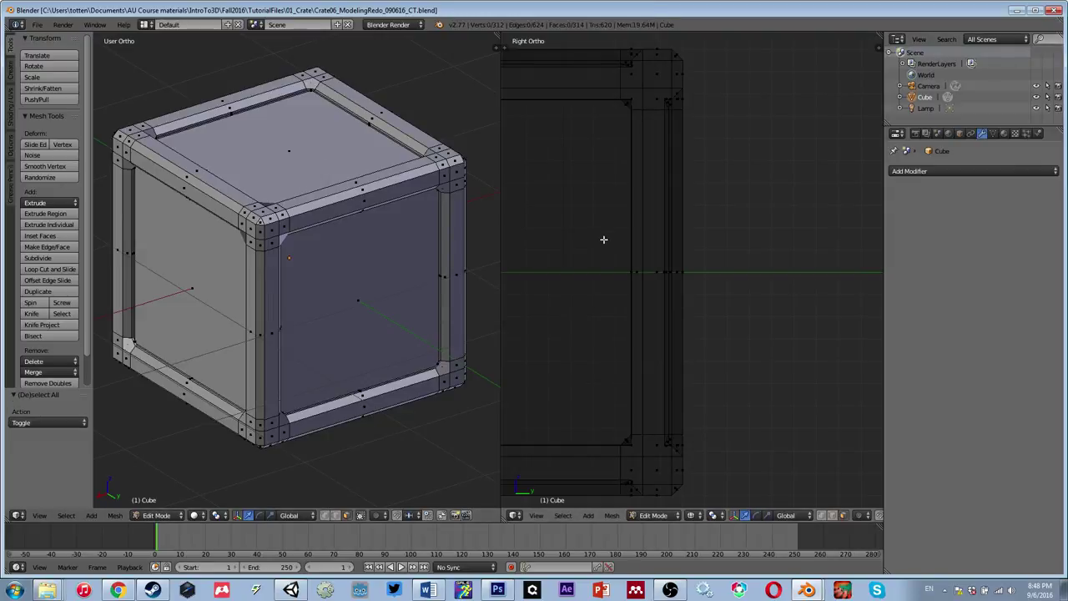